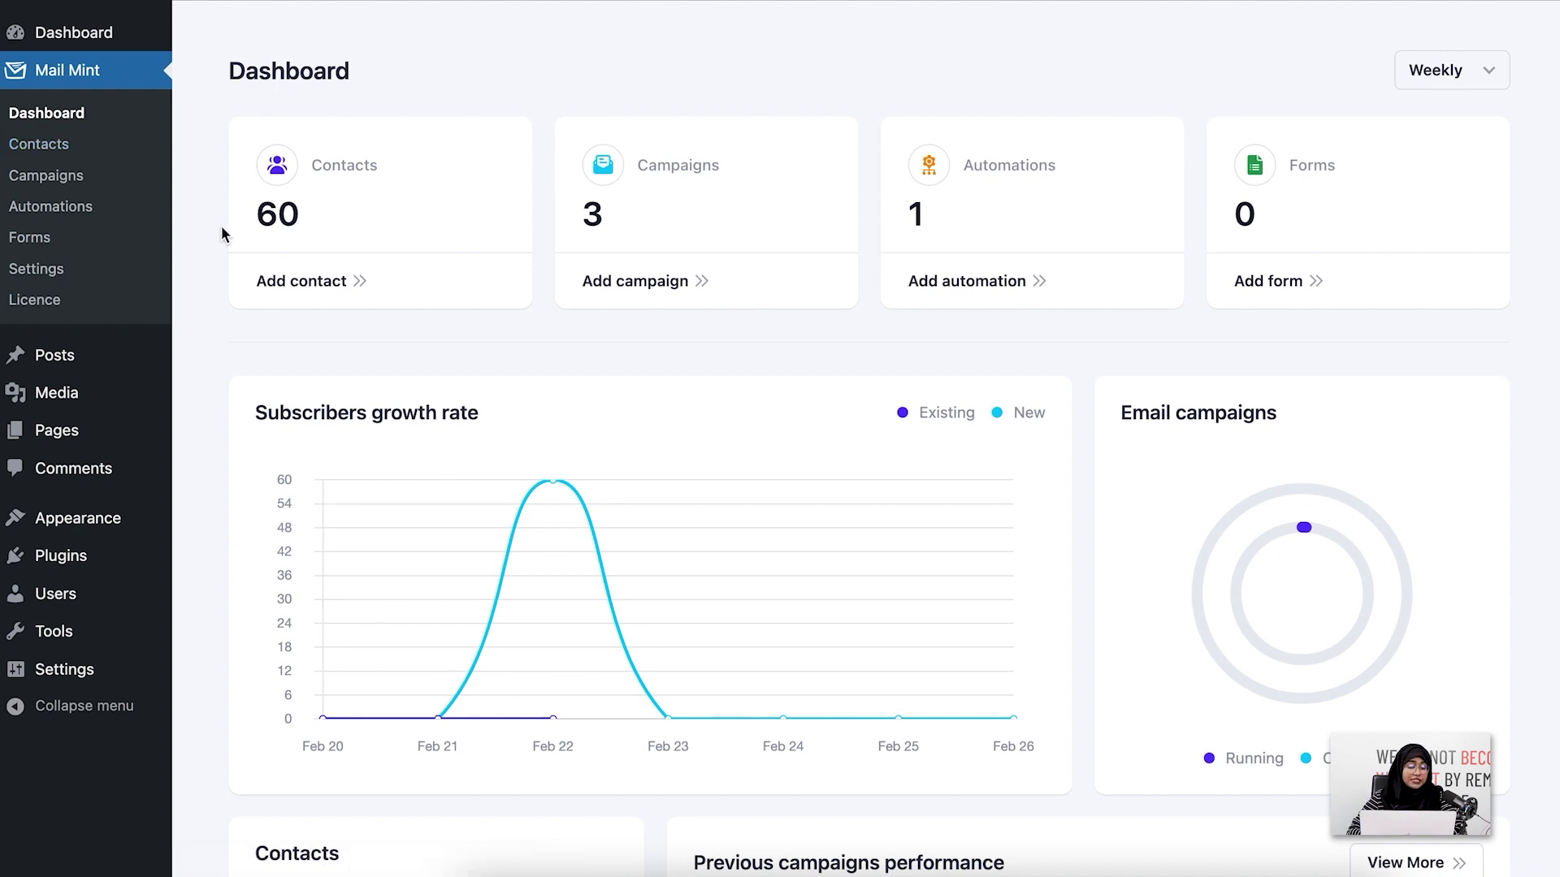
From the Forms list, create a new form from the First Order Discount - Furniture Shop template
{"action": "left_click", "coordinate": [102, 236]}
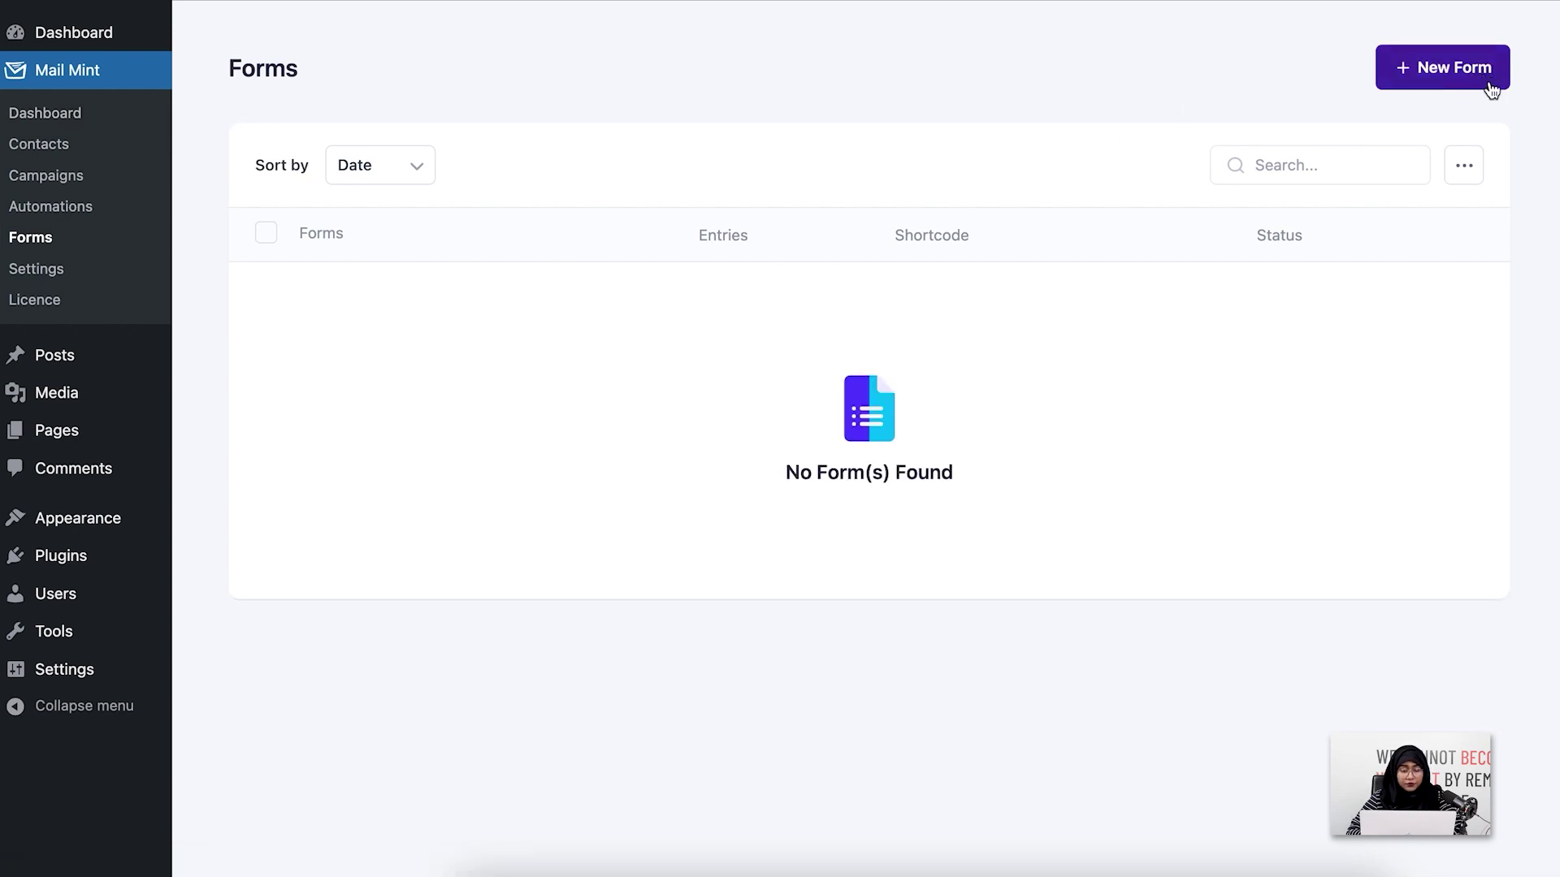
{"action": "left_click", "coordinate": [1462, 69]}
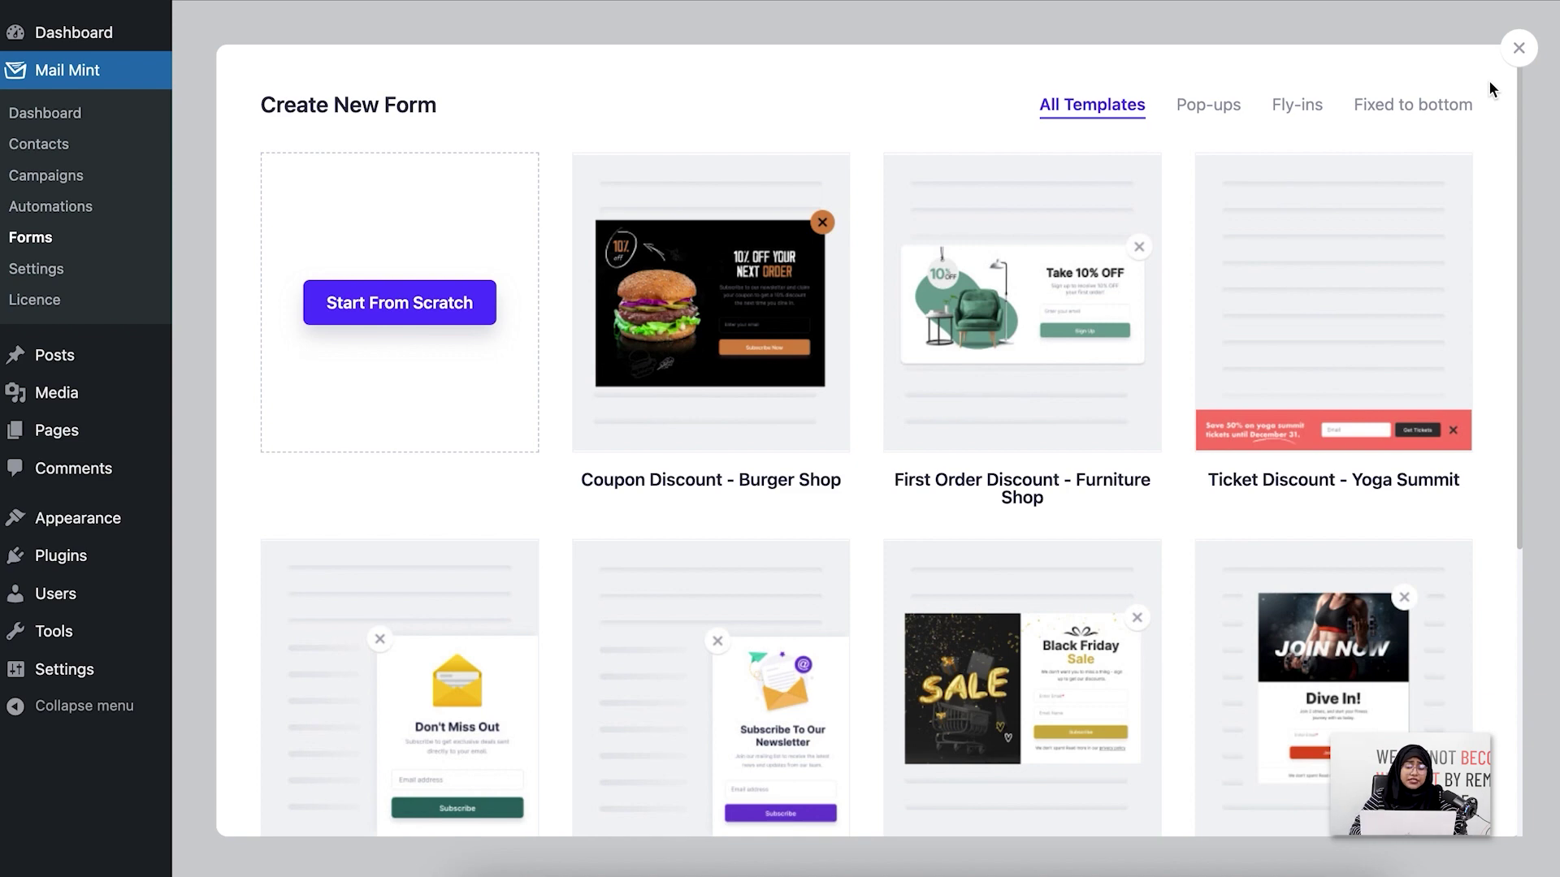
{"action": "scroll", "coordinate": [1366, 325], "scroll_direction": "down", "scroll_amount": 5}
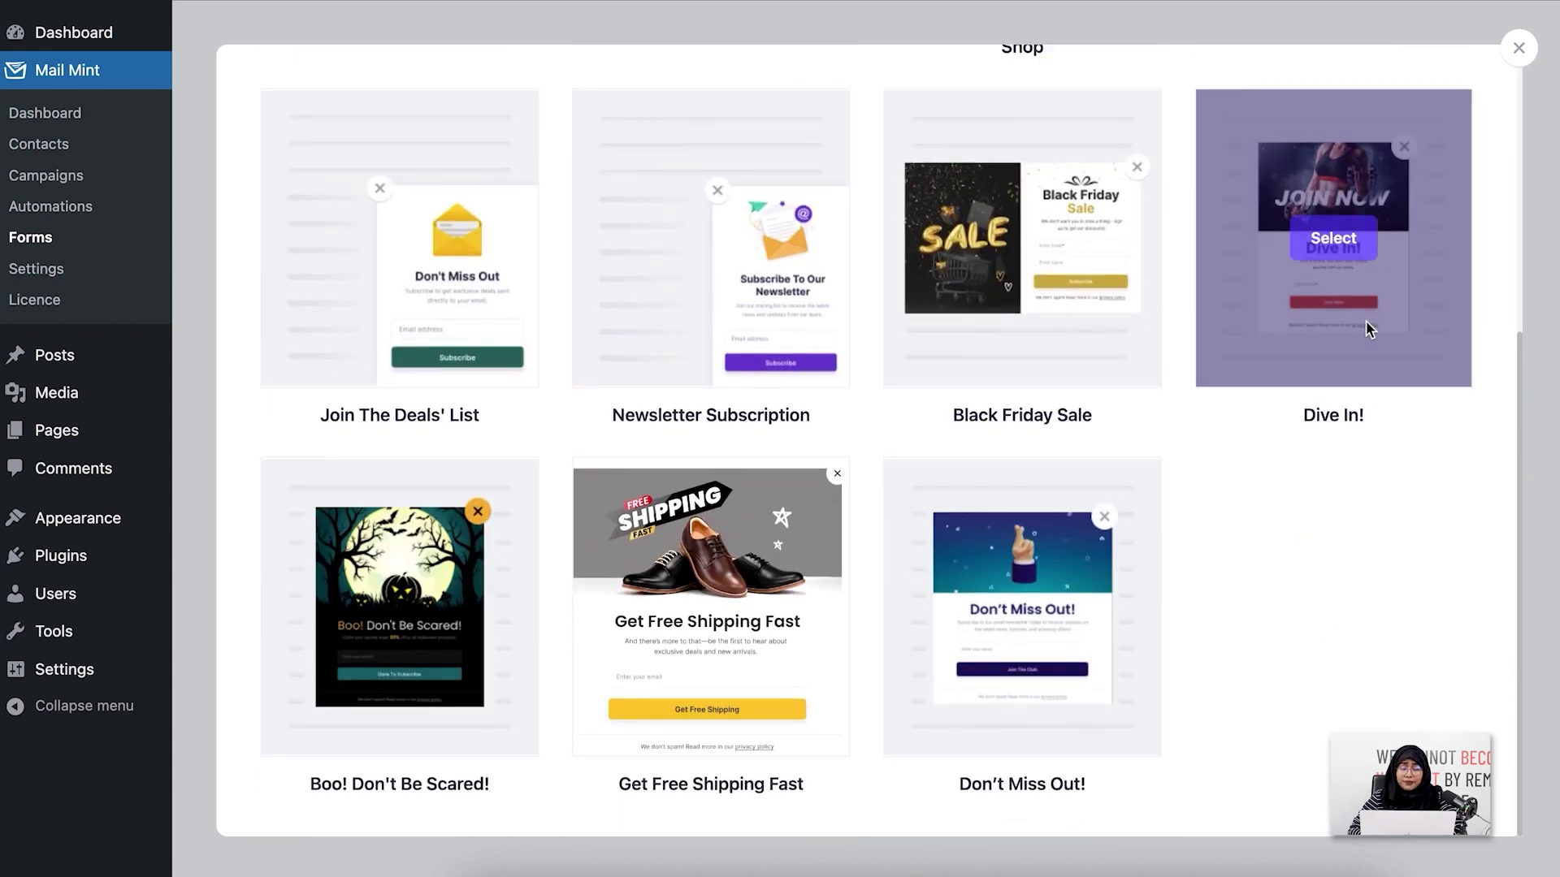
{"action": "scroll", "coordinate": [1366, 320], "scroll_direction": "up", "scroll_amount": 5}
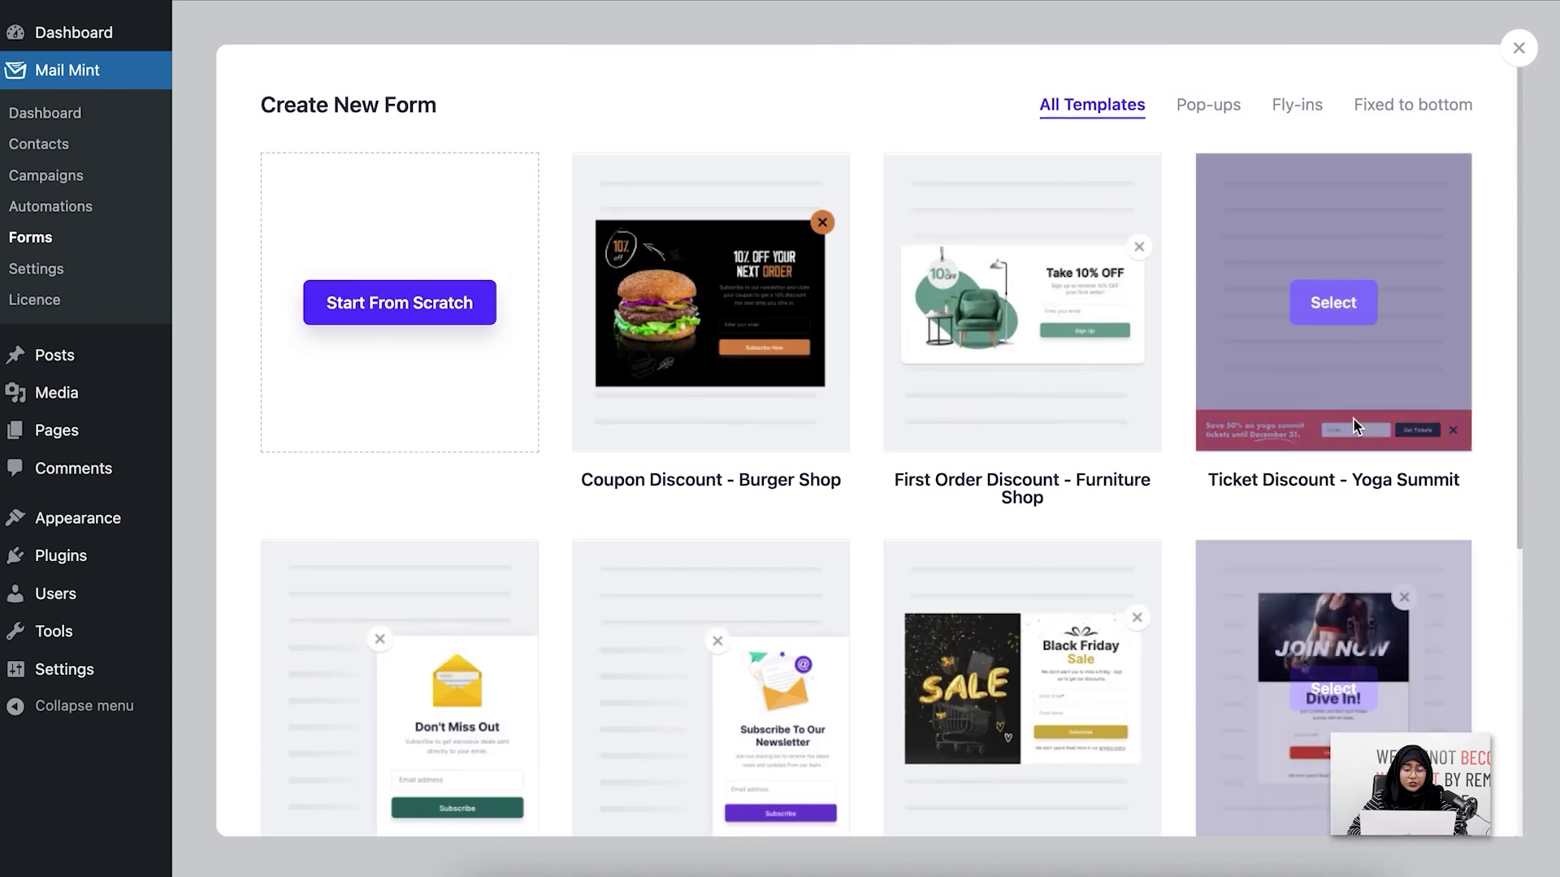
{"action": "left_click", "coordinate": [1051, 311]}
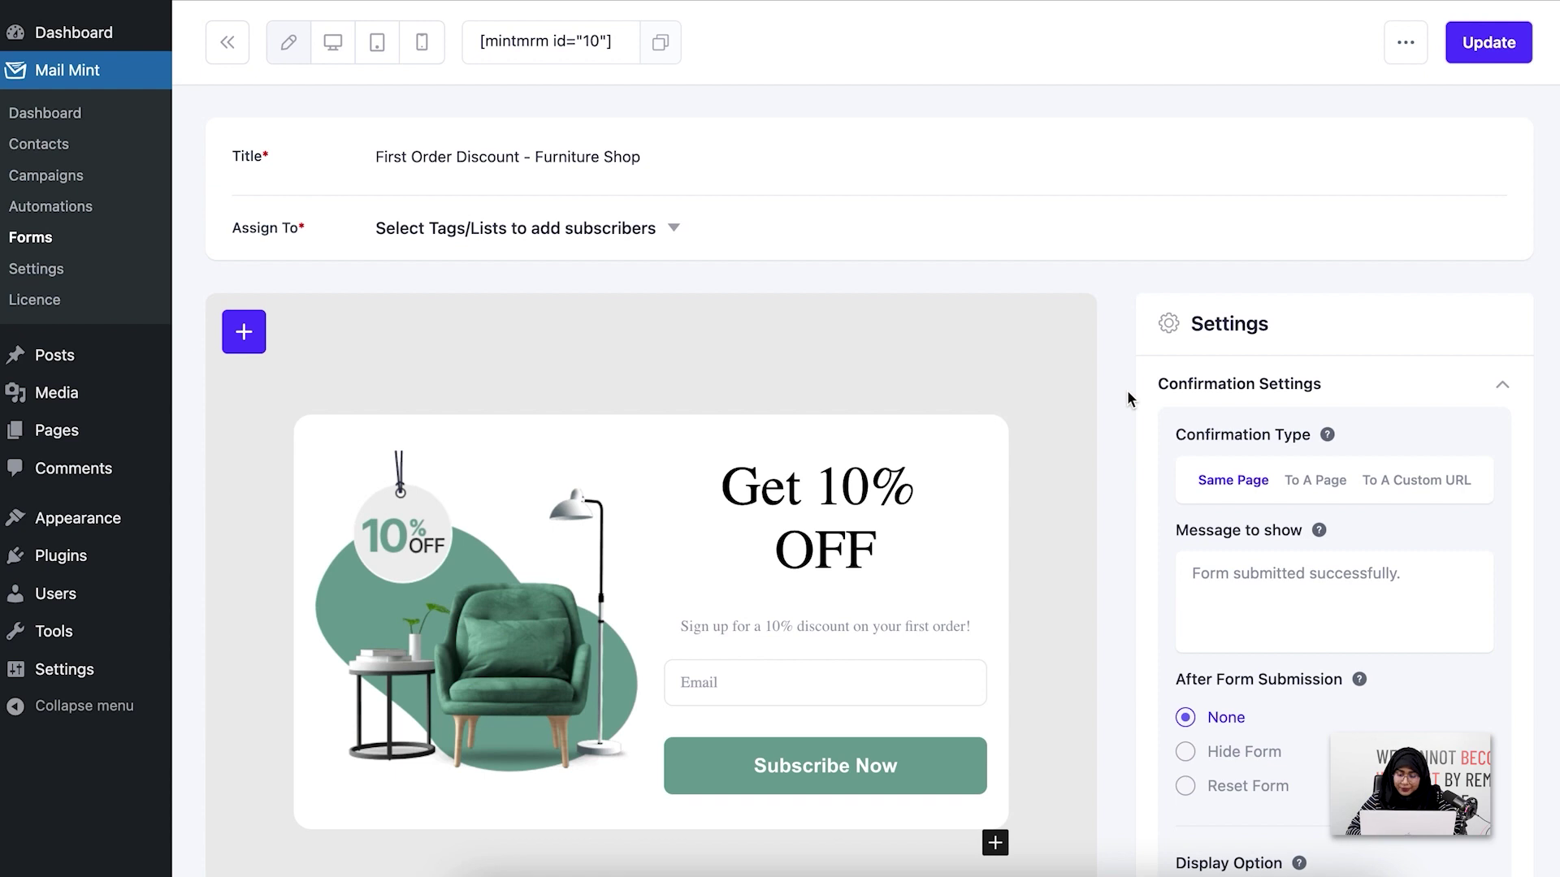
Replace the default confirmation message with 'Form succesfully submitted.'
{"action": "scroll", "coordinate": [1128, 393], "scroll_direction": "down", "scroll_amount": 3}
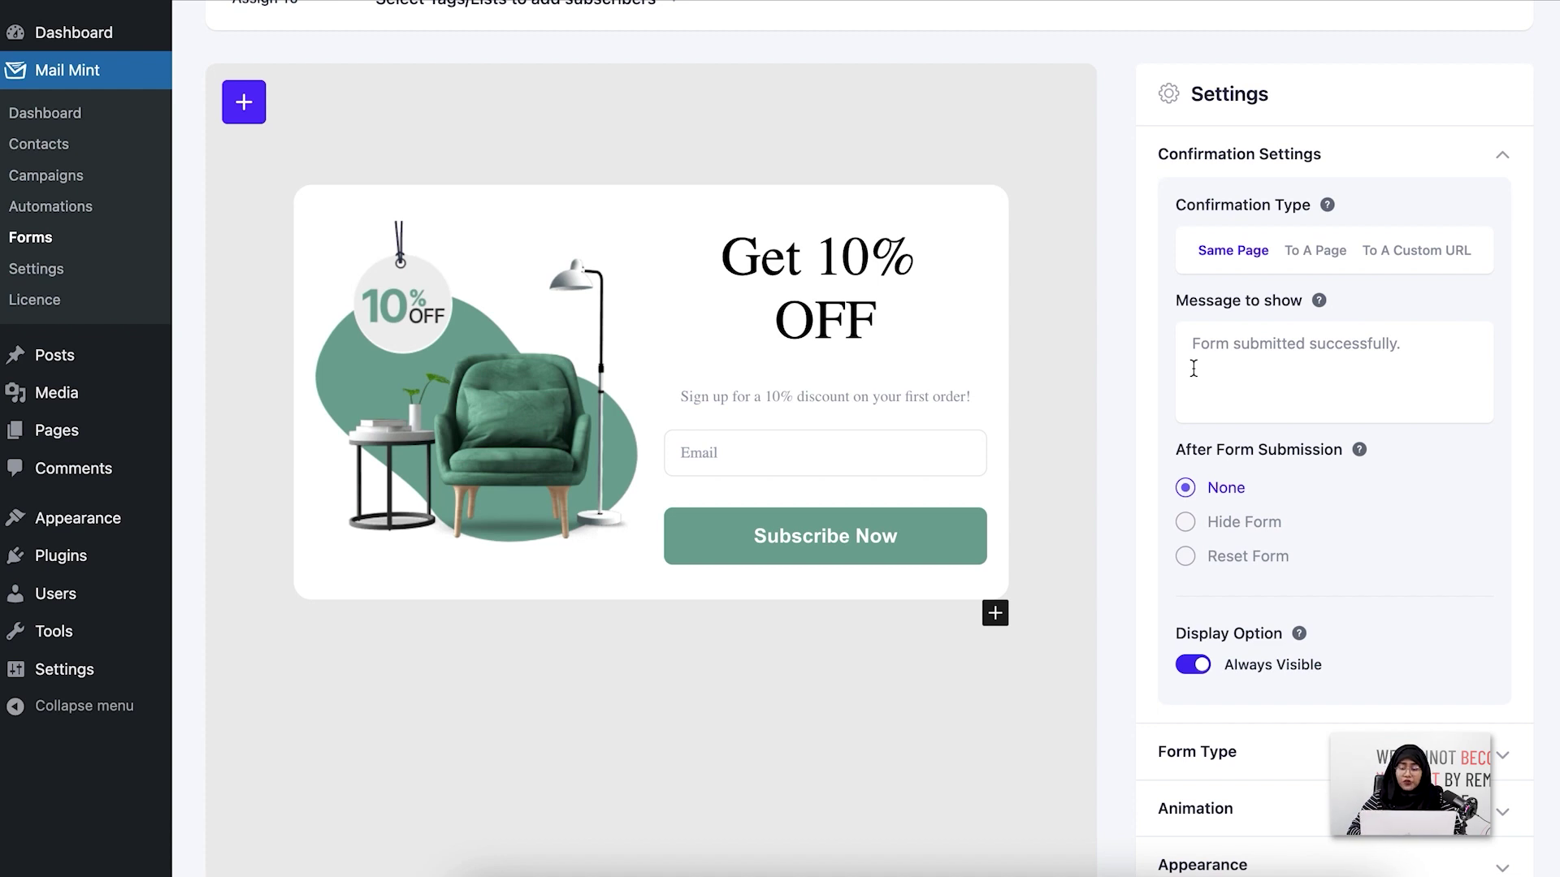
{"action": "left_click", "coordinate": [1416, 347]}
{"action": "key", "text": "BackSpace"}
{"action": "key", "text": "BackSpace"}
{"action": "key", "text": "BackSpace"}
{"action": "key", "text": "BackSpace"}
{"action": "key", "text": "BackSpace"}
{"action": "key", "text": "BackSpace"}
{"action": "key", "text": "BackSpace"}
{"action": "key", "text": "BackSpace"}
{"action": "key", "text": "BackSpace"}
{"action": "key", "text": "BackSpace"}
{"action": "key", "text": "BackSpace"}
{"action": "key", "text": "BackSpace"}
{"action": "key", "text": "BackSpace"}
{"action": "key", "text": "BackSpace"}
{"action": "type", "text": "."}
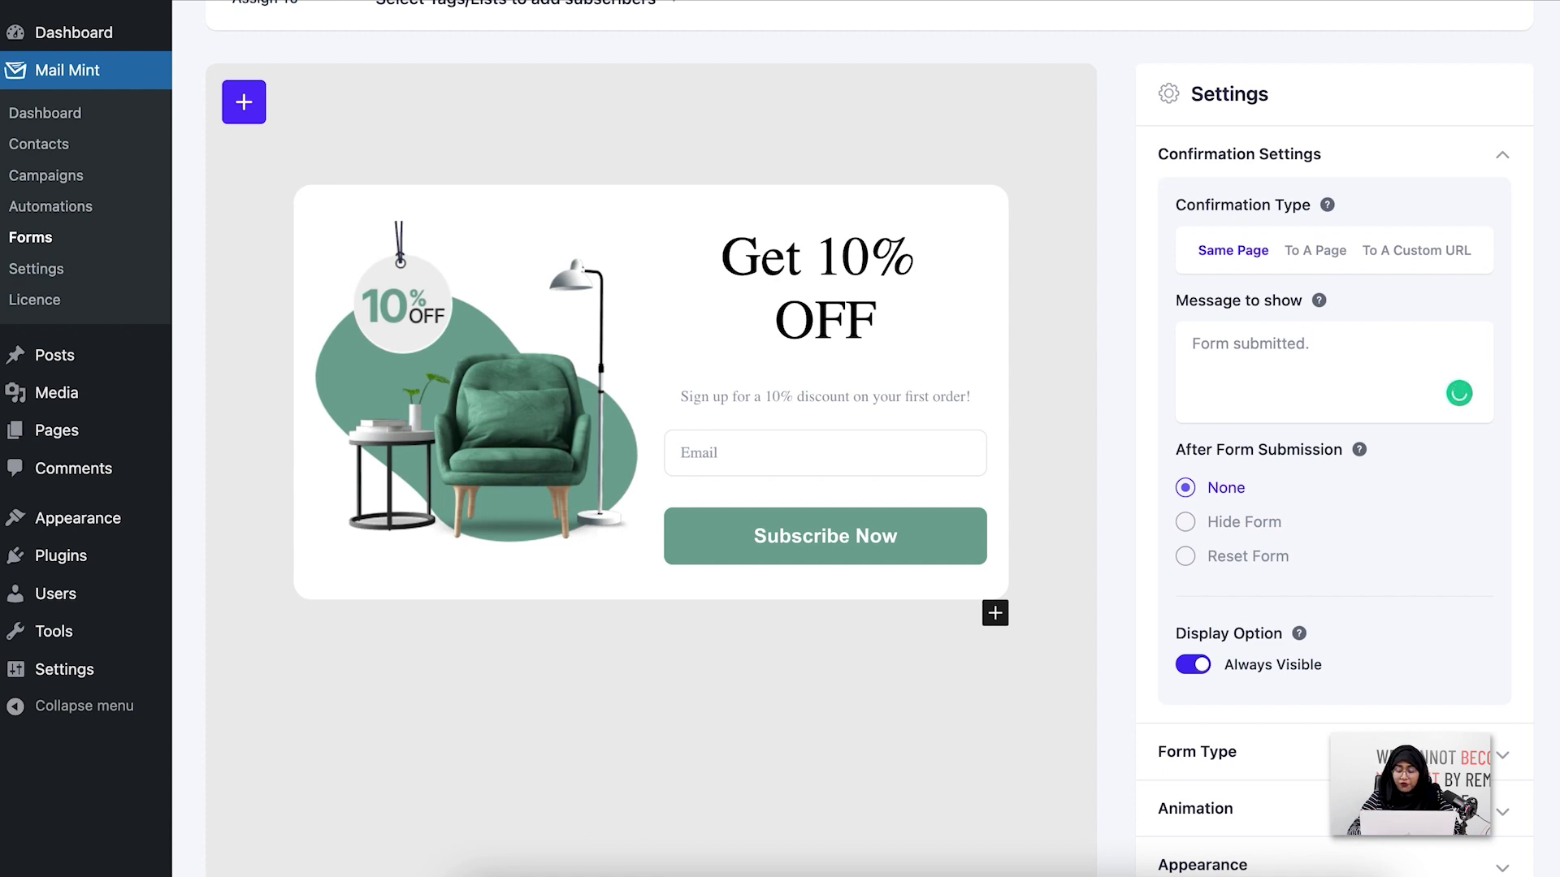
{"action": "key", "text": "BackSpace"}
{"action": "key", "text": "BackSpace"}
{"action": "key", "text": "BackSpace"}
{"action": "key", "text": "BackSpace"}
{"action": "key", "text": "BackSpace"}
{"action": "key", "text": "BackSpace"}
{"action": "key", "text": "BackSpace"}
{"action": "key", "text": "BackSpace"}
{"action": "key", "text": "BackSpace"}
{"action": "key", "text": "BackSpace"}
{"action": "key", "text": "BackSpace"}
{"action": "key", "text": "BackSpace"}
{"action": "key", "text": "BackSpace"}
{"action": "key", "text": "BackSpace"}
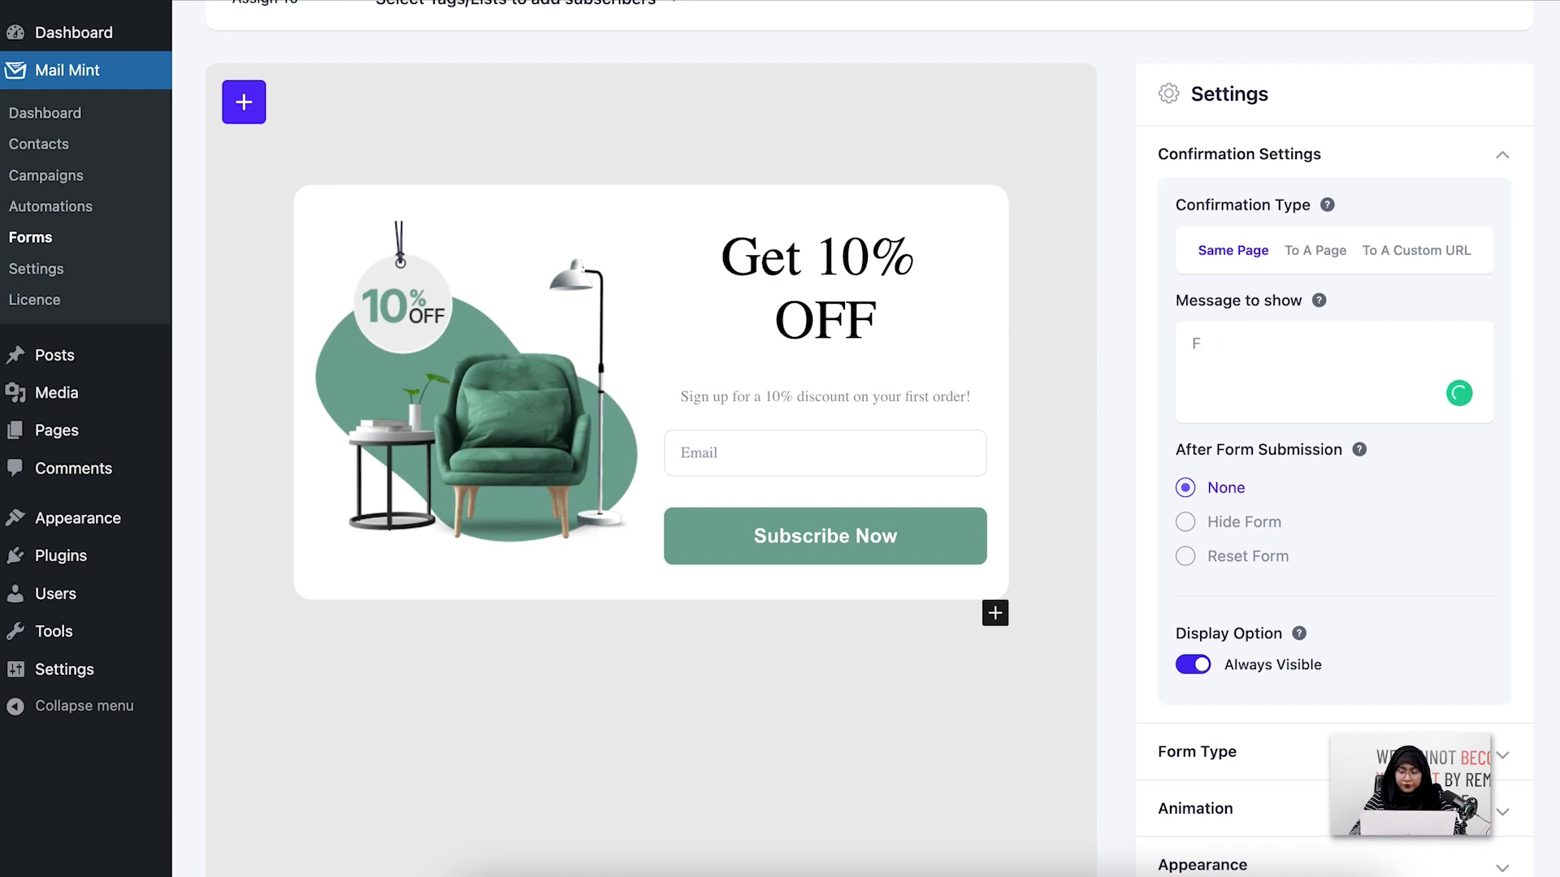
{"action": "type", "text": "For"}
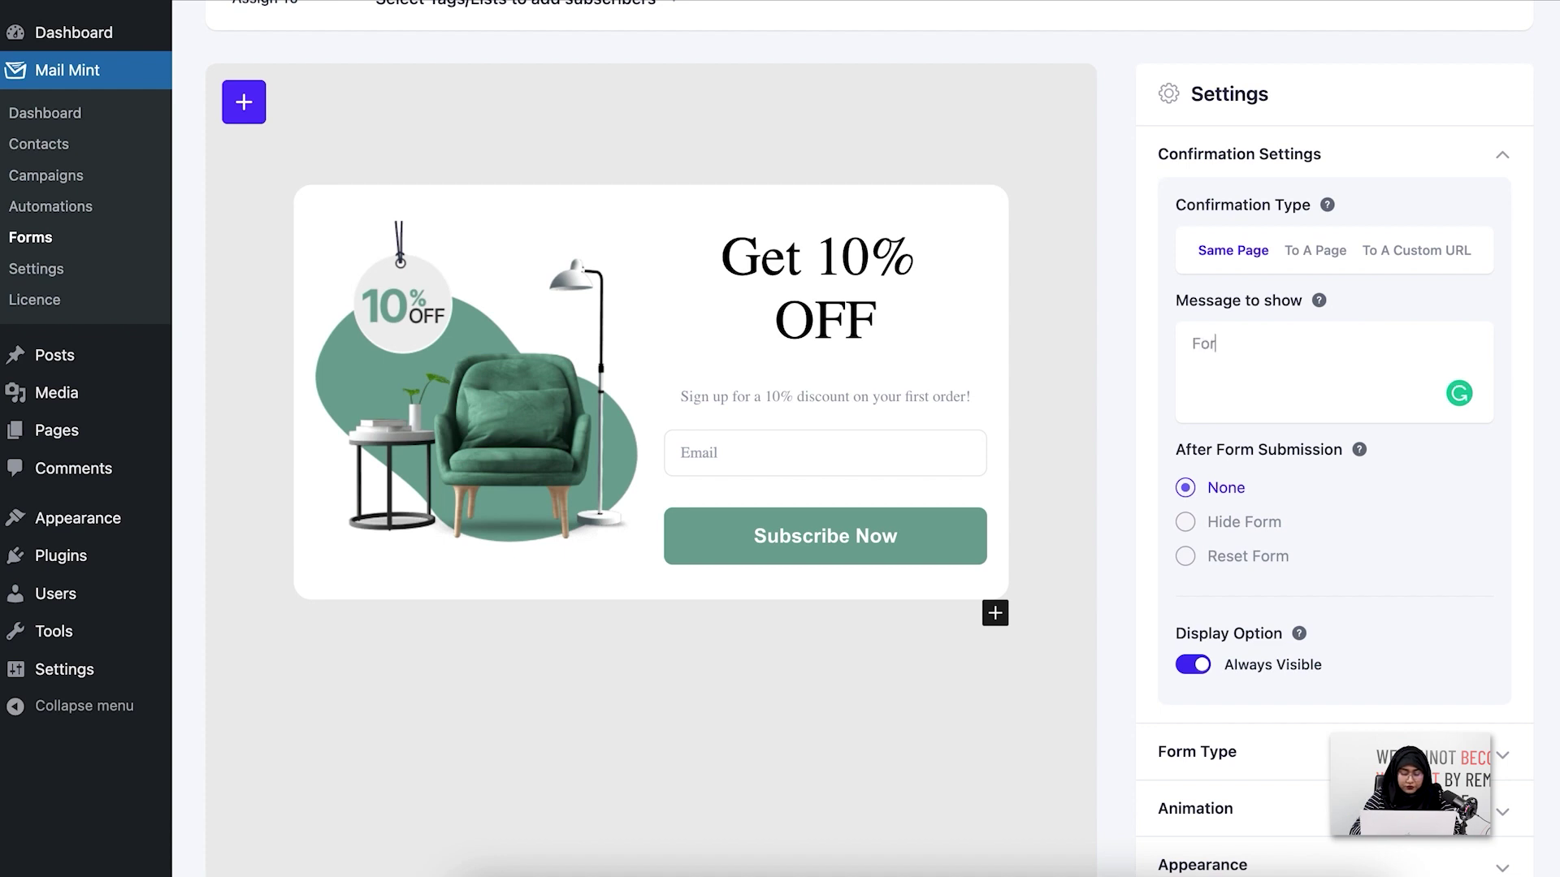
{"action": "type", "text": "m succesfu"}
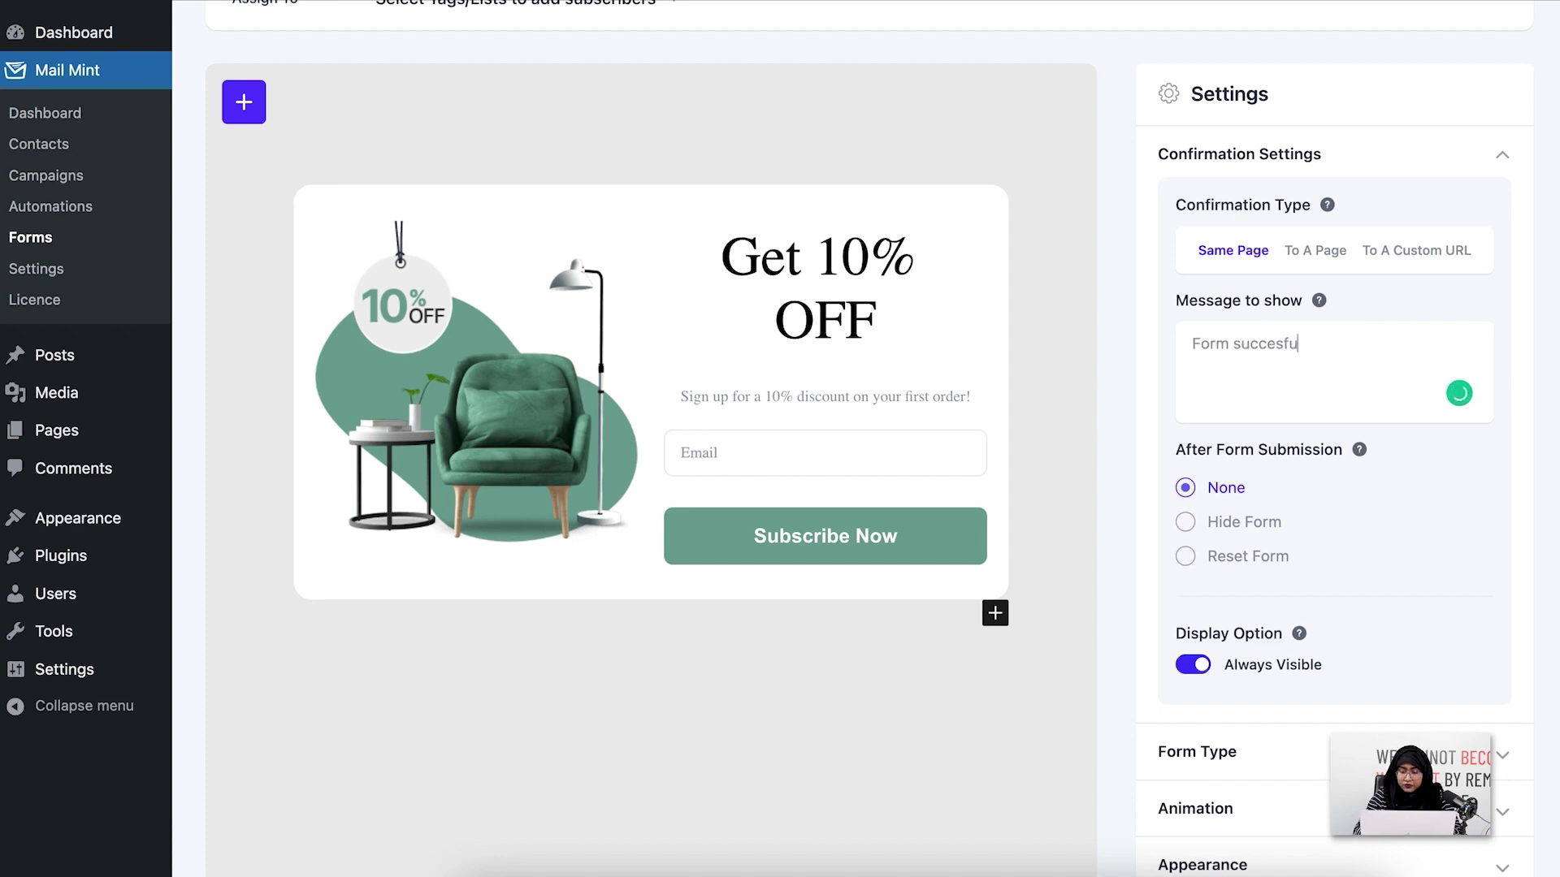
{"action": "type", "text": "lly submi"}
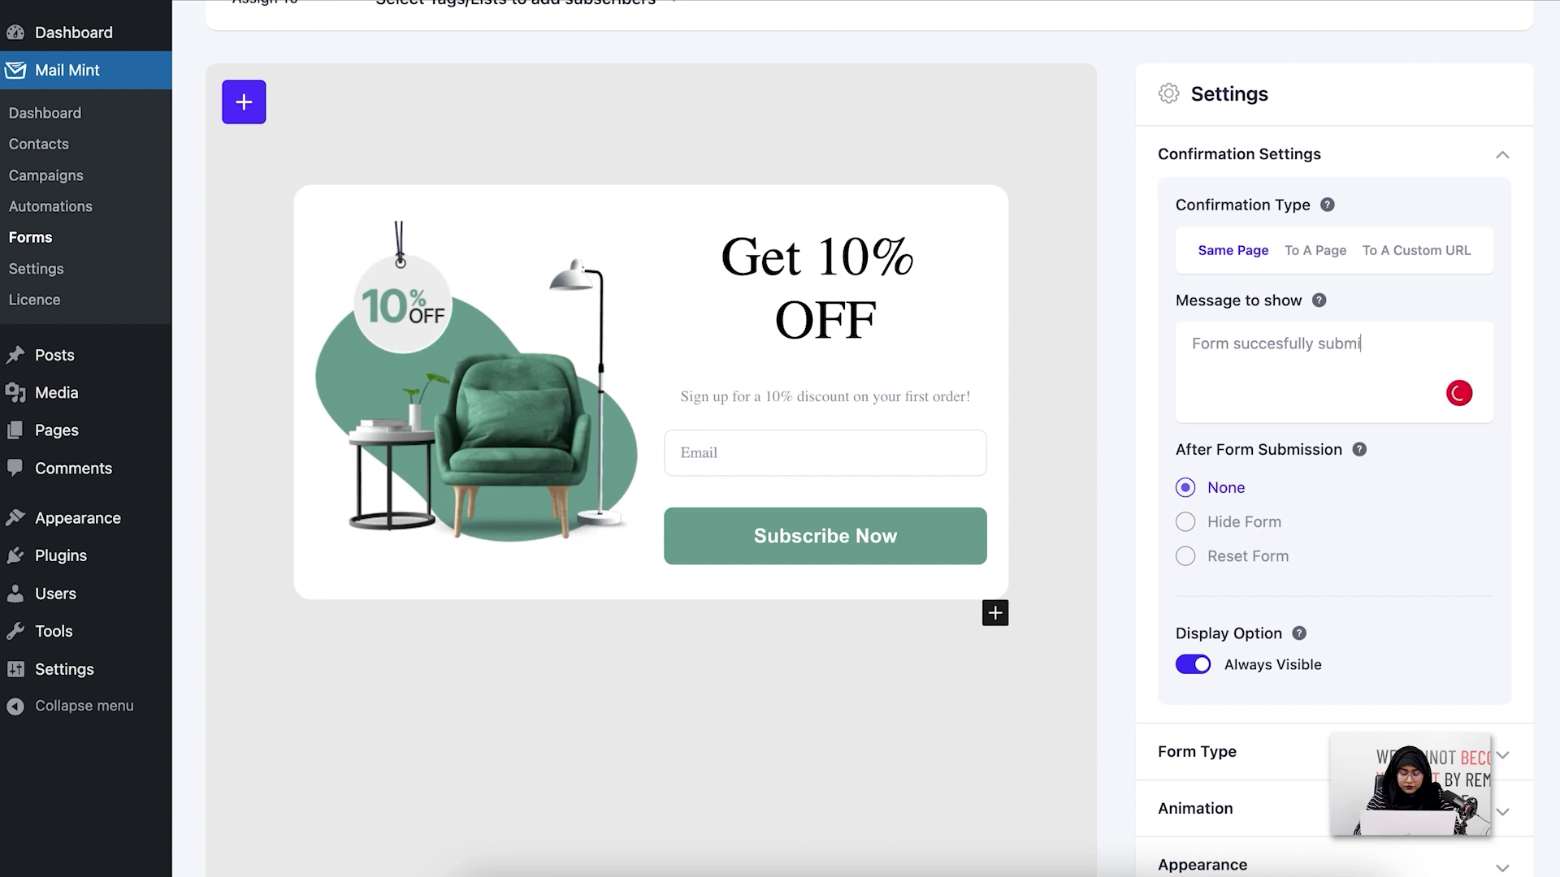
{"action": "type", "text": "tted."}
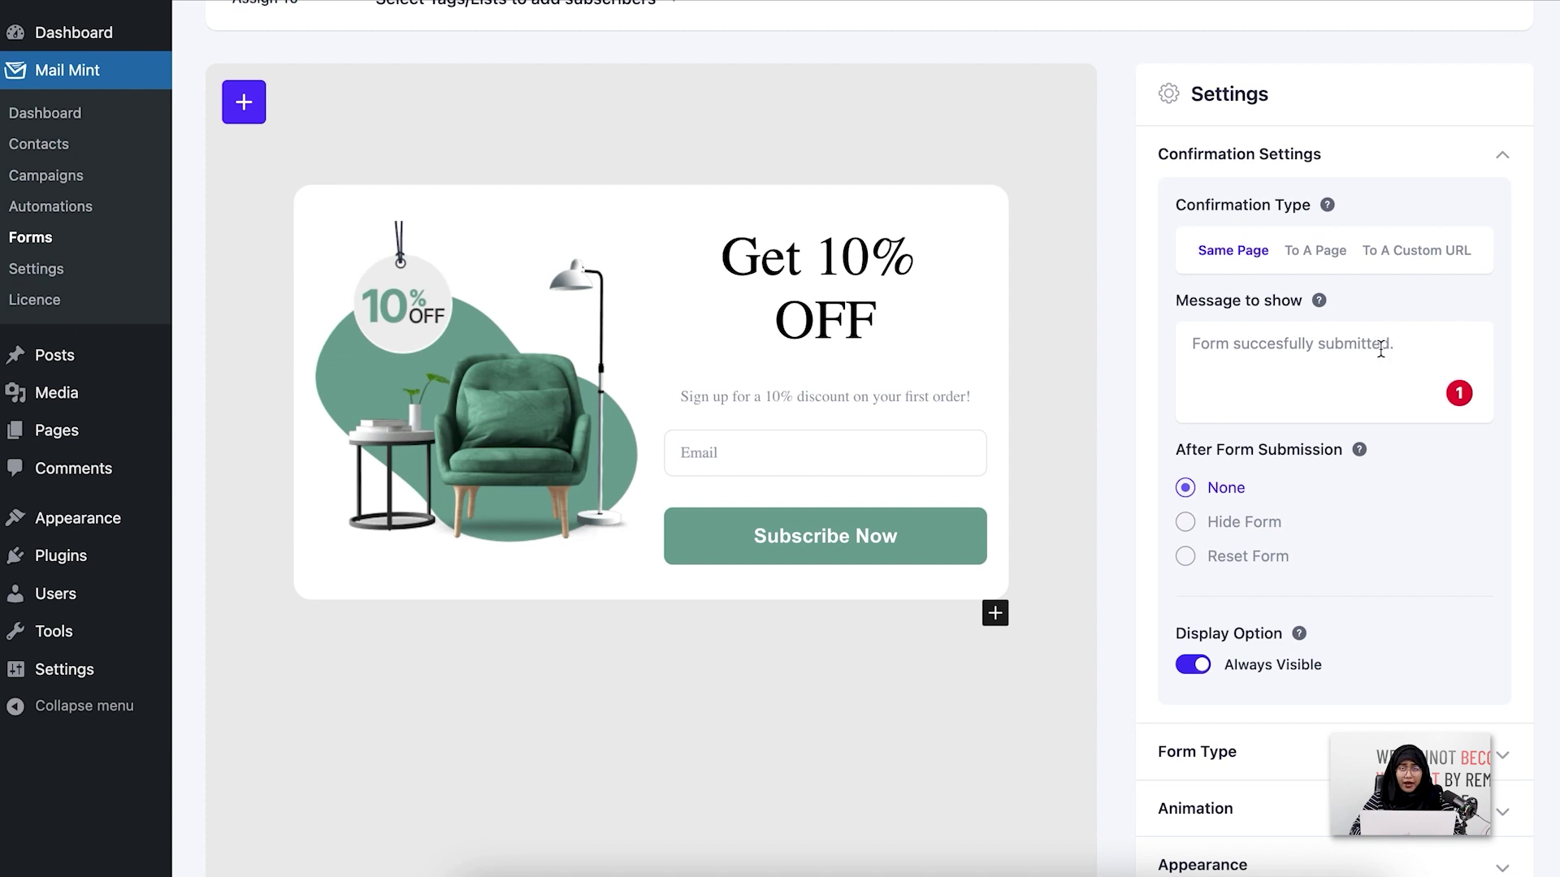
Set the confirmation to redirect to the 6 - Mint Mail Preference page
{"action": "left_click", "coordinate": [1314, 252]}
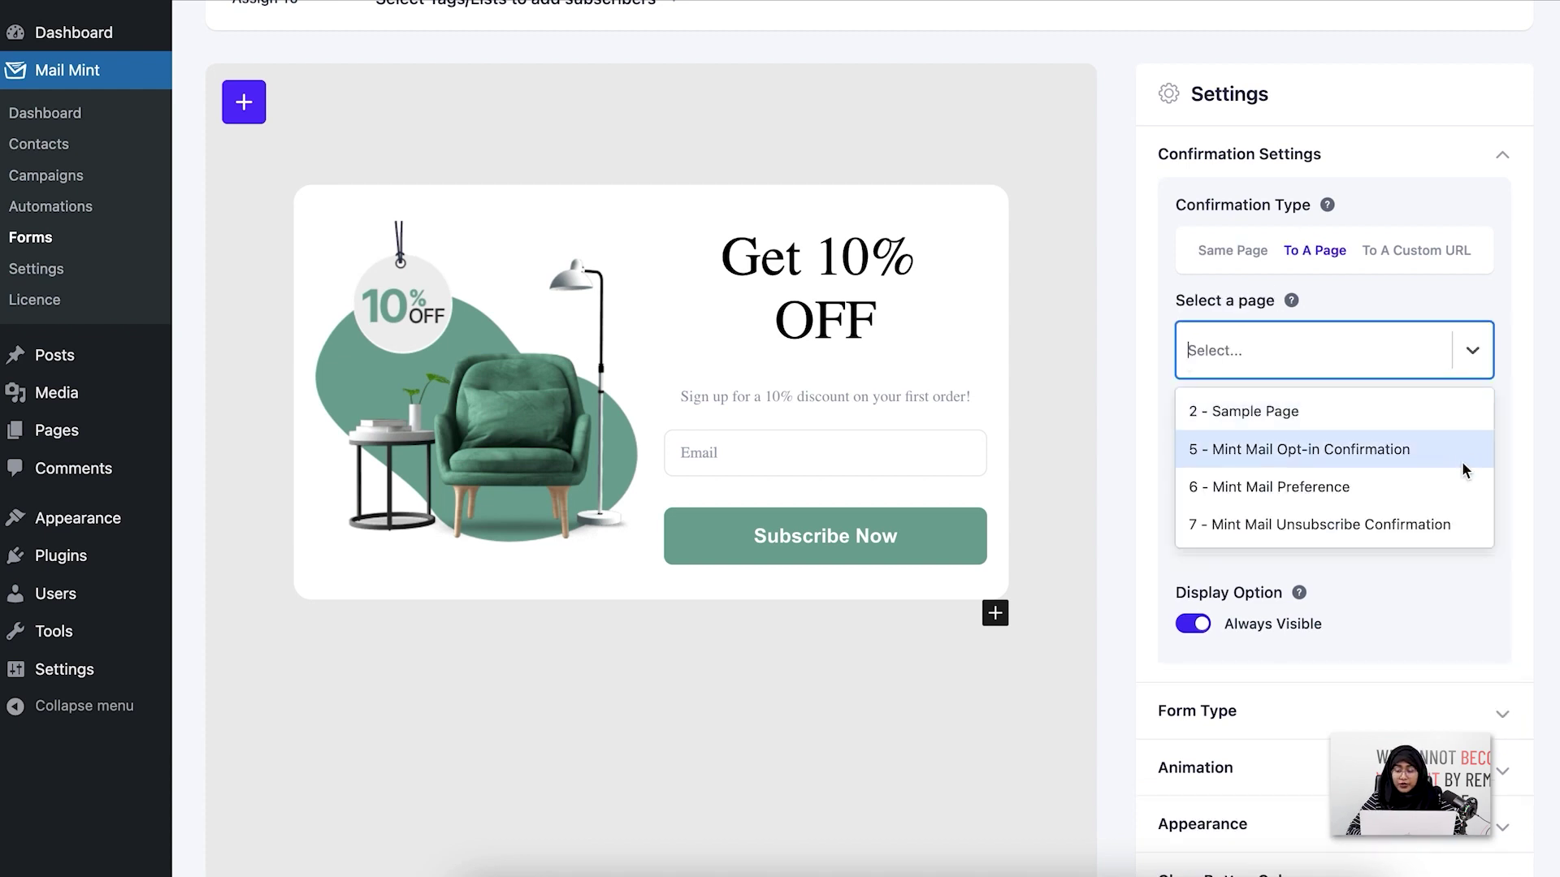
{"action": "left_click", "coordinate": [1430, 489]}
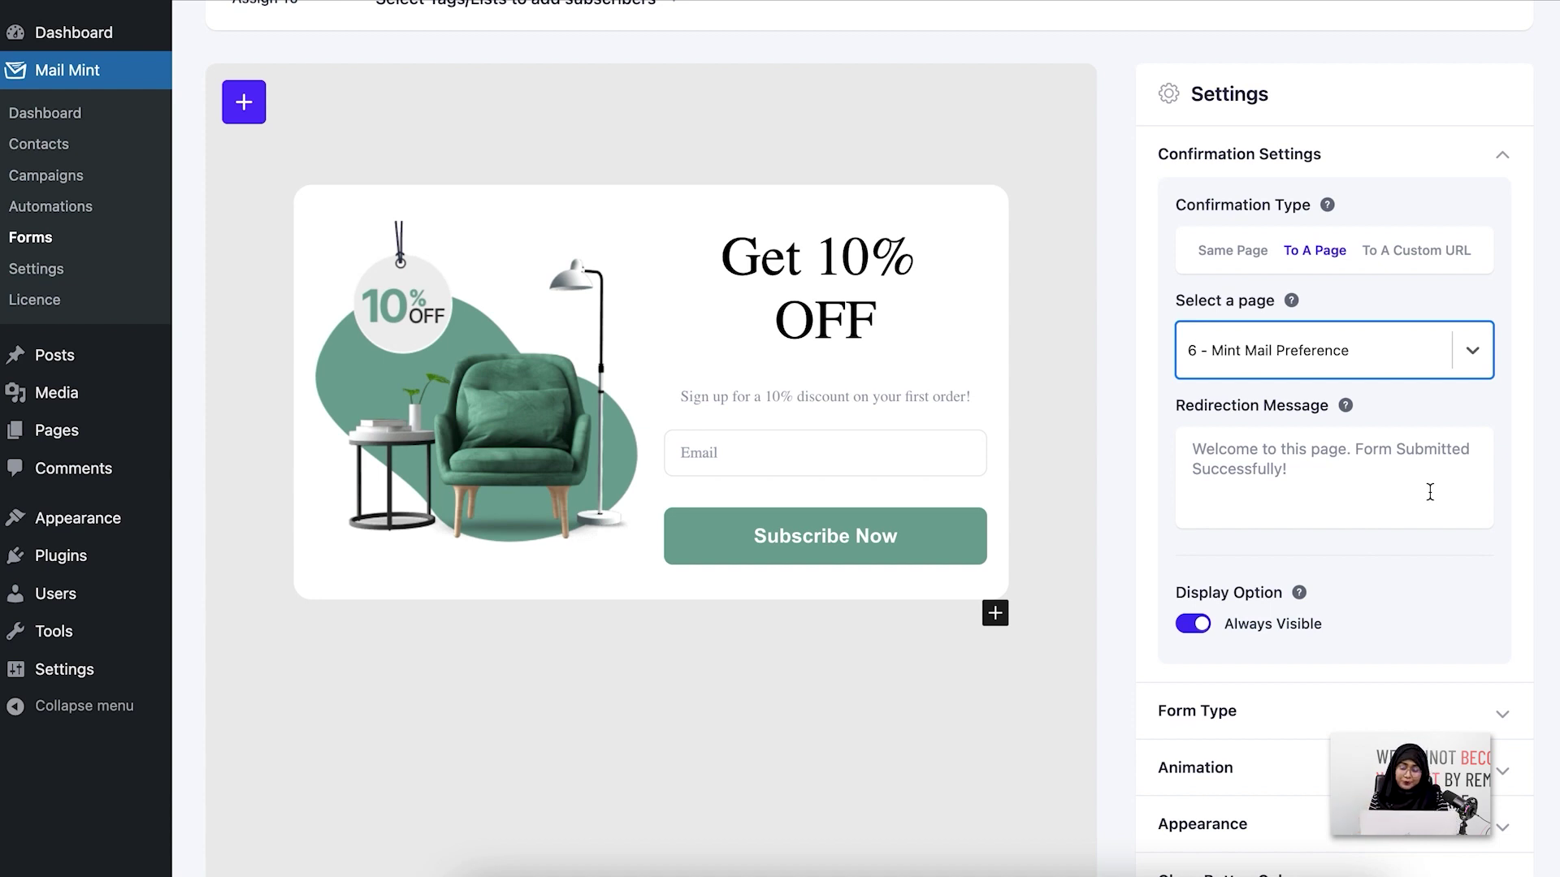
{"action": "left_click", "coordinate": [1472, 351]}
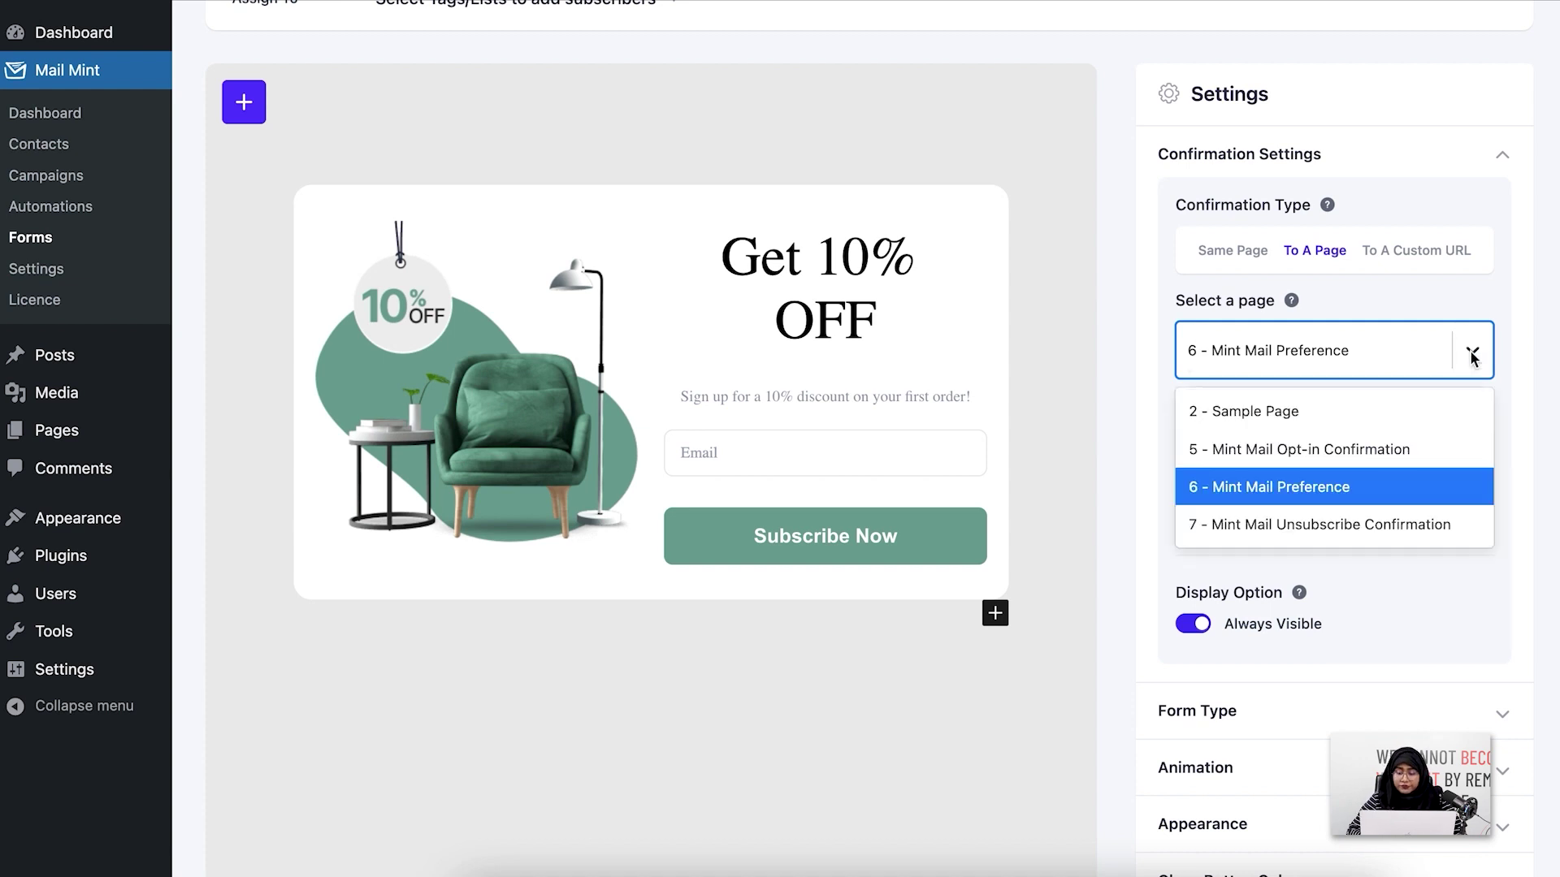
{"action": "left_click", "coordinate": [1396, 357]}
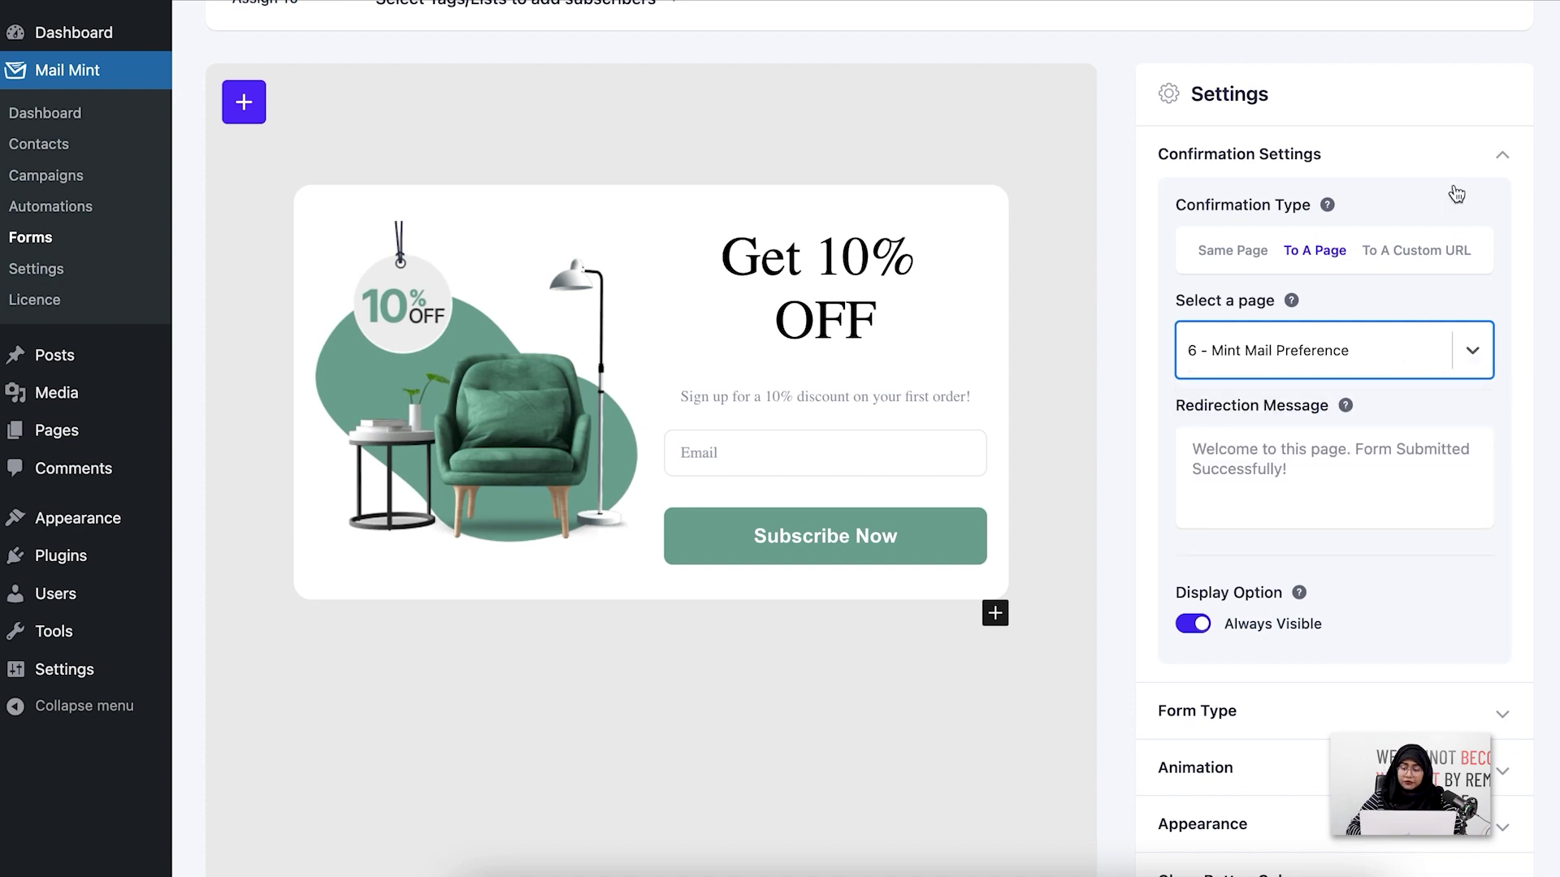
{"action": "left_click", "coordinate": [1438, 258]}
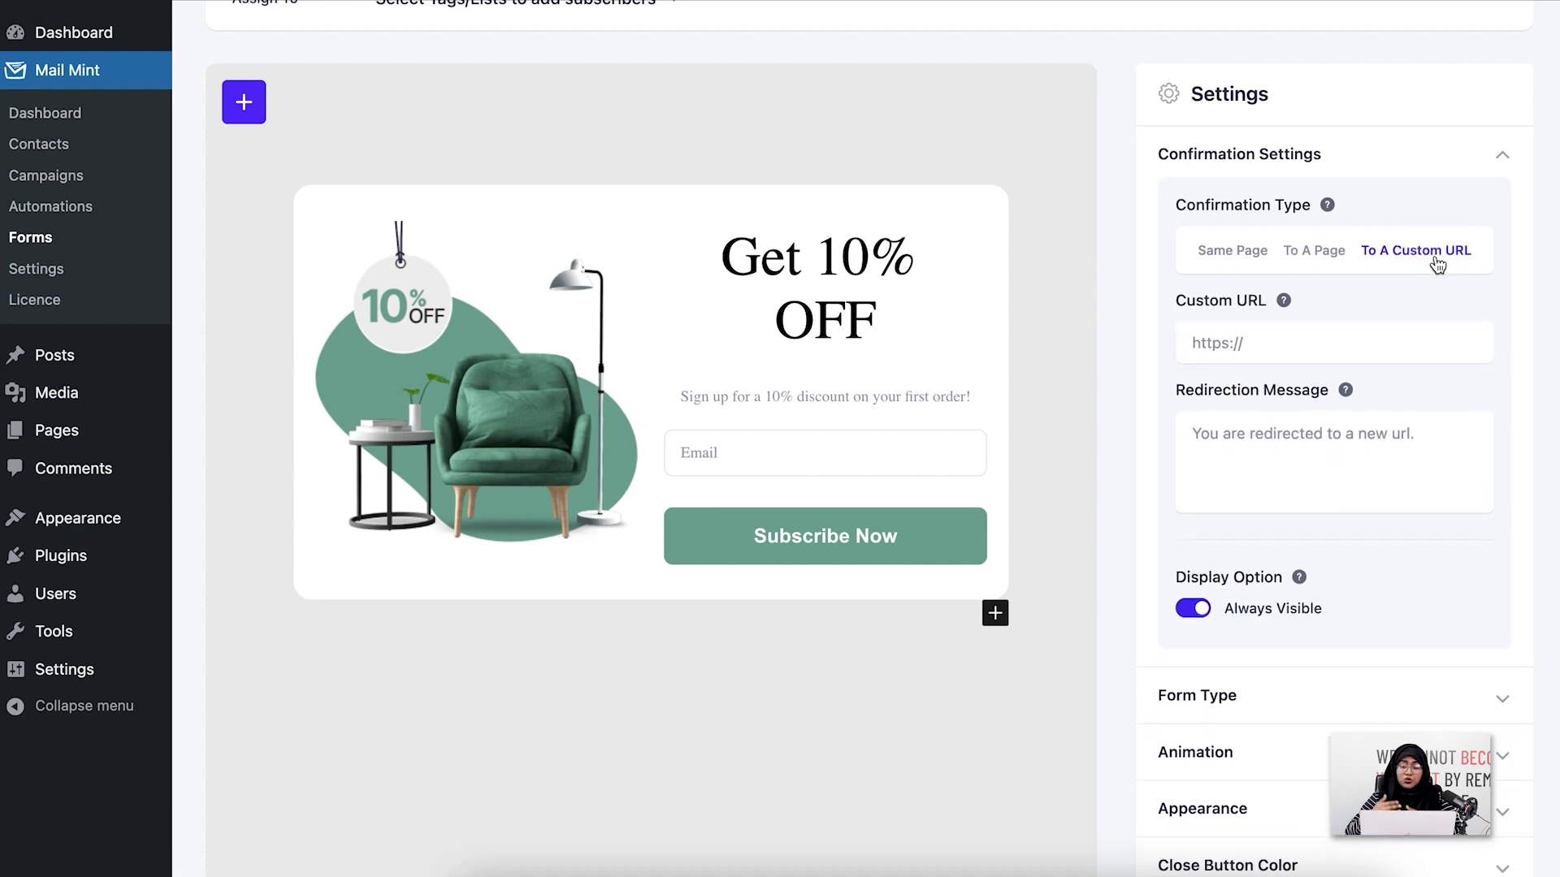
{"action": "left_click", "coordinate": [1280, 347]}
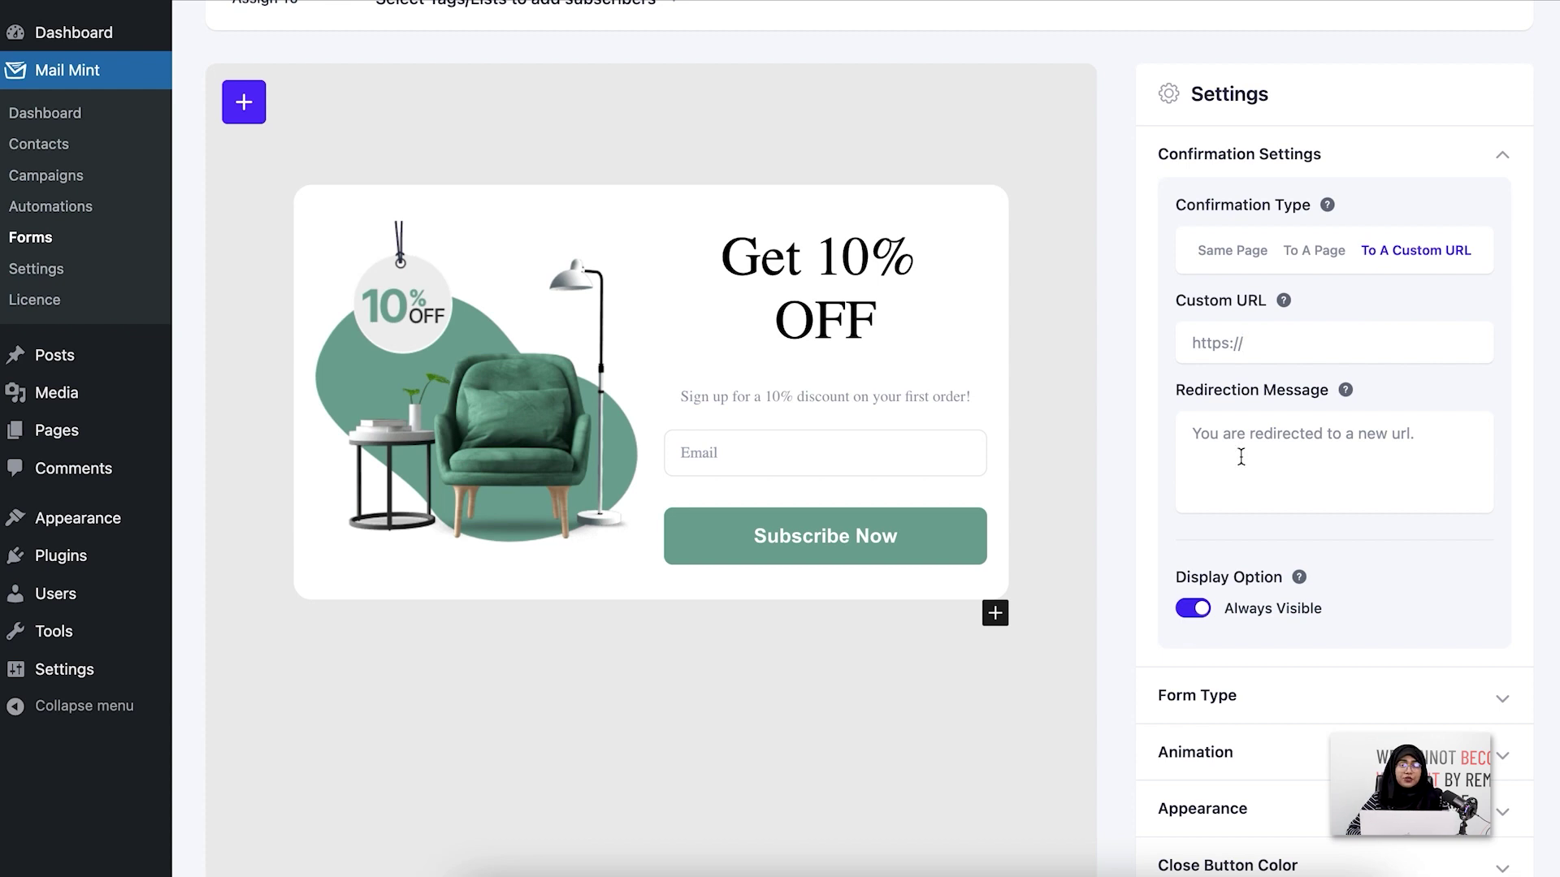
{"action": "scroll", "coordinate": [1241, 457], "scroll_direction": "up", "scroll_amount": 3}
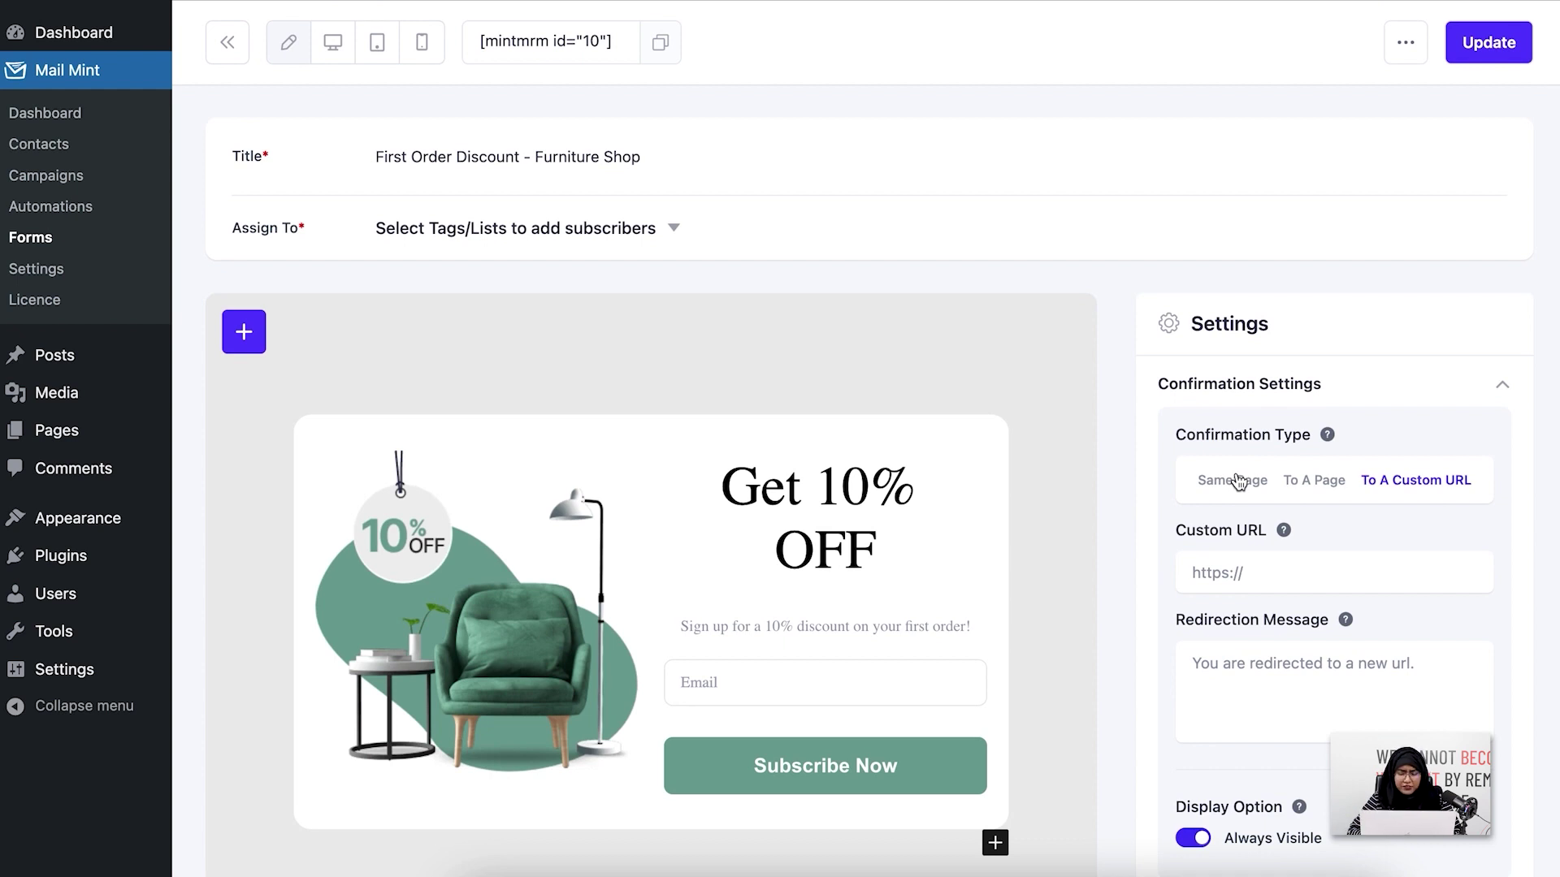
Return the confirmation to Same Page and keep the form Always Visible
{"action": "left_click", "coordinate": [1238, 481]}
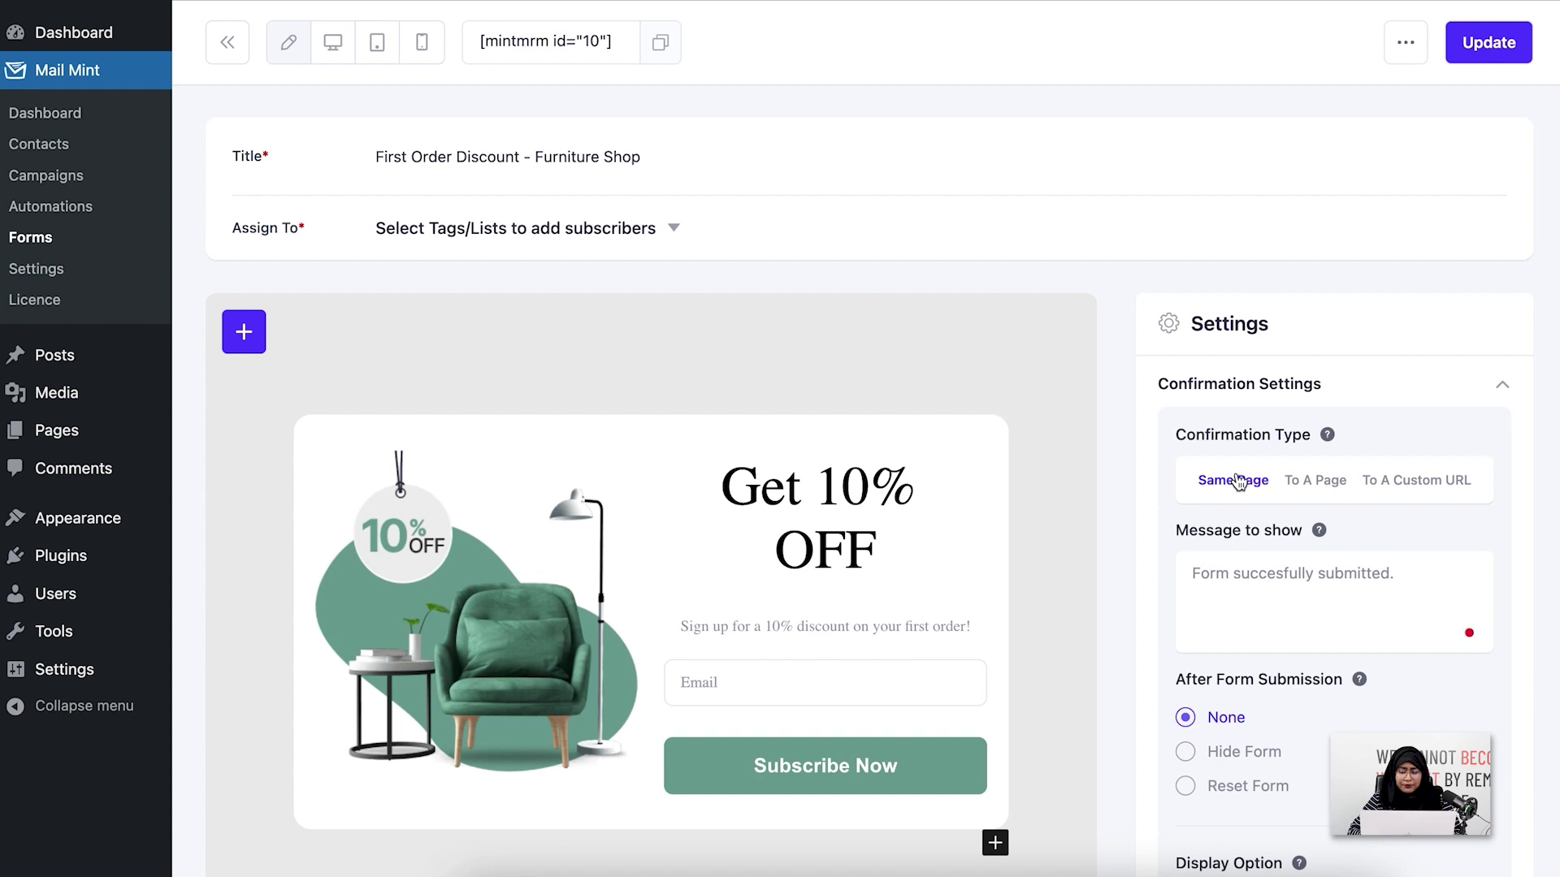
{"action": "scroll", "coordinate": [1339, 600], "scroll_direction": "down", "scroll_amount": 3}
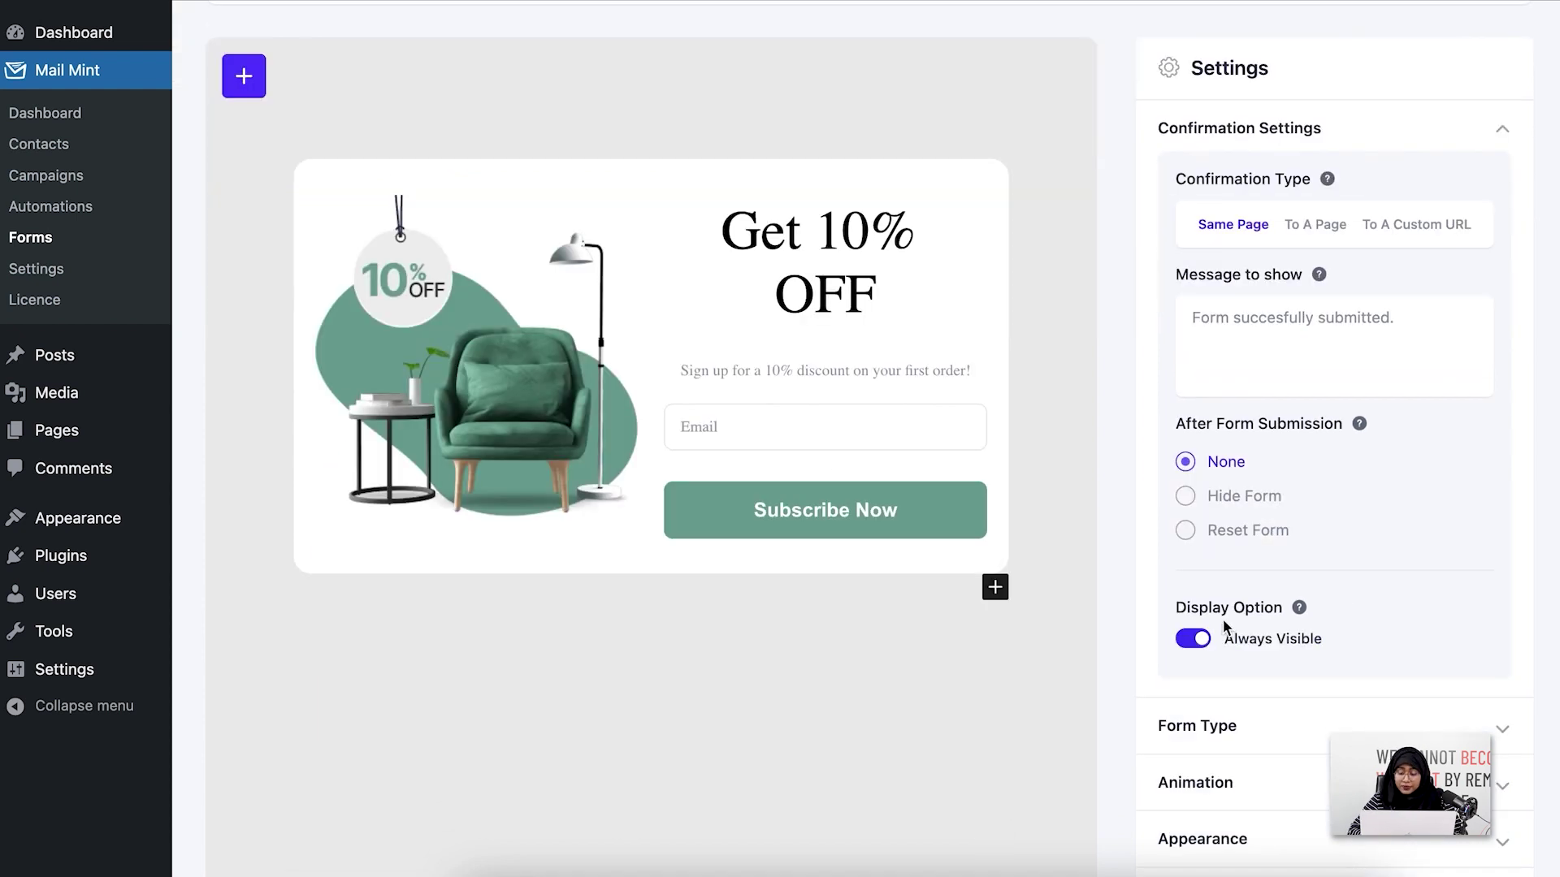
{"action": "left_click", "coordinate": [1203, 641]}
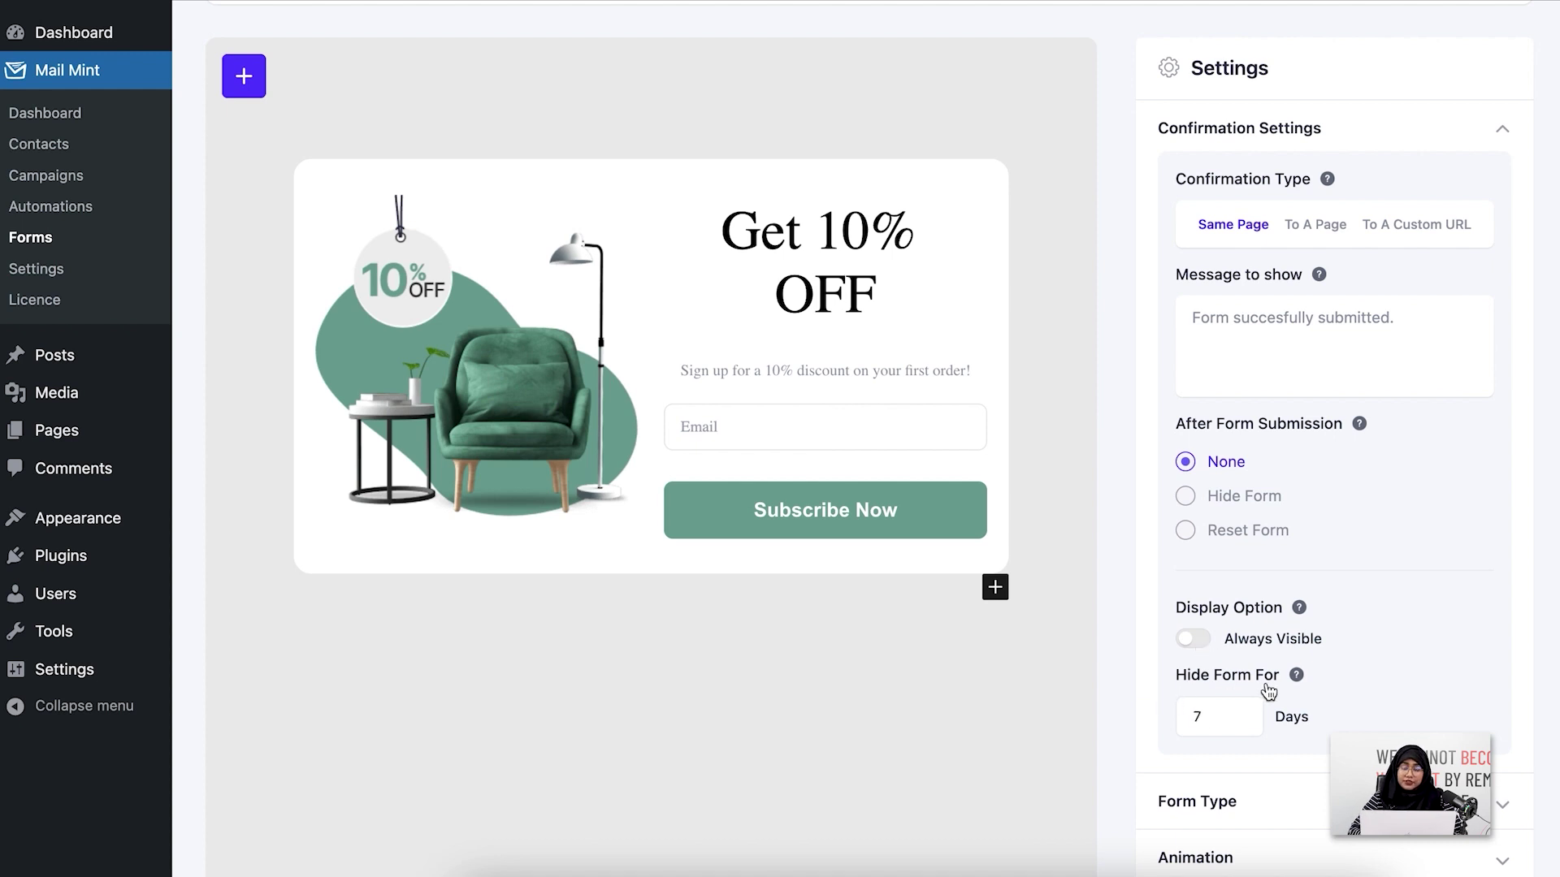
{"action": "left_click", "coordinate": [1204, 648]}
{"action": "scroll", "coordinate": [1397, 616], "scroll_direction": "down", "scroll_amount": 2}
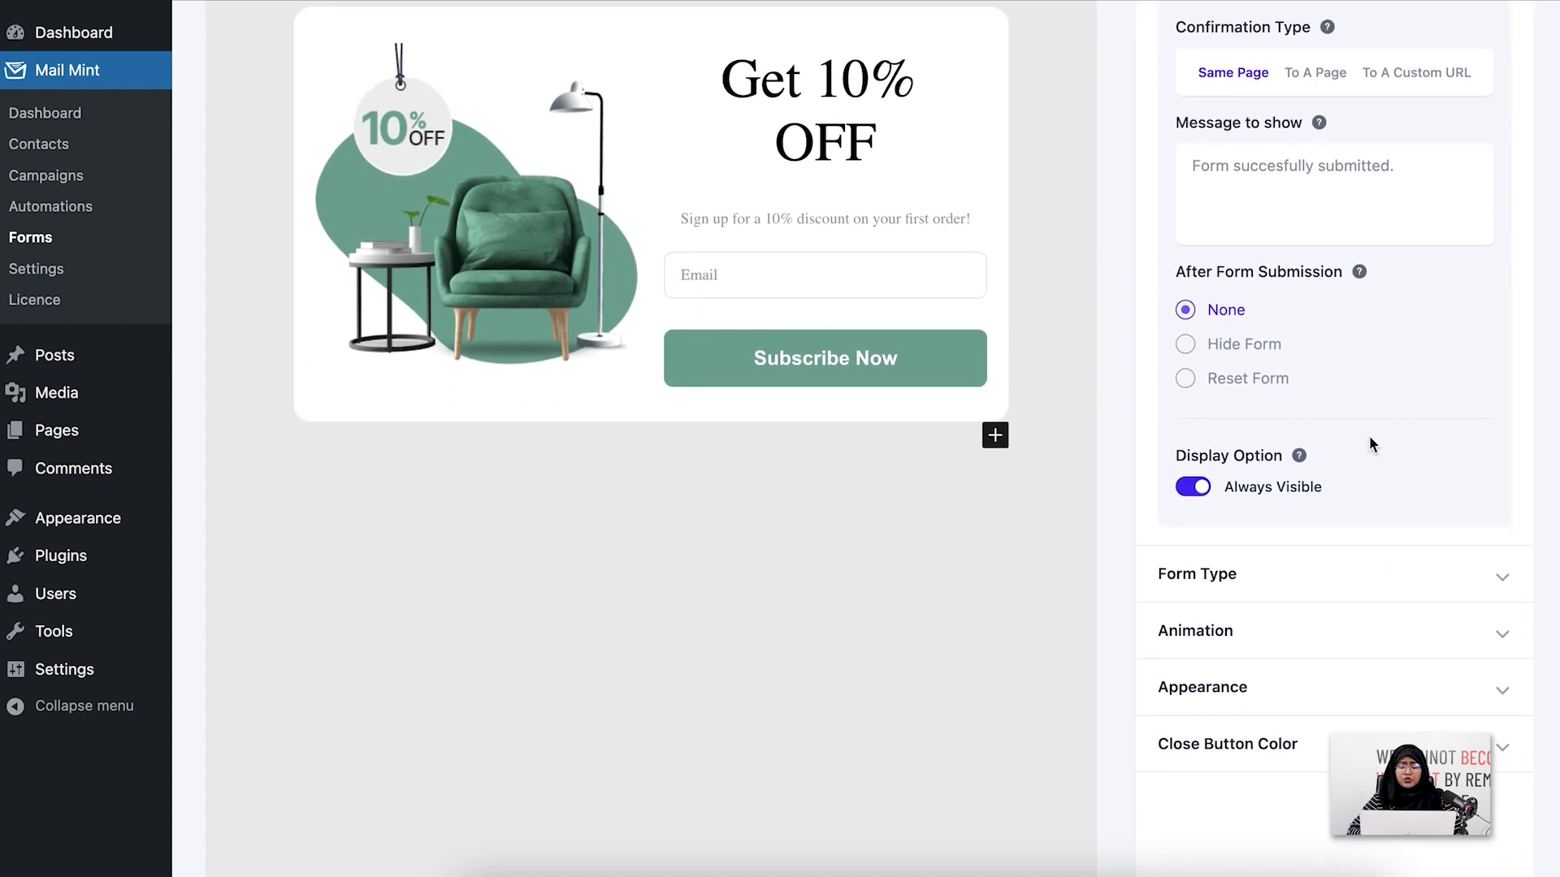
{"action": "scroll", "coordinate": [1368, 436], "scroll_direction": "down", "scroll_amount": 2}
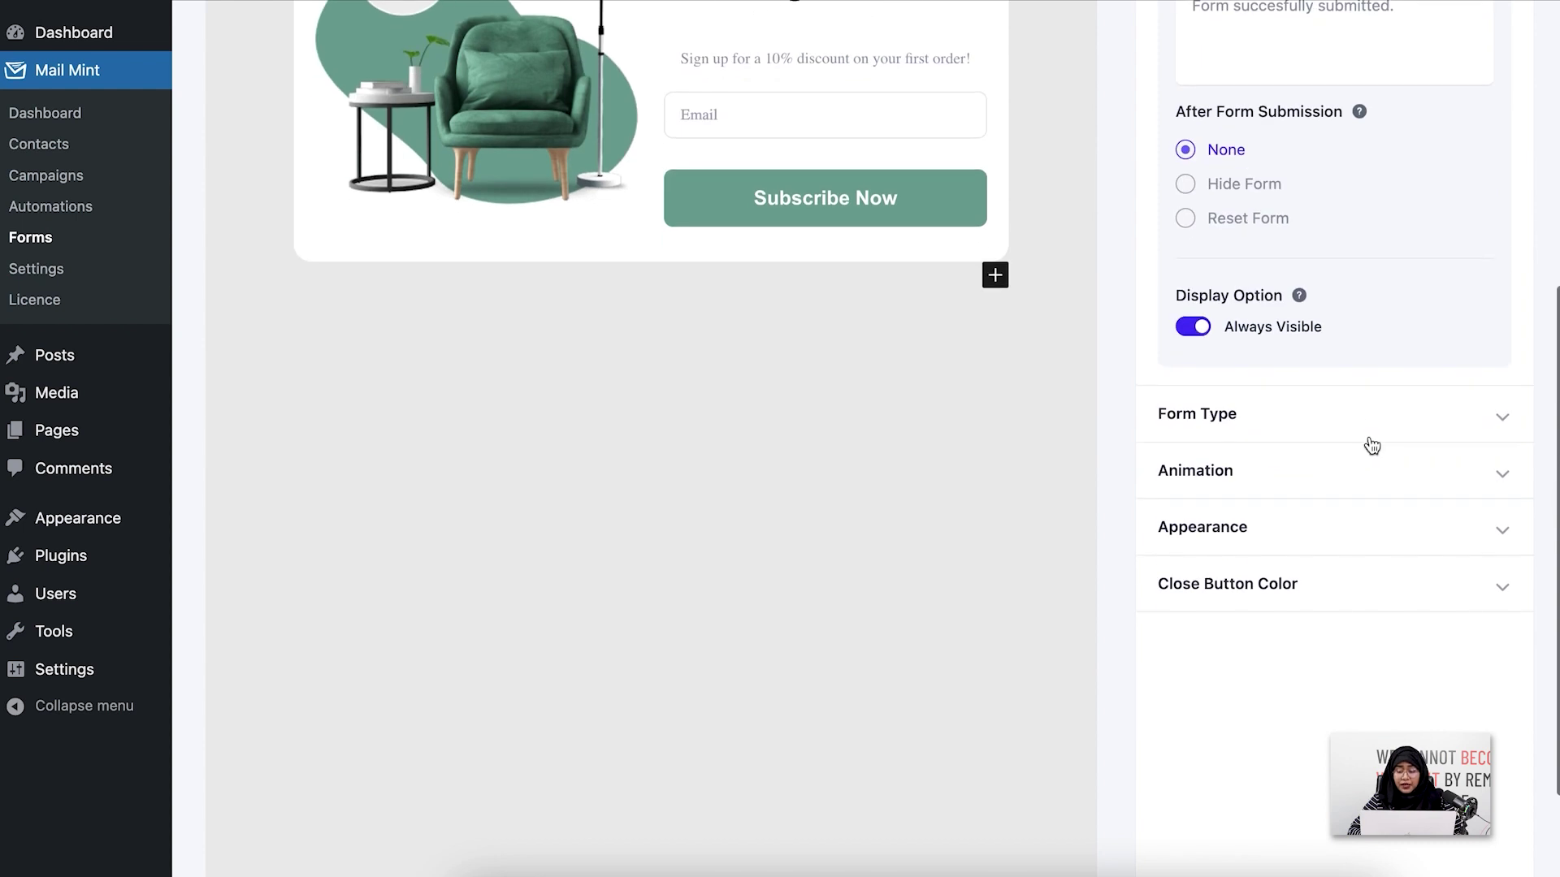
Expand Form Type to show the Pop Up layout, with After Form Submission at None
{"action": "left_click", "coordinate": [1368, 430]}
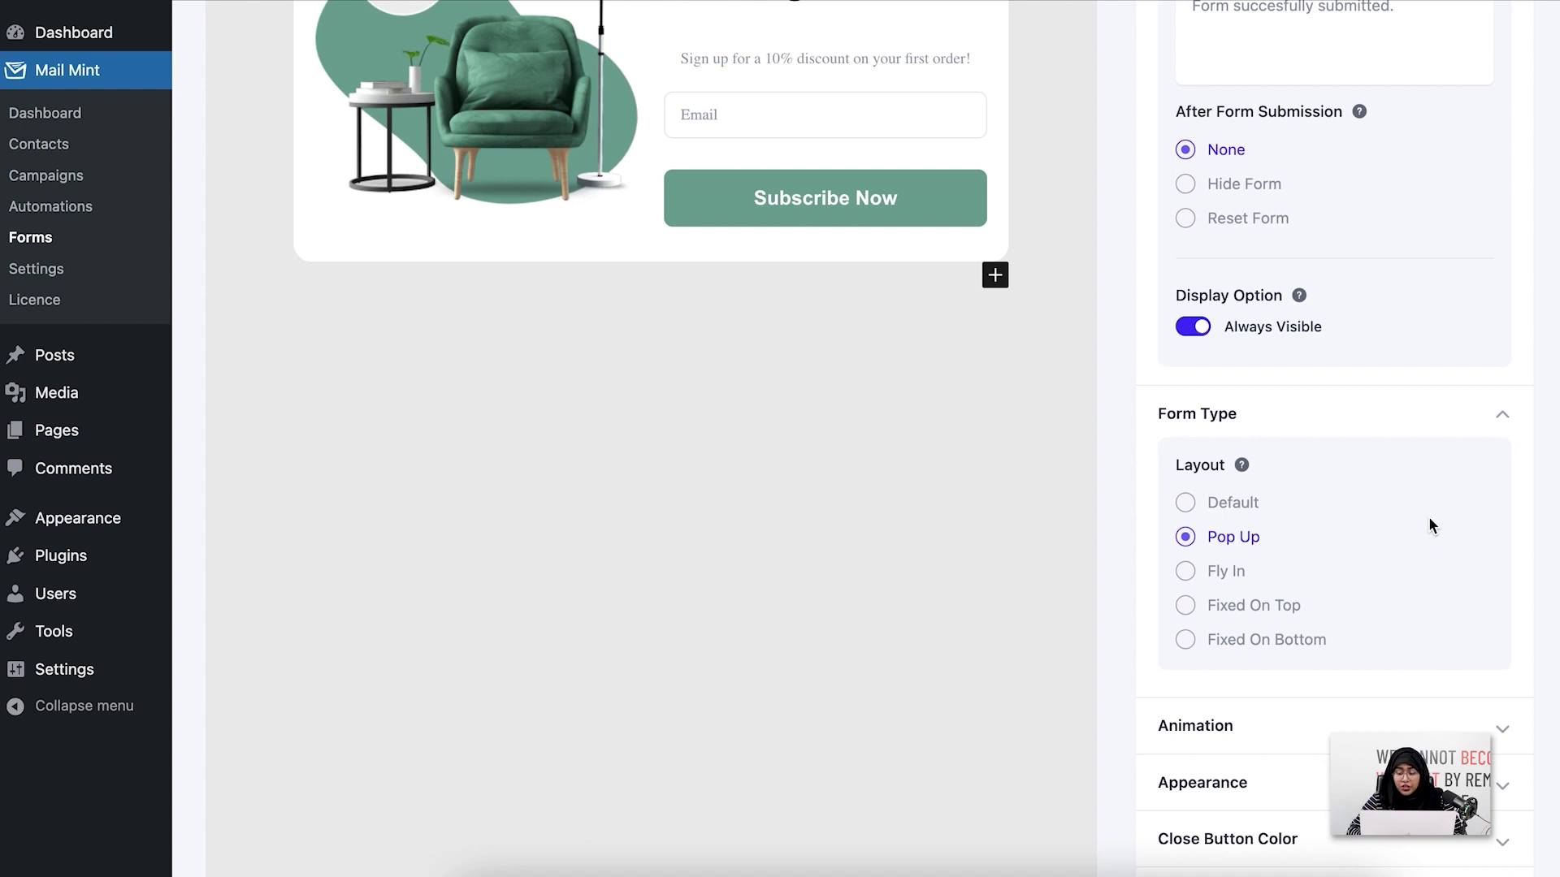
{"action": "scroll", "coordinate": [1429, 515], "scroll_direction": "up", "scroll_amount": 1}
{"action": "scroll", "coordinate": [1428, 515], "scroll_direction": "down", "scroll_amount": 1}
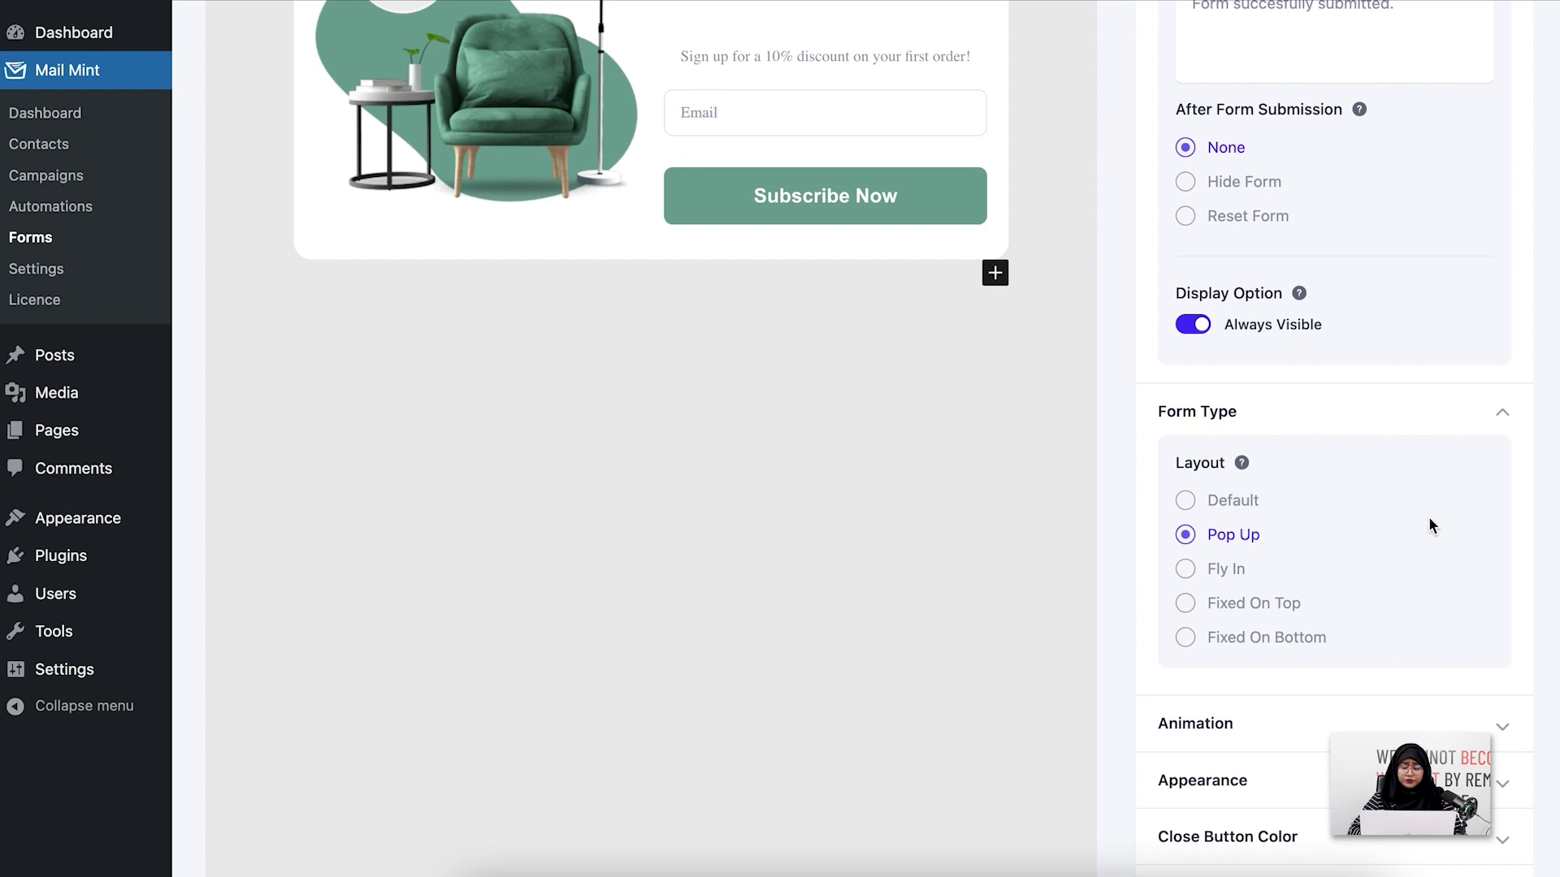
{"action": "scroll", "coordinate": [1428, 525], "scroll_direction": "up", "scroll_amount": 1}
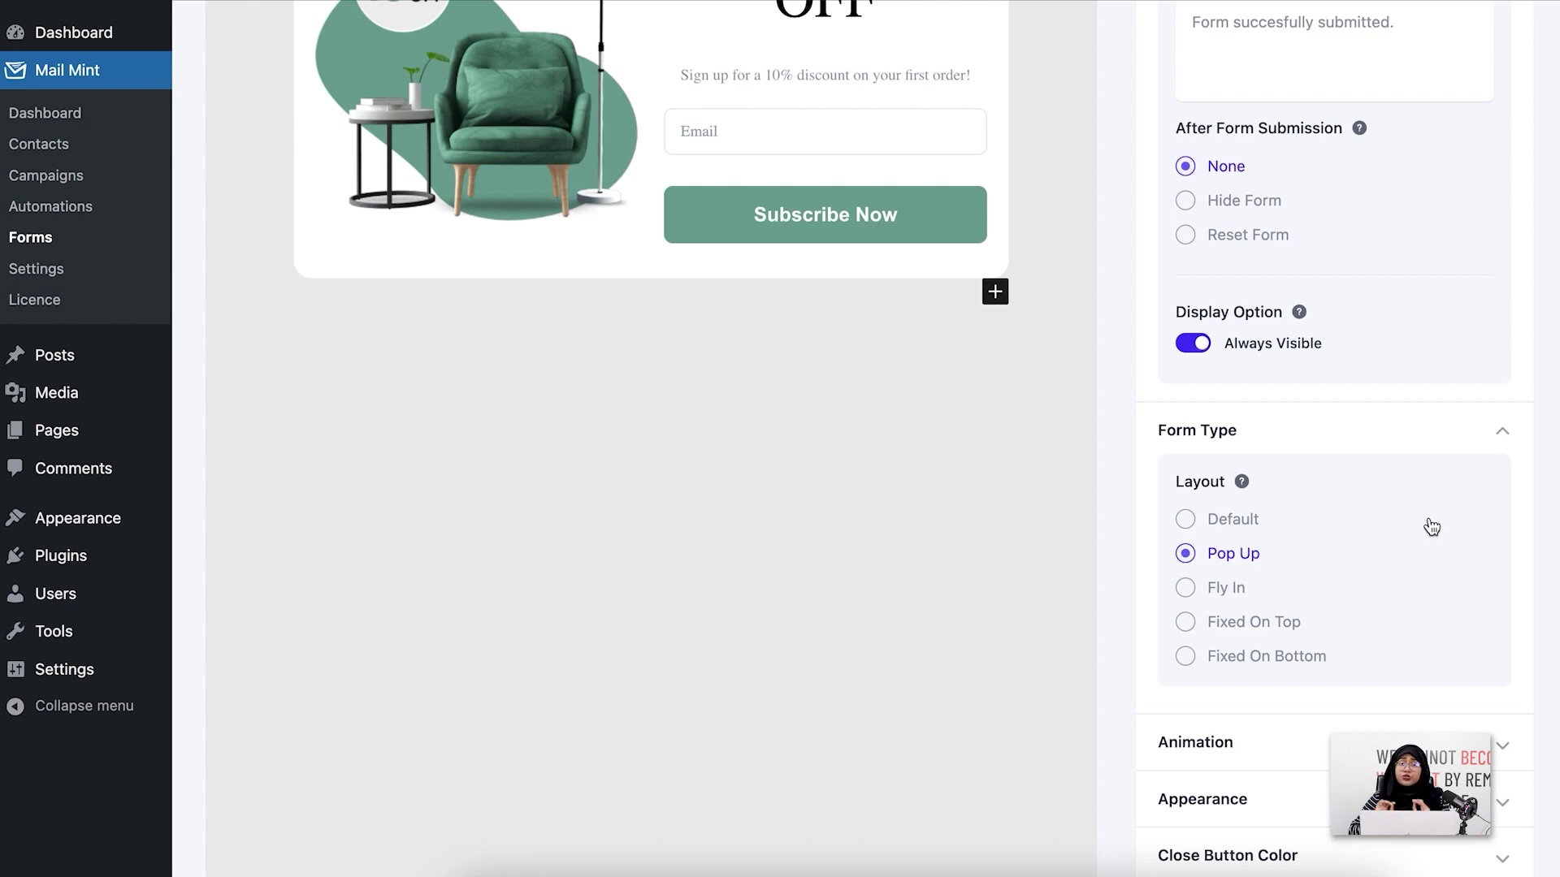
Set the pop-up's animation type to Slide In Up and expand the Appearance section
{"action": "left_click", "coordinate": [1444, 447]}
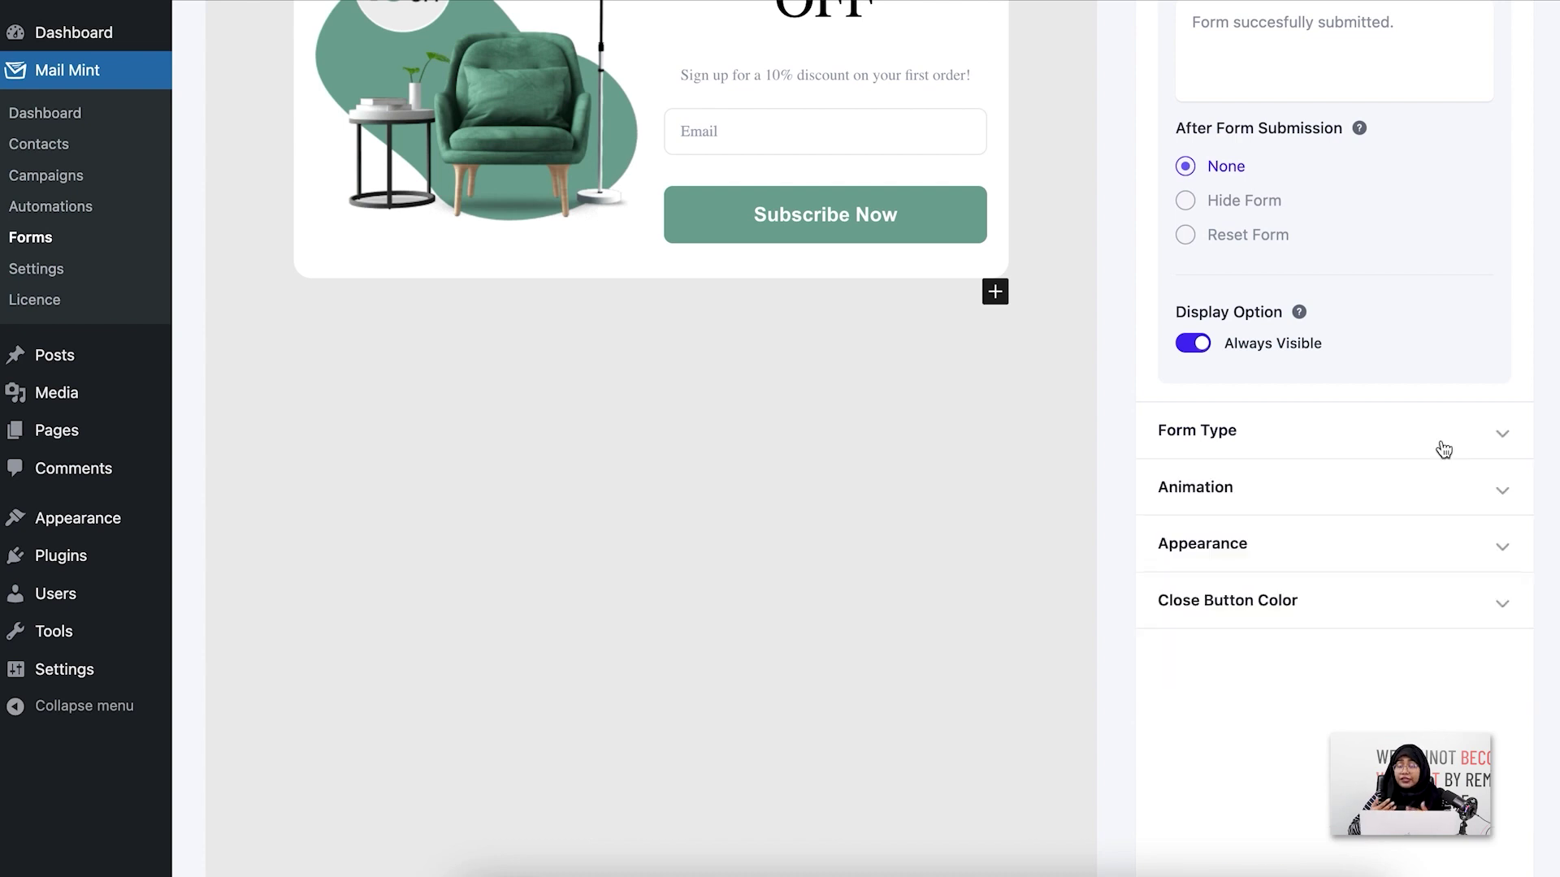
{"action": "left_click", "coordinate": [1442, 492]}
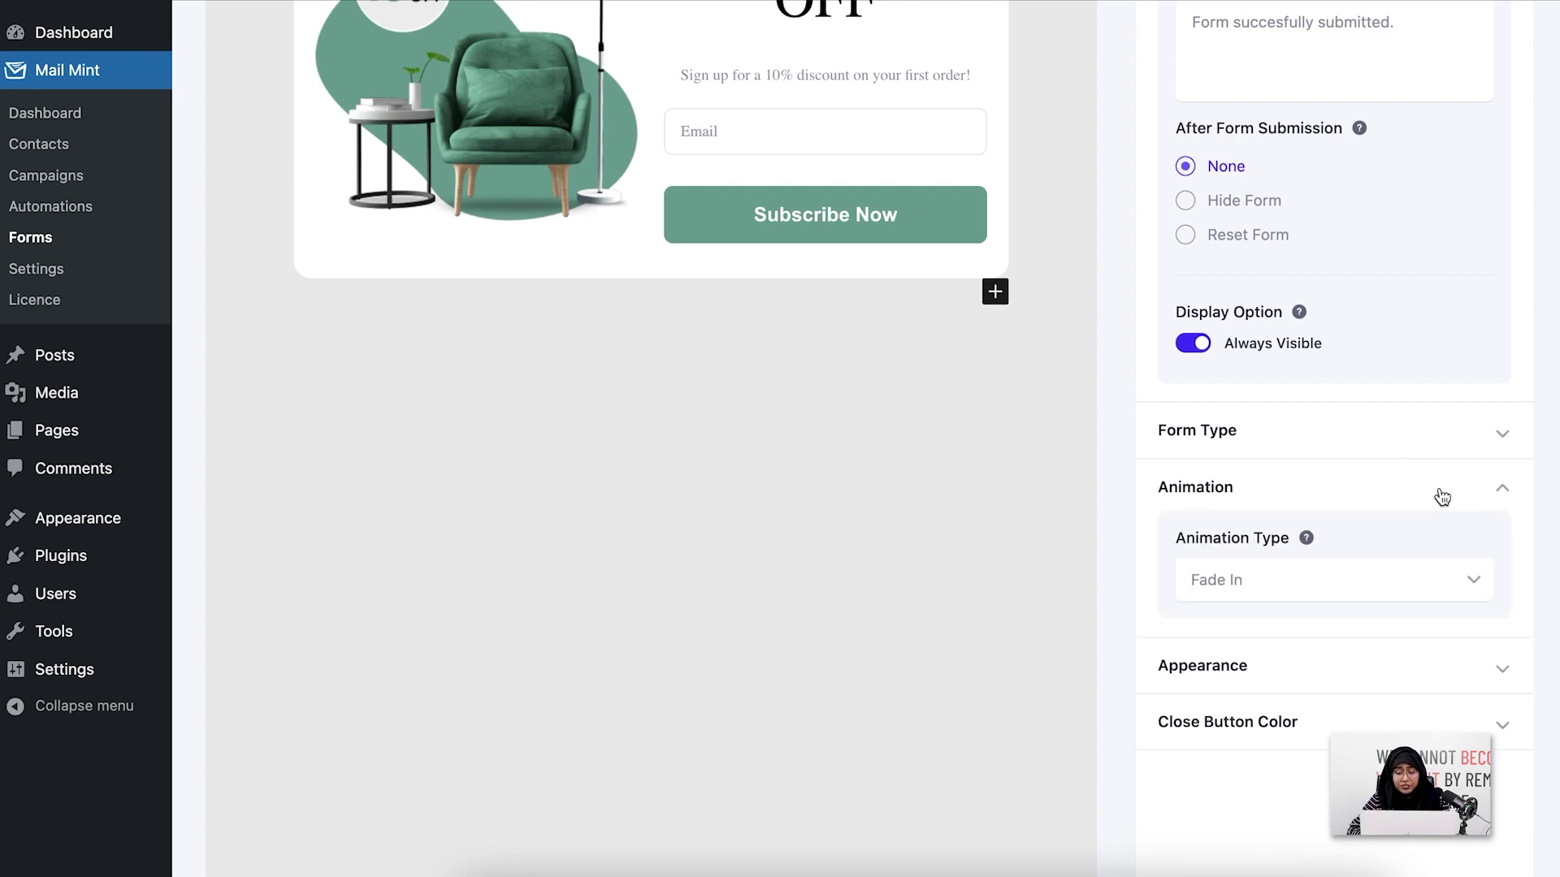
{"action": "left_click", "coordinate": [1437, 587]}
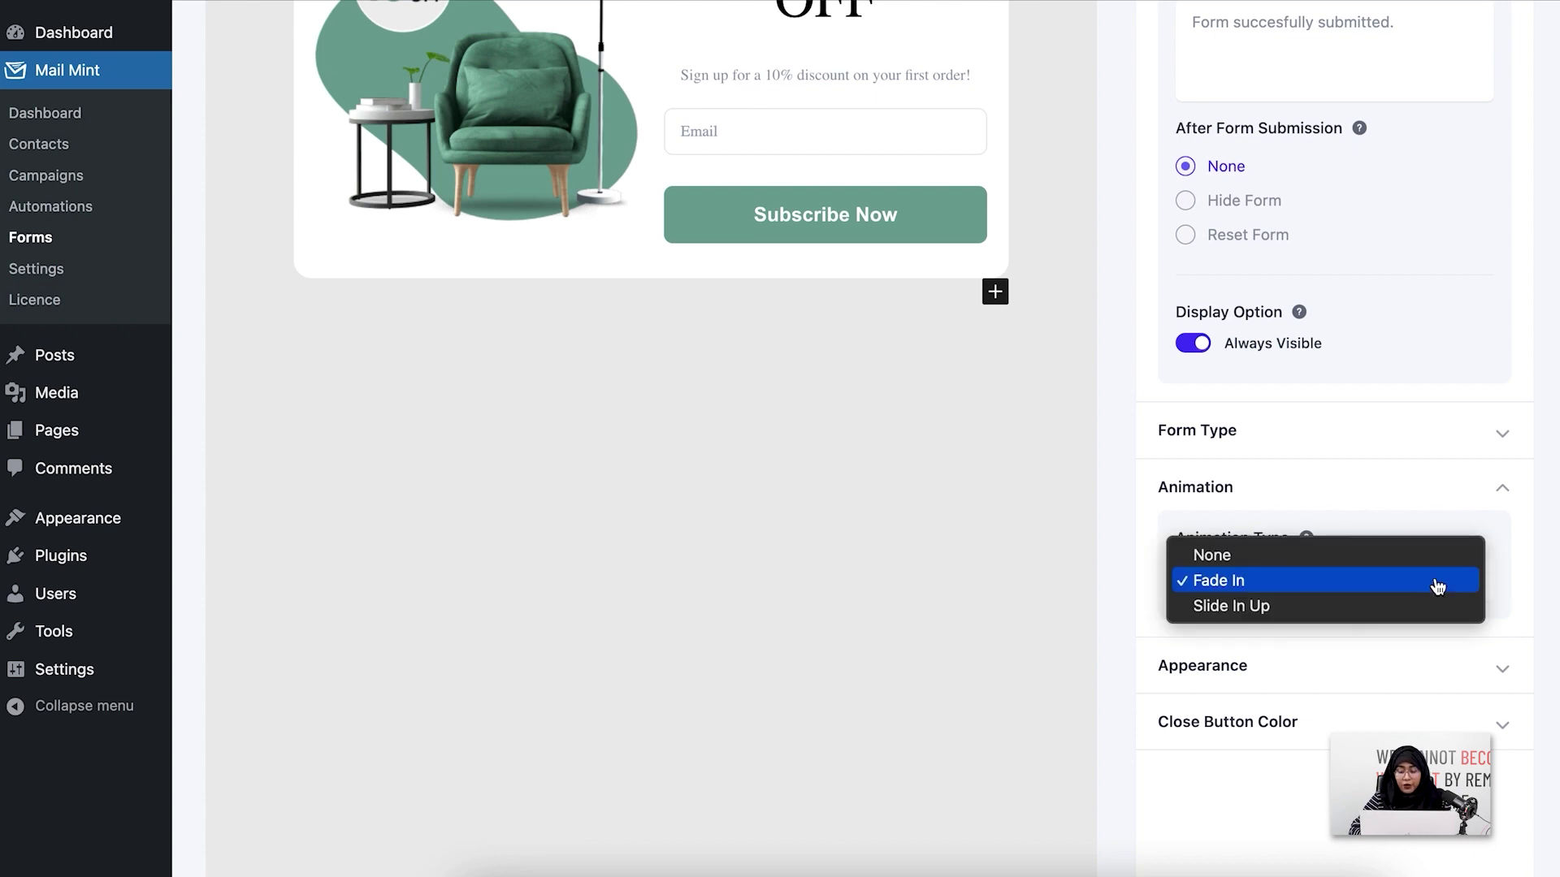
{"action": "left_click", "coordinate": [1437, 587]}
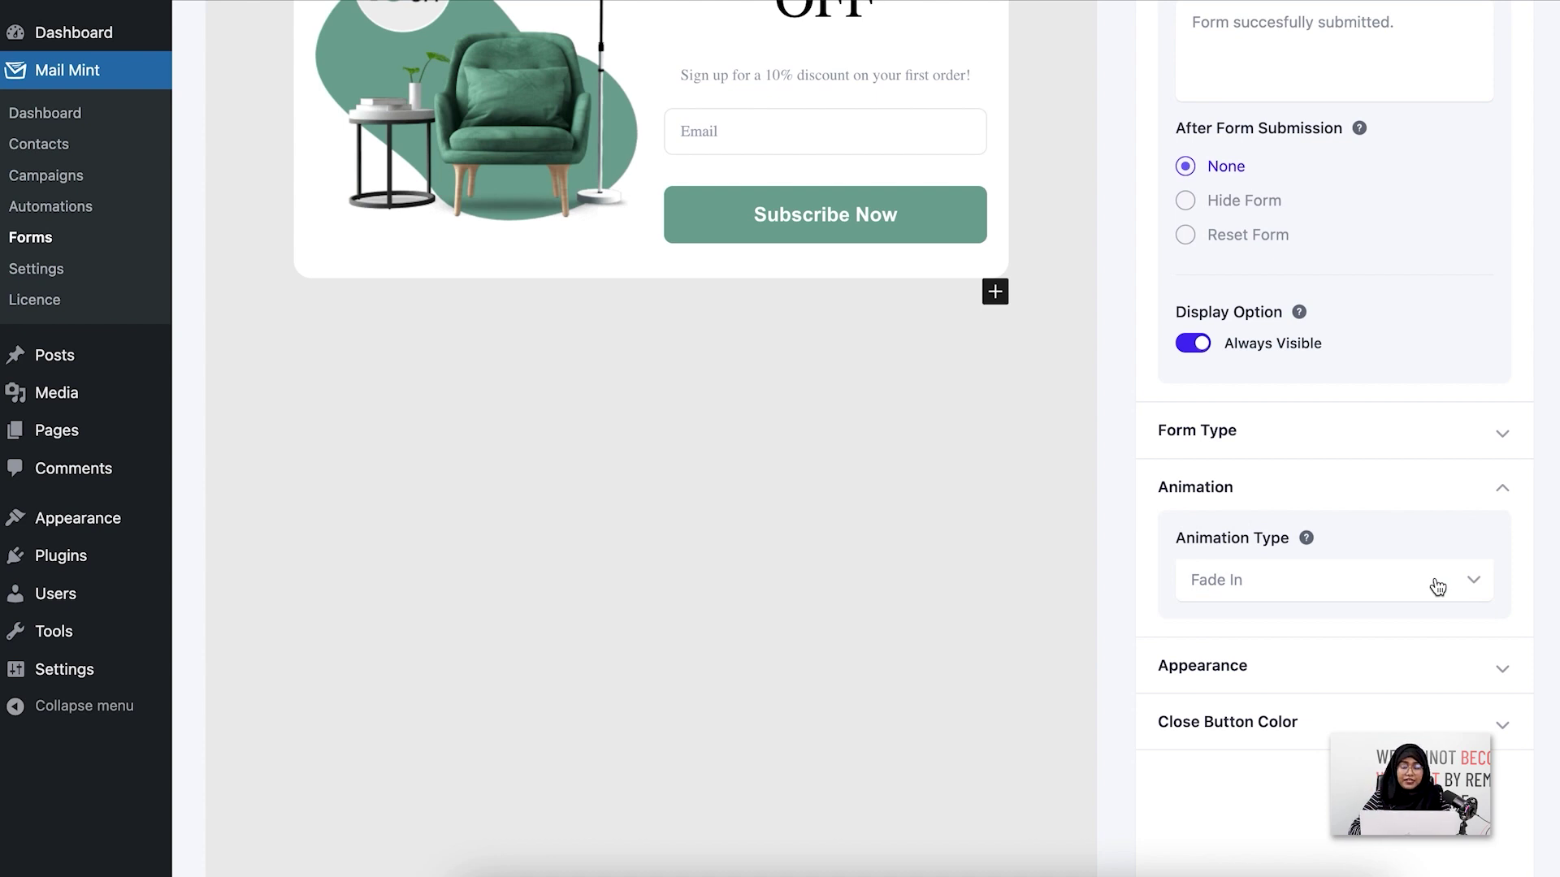
{"action": "left_click", "coordinate": [1338, 582]}
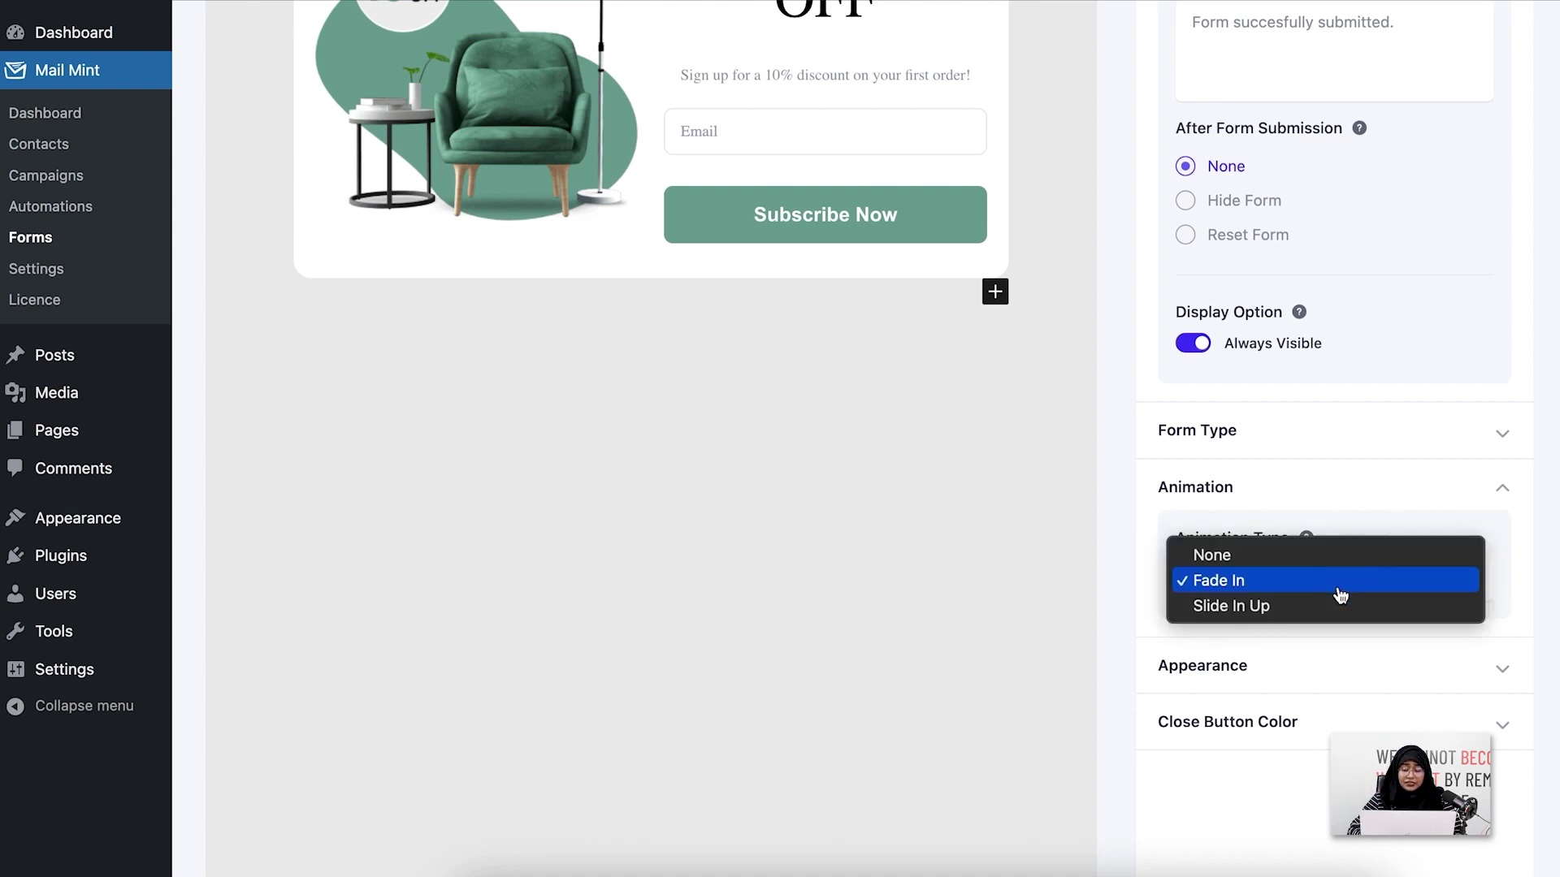
{"action": "left_click", "coordinate": [1340, 607]}
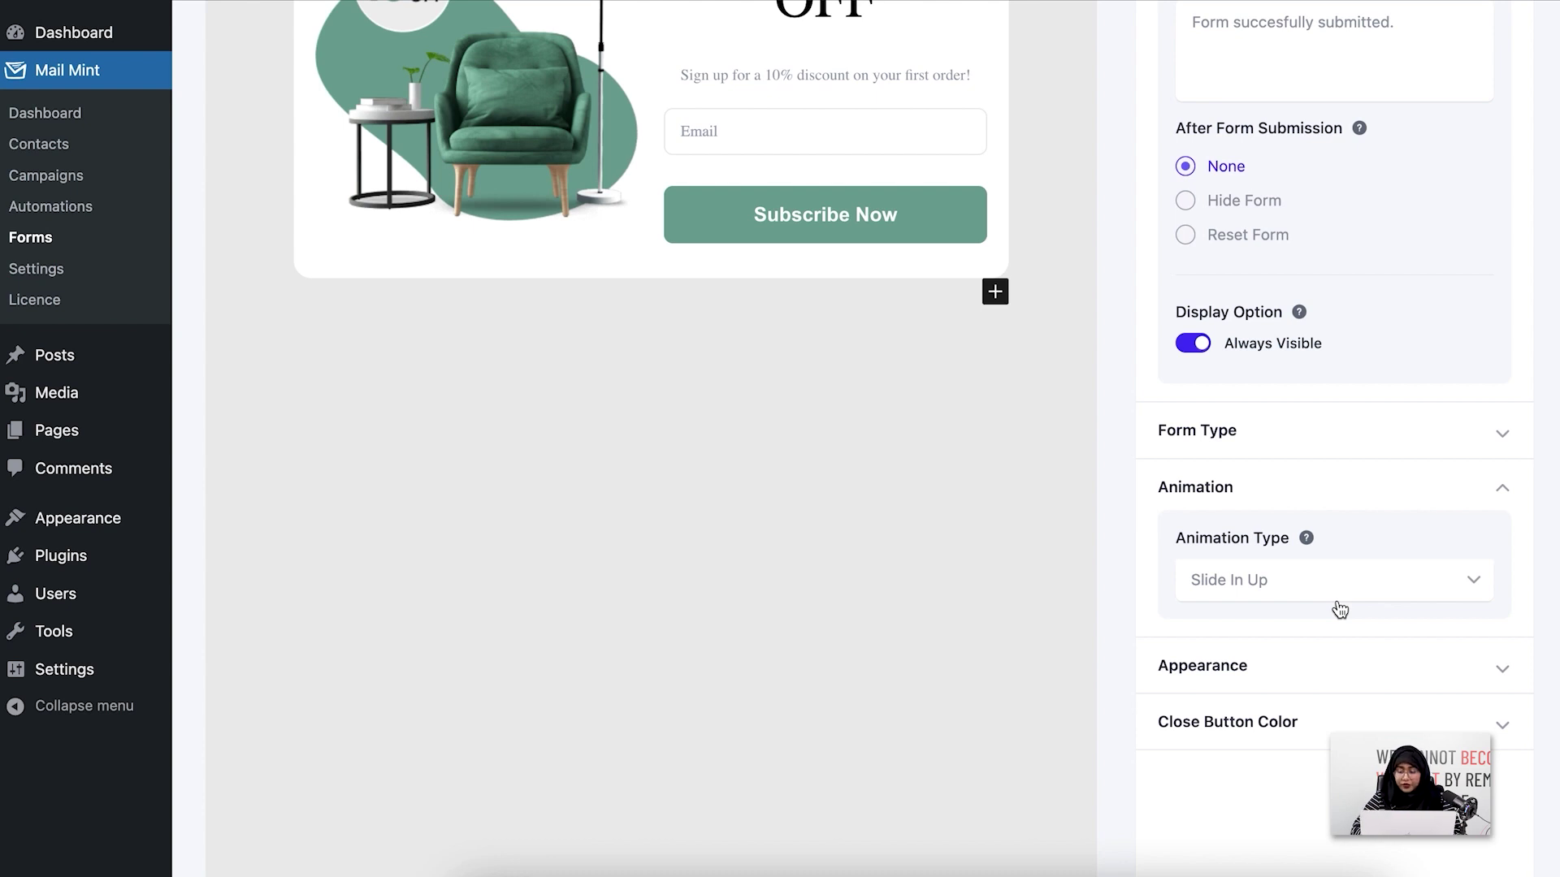
{"action": "left_click", "coordinate": [1373, 494]}
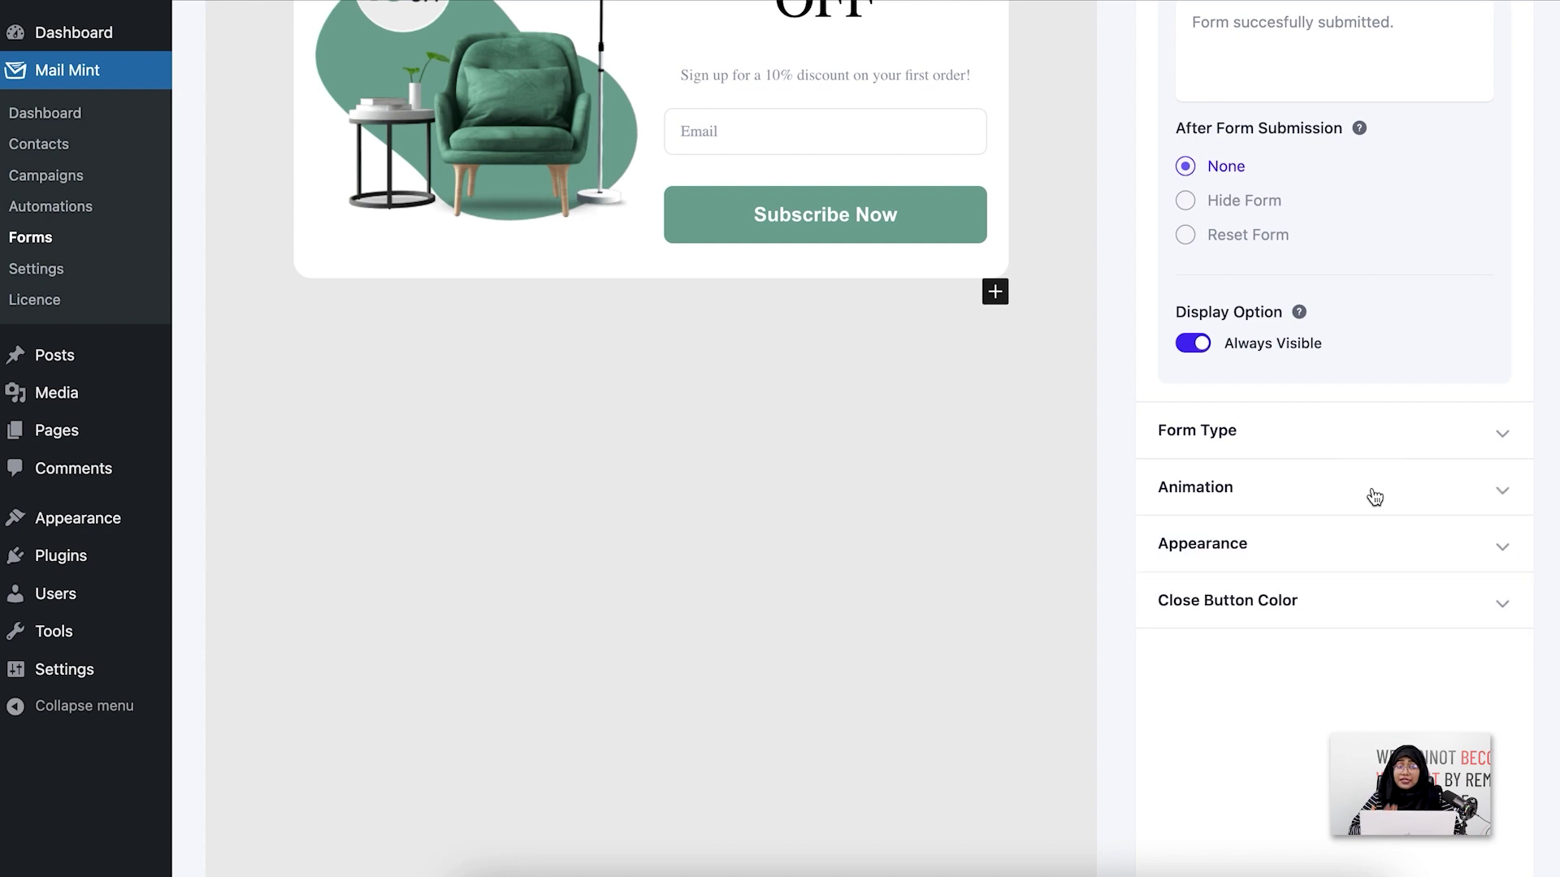
{"action": "left_click", "coordinate": [1375, 563]}
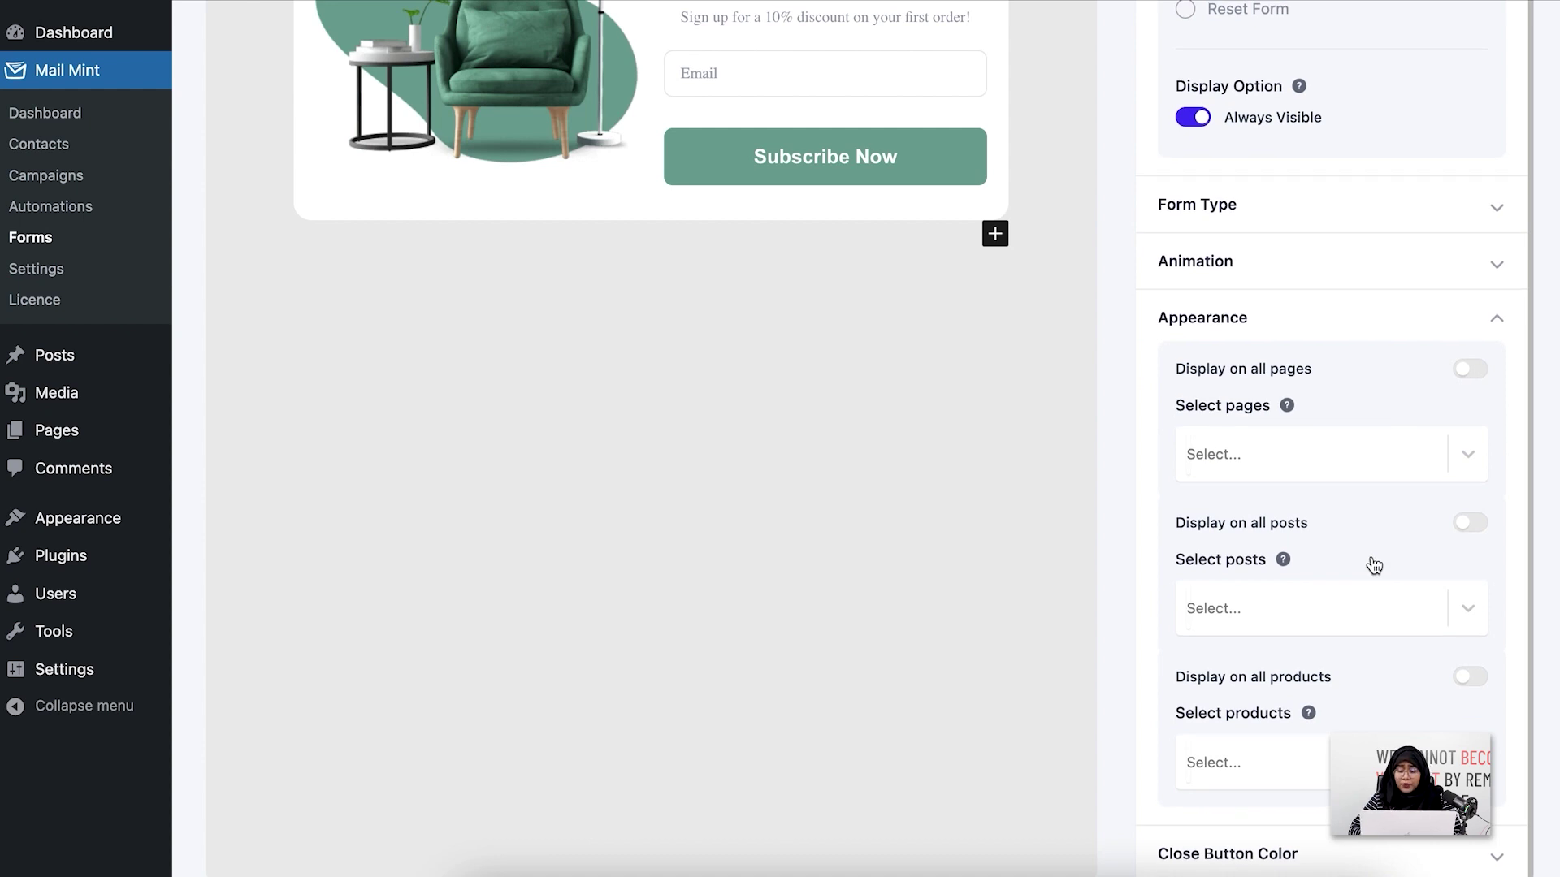
Leave display on all pages and posts off with nothing selected, then collapse Appearance
{"action": "left_click", "coordinate": [1469, 370]}
{"action": "left_click", "coordinate": [1468, 370]}
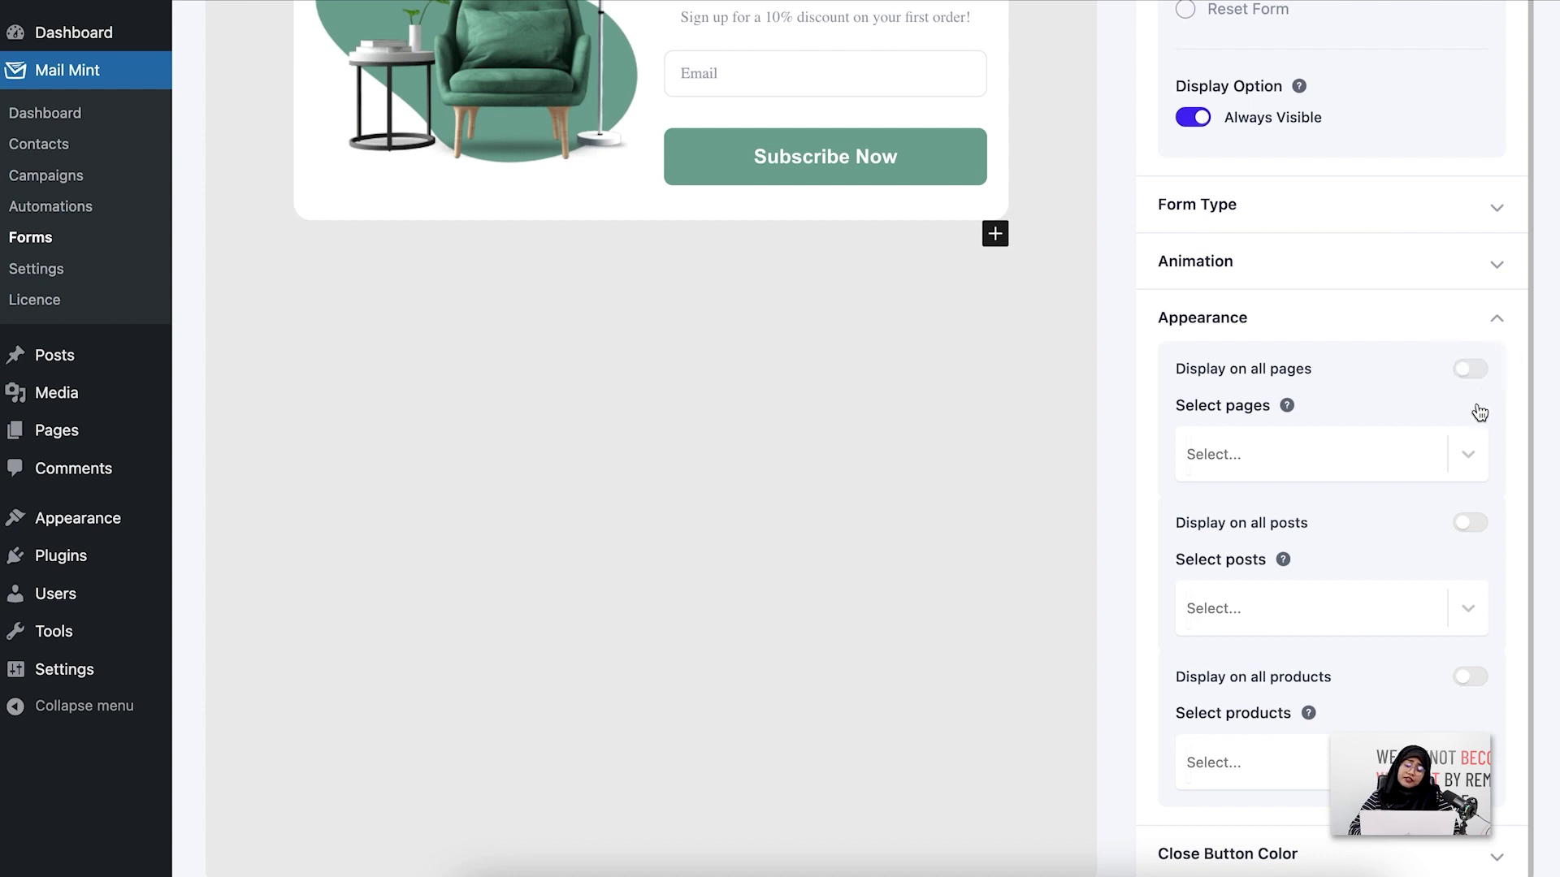
{"action": "left_click", "coordinate": [1469, 454]}
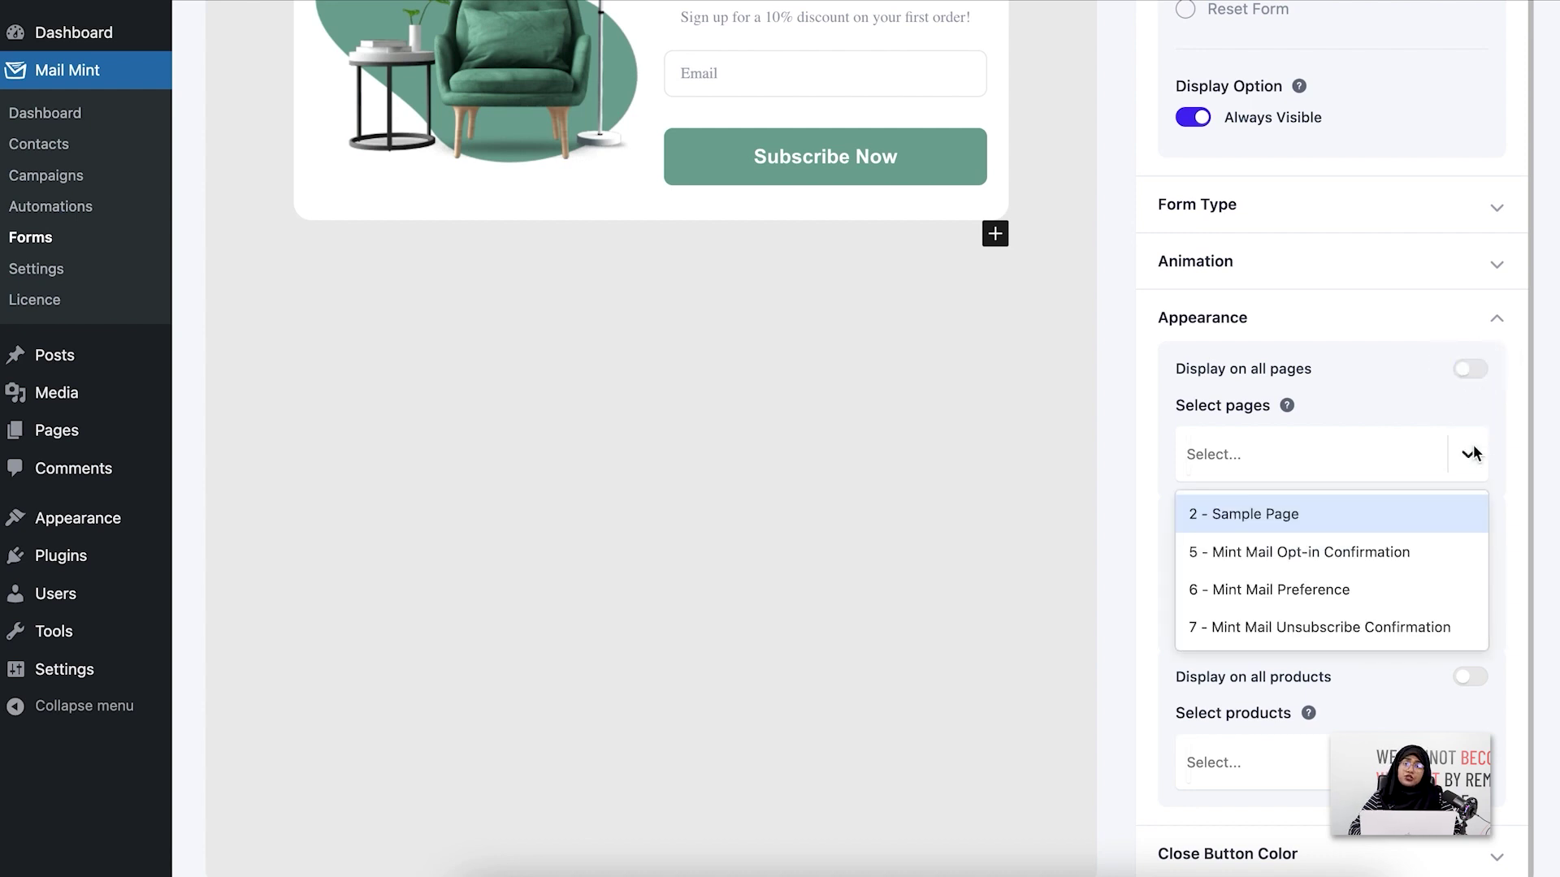
{"action": "left_click", "coordinate": [1469, 453]}
{"action": "left_click", "coordinate": [1469, 527]}
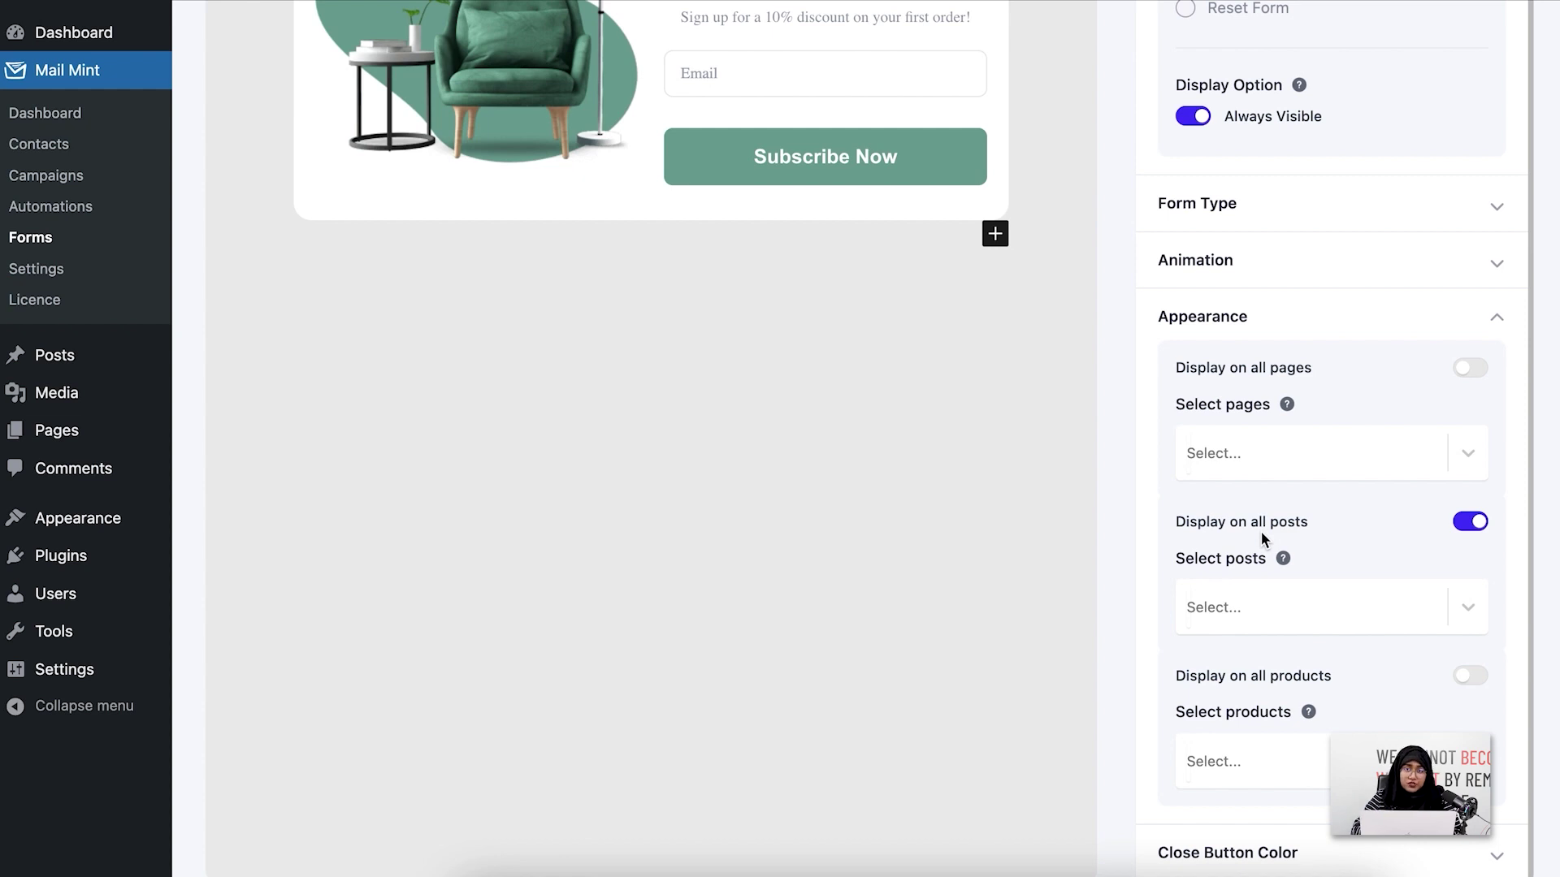
{"action": "left_click", "coordinate": [1471, 524]}
{"action": "left_click", "coordinate": [1466, 610]}
{"action": "left_click", "coordinate": [1465, 609]}
{"action": "scroll", "coordinate": [1470, 597], "scroll_direction": "down", "scroll_amount": 2}
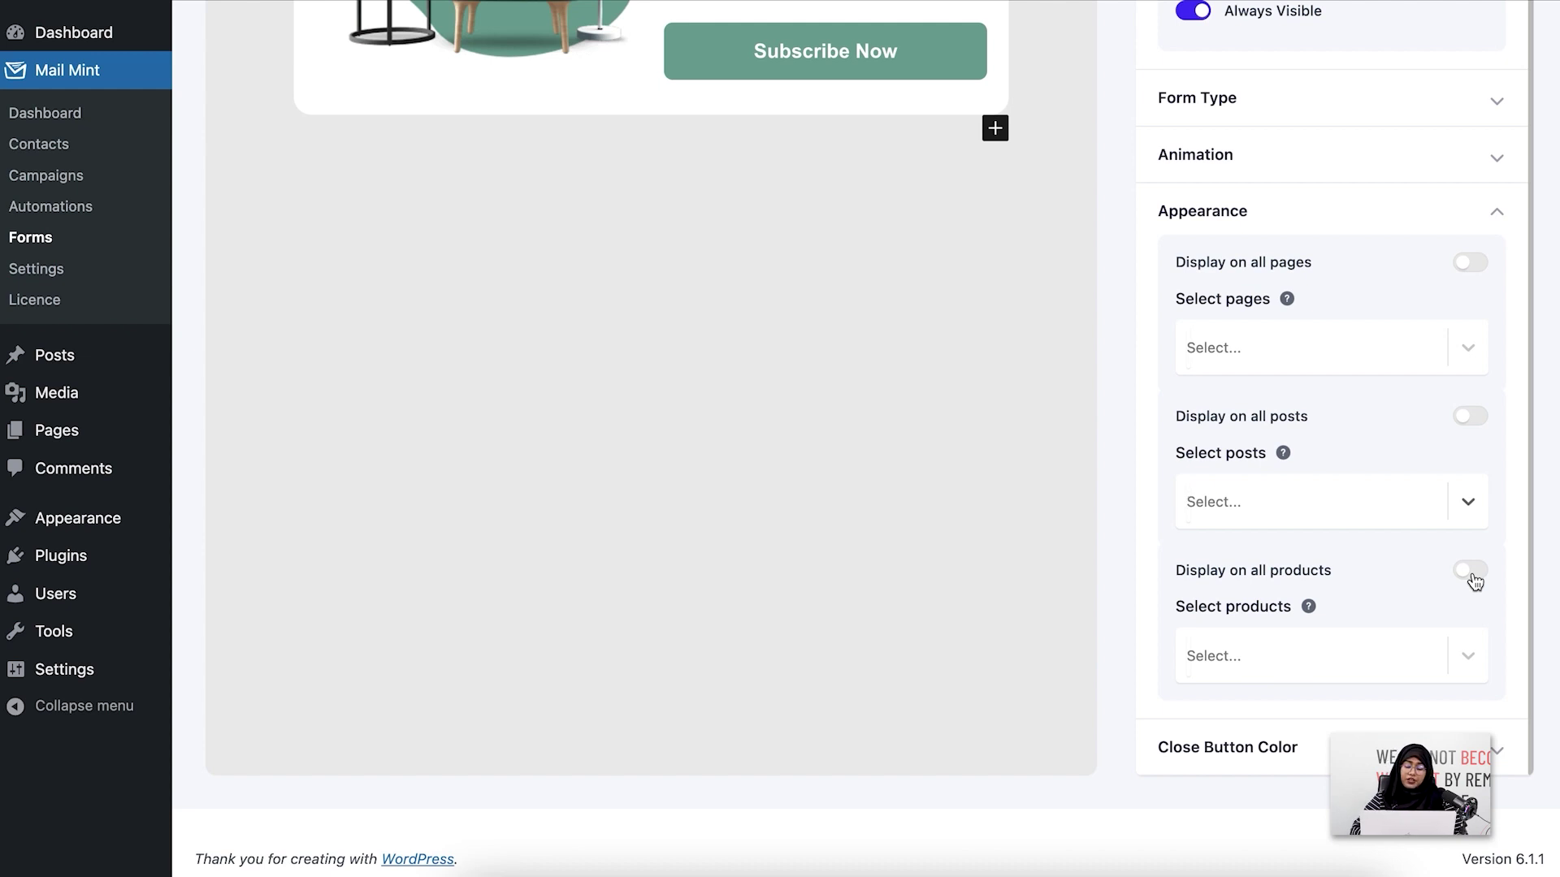
{"action": "left_click", "coordinate": [1408, 212]}
{"action": "left_click", "coordinate": [1408, 431]}
Review the close button colours: icon 000000 on a FFFFFF background
{"action": "scroll", "coordinate": [1408, 439], "scroll_direction": "down", "scroll_amount": 6}
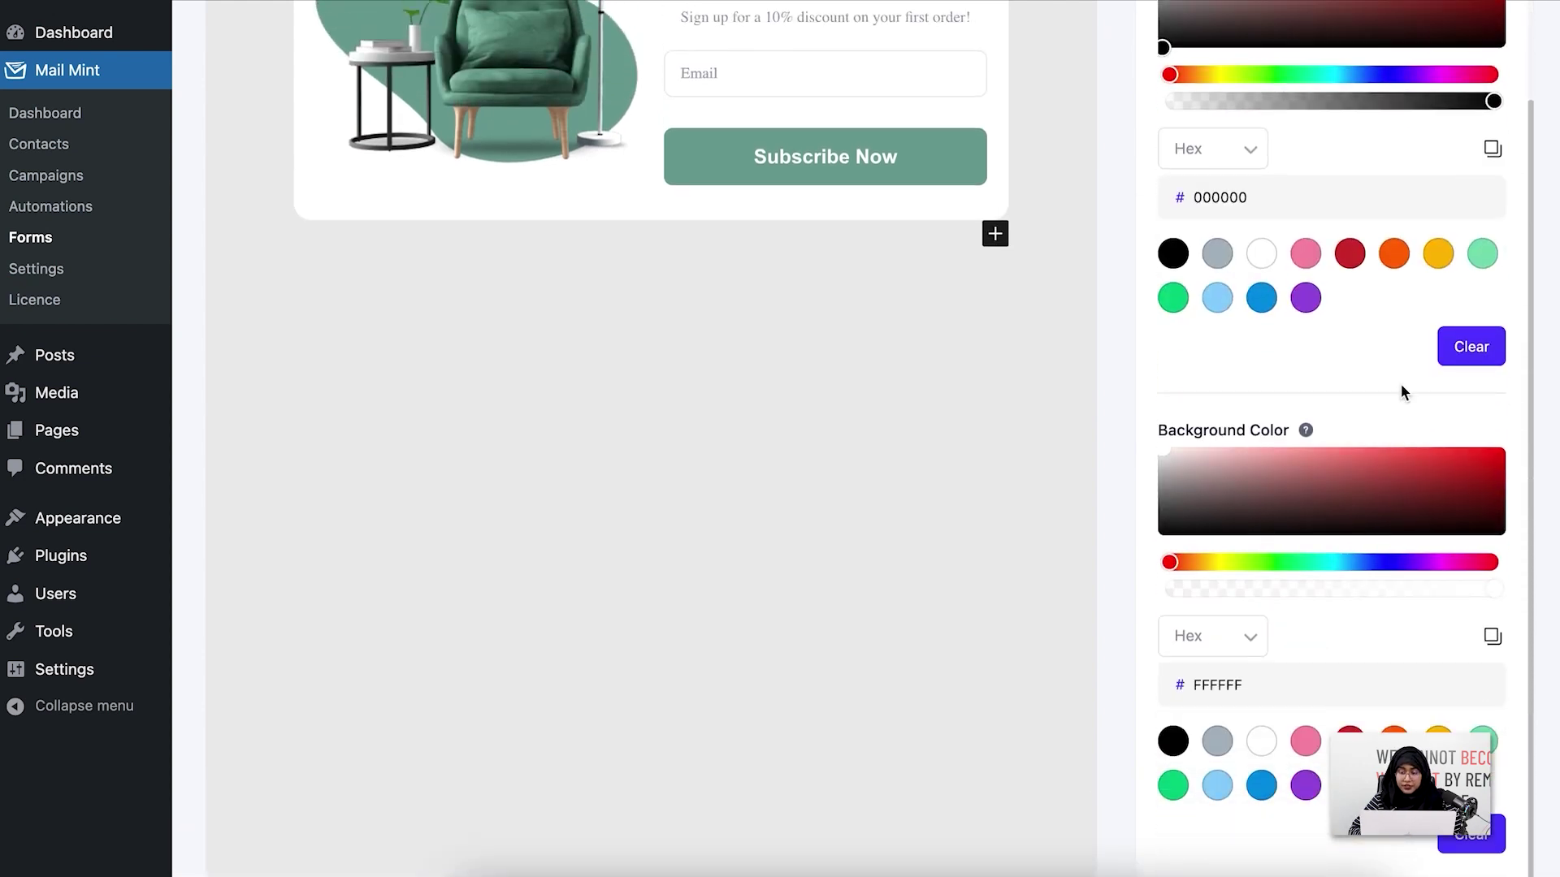
{"action": "scroll", "coordinate": [1401, 391], "scroll_direction": "up", "scroll_amount": 5}
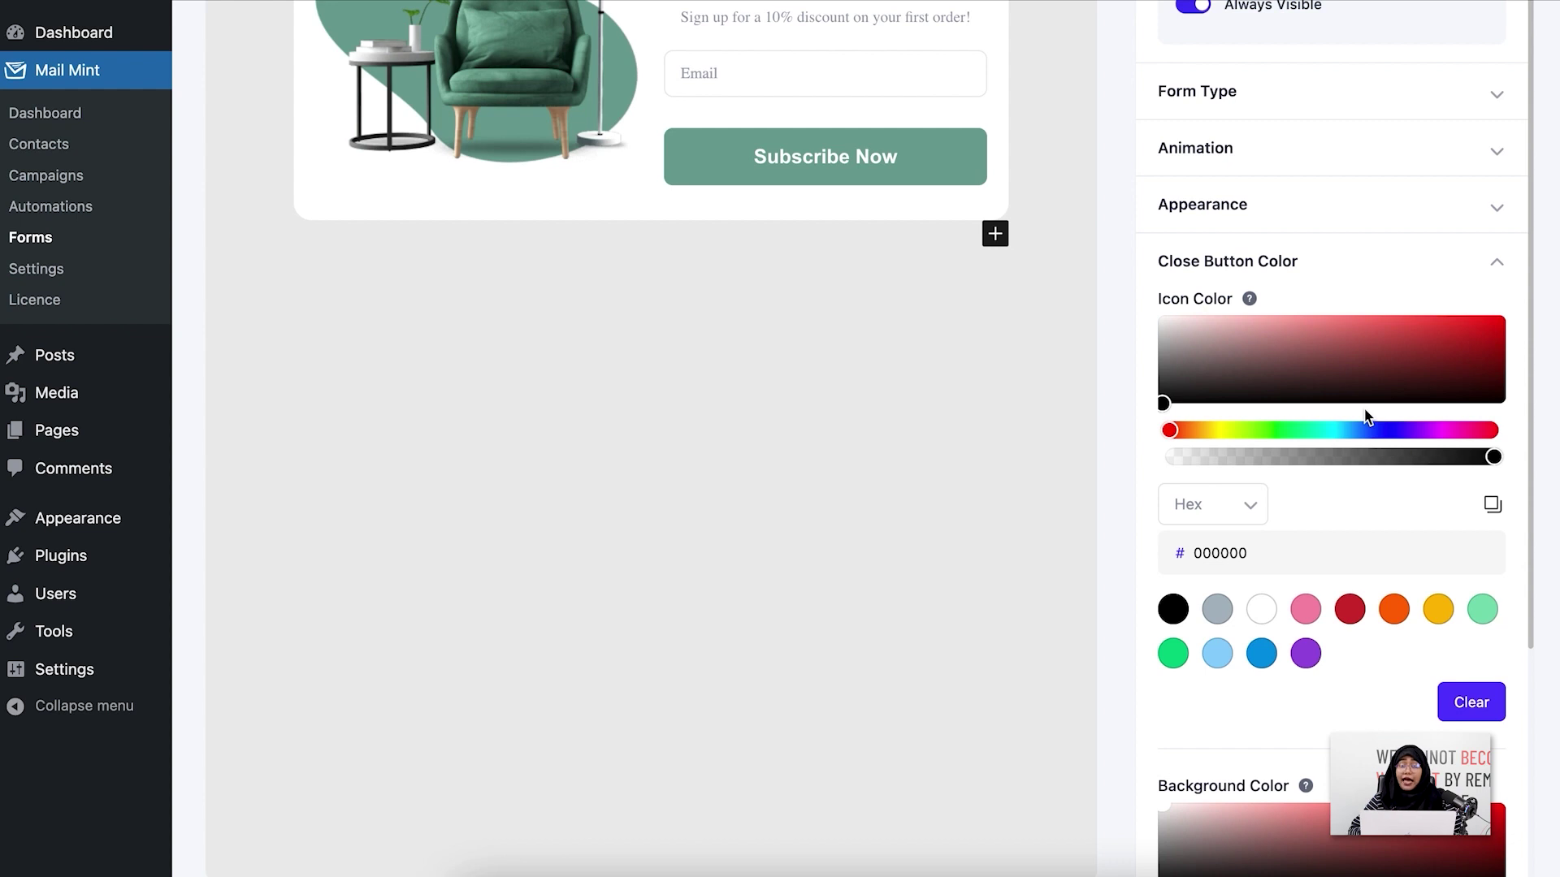
{"action": "scroll", "coordinate": [1365, 416], "scroll_direction": "down", "scroll_amount": 6}
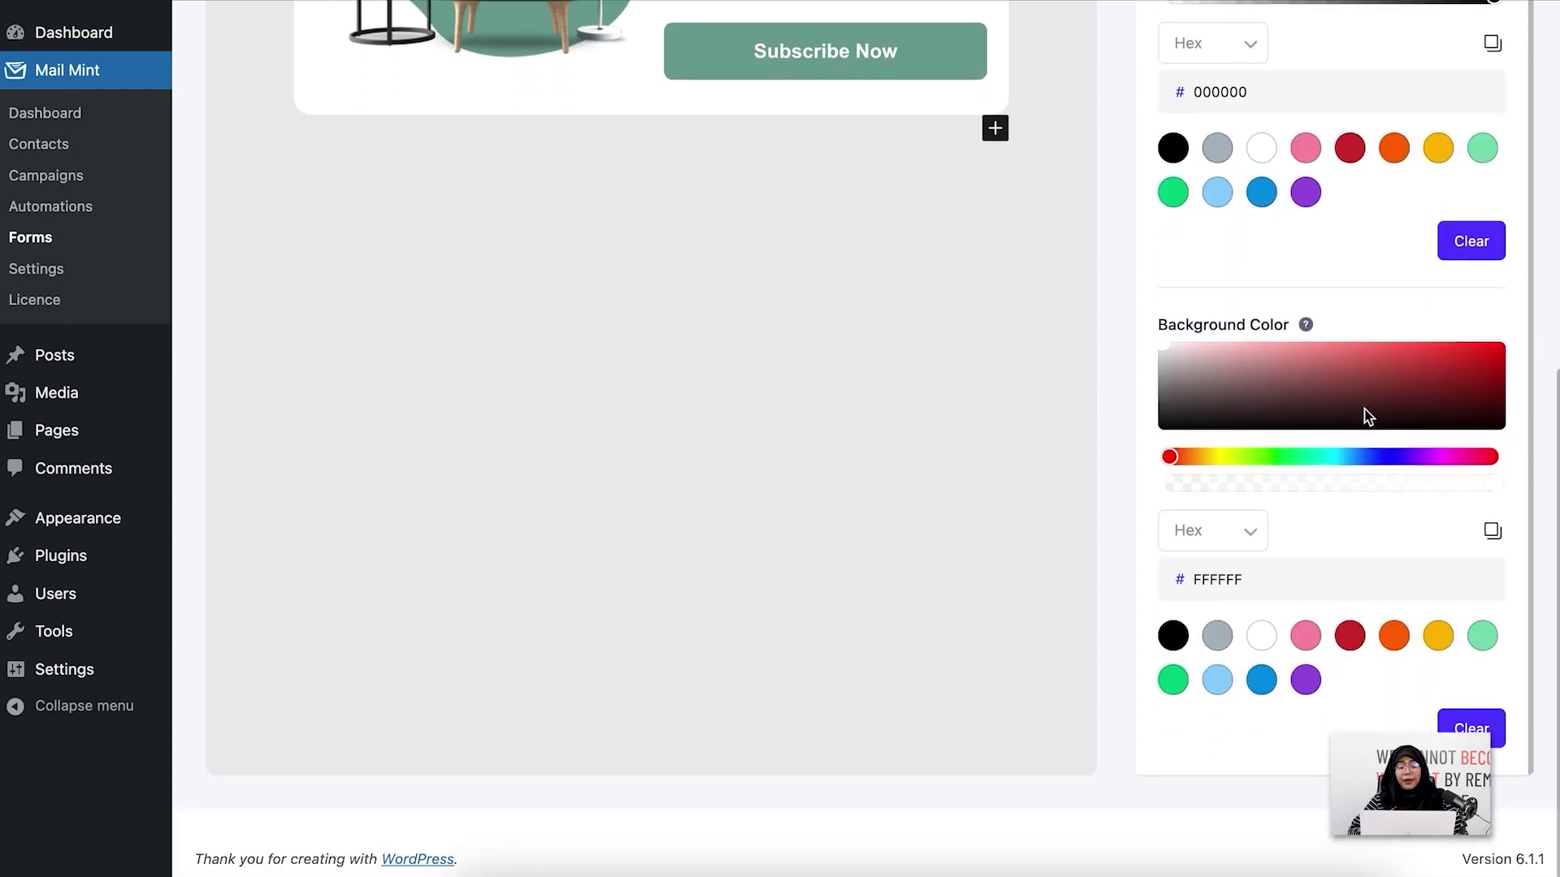
{"action": "scroll", "coordinate": [1364, 416], "scroll_direction": "up", "scroll_amount": 1}
{"action": "scroll", "coordinate": [1363, 416], "scroll_direction": "up", "scroll_amount": 6}
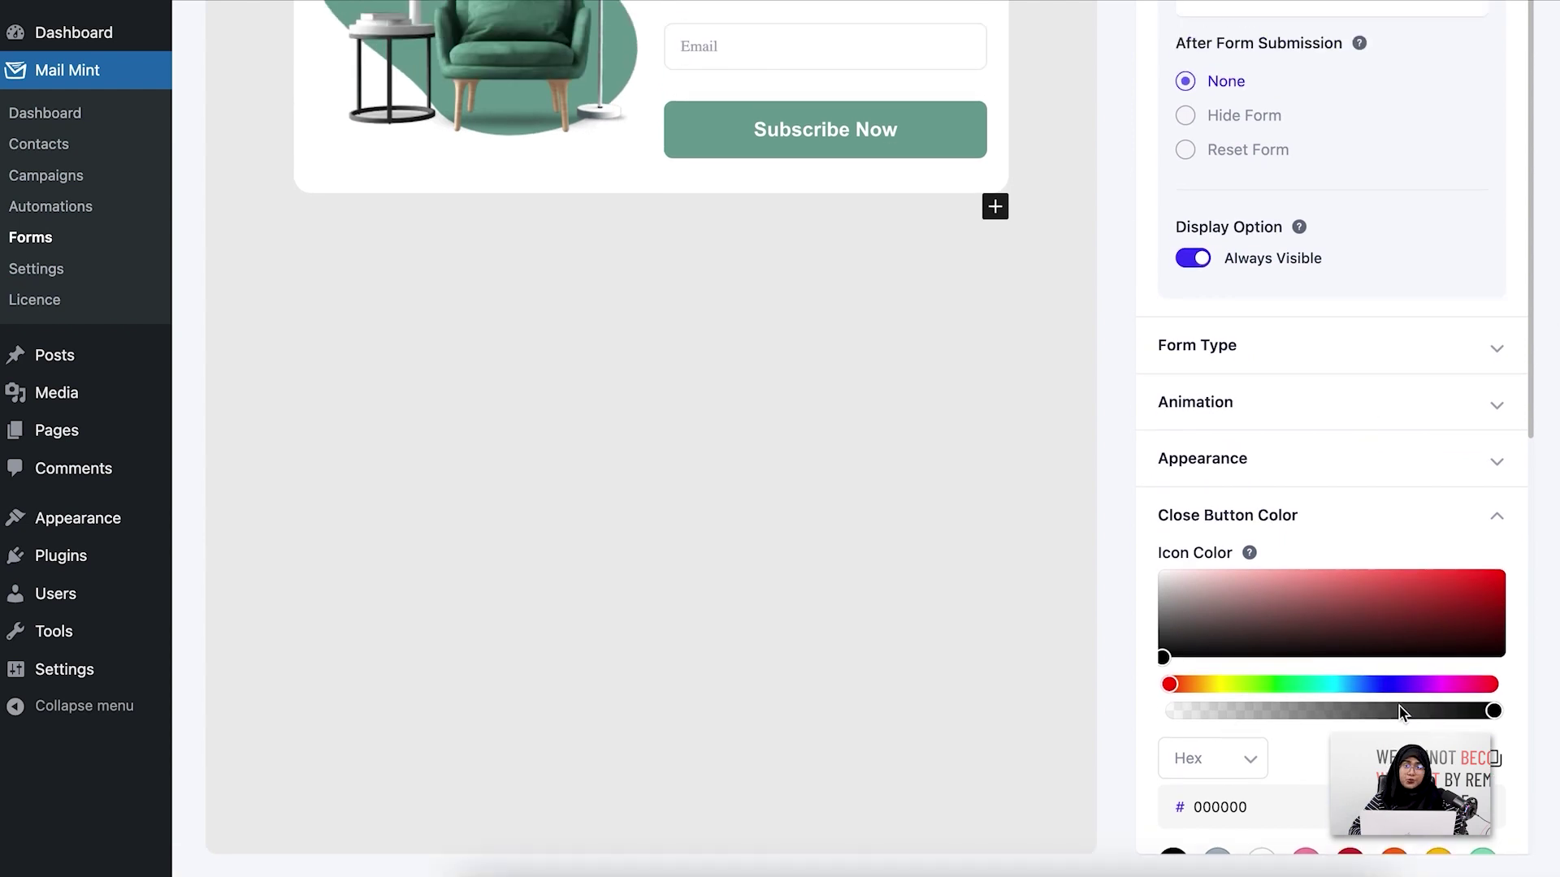
{"action": "scroll", "coordinate": [1397, 704], "scroll_direction": "up", "scroll_amount": 7}
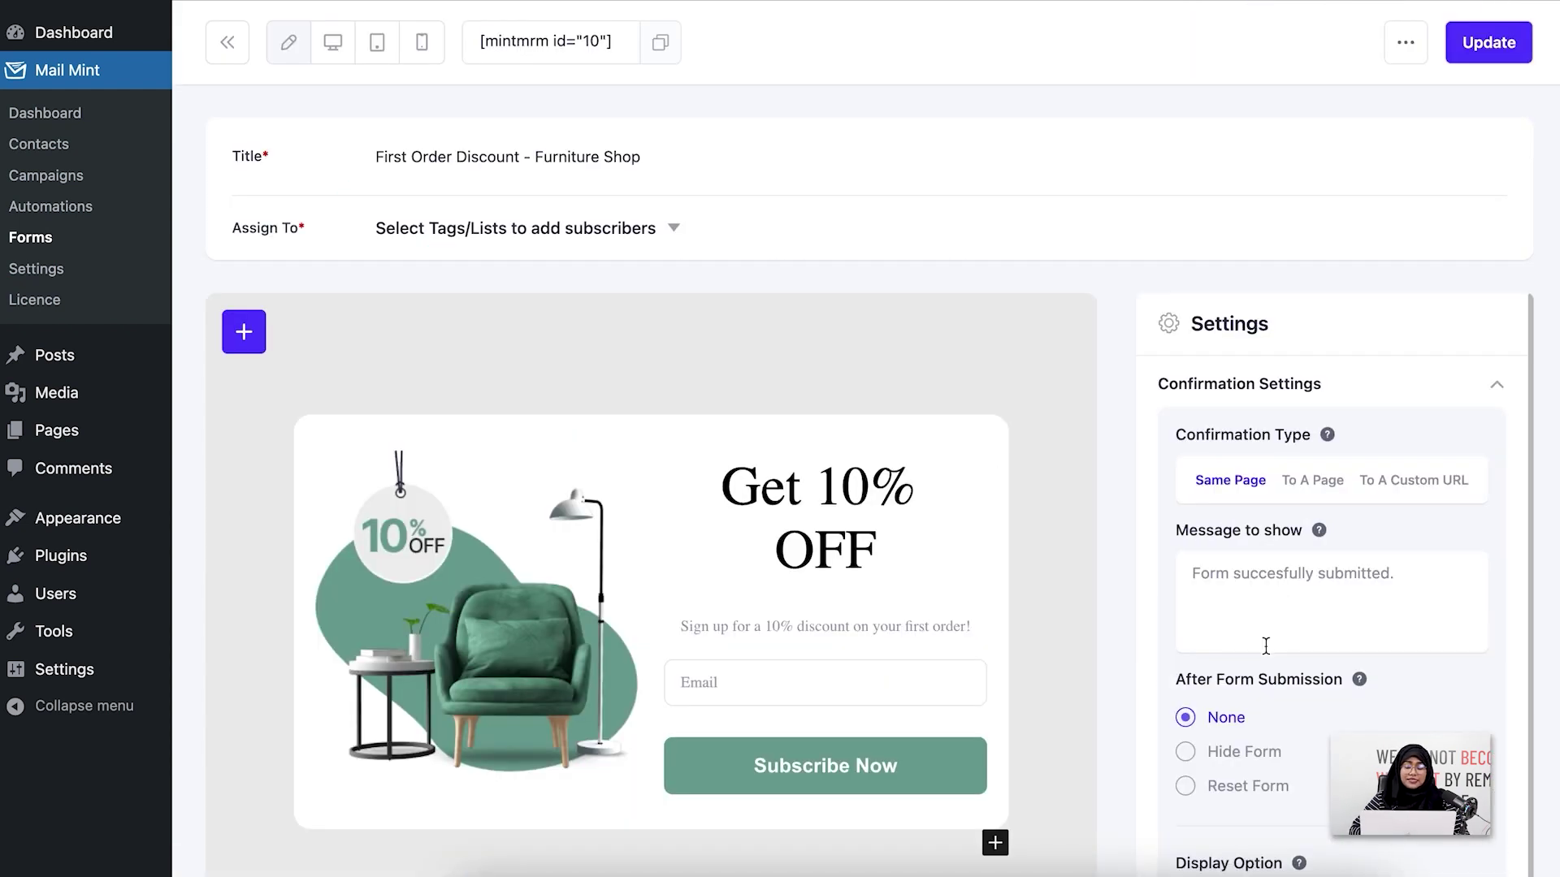
{"action": "scroll", "coordinate": [1265, 646], "scroll_direction": "down", "scroll_amount": 6}
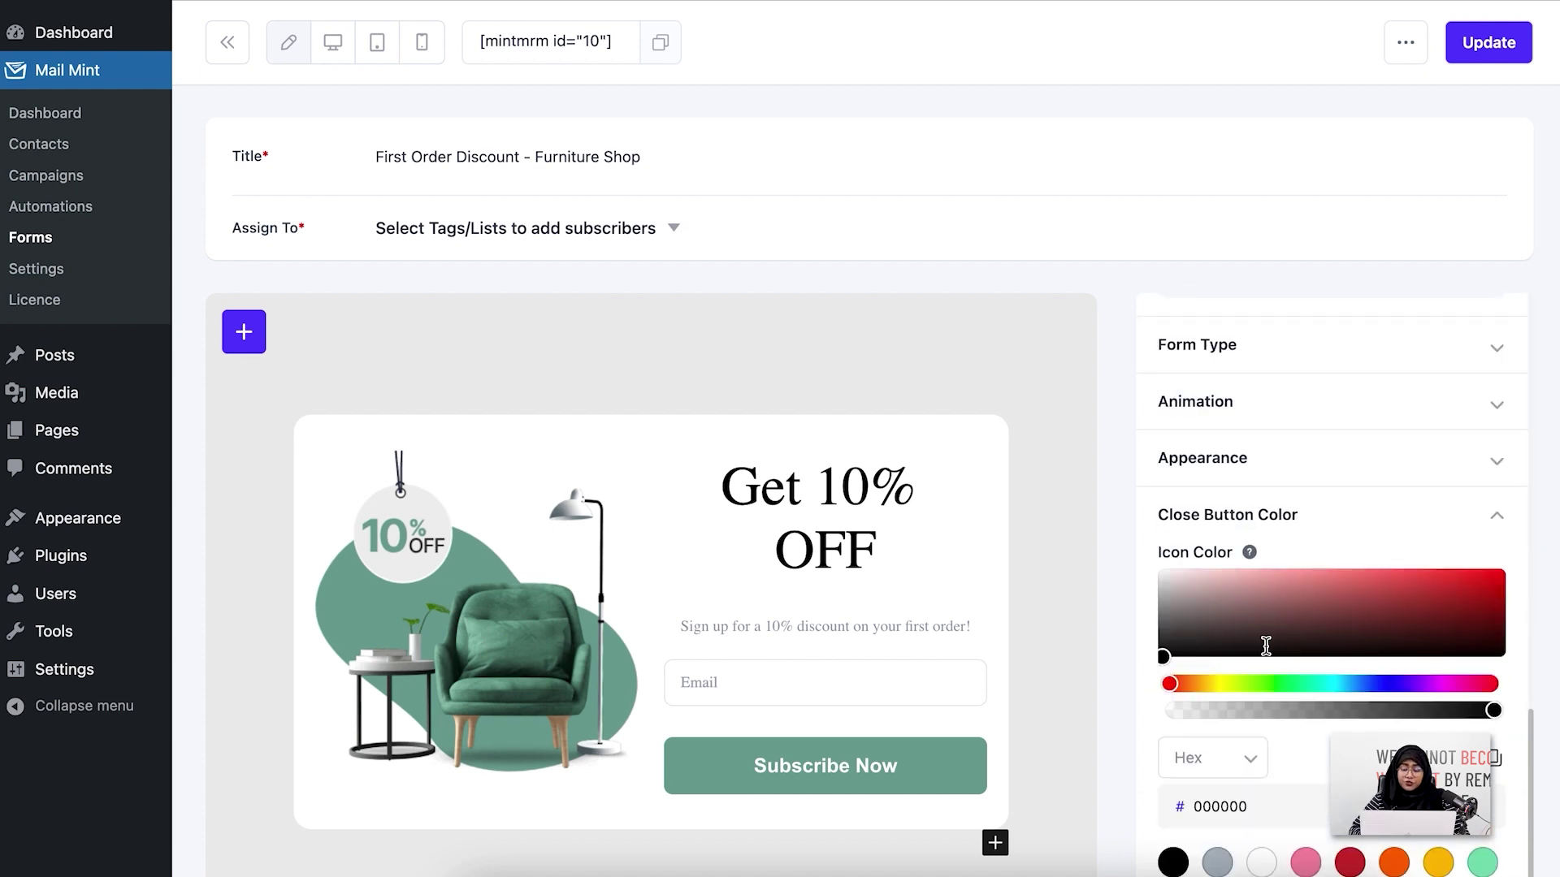
{"action": "scroll", "coordinate": [1318, 512], "scroll_direction": "up", "scroll_amount": 6}
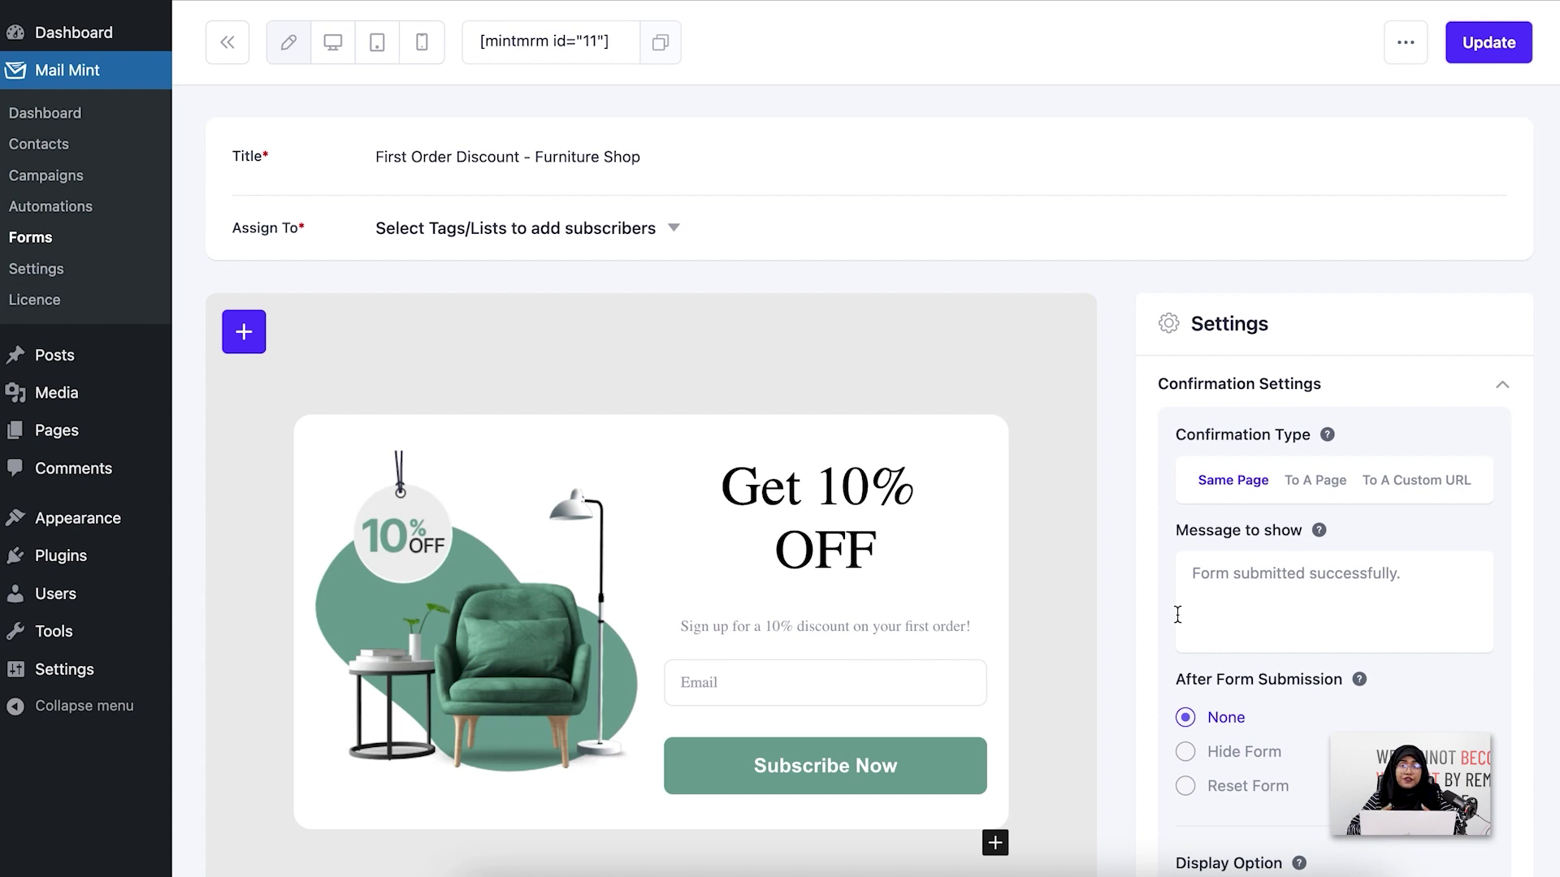
Select the Email field and expand its Label Style, Input Field Style and Advanced settings
{"action": "left_click", "coordinate": [671, 714]}
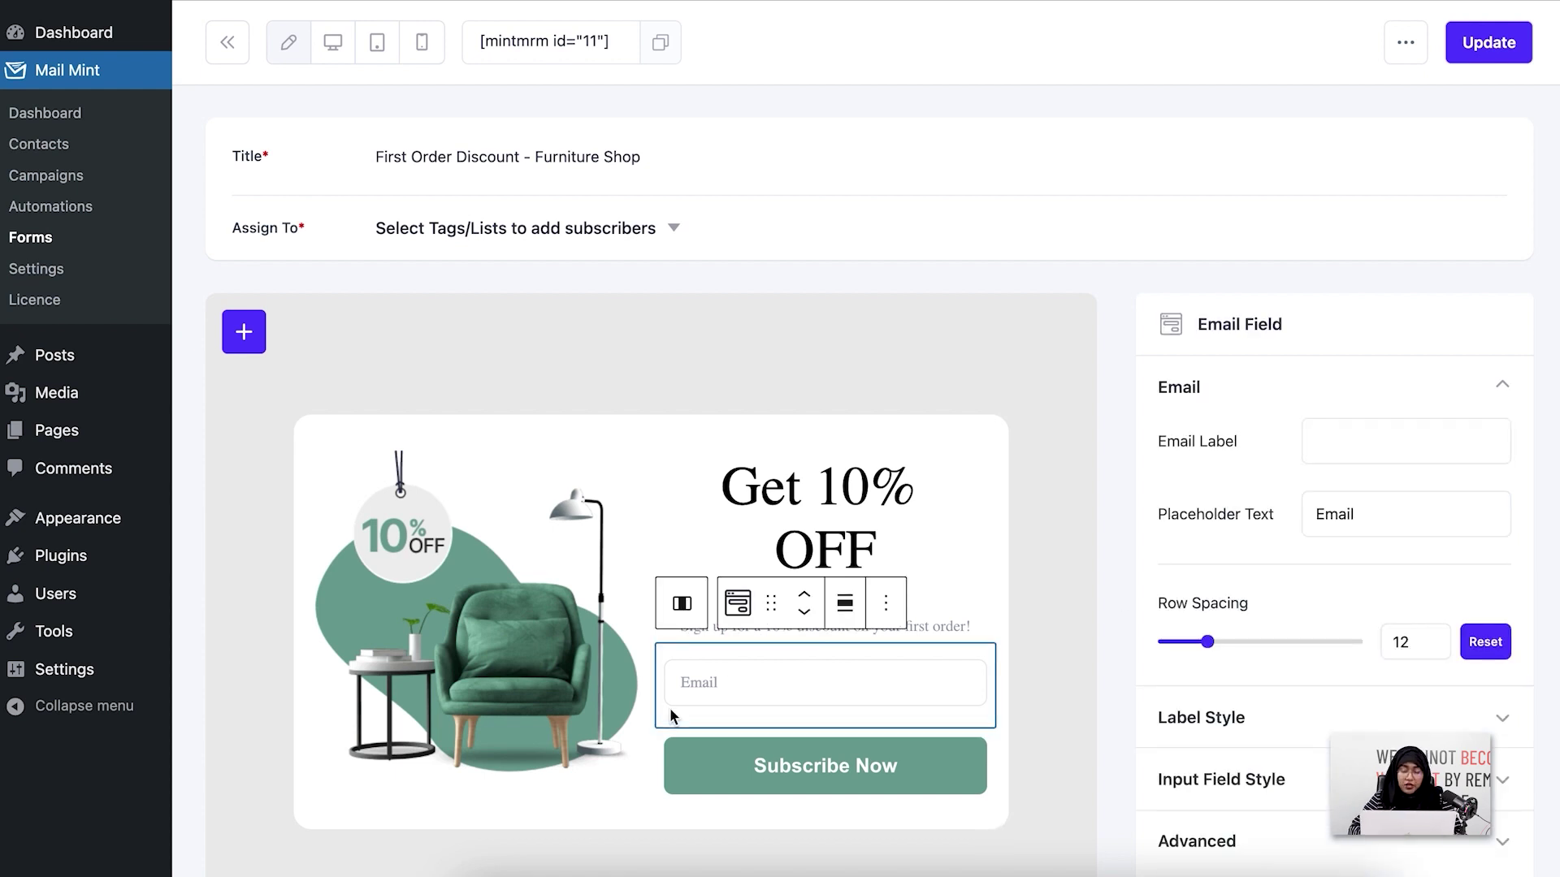
{"action": "scroll", "coordinate": [1024, 607], "scroll_direction": "down", "scroll_amount": 1}
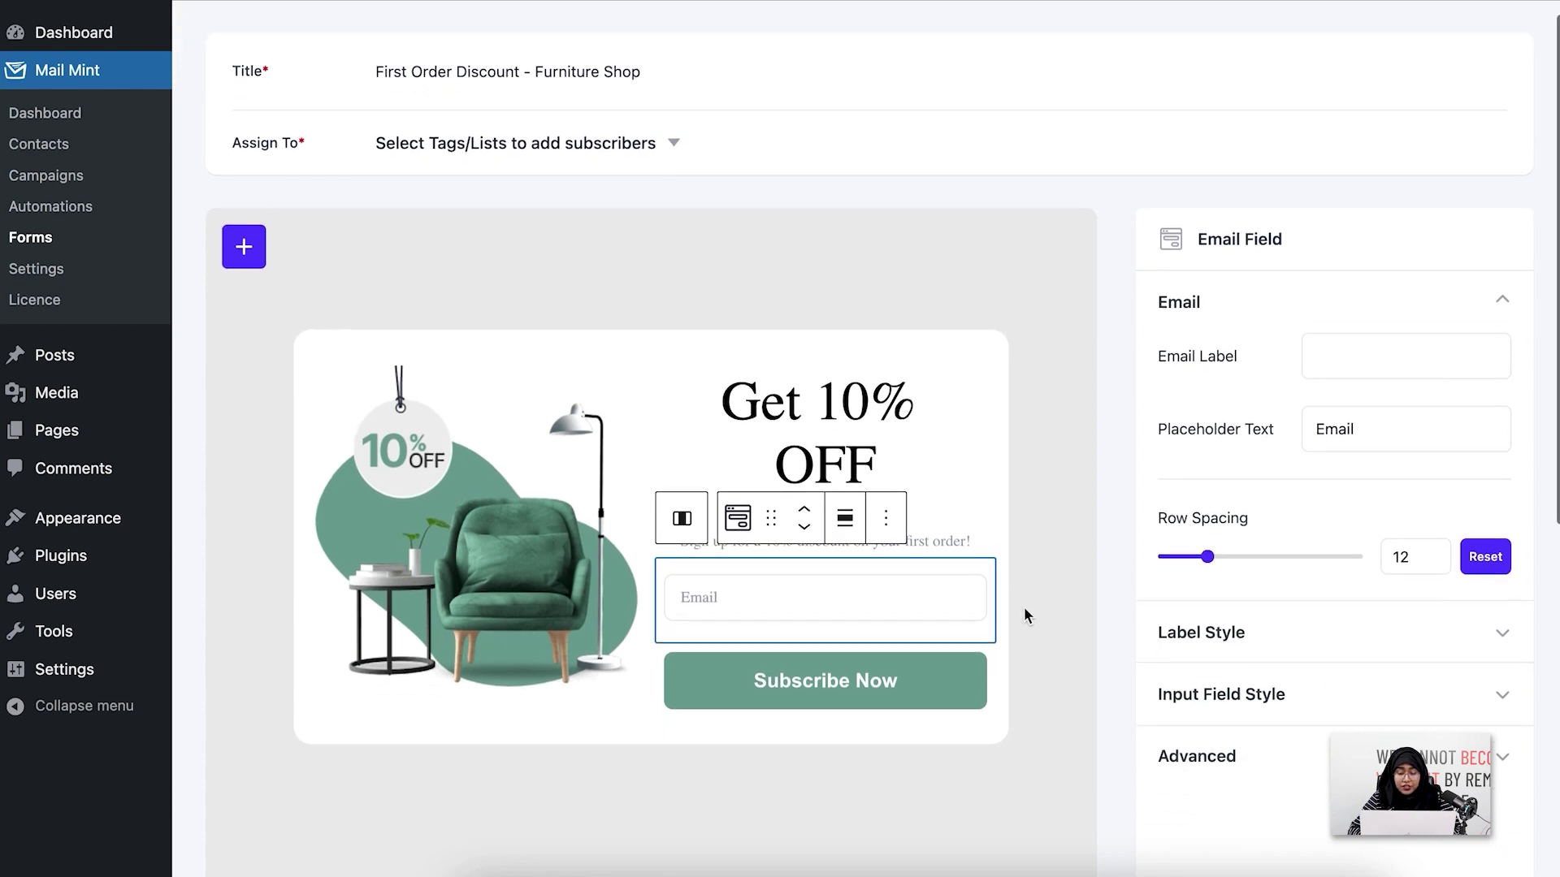
{"action": "scroll", "coordinate": [1024, 607], "scroll_direction": "down", "scroll_amount": 1}
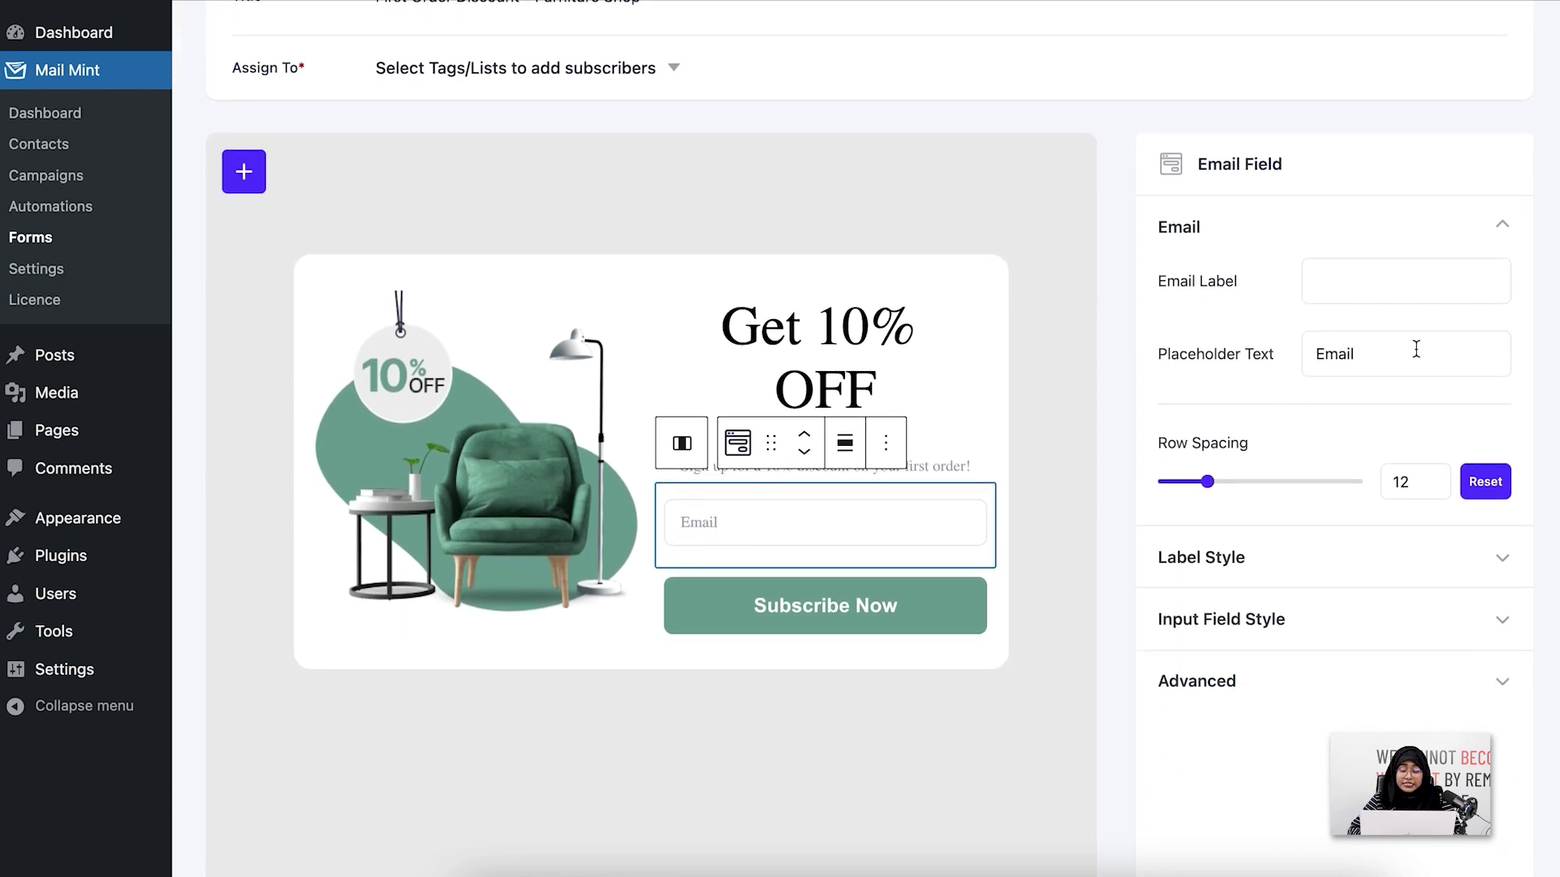
{"action": "left_click", "coordinate": [1441, 555]}
{"action": "scroll", "coordinate": [1442, 556], "scroll_direction": "down", "scroll_amount": 2}
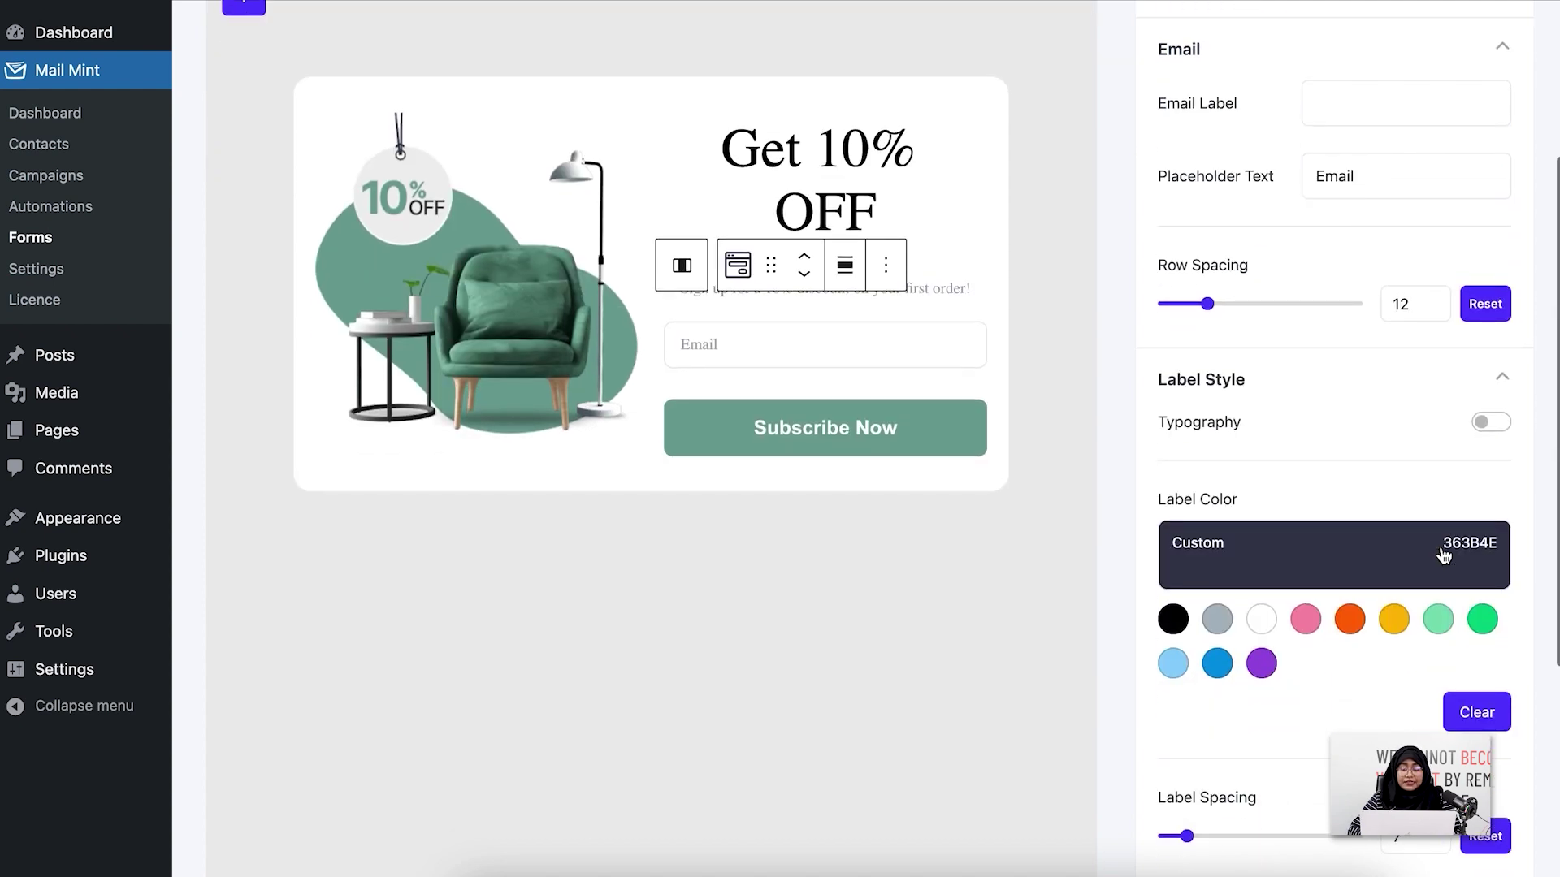
{"action": "scroll", "coordinate": [1443, 555], "scroll_direction": "down", "scroll_amount": 4}
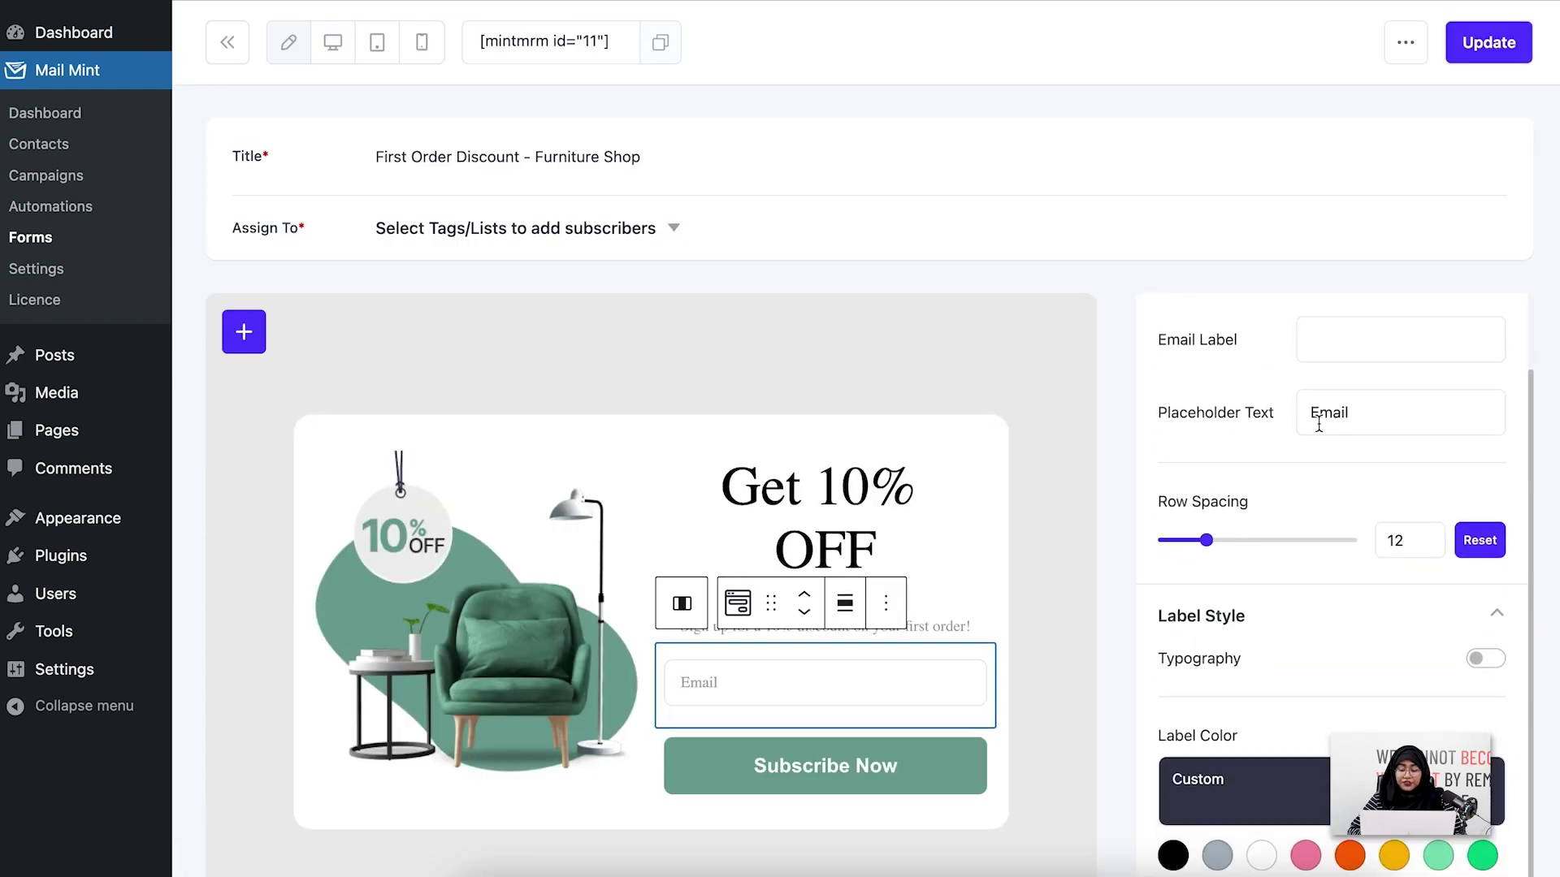
{"action": "scroll", "coordinate": [1318, 421], "scroll_direction": "down", "scroll_amount": 6}
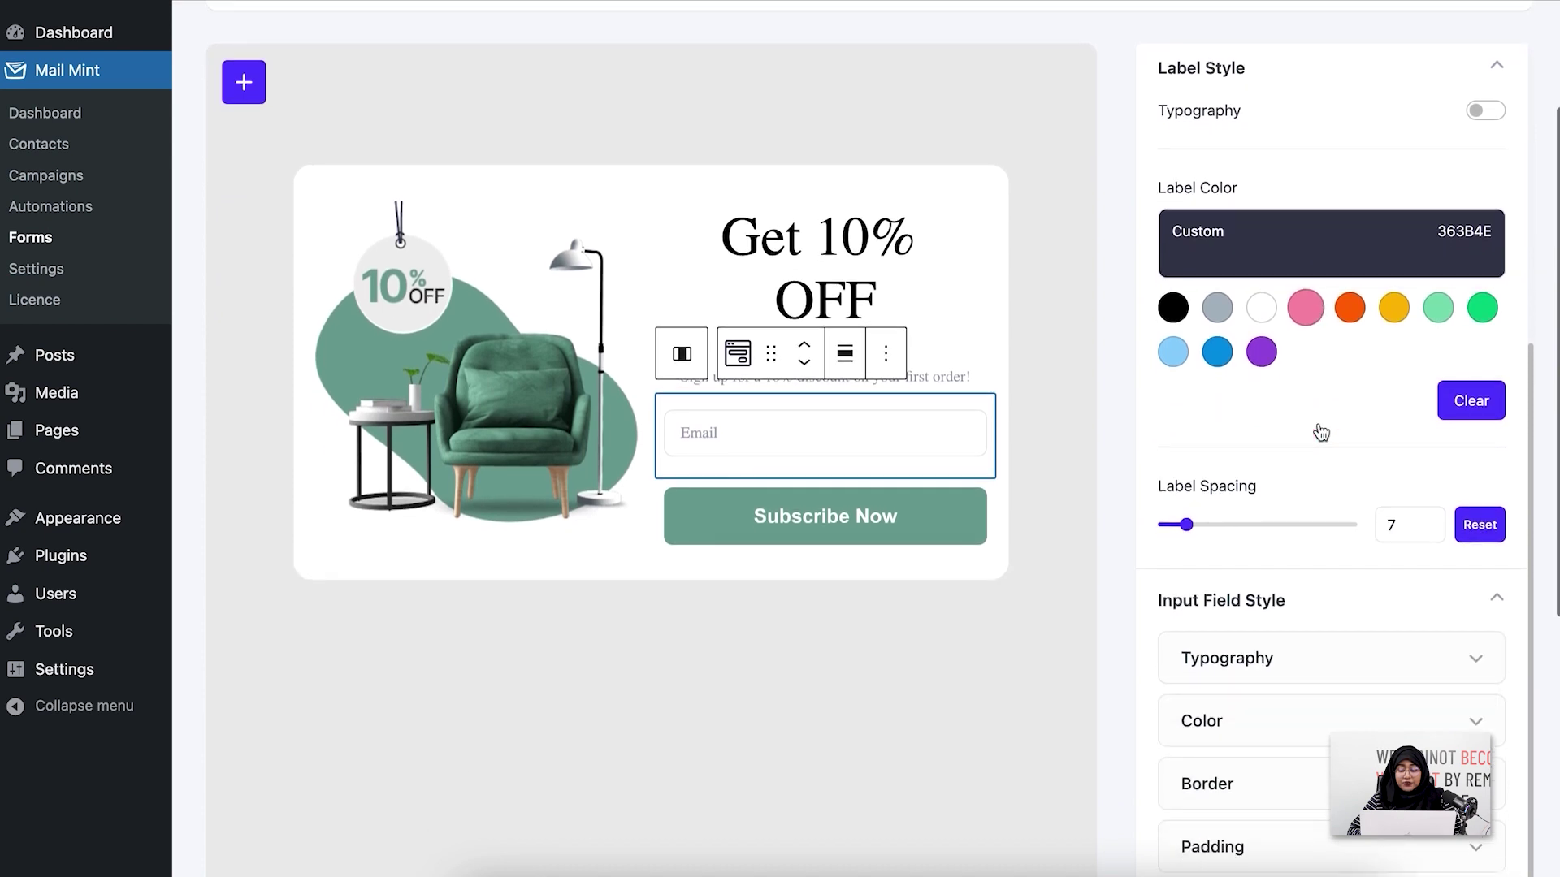
{"action": "scroll", "coordinate": [1321, 433], "scroll_direction": "down", "scroll_amount": 6}
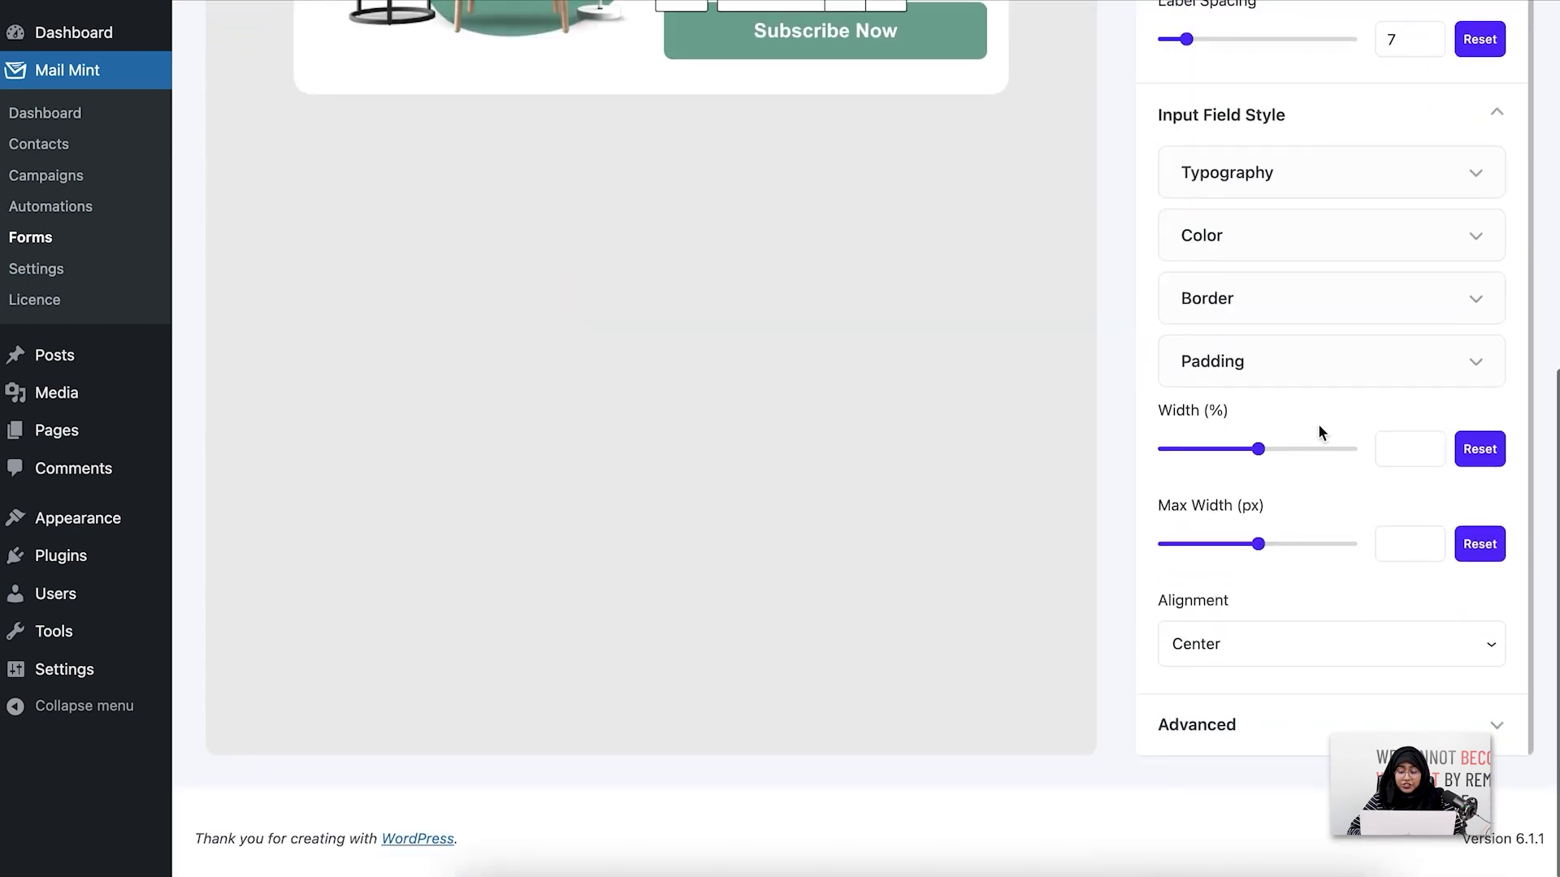
{"action": "left_click", "coordinate": [1255, 749]}
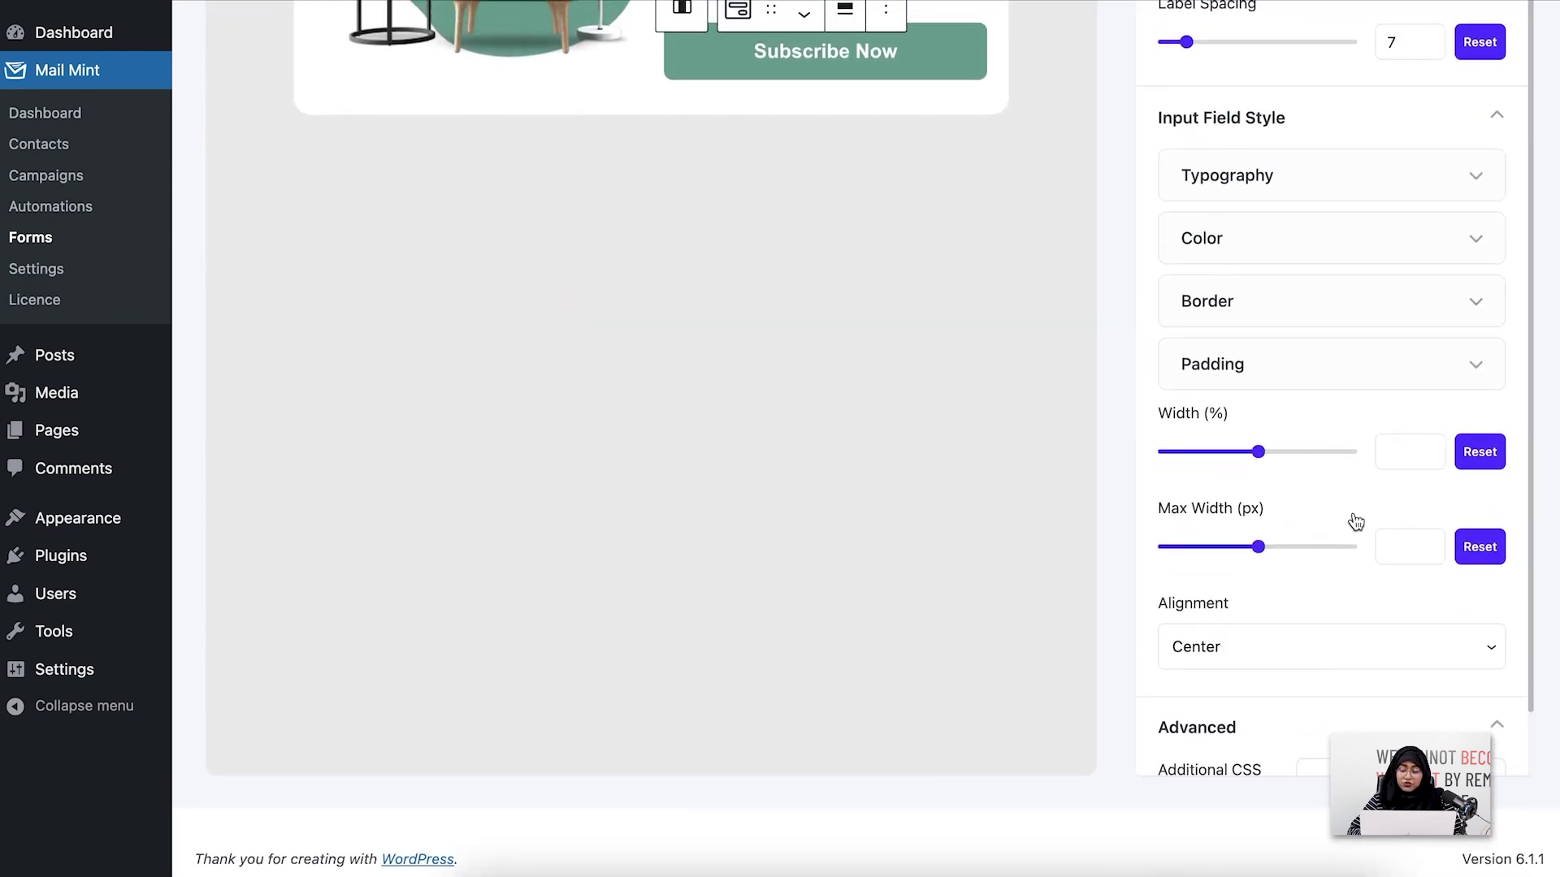
{"action": "scroll", "coordinate": [1356, 521], "scroll_direction": "down", "scroll_amount": 1}
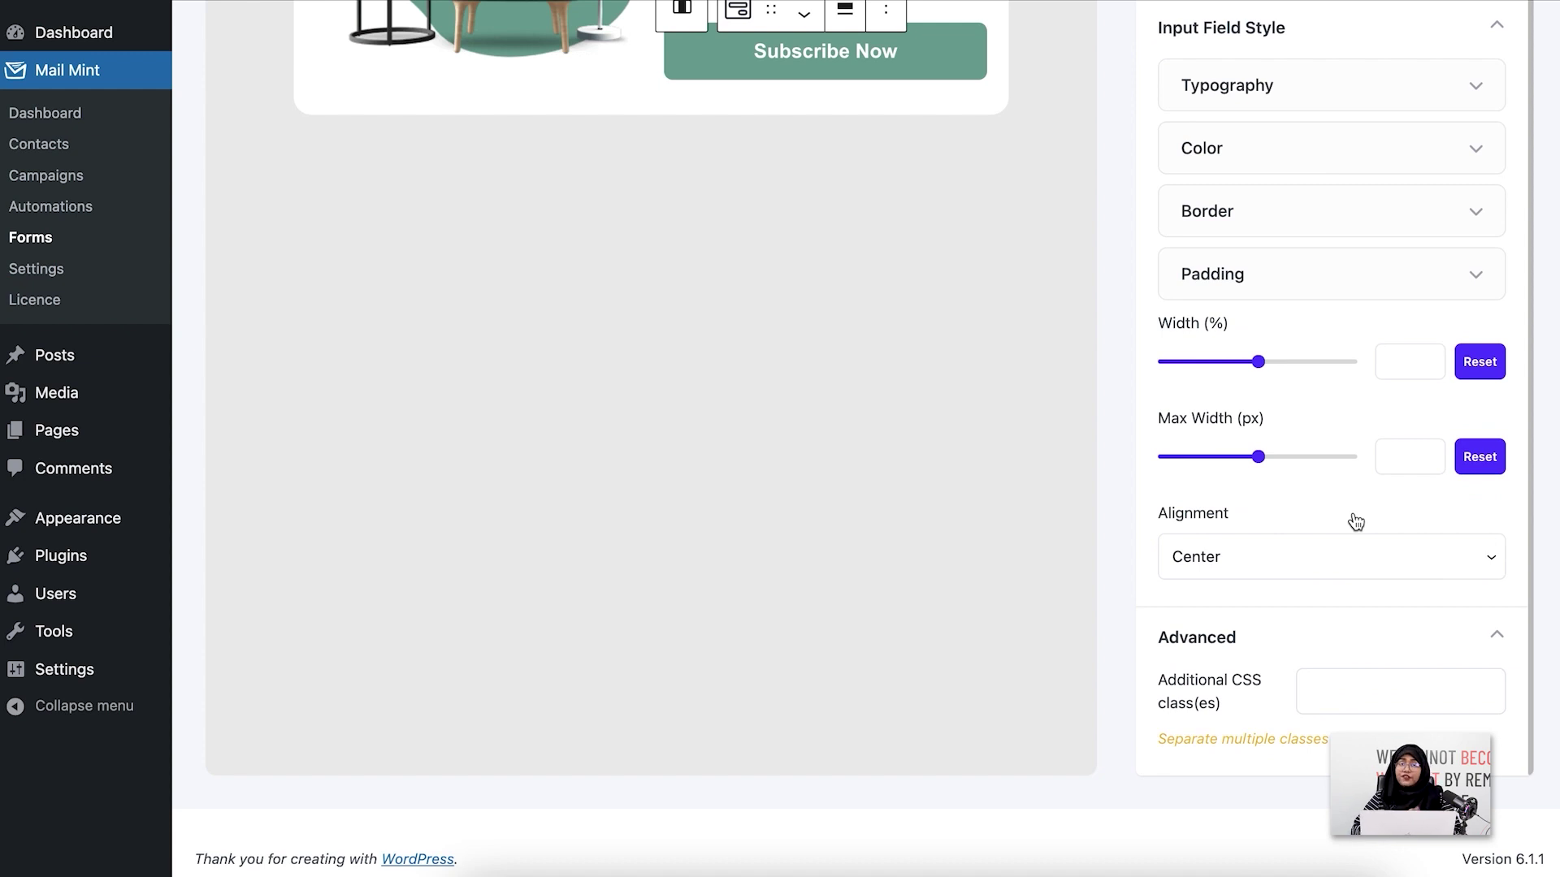
{"action": "scroll", "coordinate": [1356, 522], "scroll_direction": "up", "scroll_amount": 15}
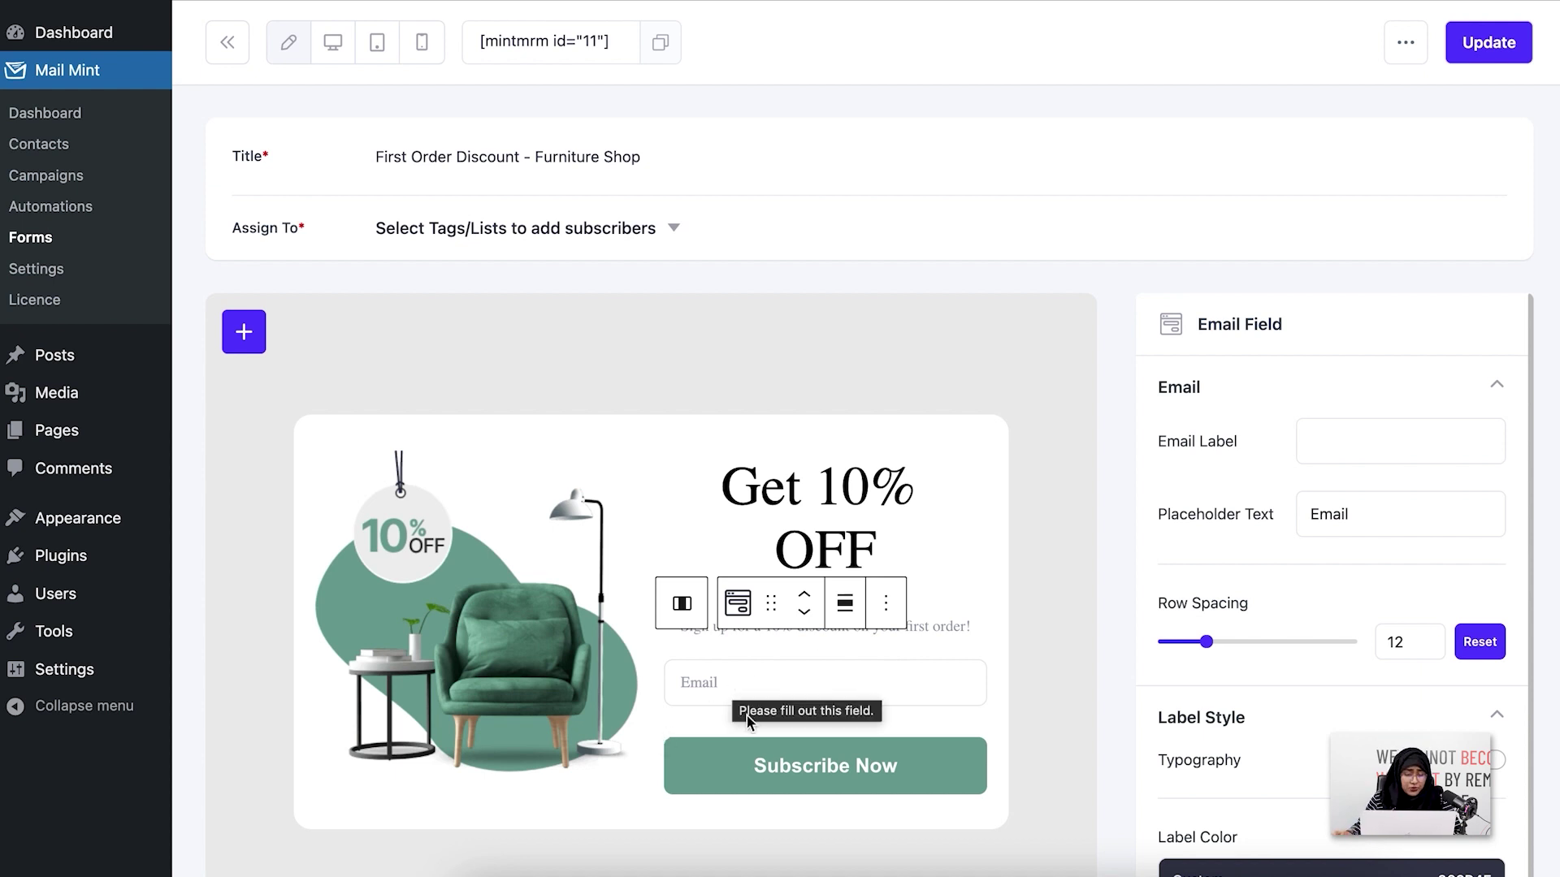
{"action": "scroll", "coordinate": [749, 715], "scroll_direction": "down", "scroll_amount": 2}
Insert a First Name block below the Email field and select it
{"action": "left_click", "coordinate": [242, 249]}
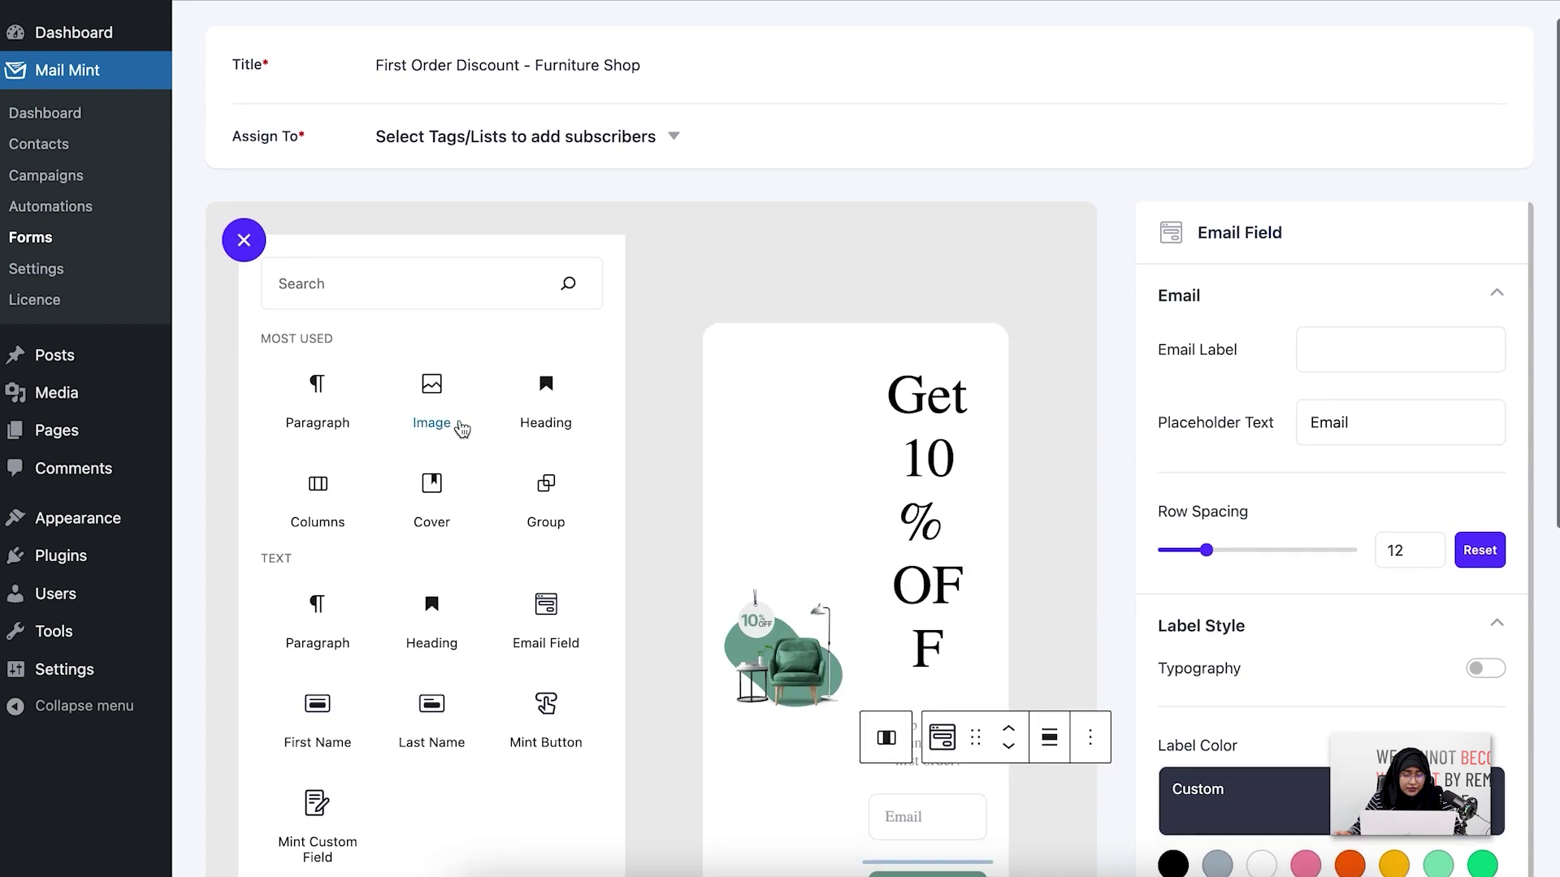
{"action": "left_click", "coordinate": [319, 736]}
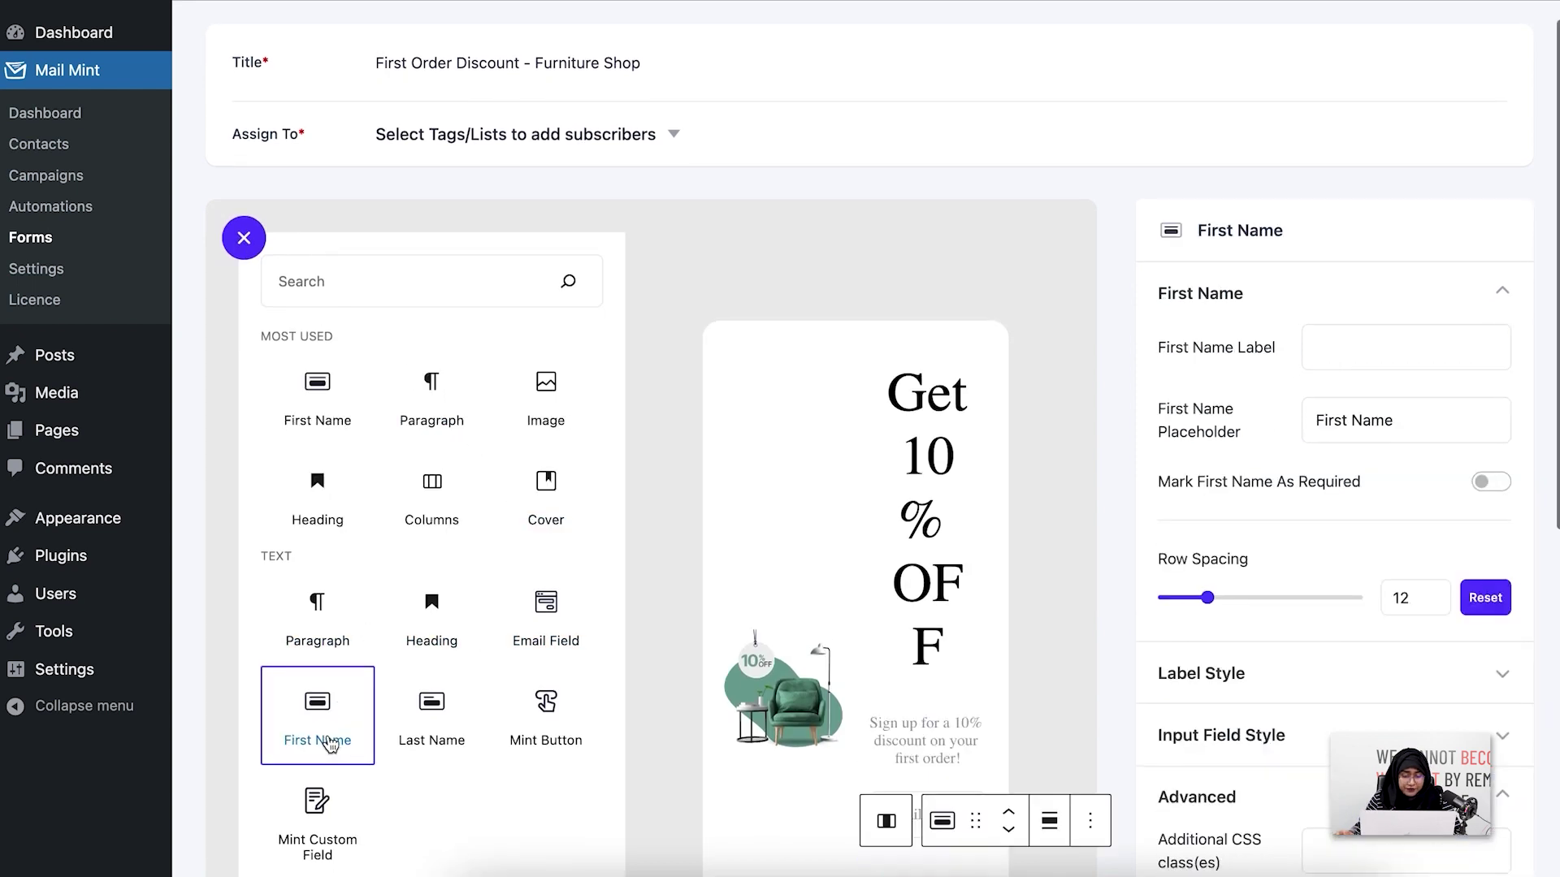
{"action": "left_click", "coordinate": [255, 246]}
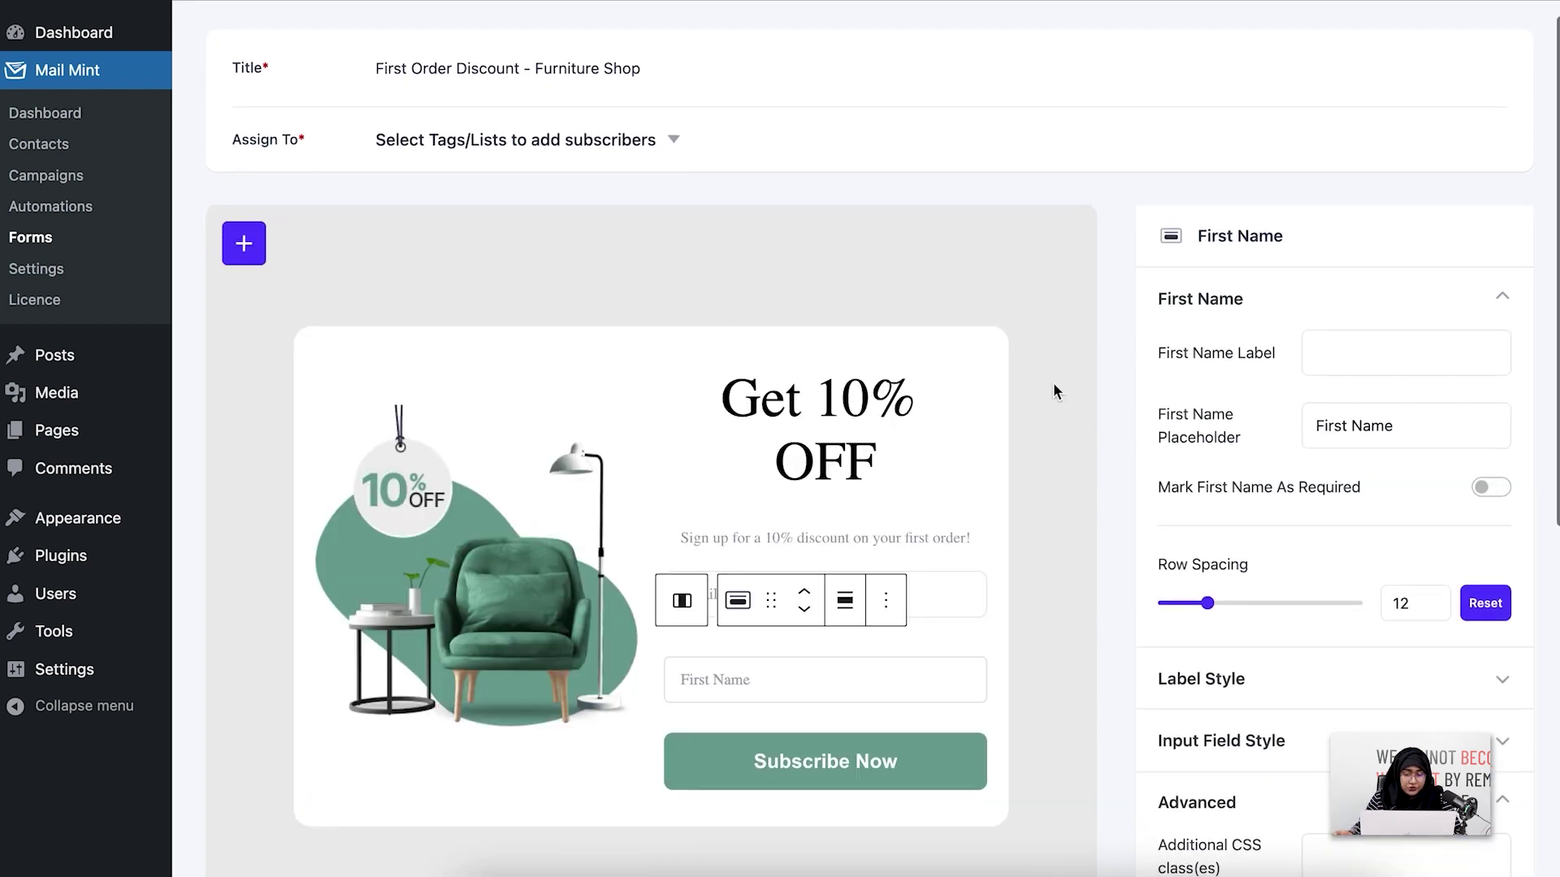
{"action": "scroll", "coordinate": [1056, 488], "scroll_direction": "down", "scroll_amount": 2}
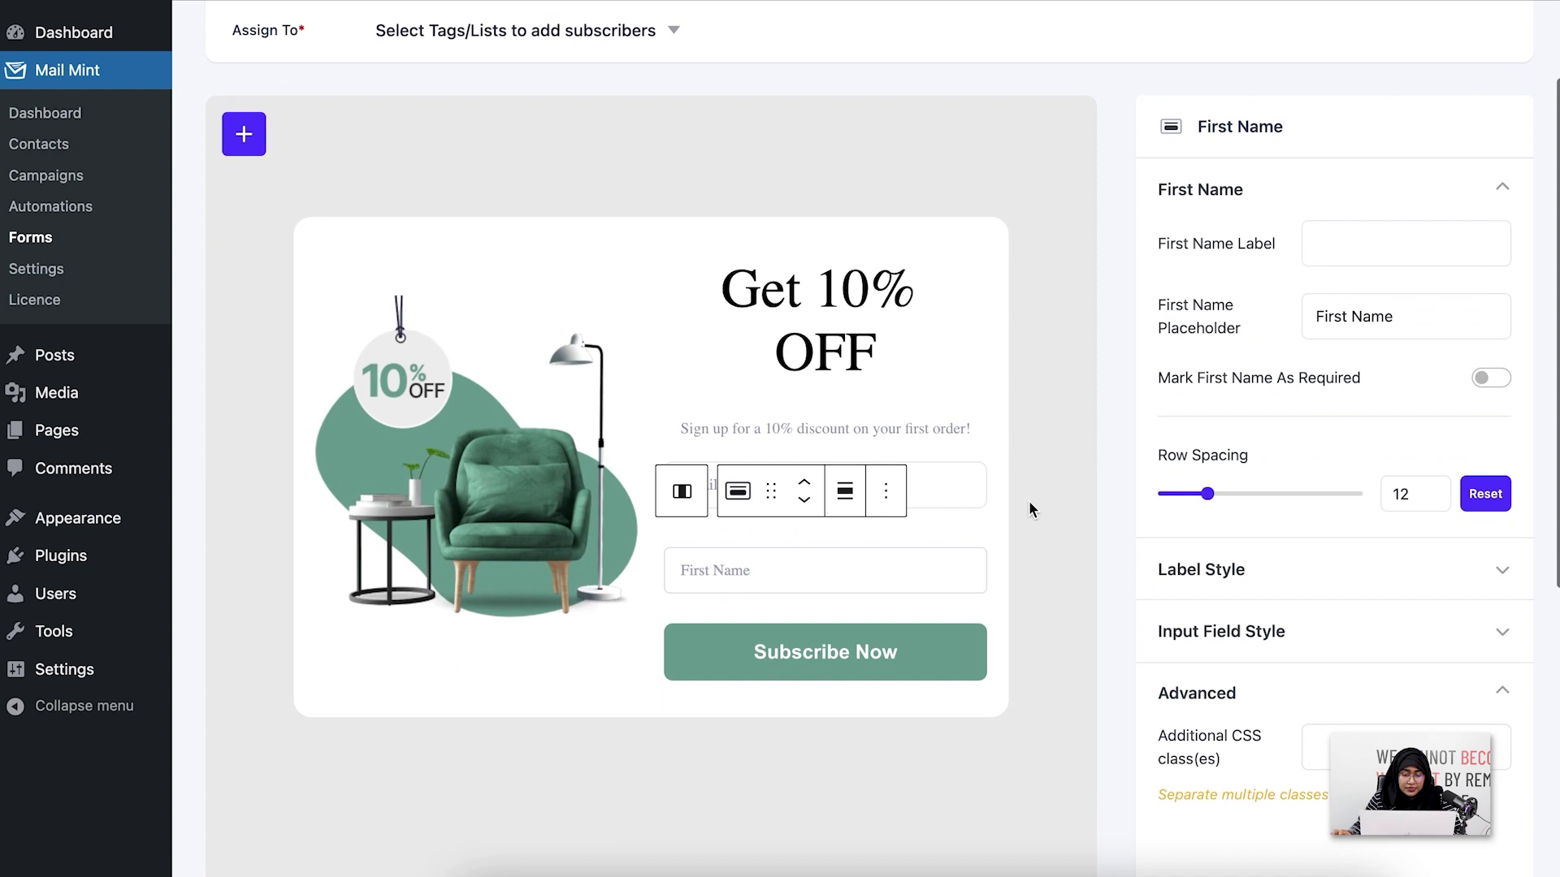
{"action": "left_click", "coordinate": [723, 606]}
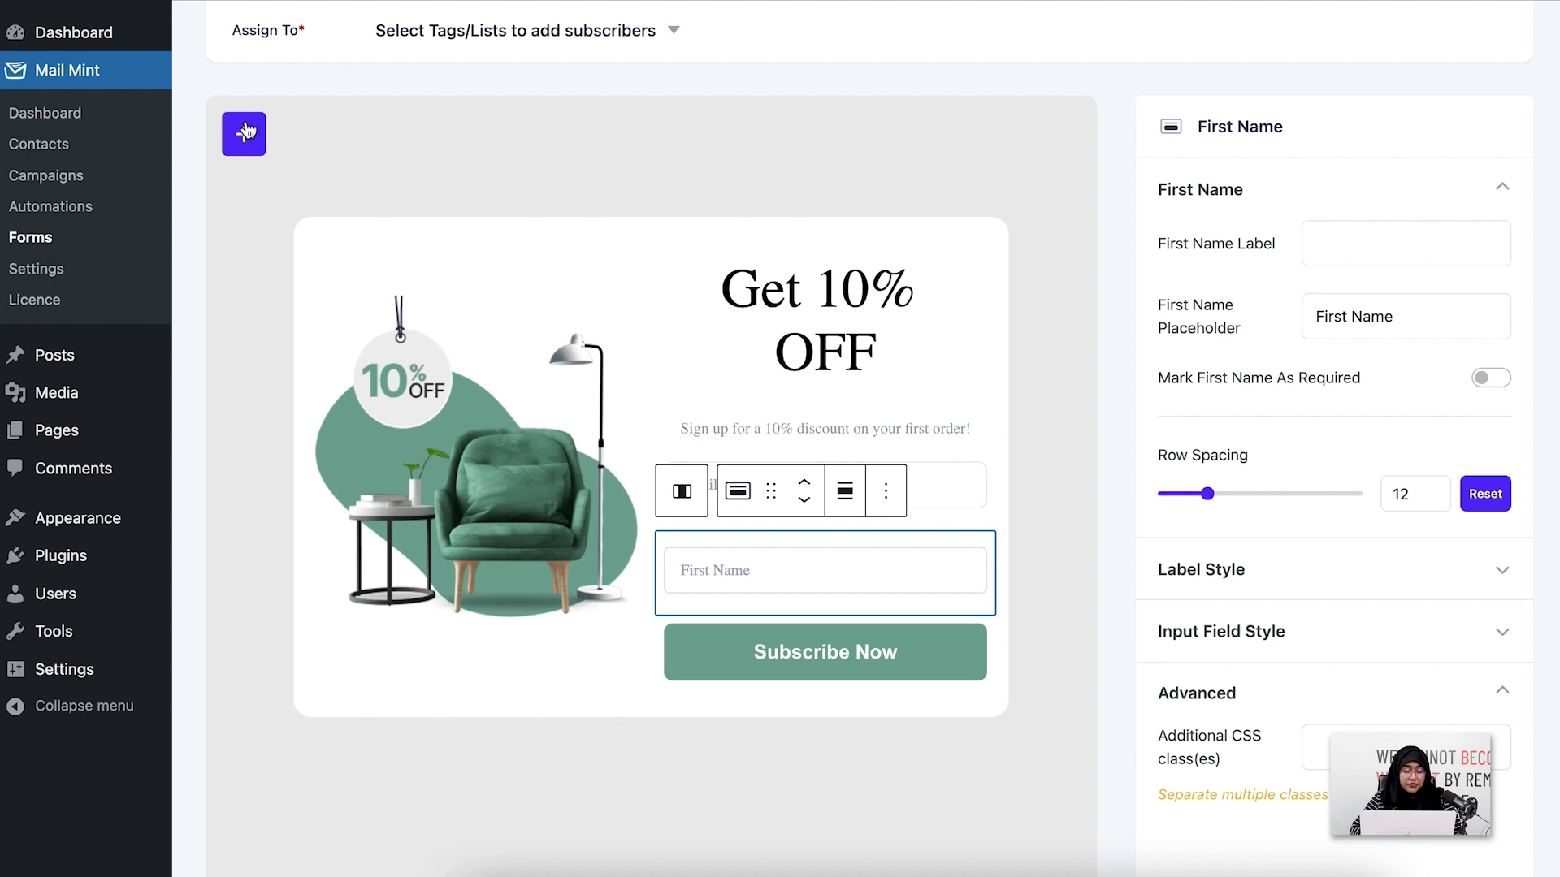
{"action": "left_click", "coordinate": [243, 134]}
Insert a Mint Custom Field block below First Name and close the block library
{"action": "scroll", "coordinate": [502, 599], "scroll_direction": "down", "scroll_amount": 3}
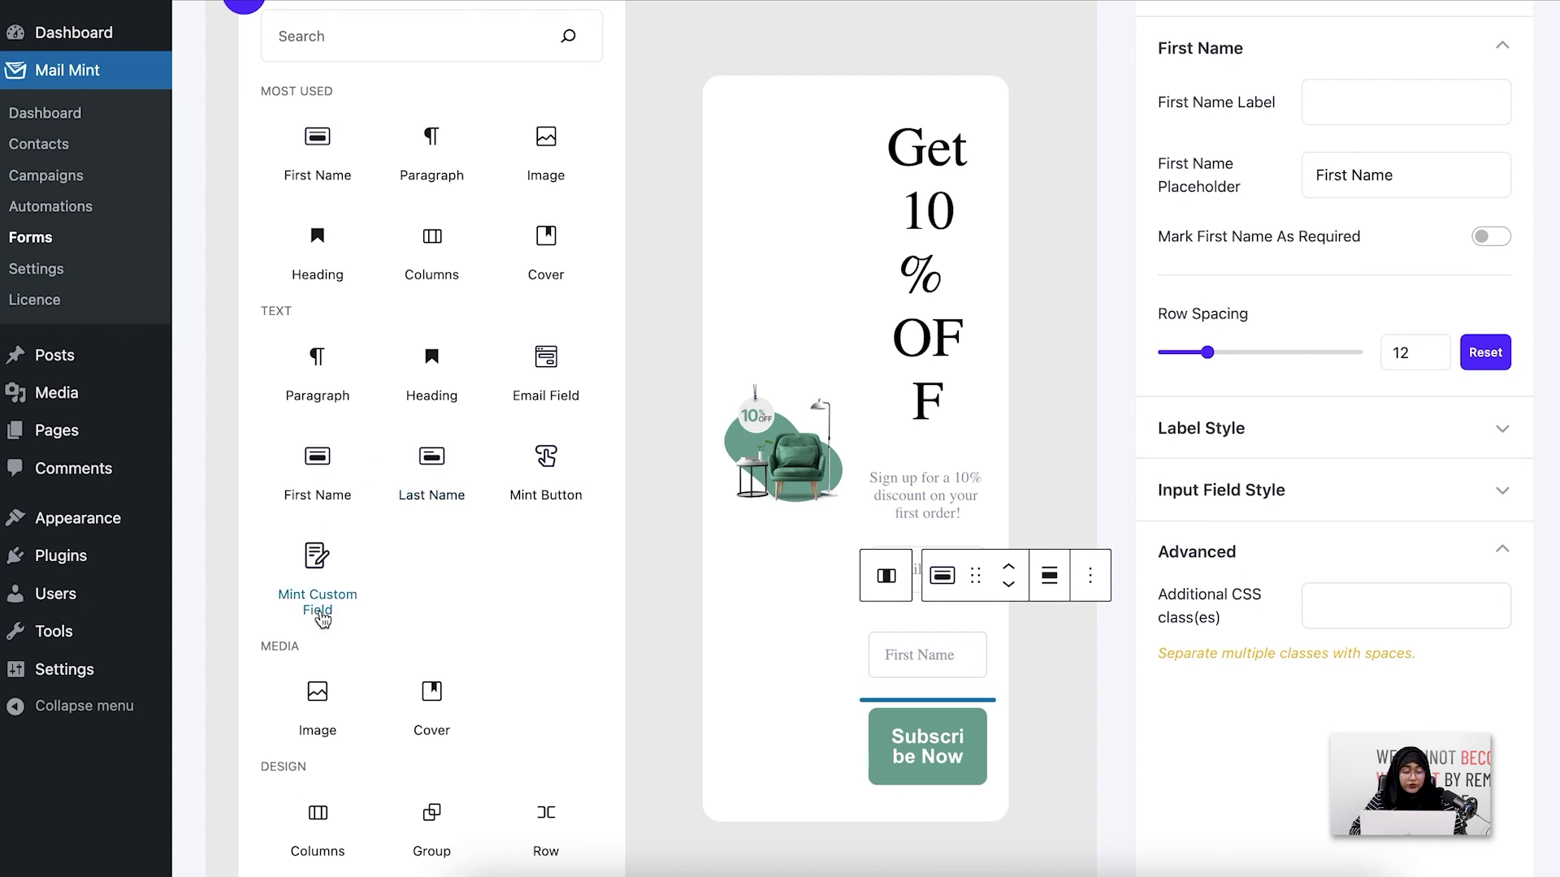
{"action": "left_click", "coordinate": [318, 601]}
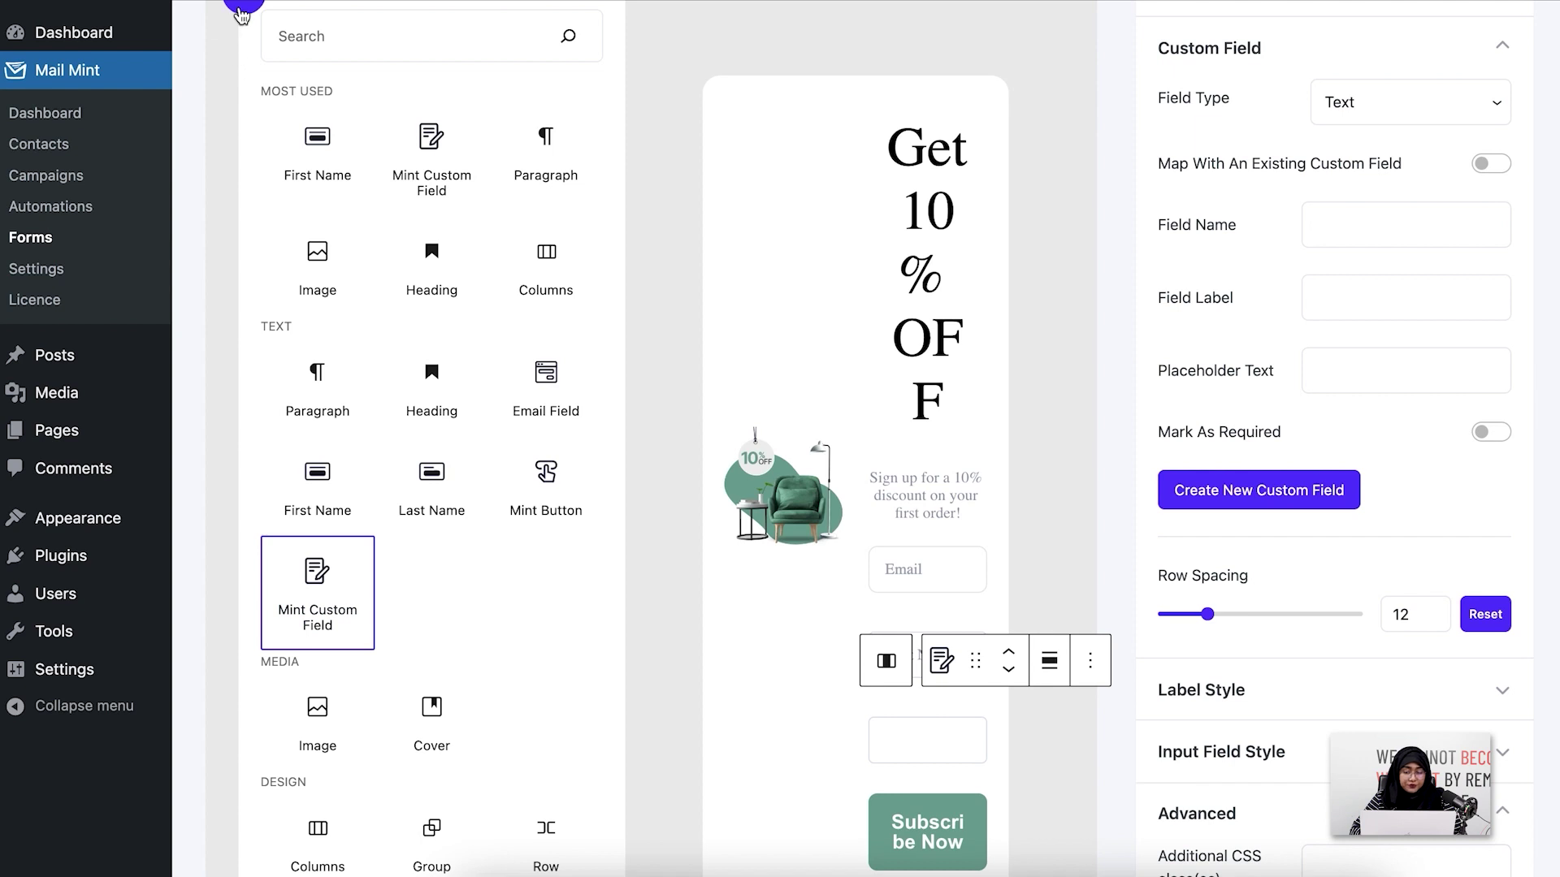
{"action": "left_click", "coordinate": [243, 7]}
Toggle Map With An Existing Custom Field on and back off to create a new Text field
{"action": "scroll", "coordinate": [1061, 566], "scroll_direction": "up", "scroll_amount": 2}
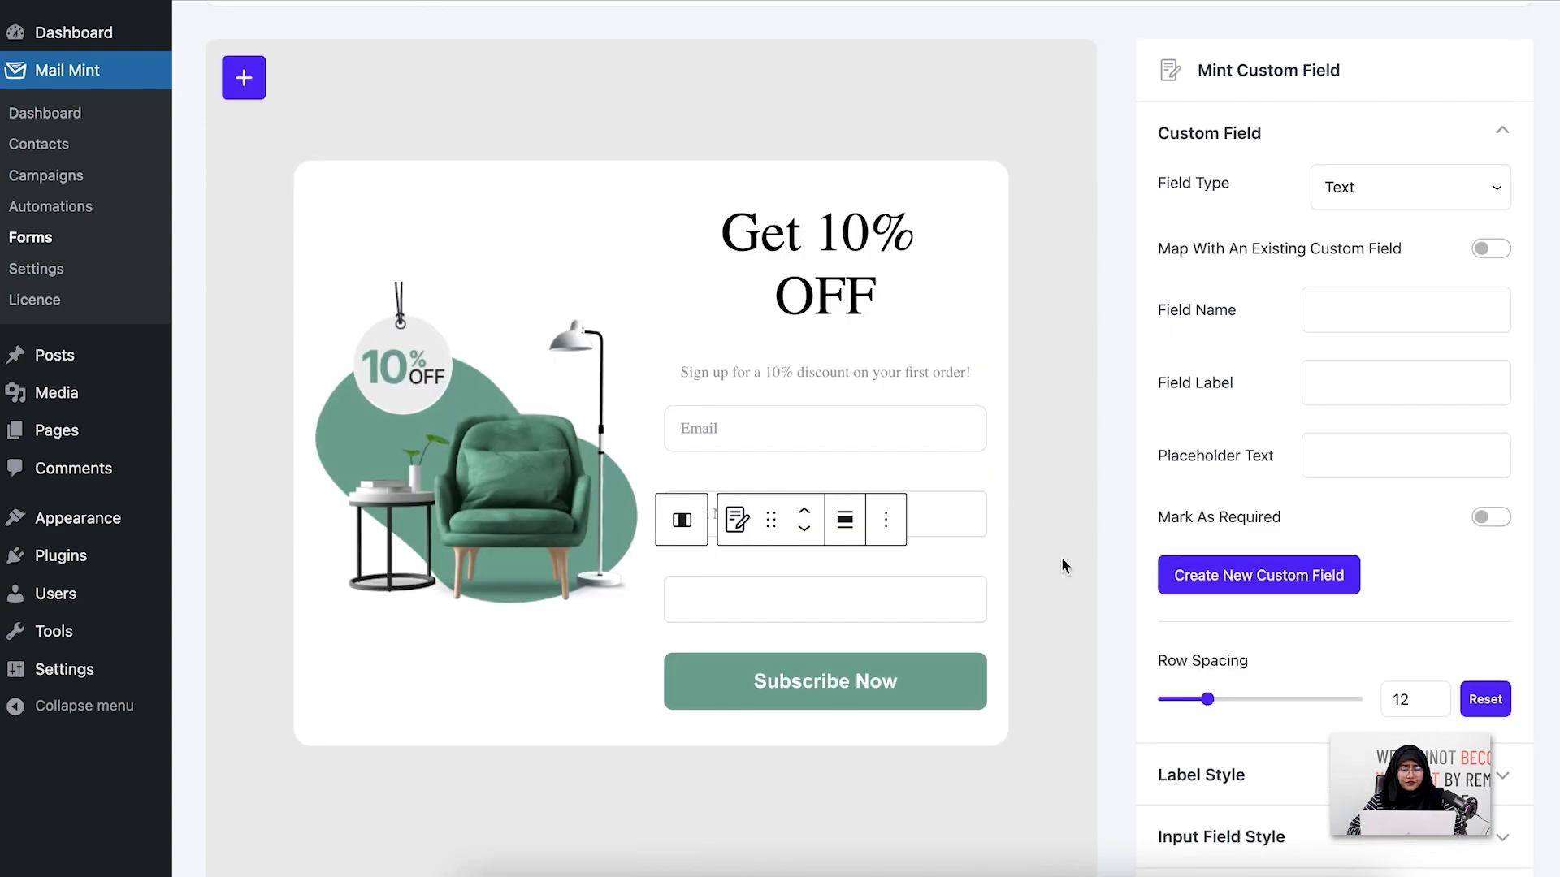
{"action": "left_click", "coordinate": [1491, 250]}
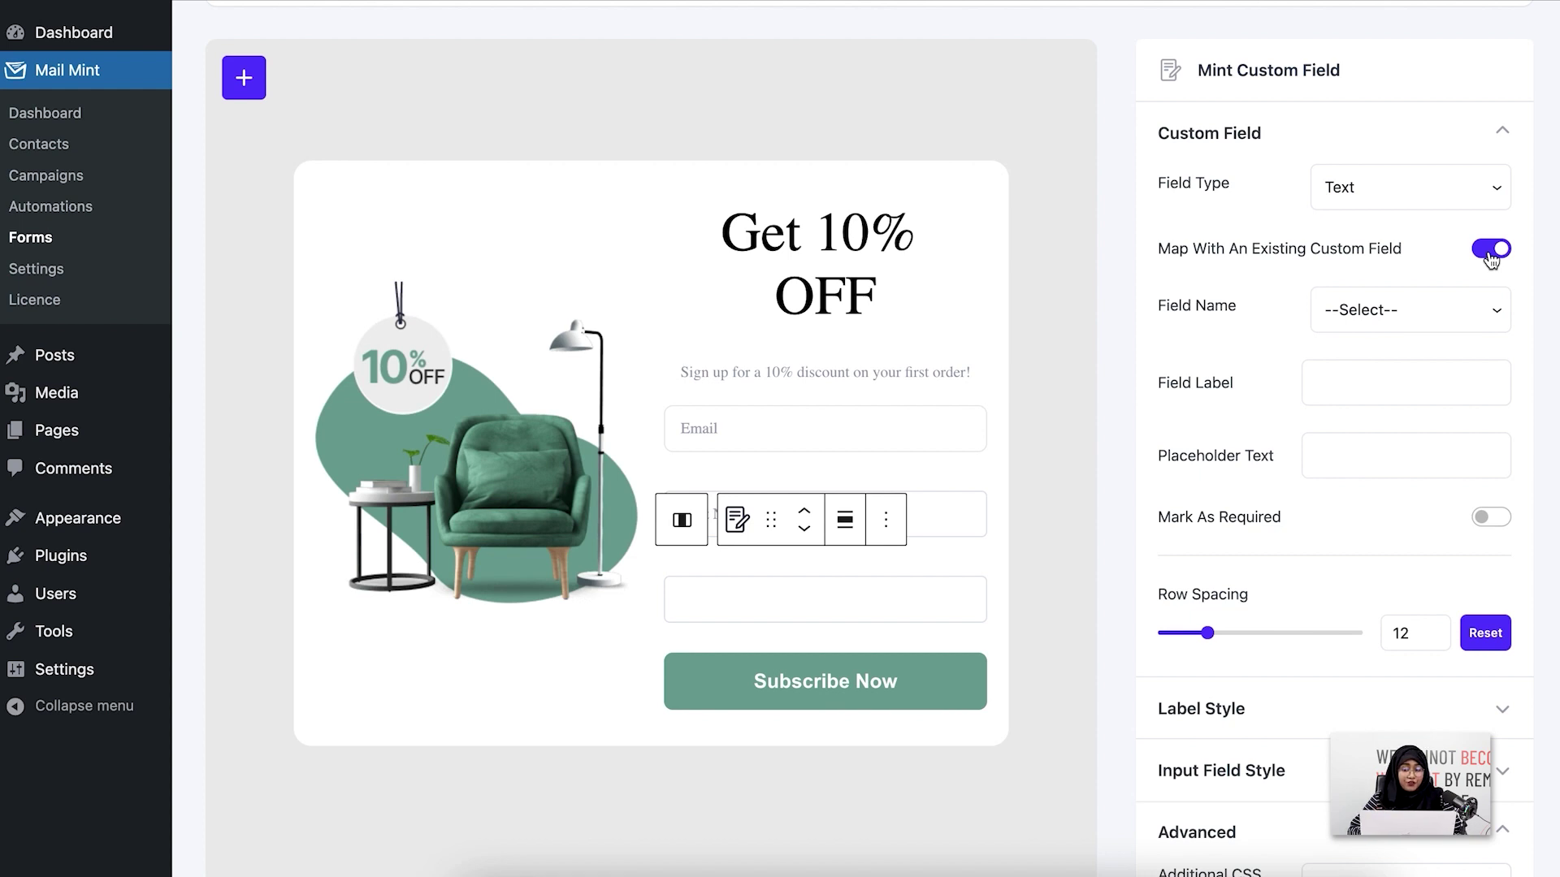
{"action": "left_click", "coordinate": [1491, 252]}
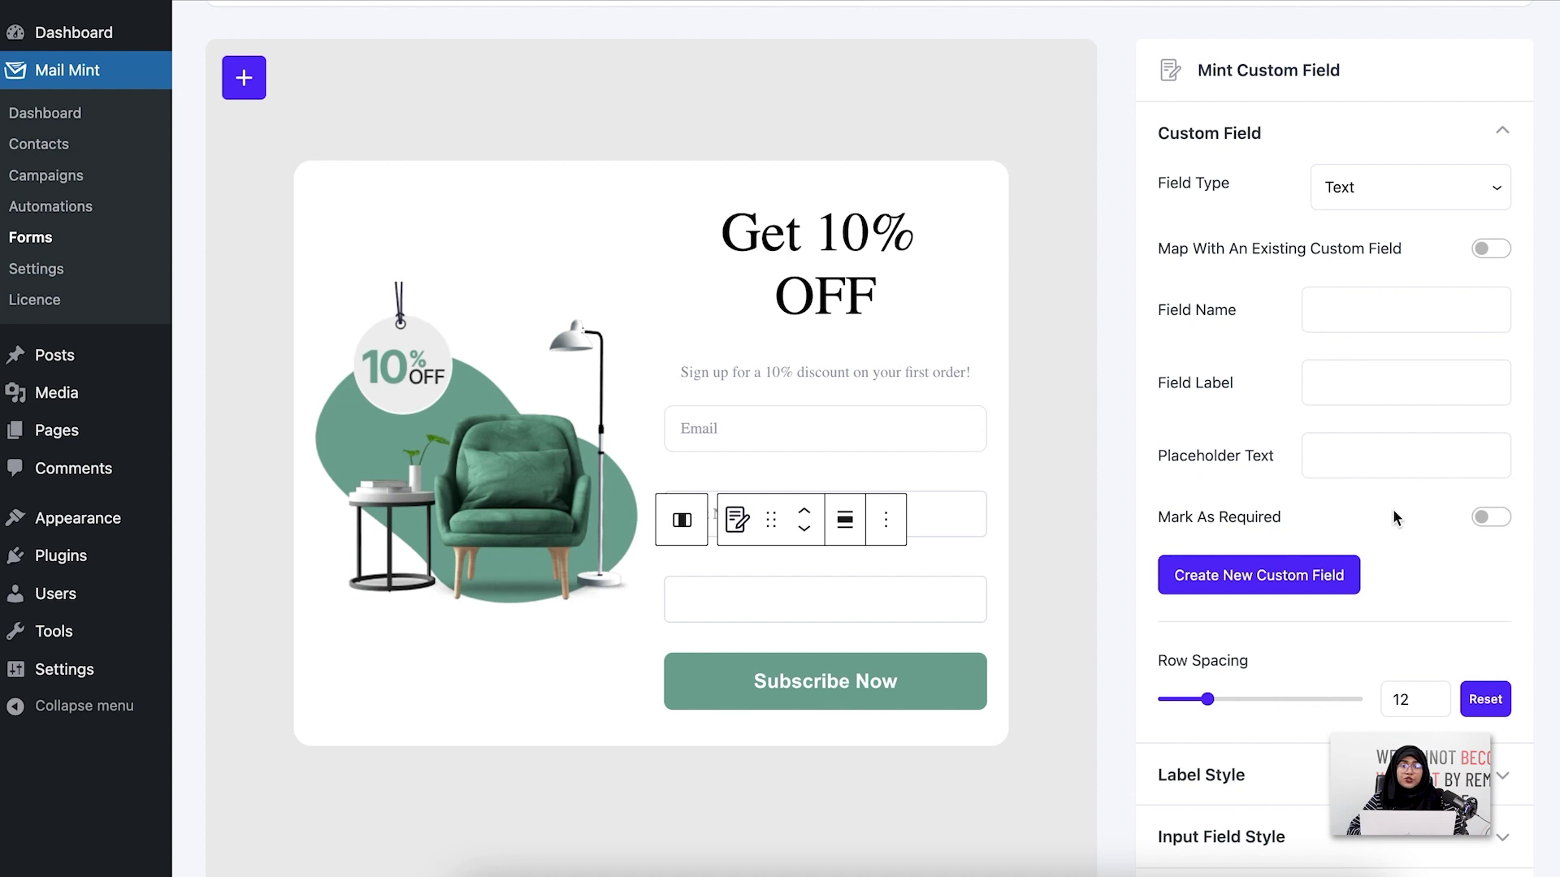
{"action": "left_click", "coordinate": [1359, 312]}
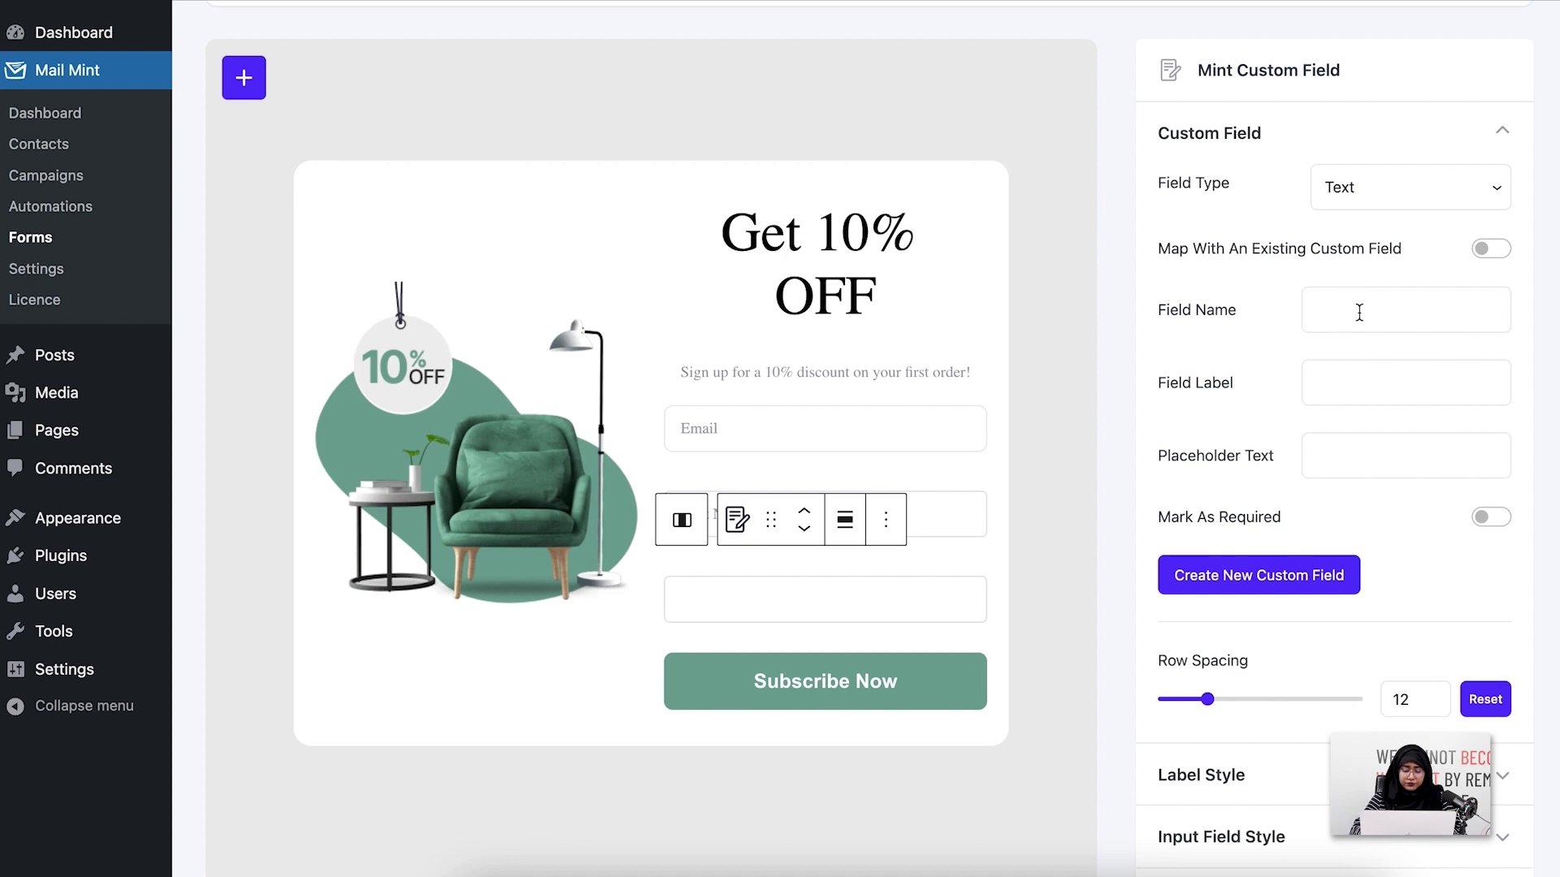
Create a required custom field 'New Customer' with placeholder 'Are You A New Customer?'
{"action": "type", "text": "New "}
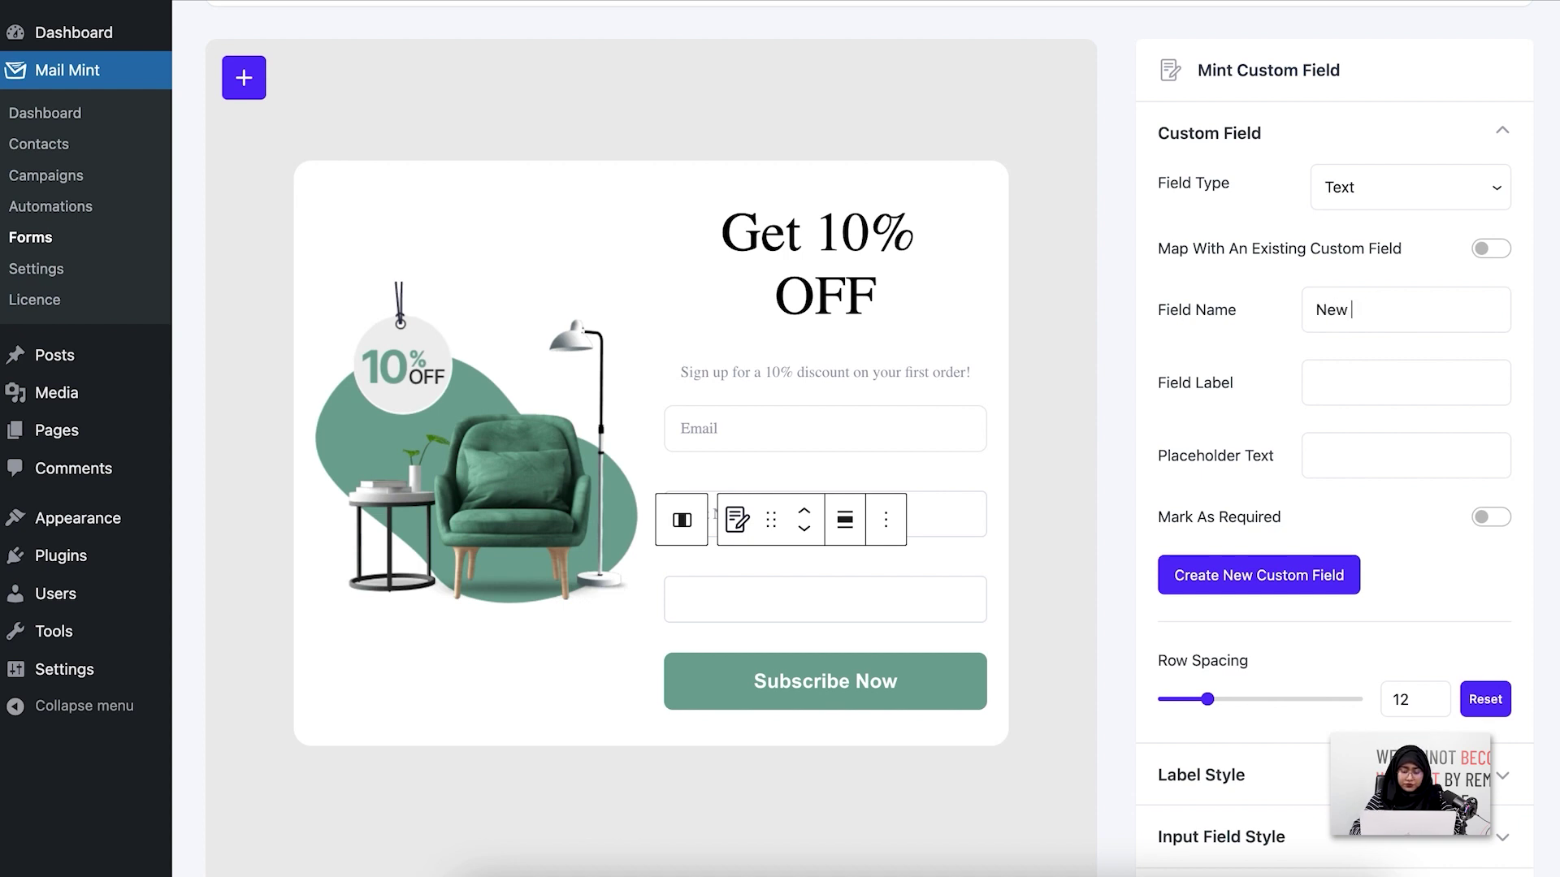
{"action": "type", "text": "Custome"}
{"action": "left_click", "coordinate": [1388, 463]}
{"action": "left_click", "coordinate": [1446, 313]}
{"action": "type", "text": "r"}
{"action": "left_click", "coordinate": [1365, 478]}
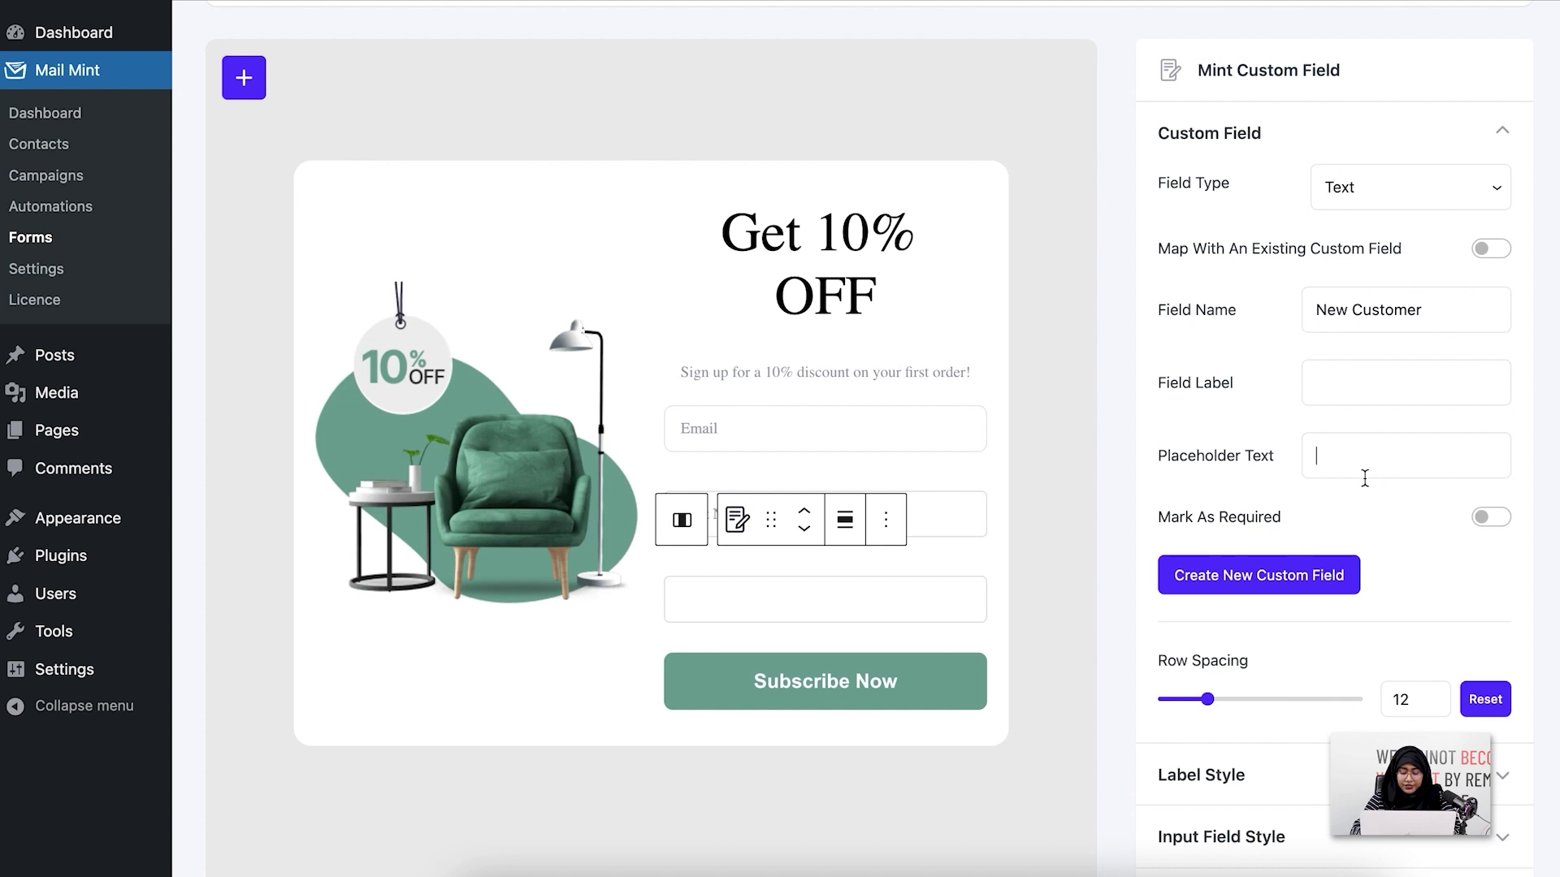
{"action": "type", "text": "Are"}
{"action": "type", "text": " You A New"}
{"action": "type", "text": " Cuss"}
{"action": "type", "text": "tomer?"}
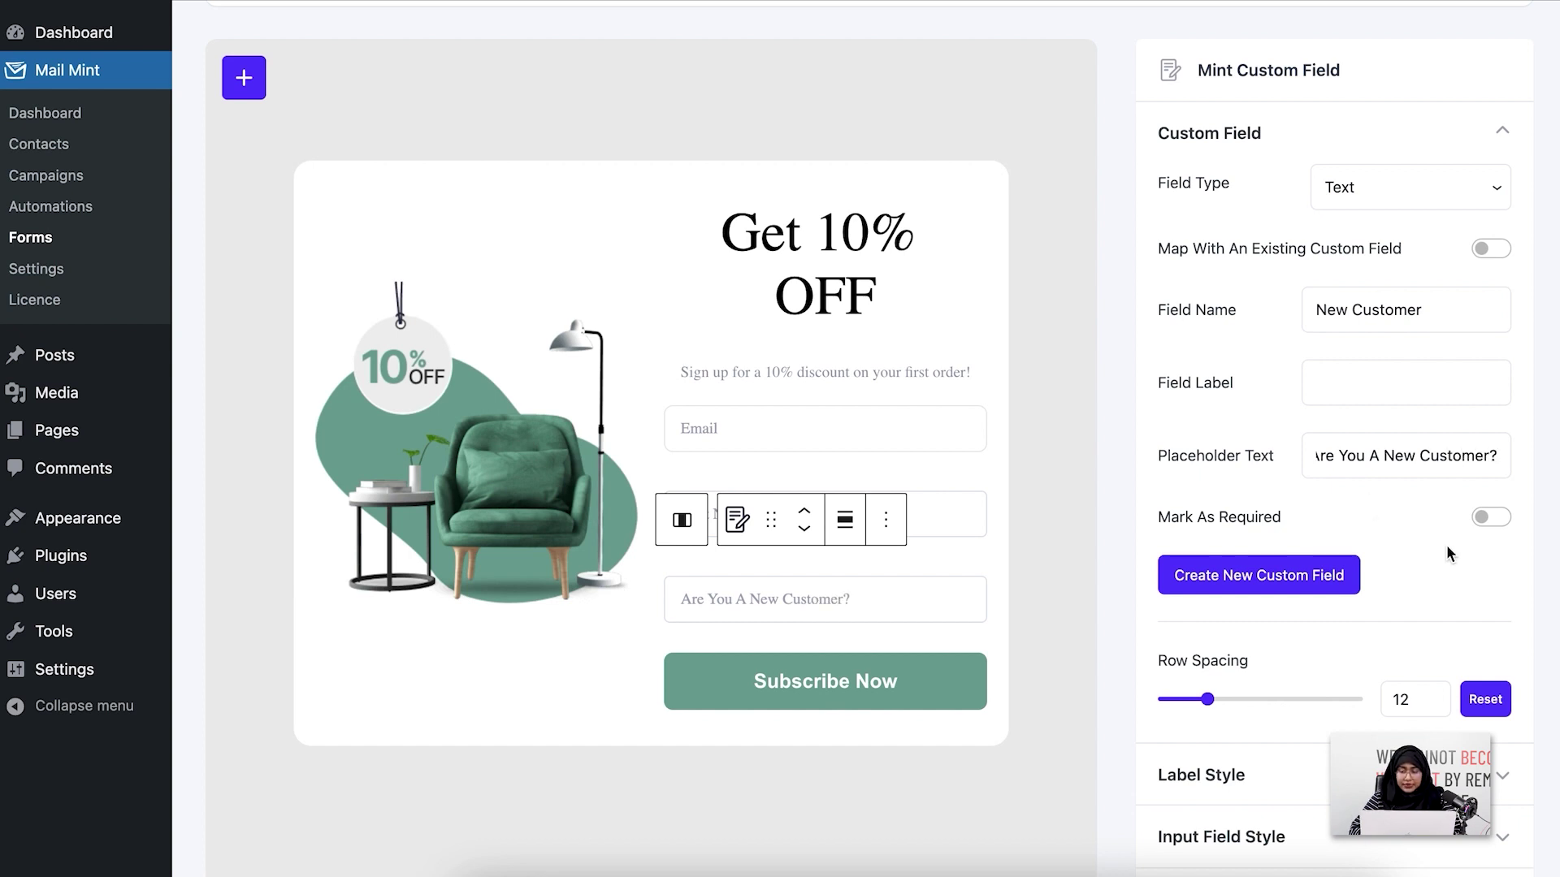
{"action": "left_click", "coordinate": [1495, 521]}
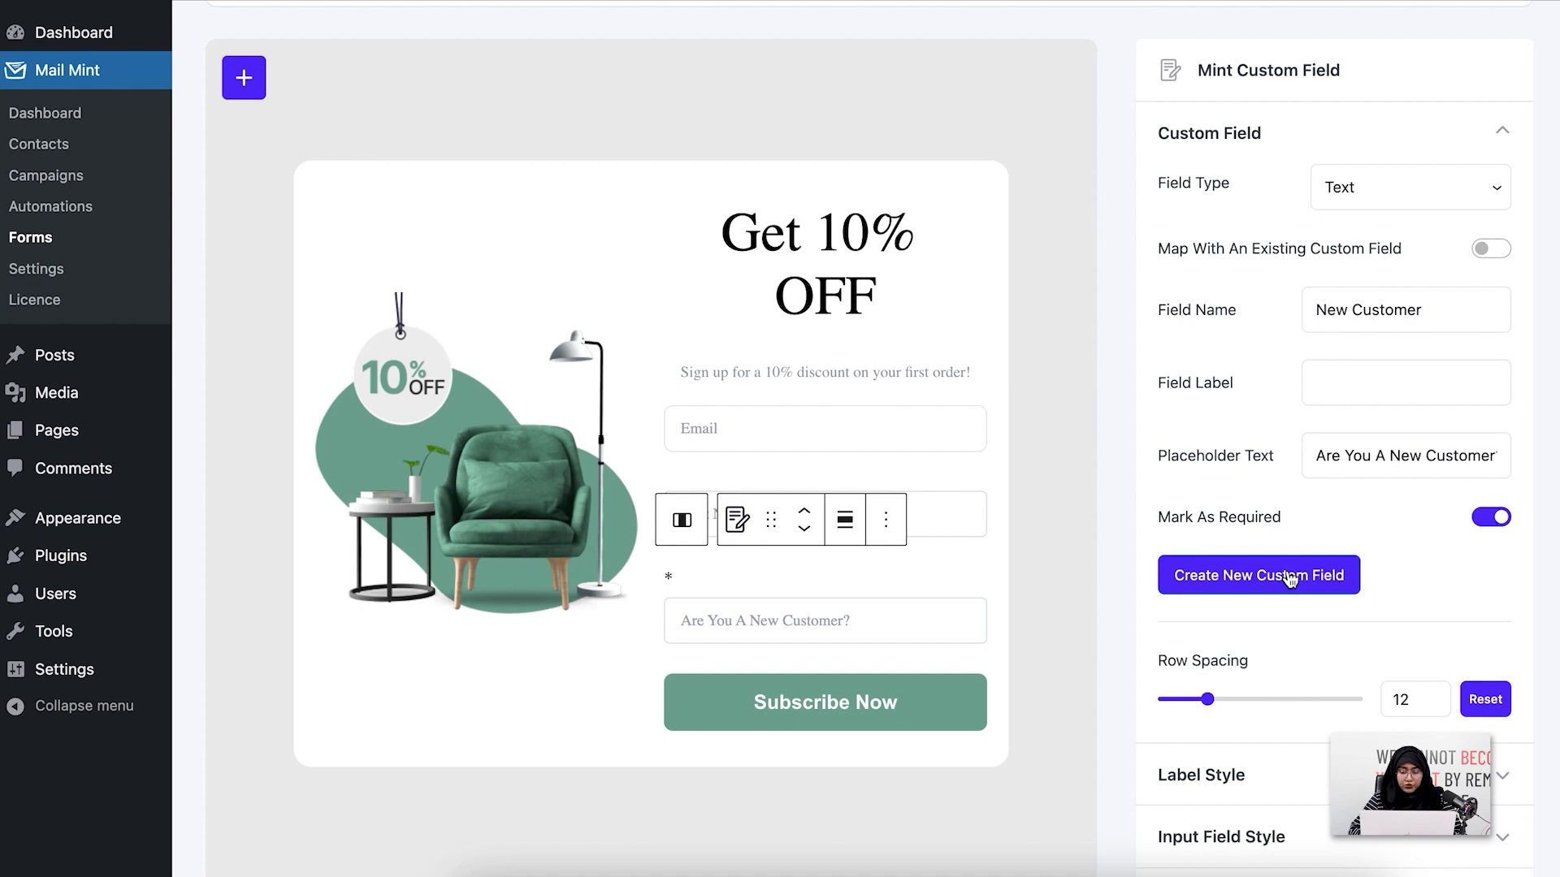
{"action": "left_click", "coordinate": [1328, 376]}
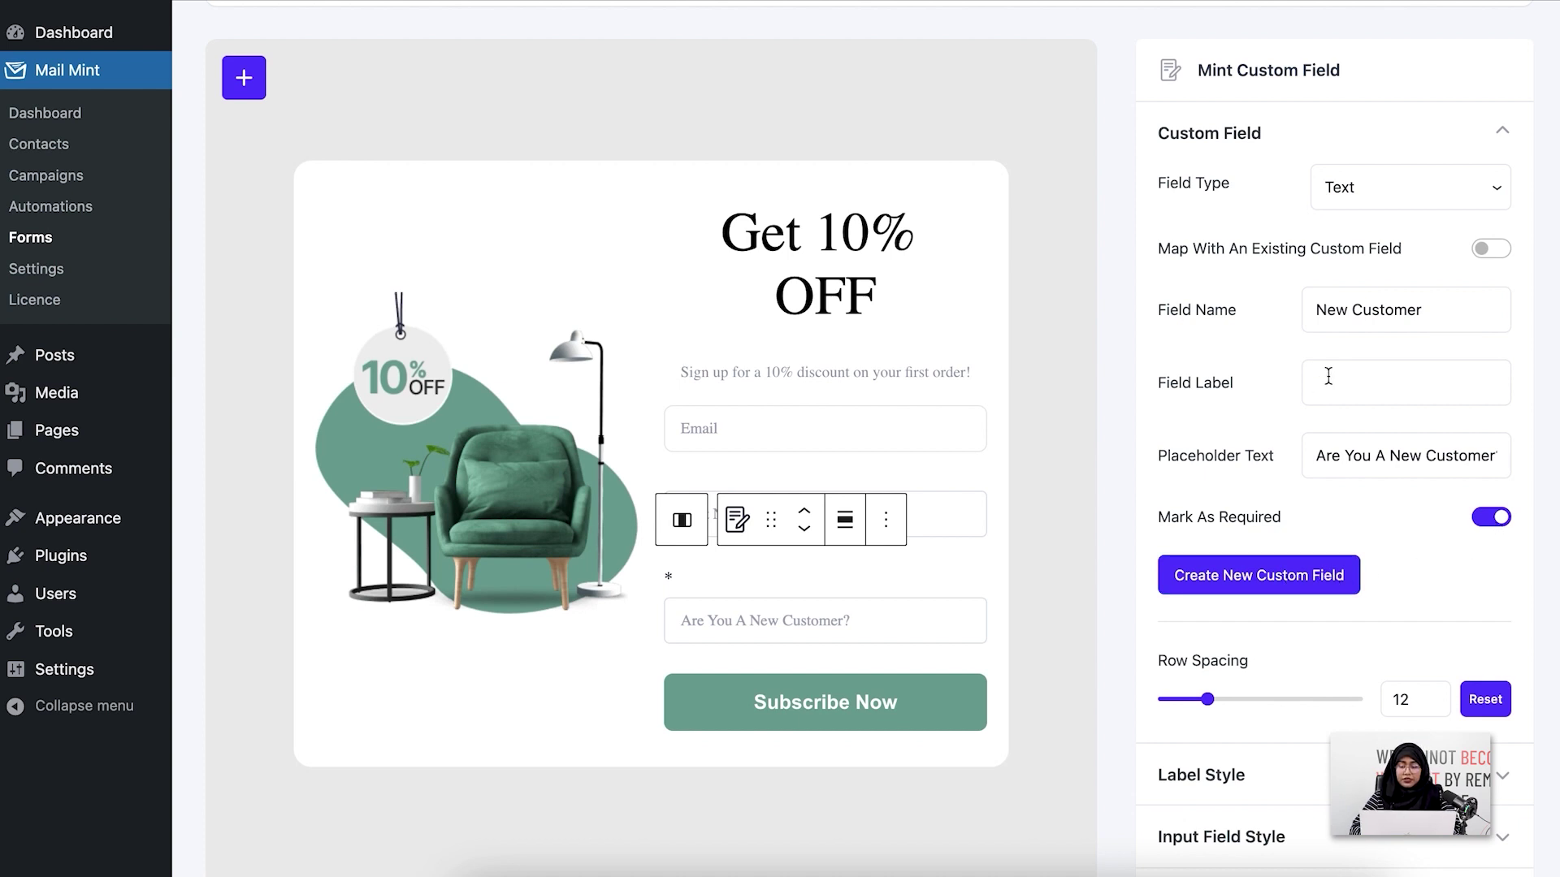
{"action": "left_click", "coordinate": [1222, 565]}
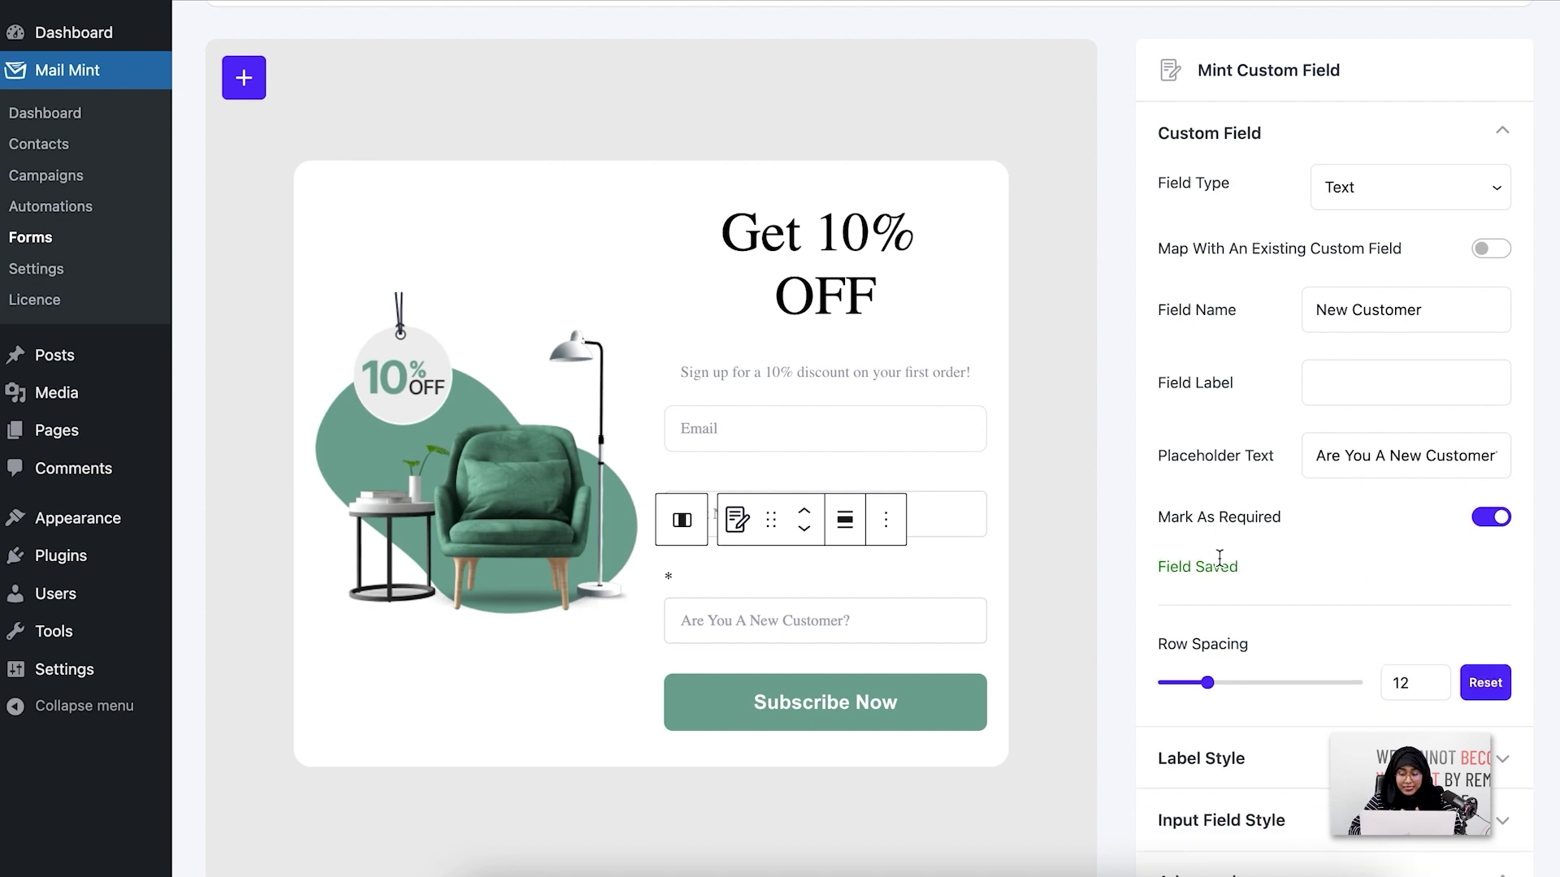
{"action": "scroll", "coordinate": [1218, 559], "scroll_direction": "down", "scroll_amount": 3}
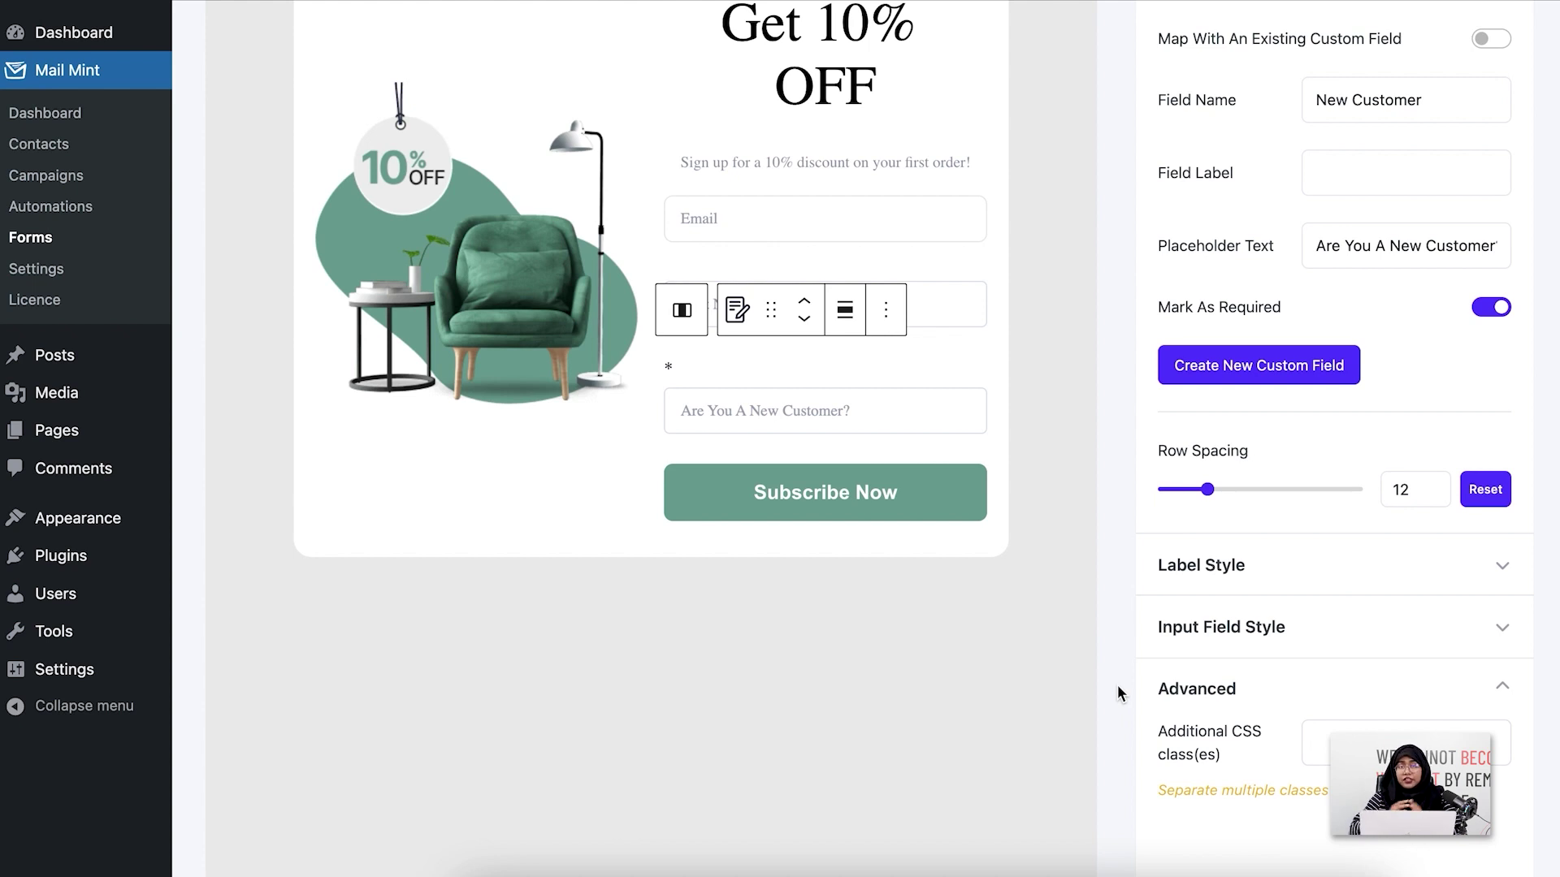
Select the Subscribe Now button and expand its Button Style options
{"action": "scroll", "coordinate": [1118, 685], "scroll_direction": "up", "scroll_amount": 2}
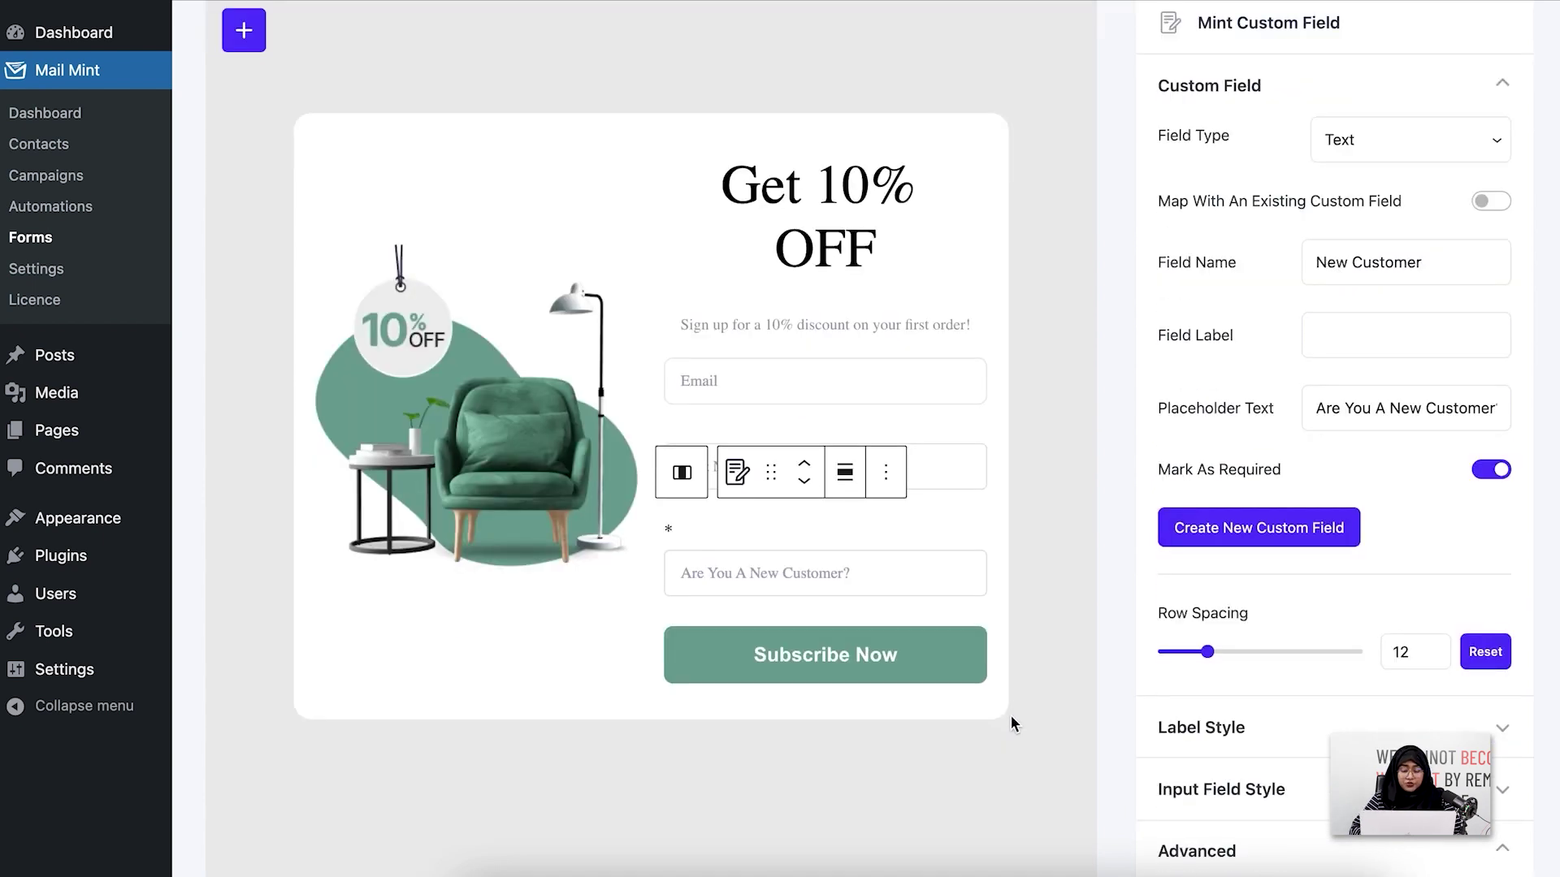
{"action": "left_click", "coordinate": [948, 658]}
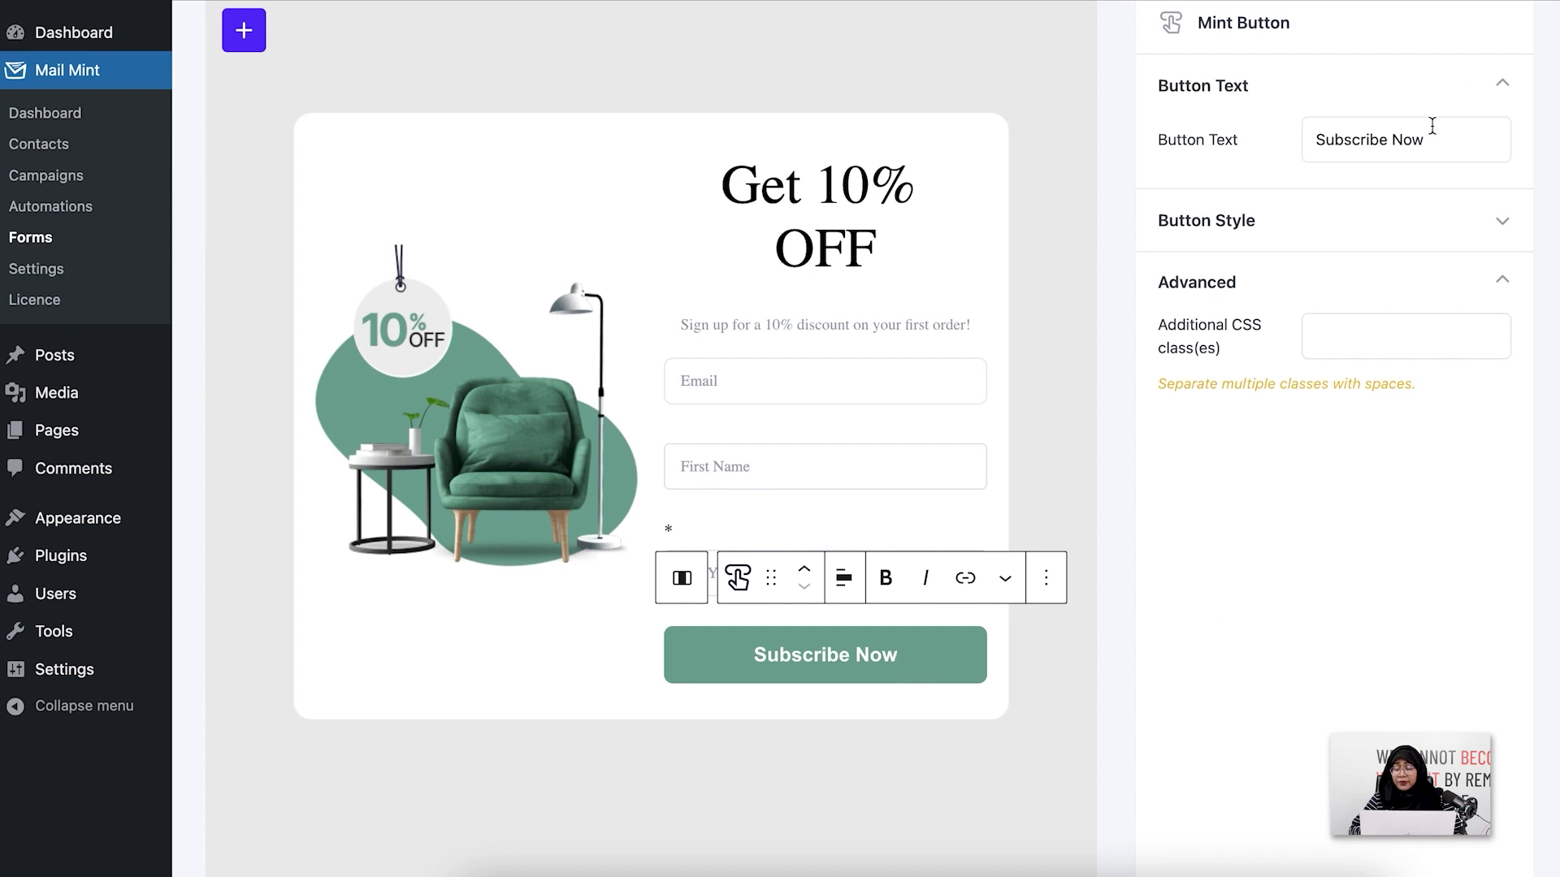
{"action": "left_click", "coordinate": [1393, 225]}
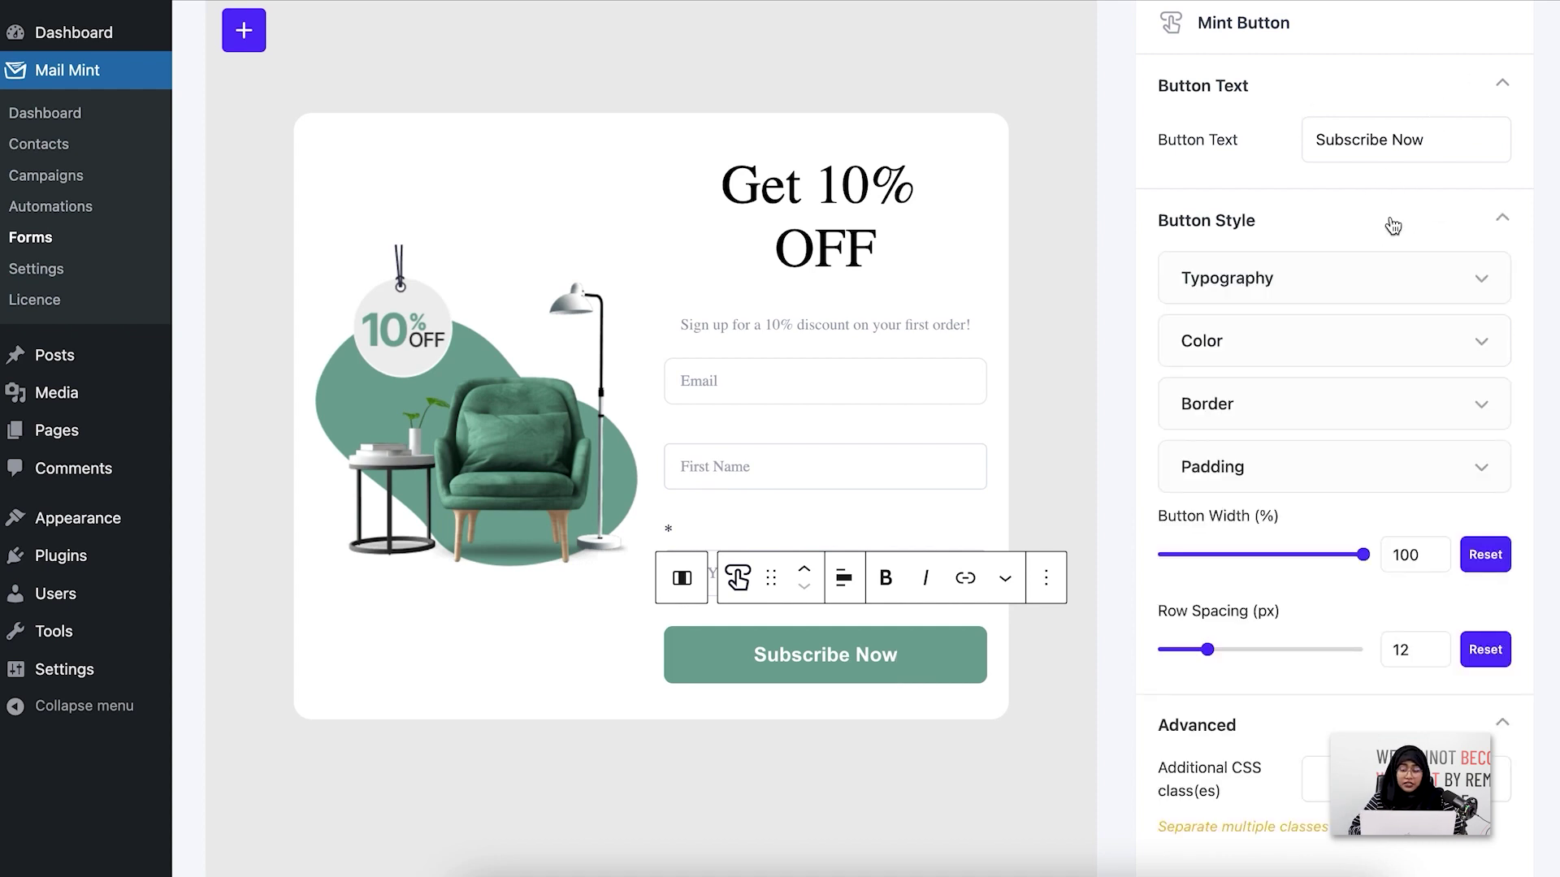
{"action": "scroll", "coordinate": [1393, 225], "scroll_direction": "down", "scroll_amount": 5}
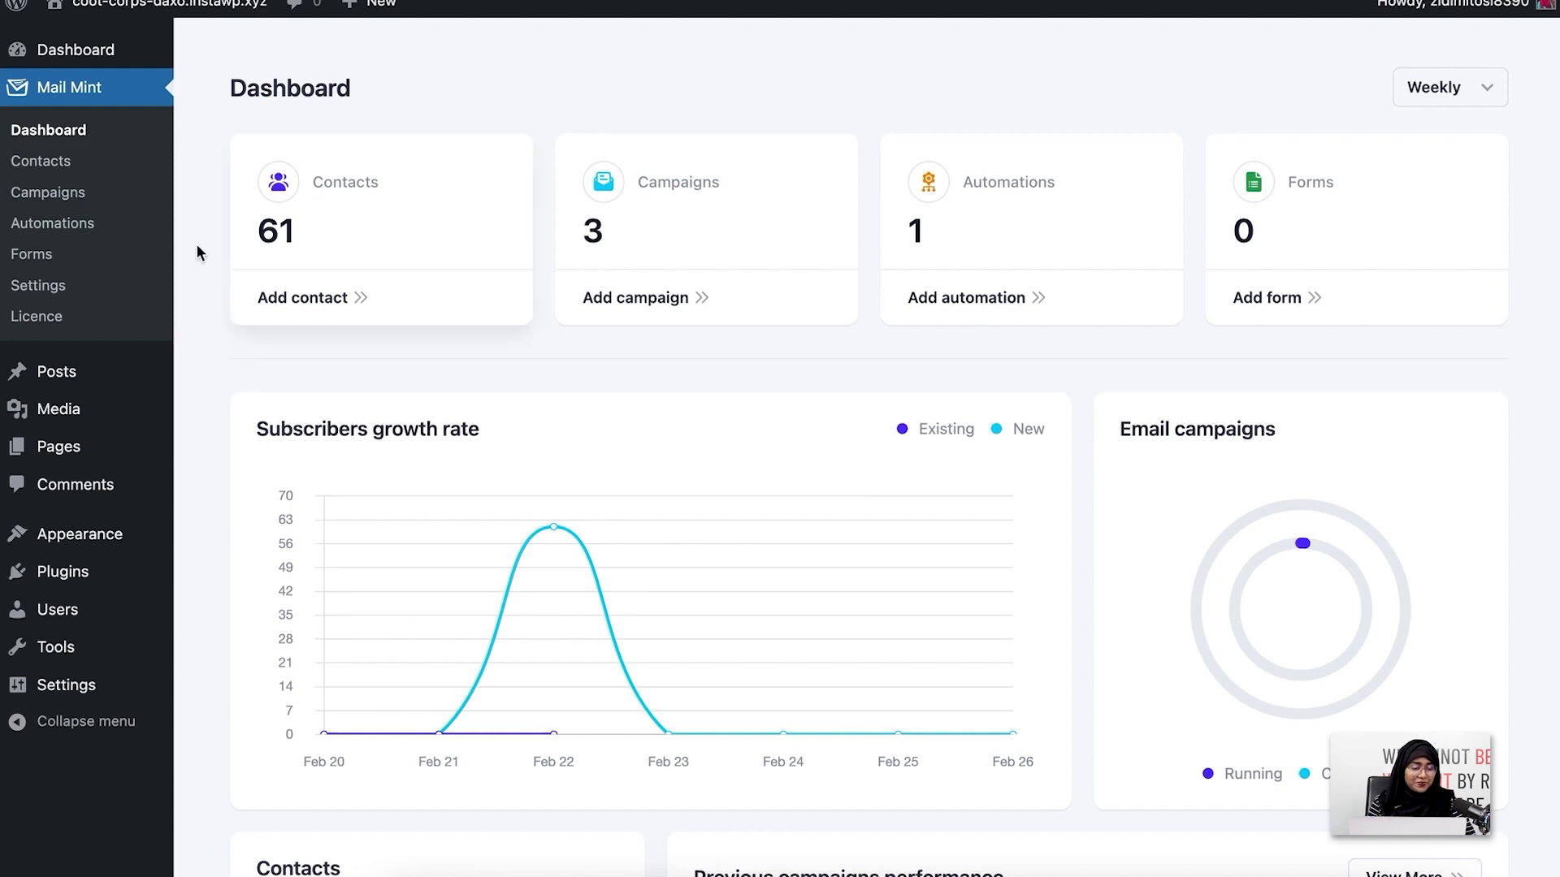
Go to the Forms list and start a New Form to show the template gallery
{"action": "left_click", "coordinate": [117, 261]}
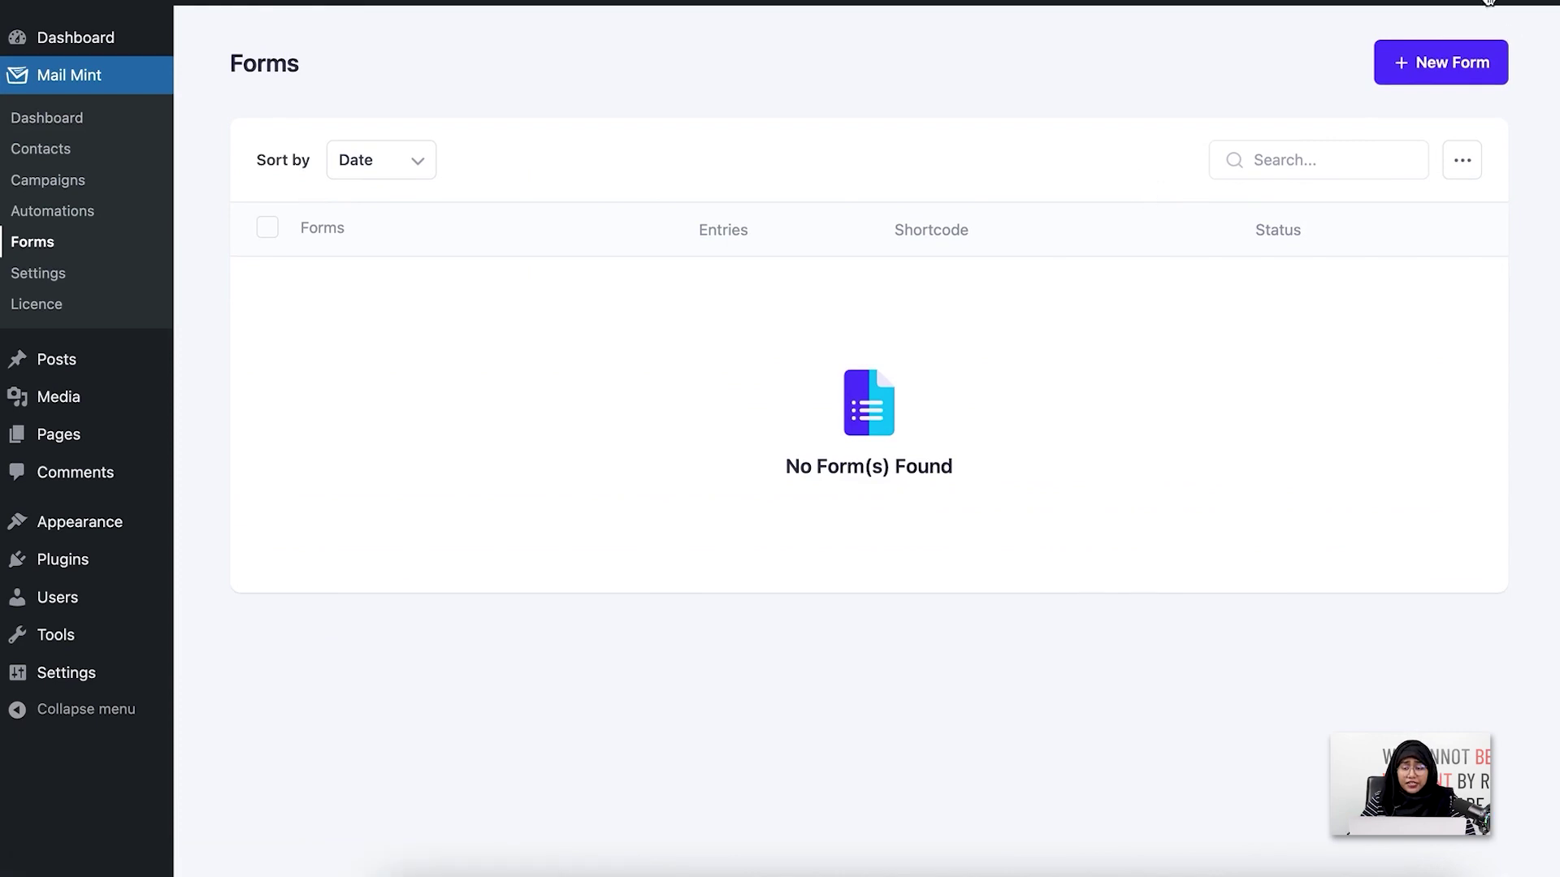
{"action": "left_click", "coordinate": [1497, 82]}
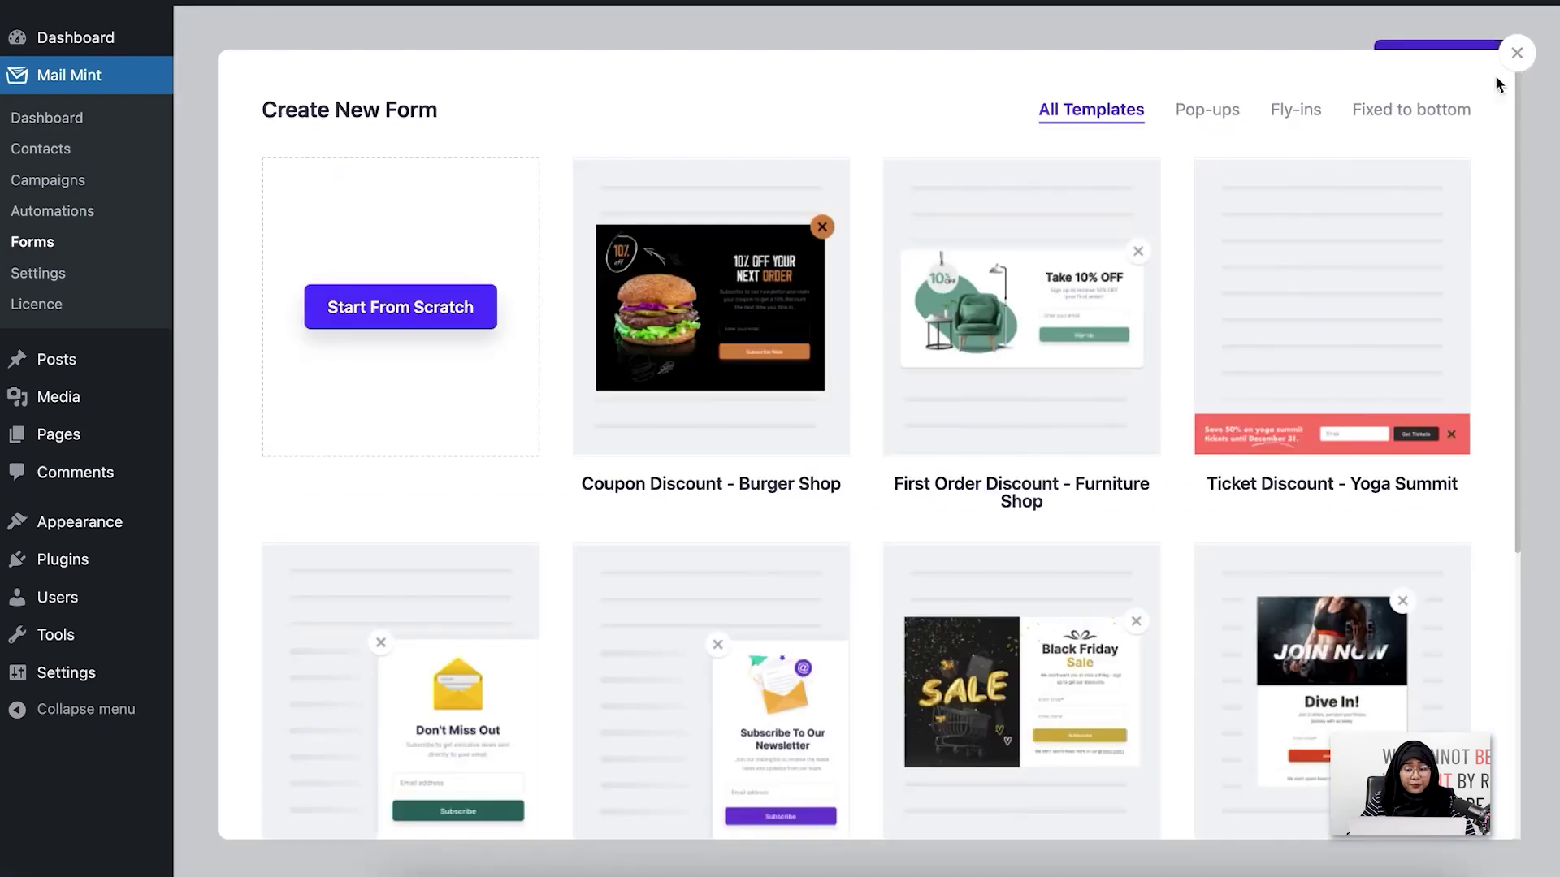
{"action": "mouse_move", "coordinate": [1294, 273]}
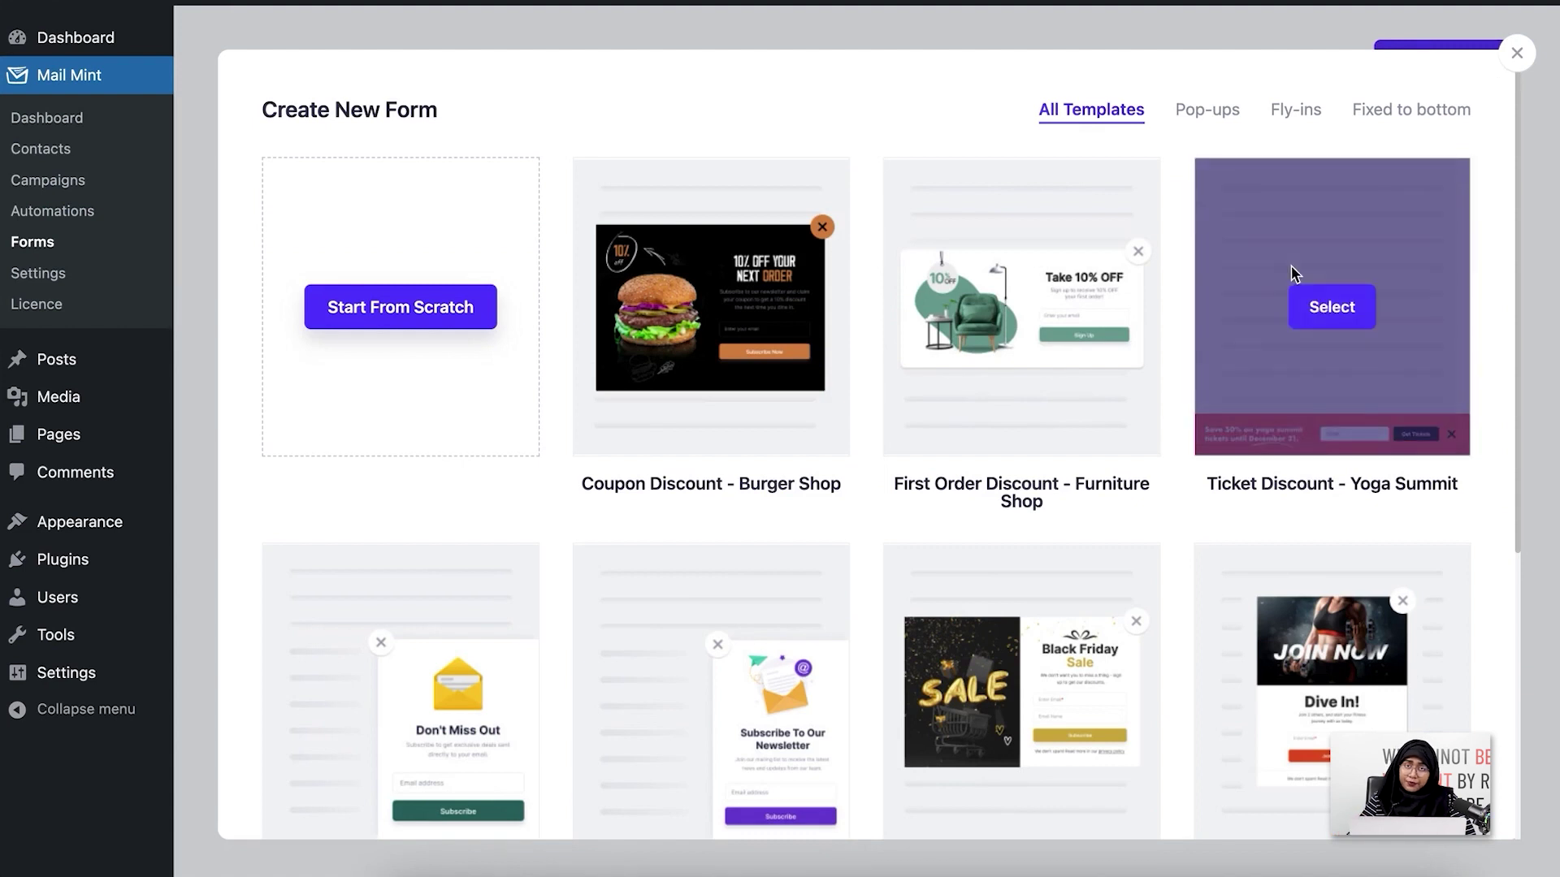
{"action": "mouse_move", "coordinate": [1149, 416]}
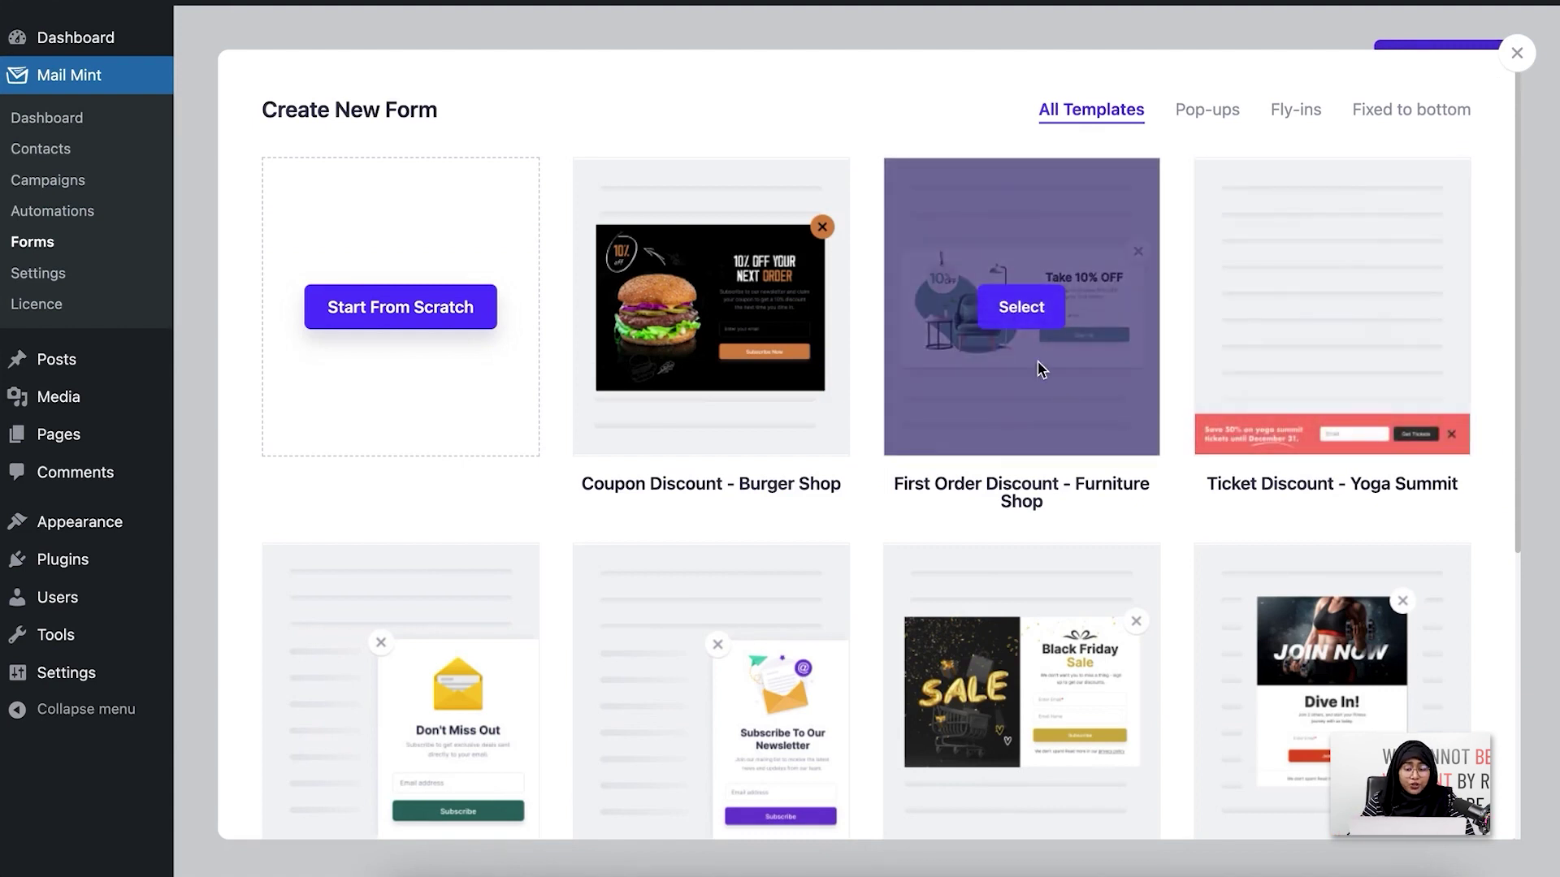
Create a form from the First Order Discount - Furniture Shop template
{"action": "left_click", "coordinate": [1029, 319]}
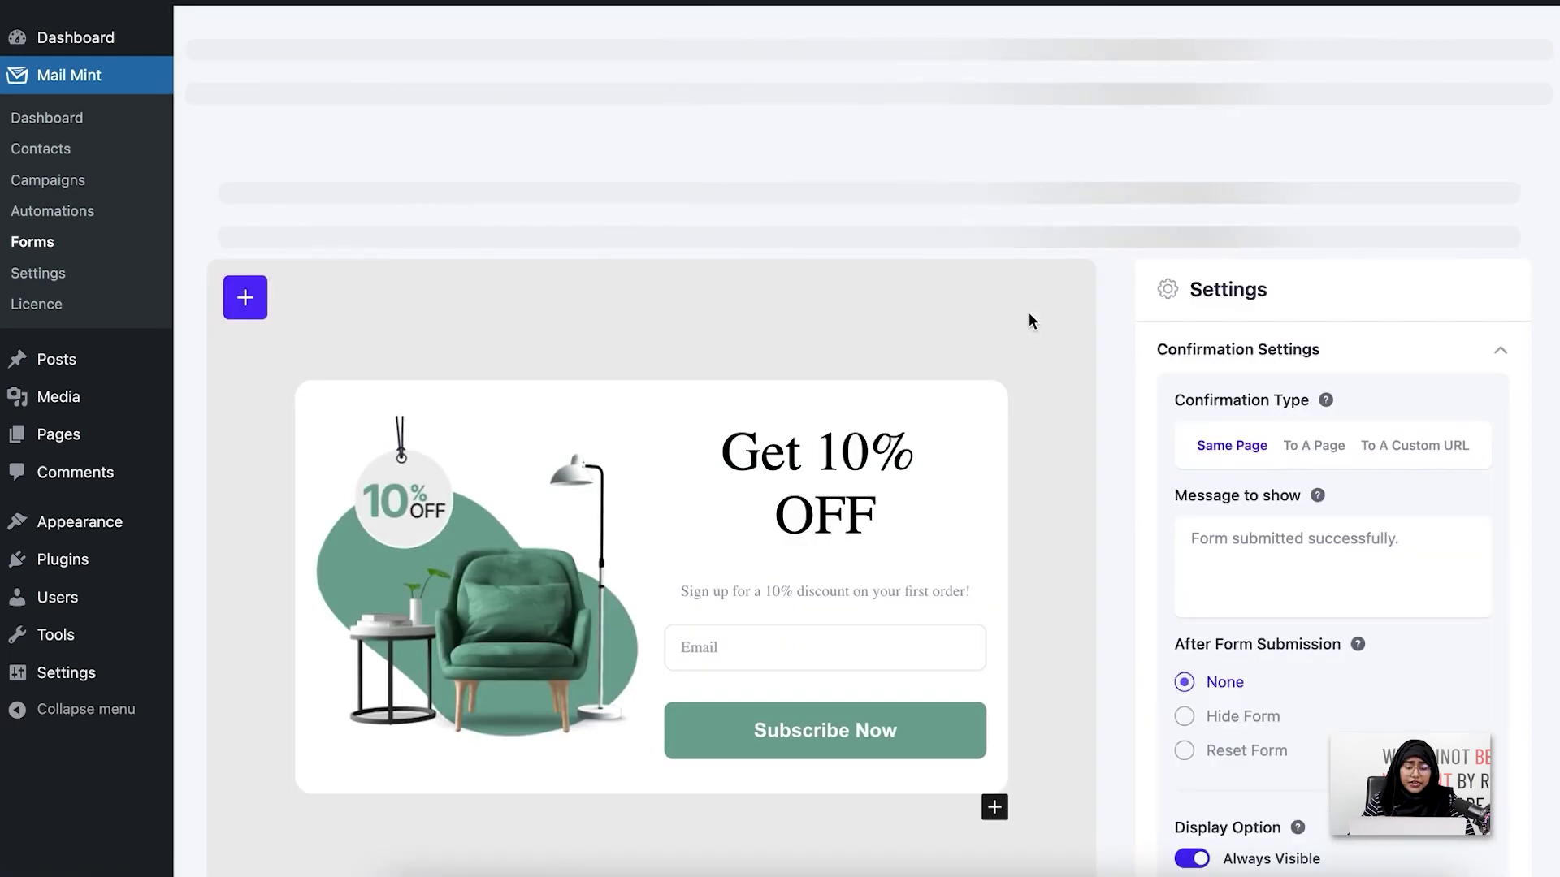
{"action": "scroll", "coordinate": [1029, 320], "scroll_direction": "down", "scroll_amount": 3}
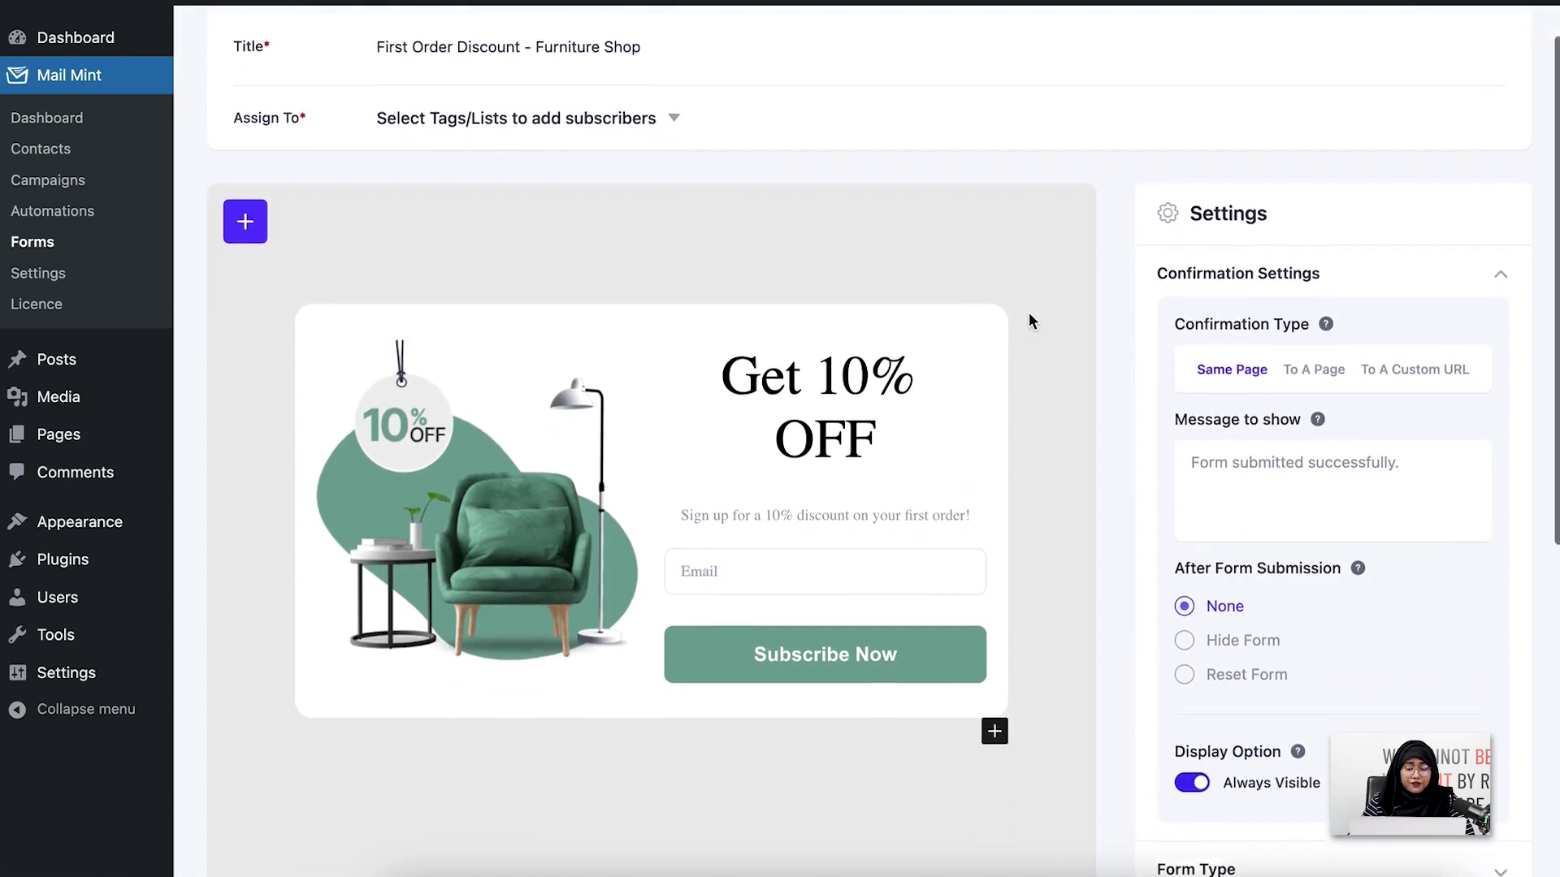
{"action": "scroll", "coordinate": [1029, 315], "scroll_direction": "up", "scroll_amount": 1}
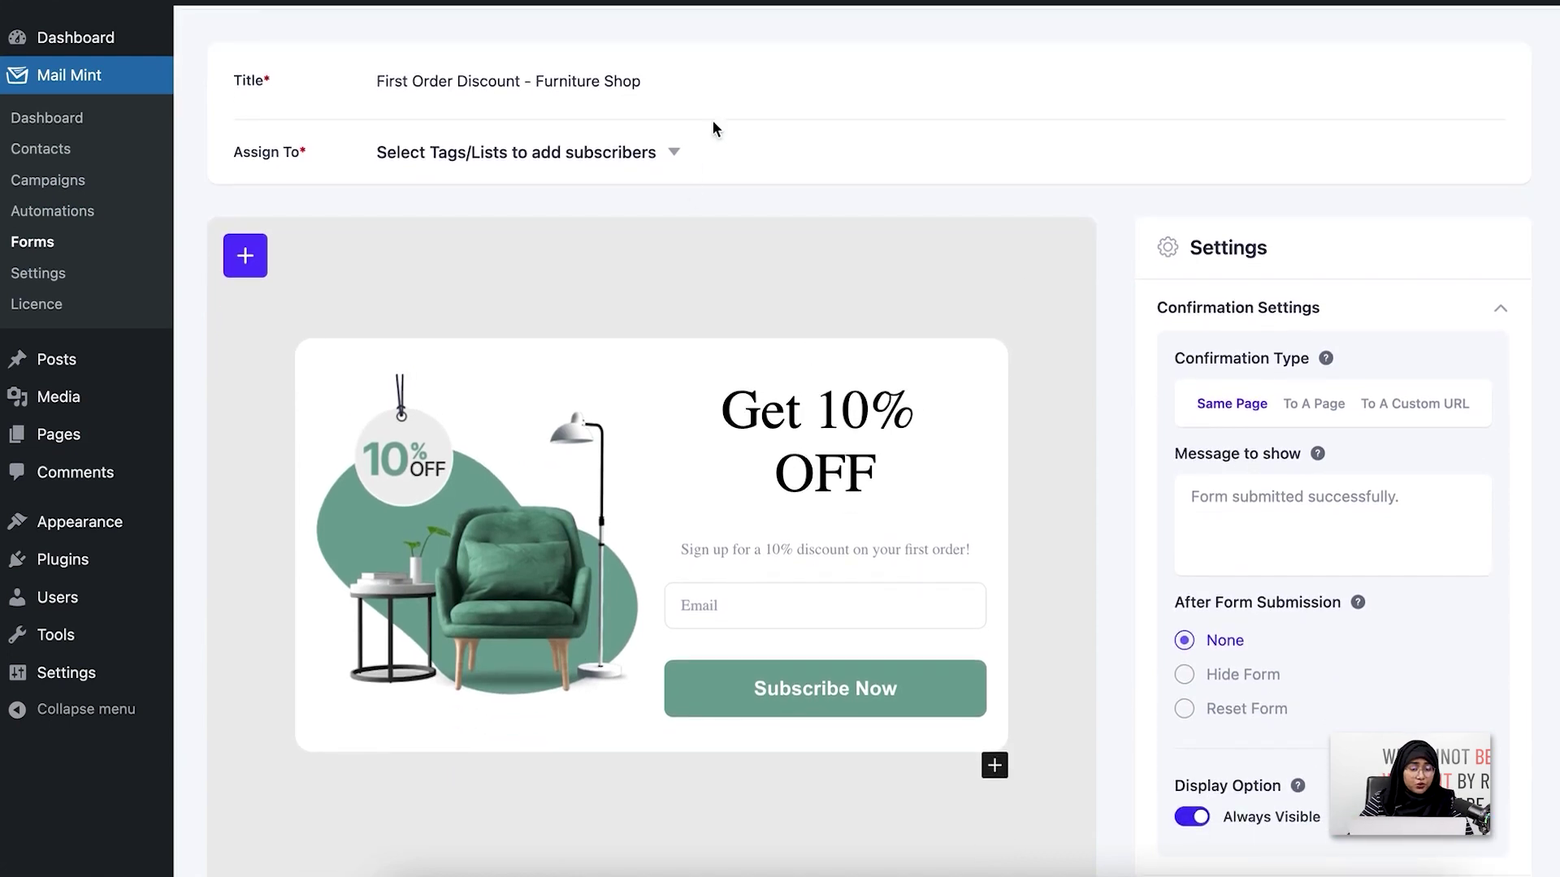
Retitle the new form to 'Lead Generation Form'
{"action": "triple_click", "coordinate": [729, 91]}
{"action": "key", "text": "BackSpace"}
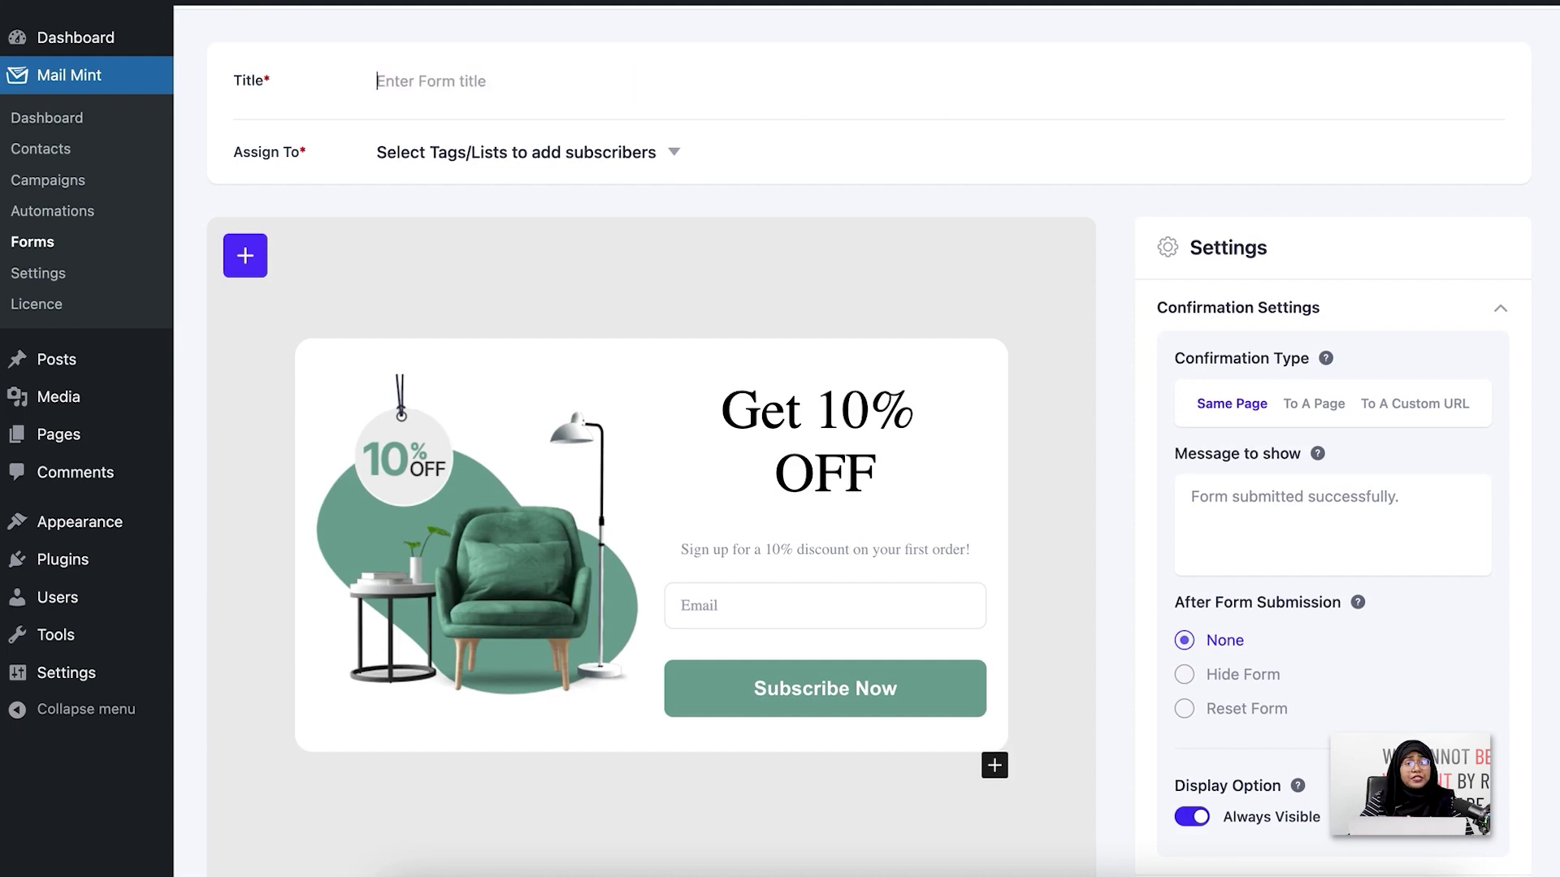
{"action": "type", "text": "Lead Generation"}
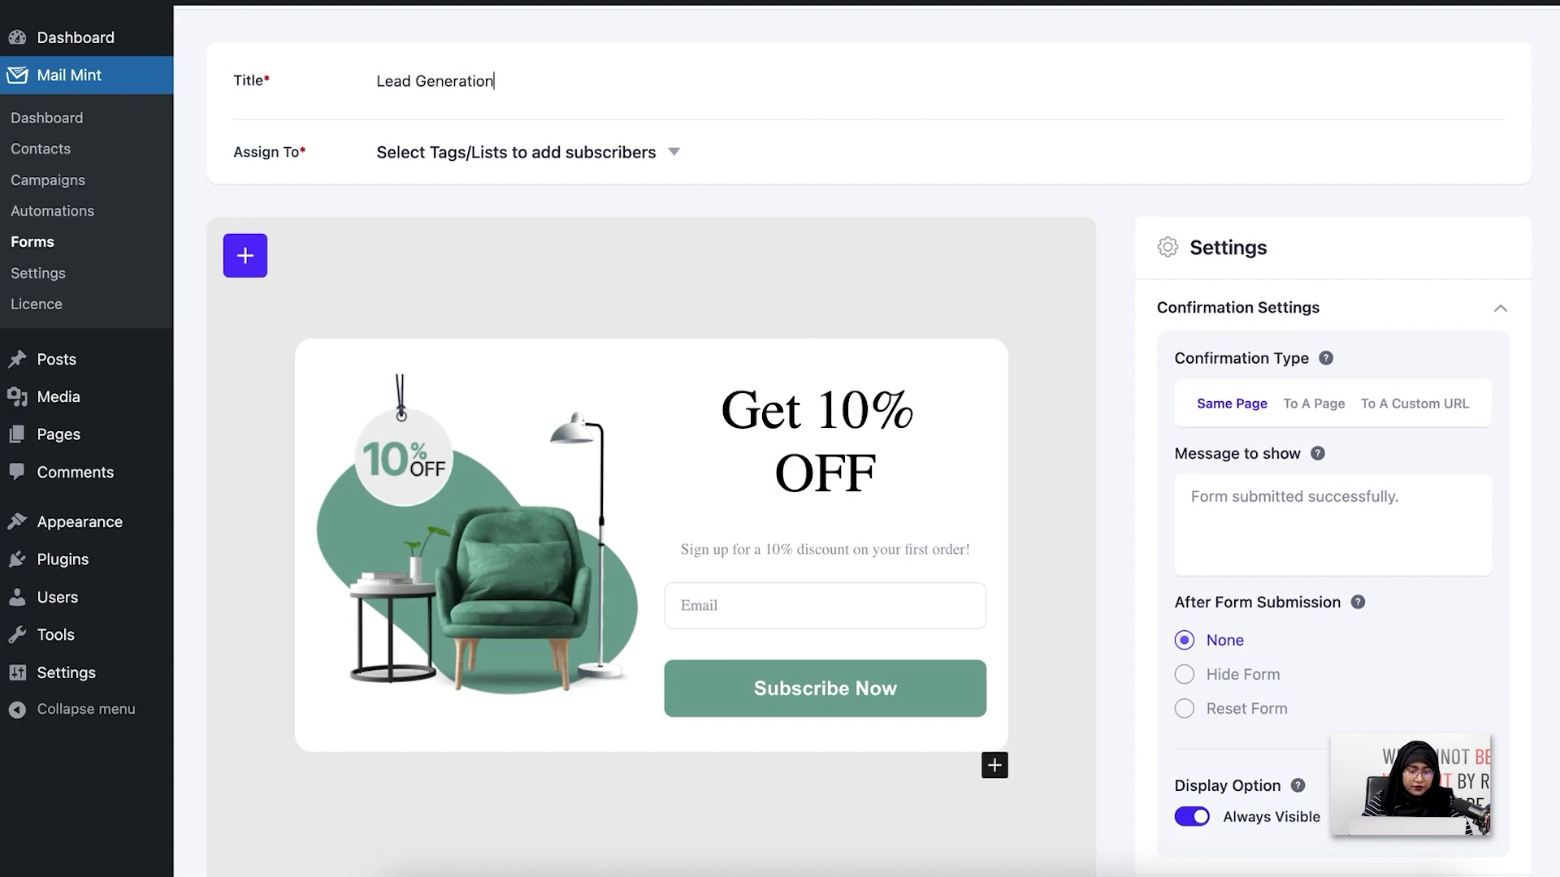
{"action": "type", "text": " Form"}
{"action": "scroll", "coordinate": [550, 180], "scroll_direction": "up", "scroll_amount": 2}
Assign new subscribers to the Potential Customers list under Assign To
{"action": "left_click", "coordinate": [550, 233]}
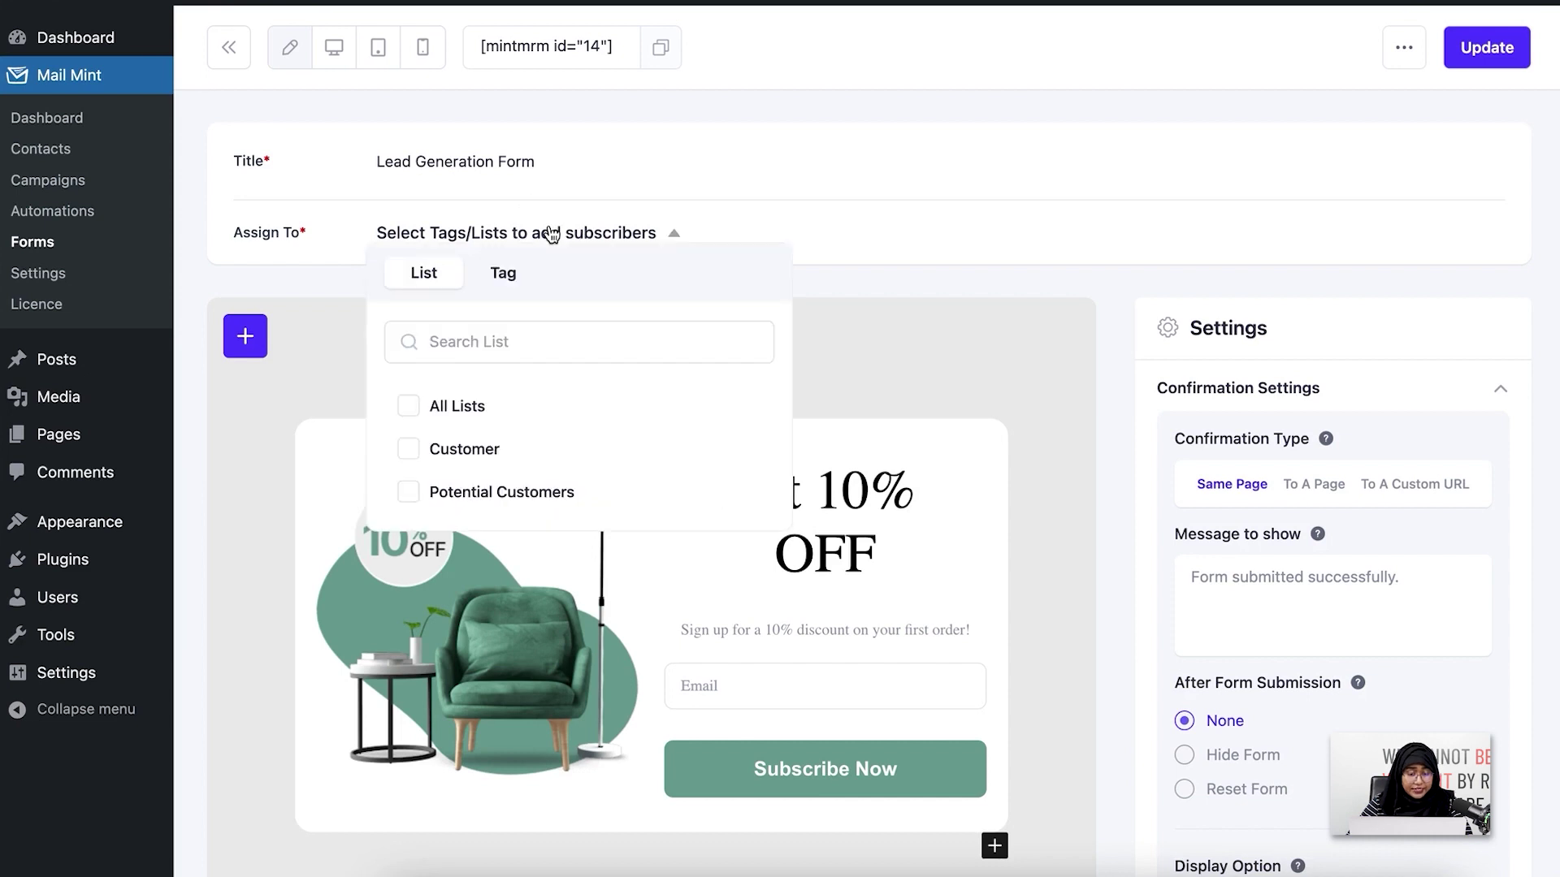
{"action": "left_click", "coordinate": [599, 503]}
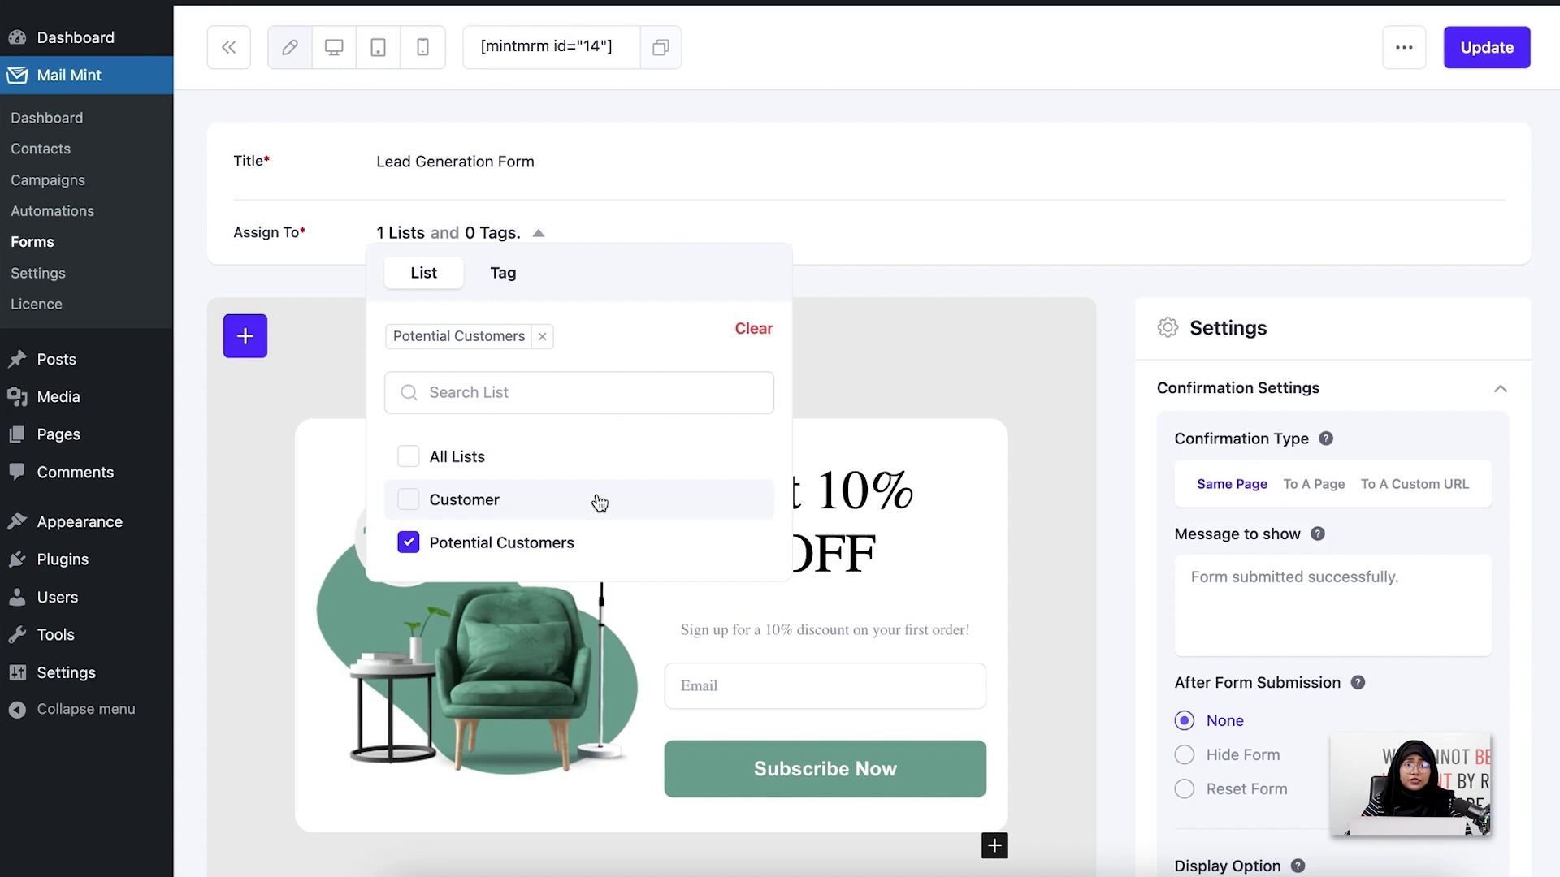
{"action": "left_click", "coordinate": [540, 231]}
{"action": "scroll", "coordinate": [710, 244], "scroll_direction": "down", "scroll_amount": 3}
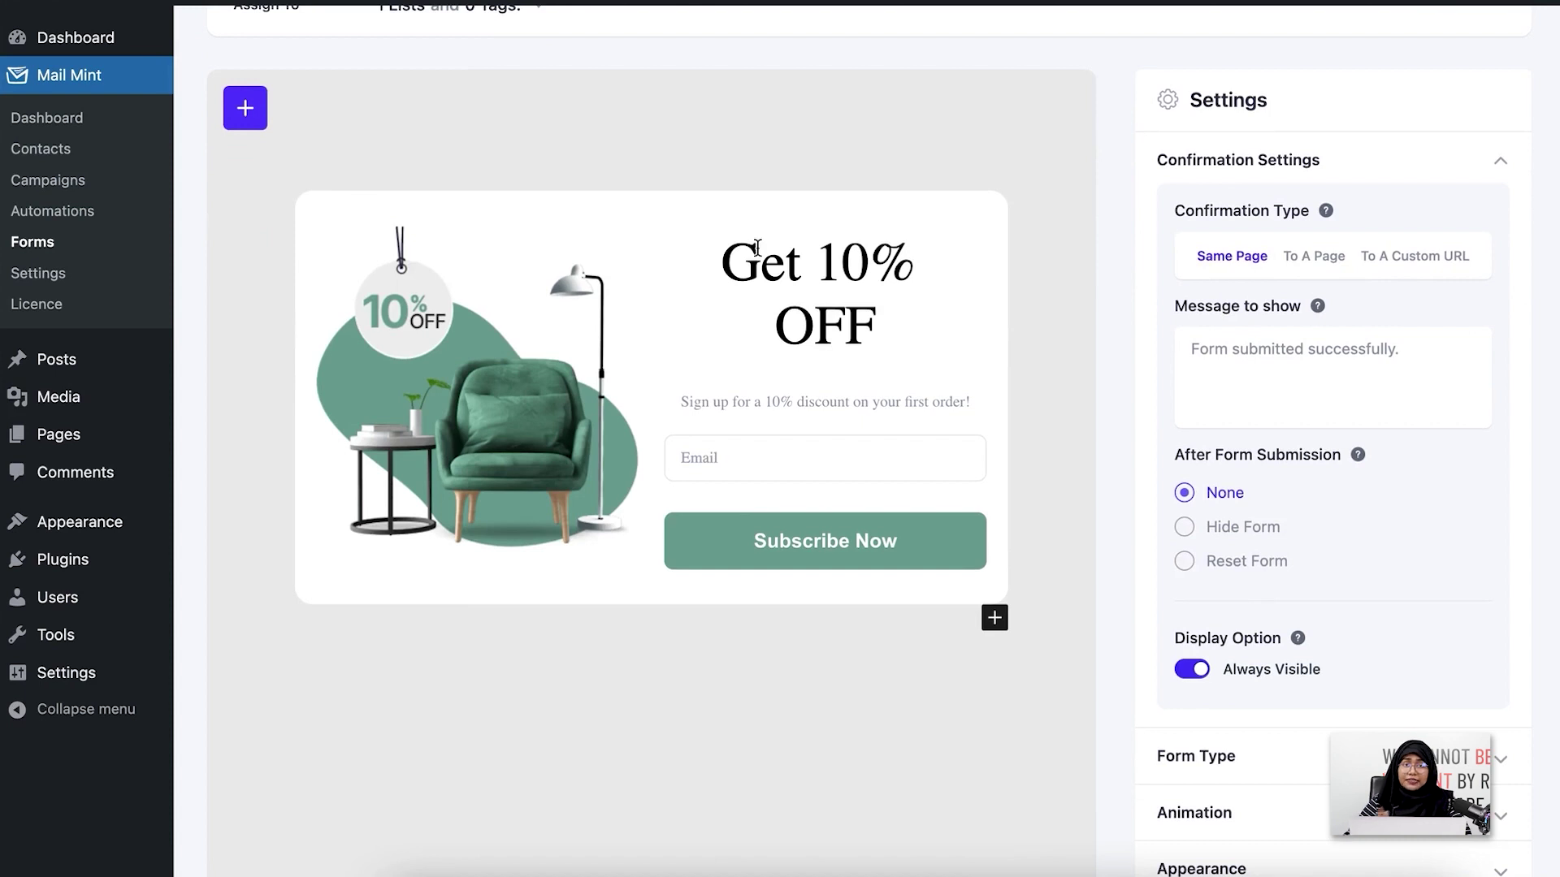
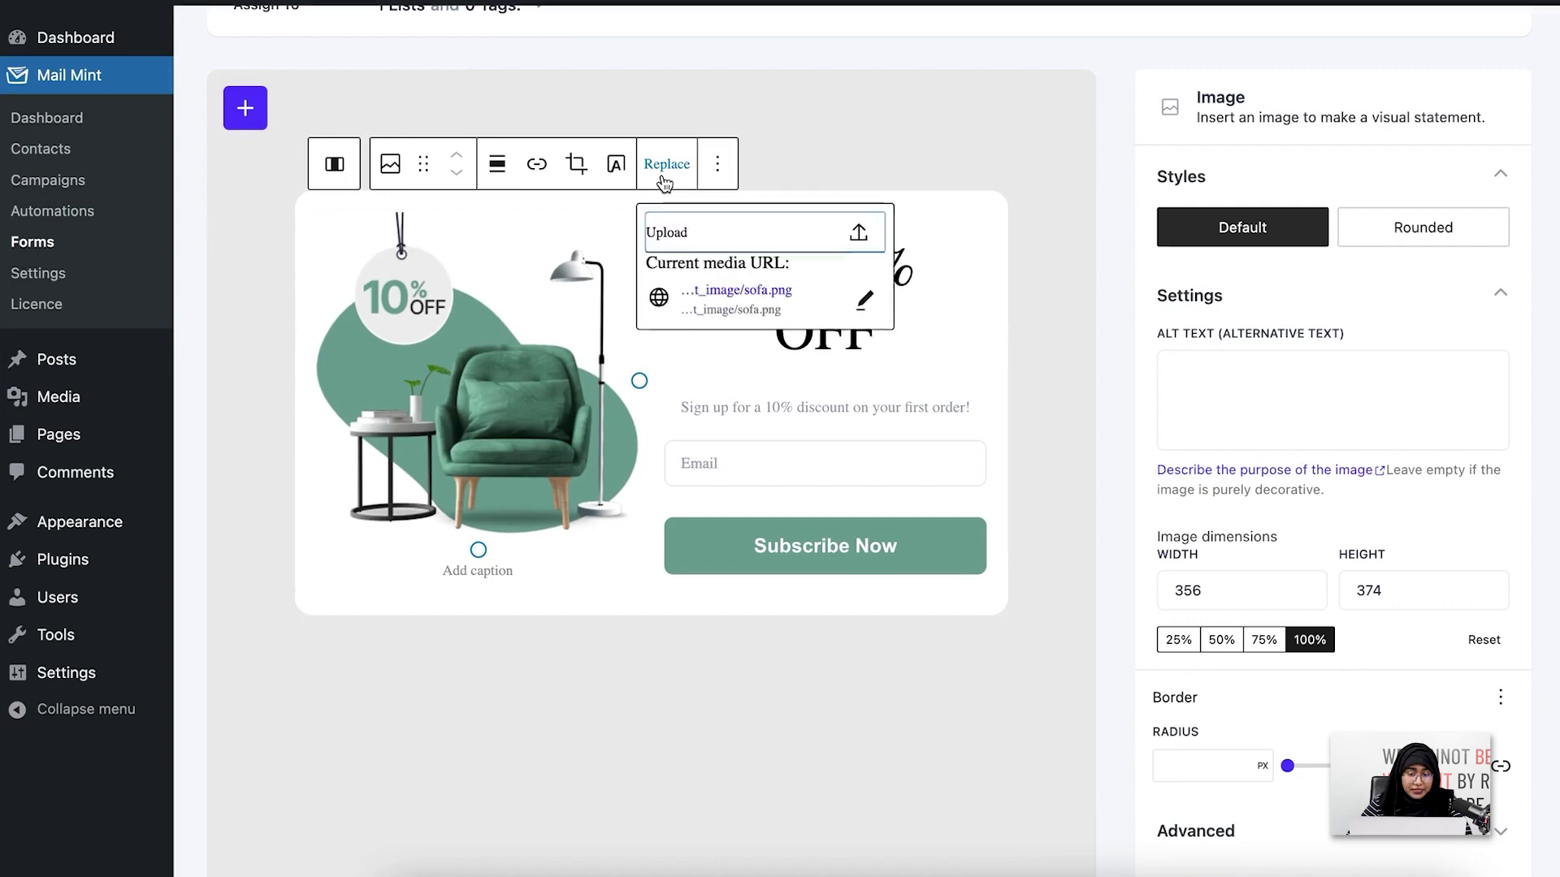
Replace the sofa picture with the uploaded Simple Neutral FREE GUIDE lead magnet PNG
{"action": "left_click", "coordinate": [761, 234]}
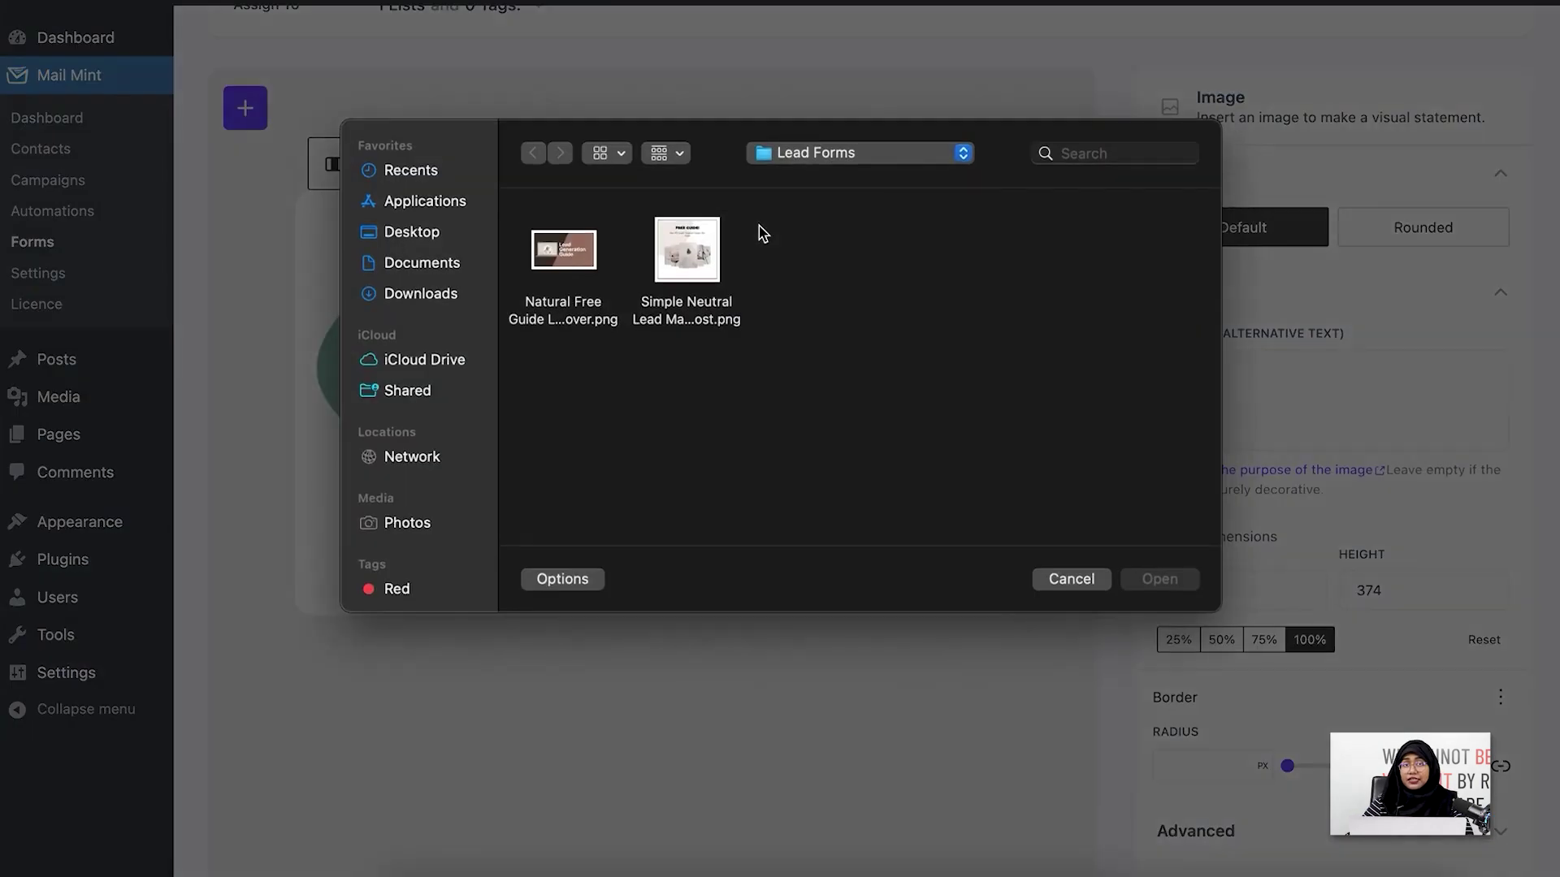
{"action": "left_click", "coordinate": [690, 255]}
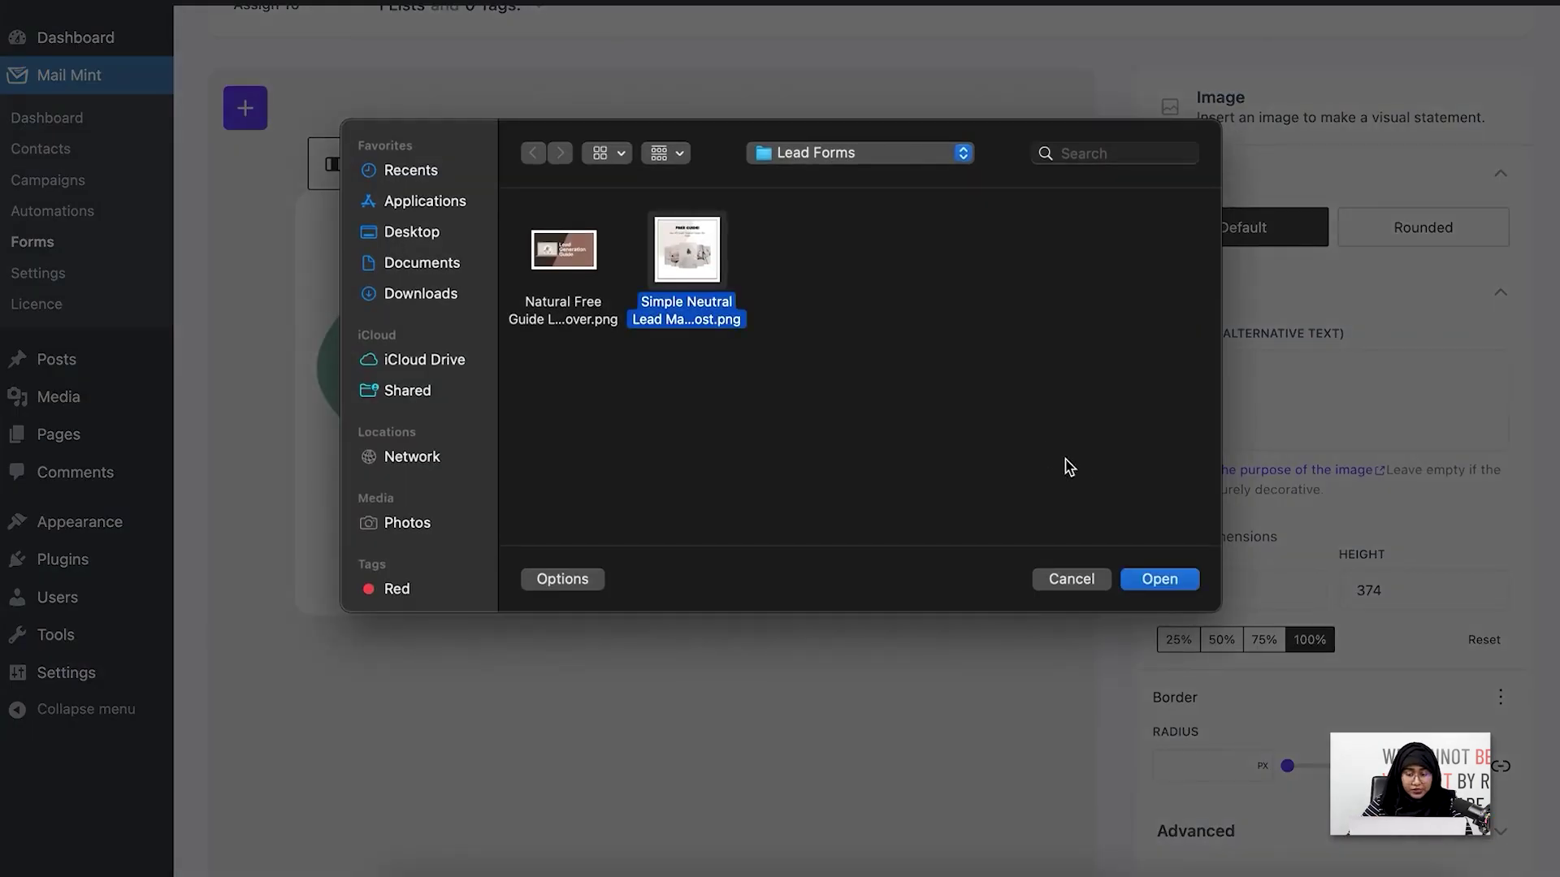
{"action": "left_click", "coordinate": [1172, 585]}
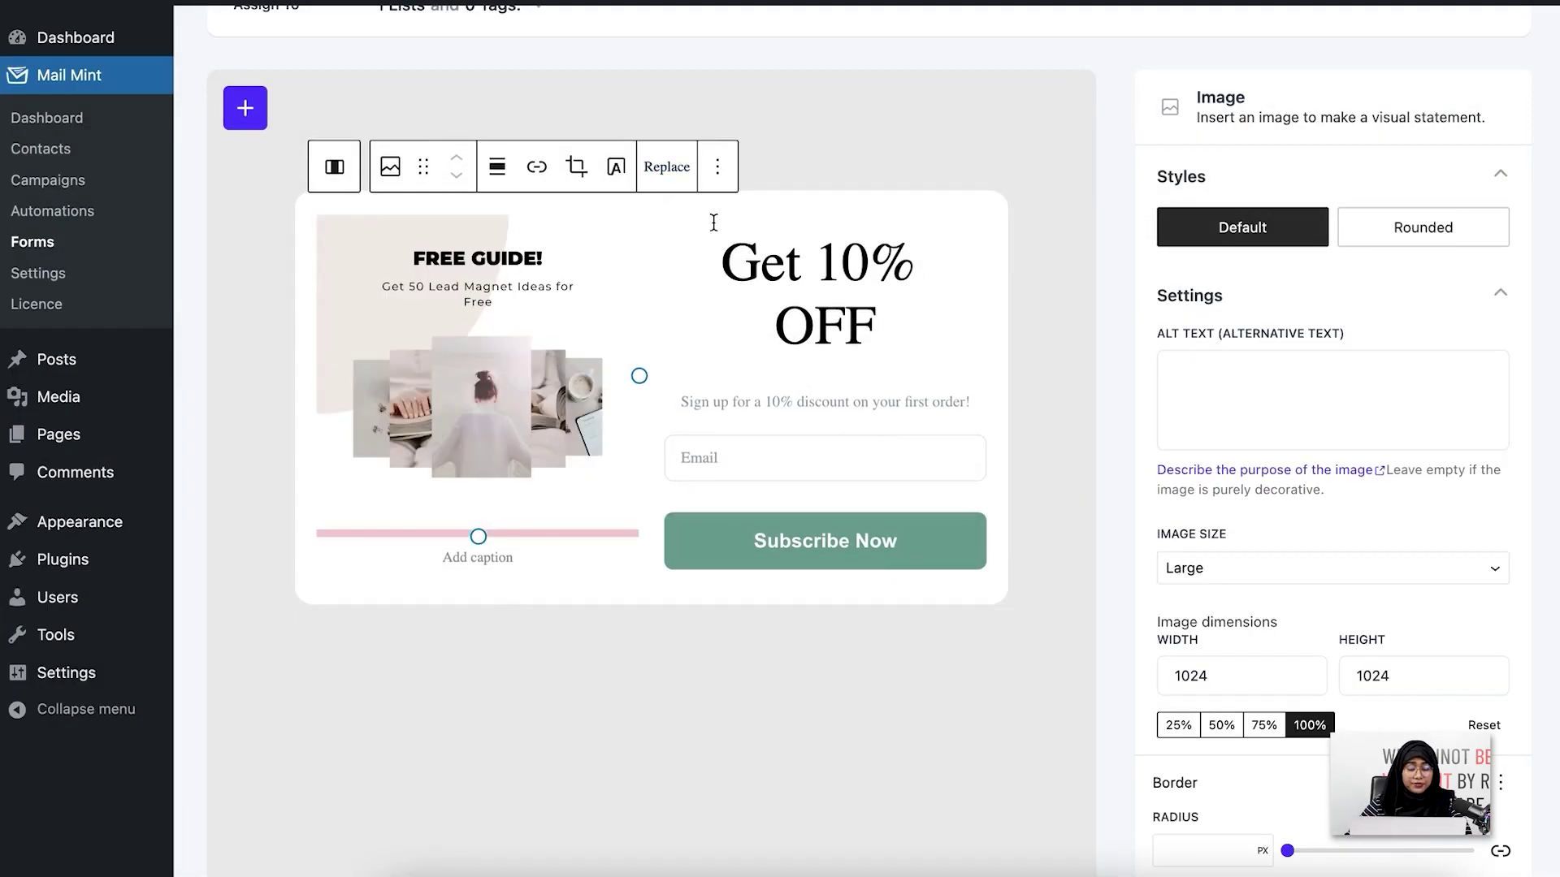
{"action": "left_click_drag", "start_coordinate": [728, 254], "coordinate": [889, 335]}
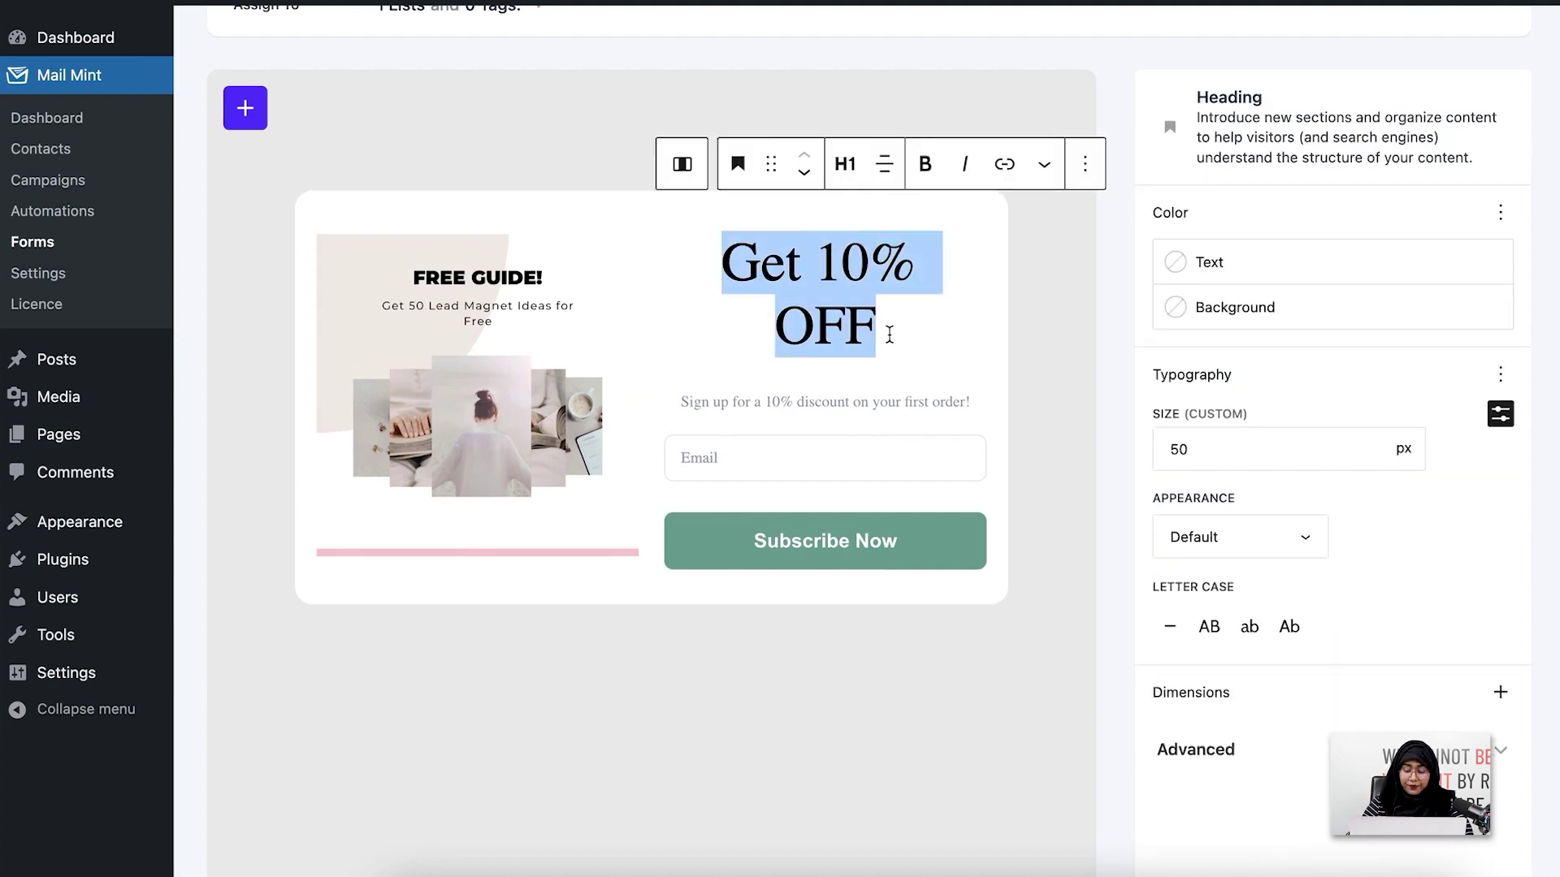
Retype the heading as 'Sign Up Now!' and the subtitle as 'Subscribe to get the freebie!'
{"action": "key", "text": "BackSpace"}
{"action": "type", "text": "Si"}
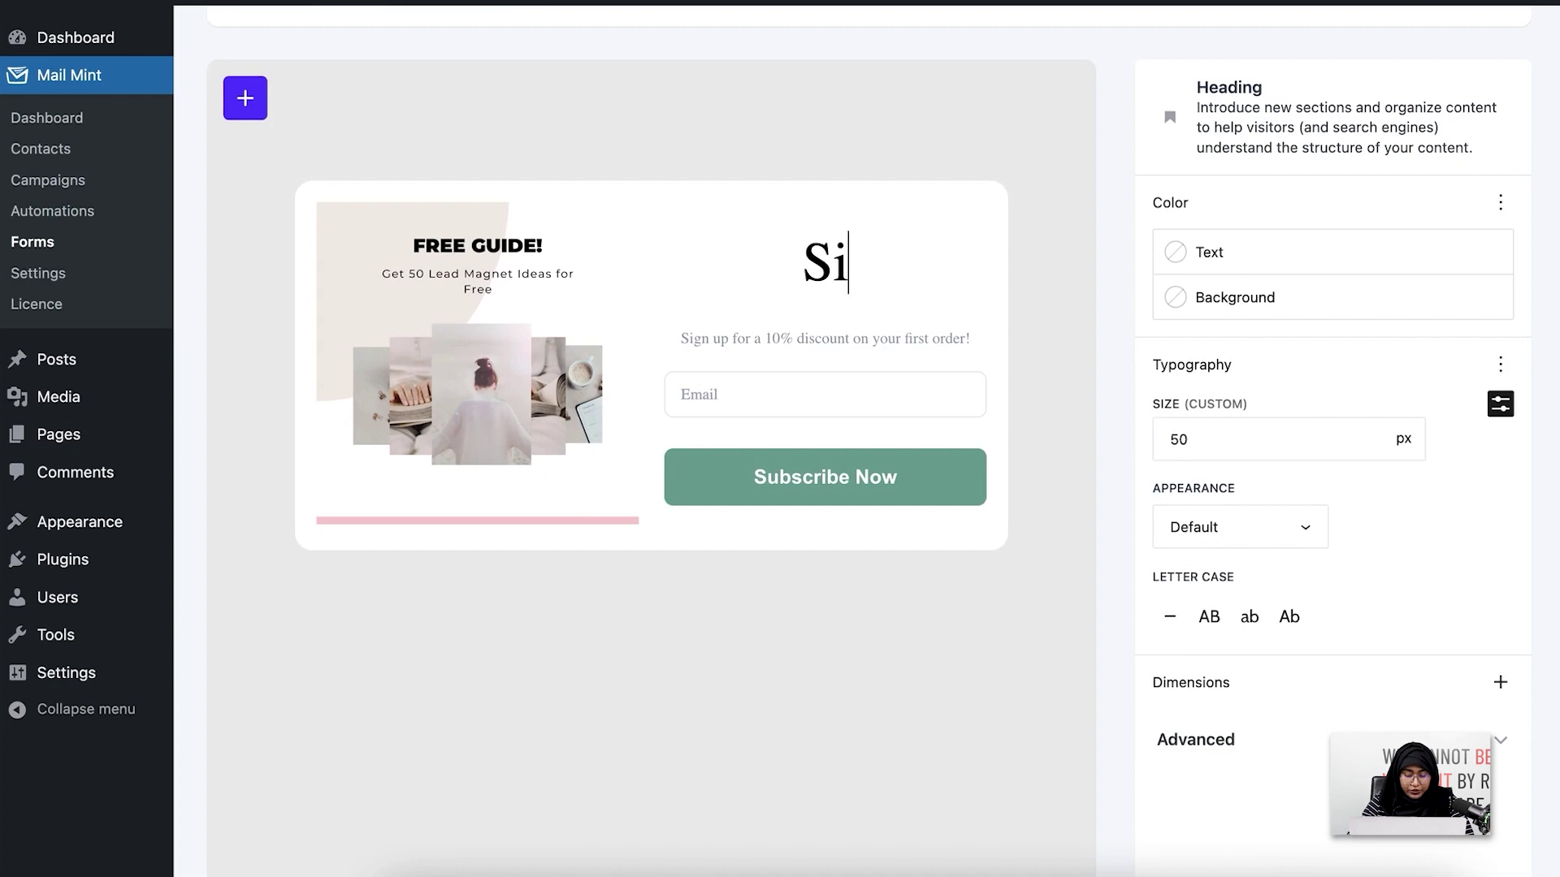
{"action": "type", "text": "gn U"}
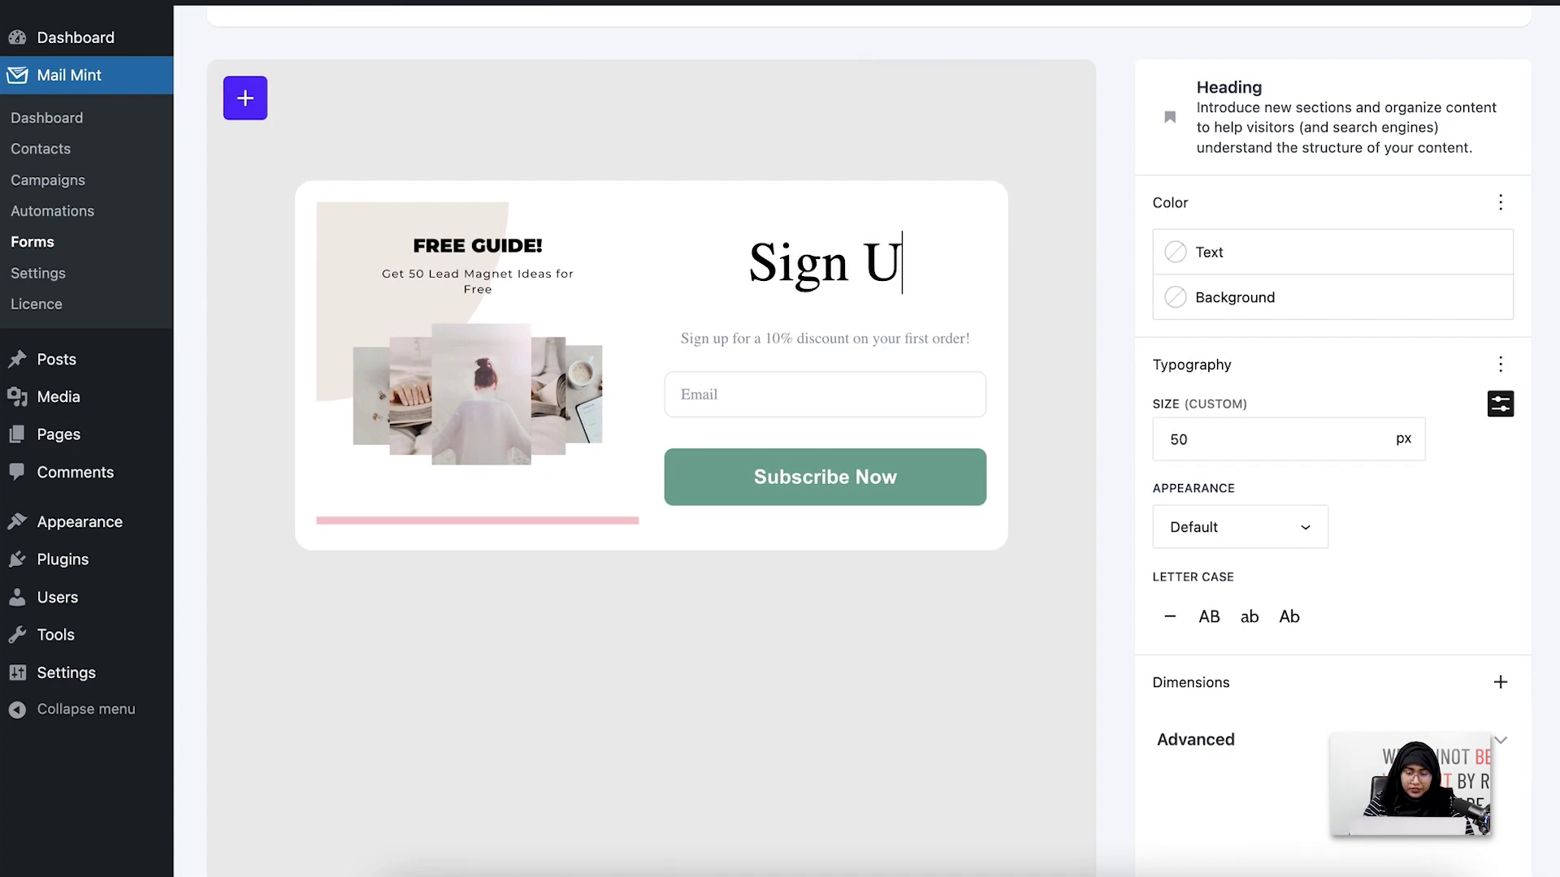
{"action": "type", "text": "p"}
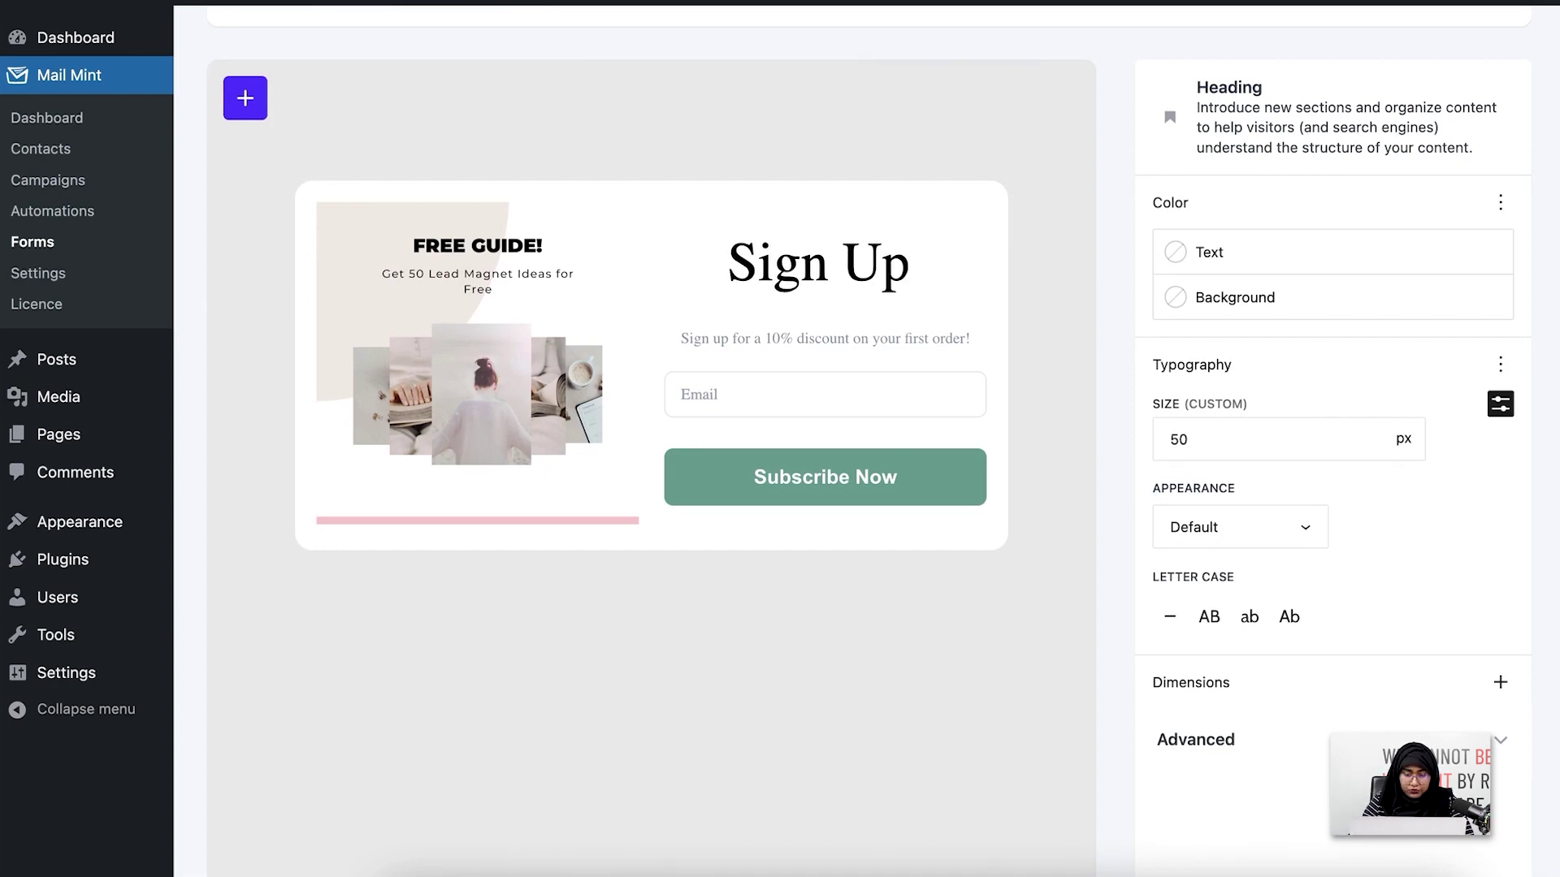
{"action": "type", "text": " Now!"}
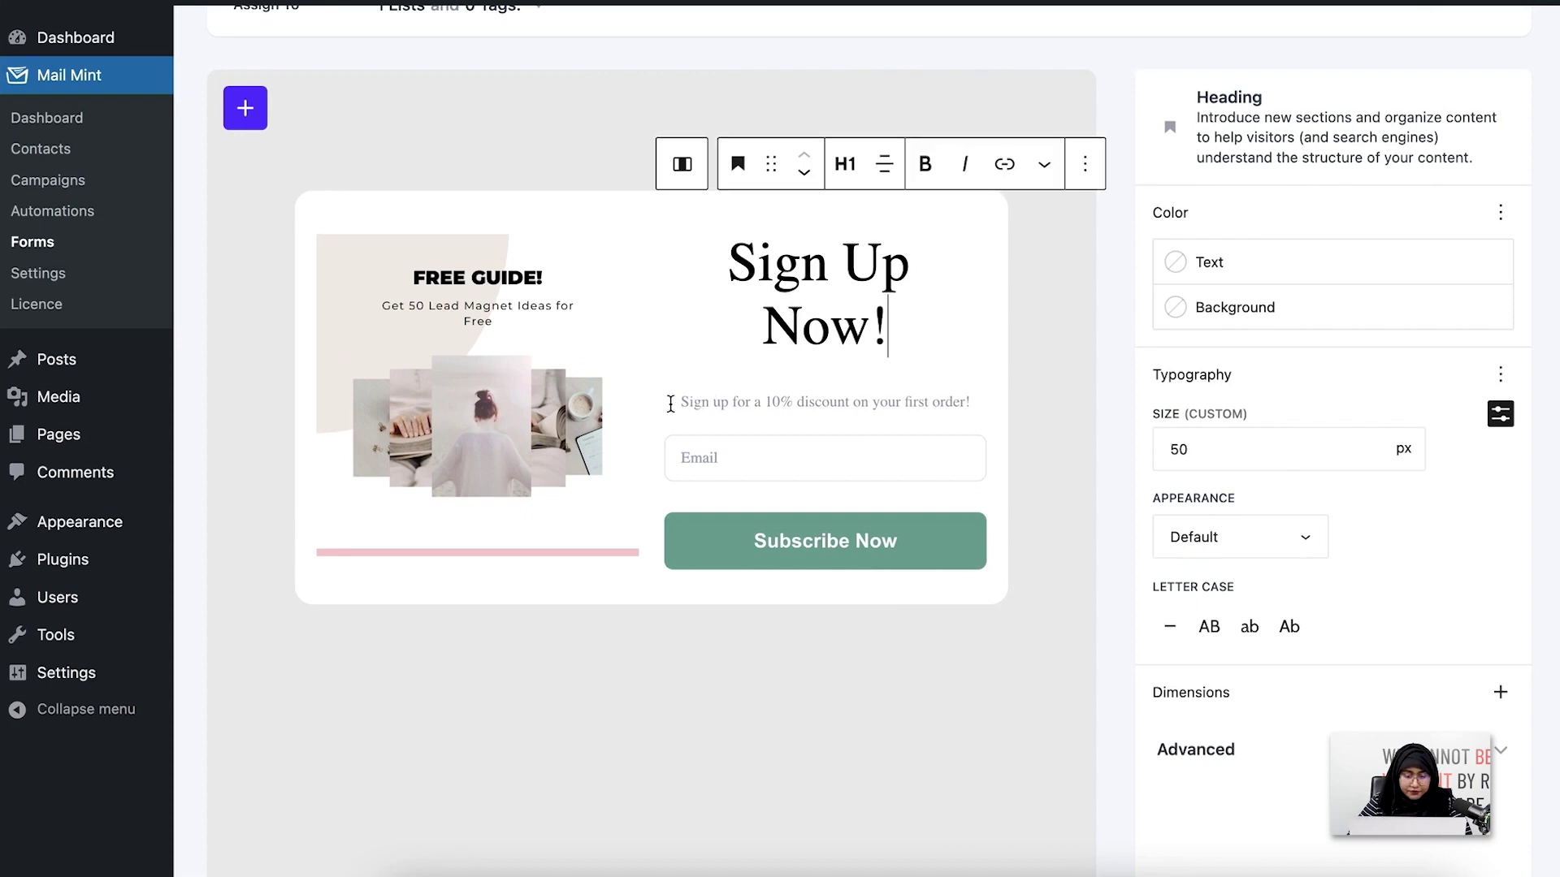
{"action": "left_click_drag", "start_coordinate": [672, 400], "coordinate": [873, 413]}
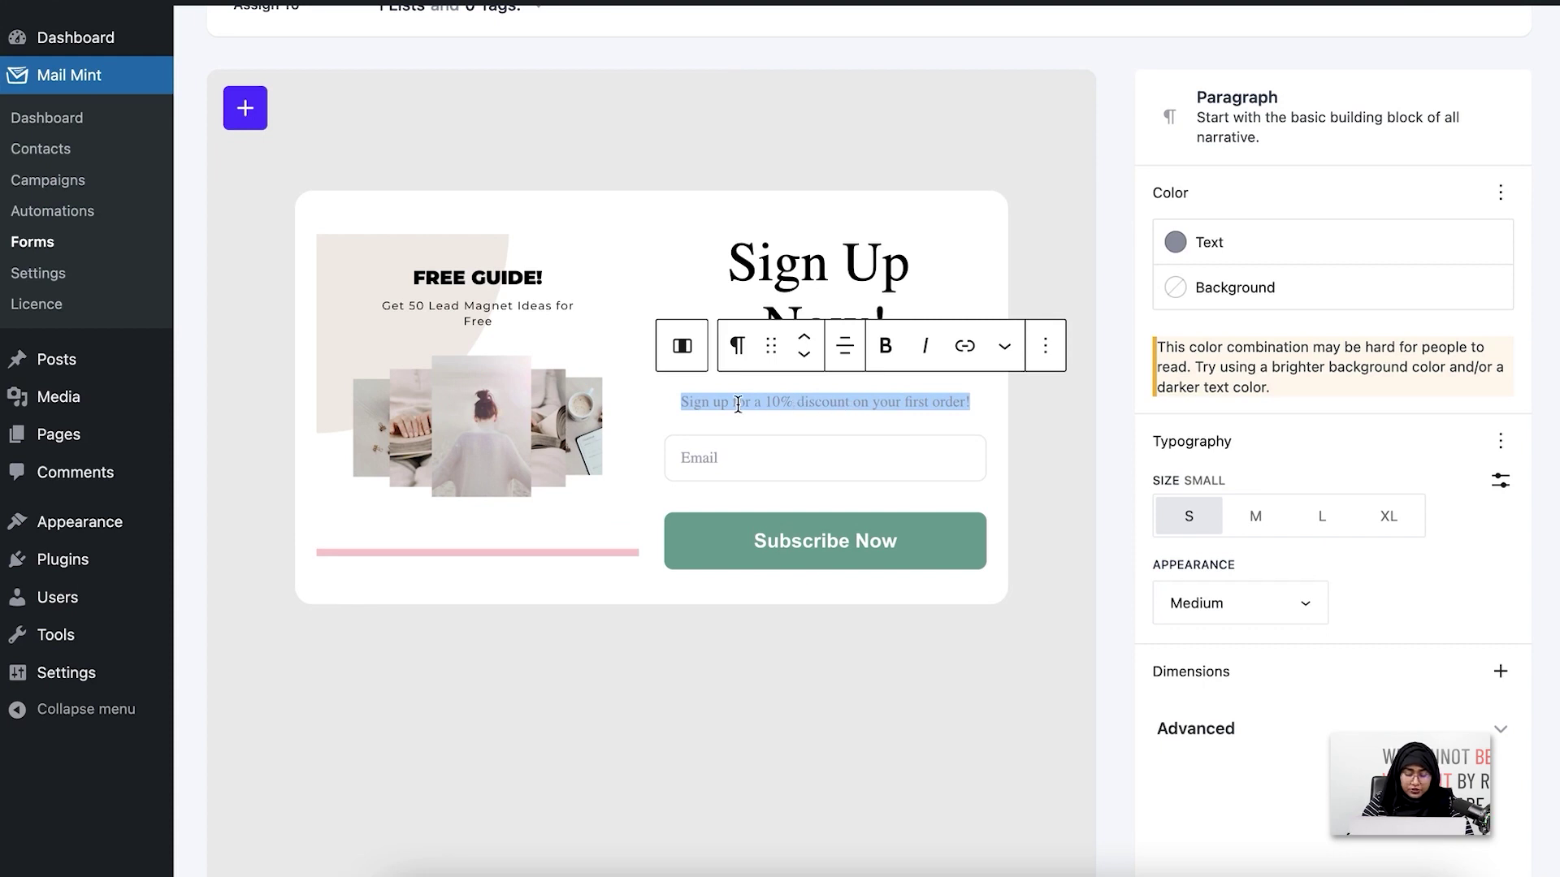
{"action": "type", "text": "Subs"}
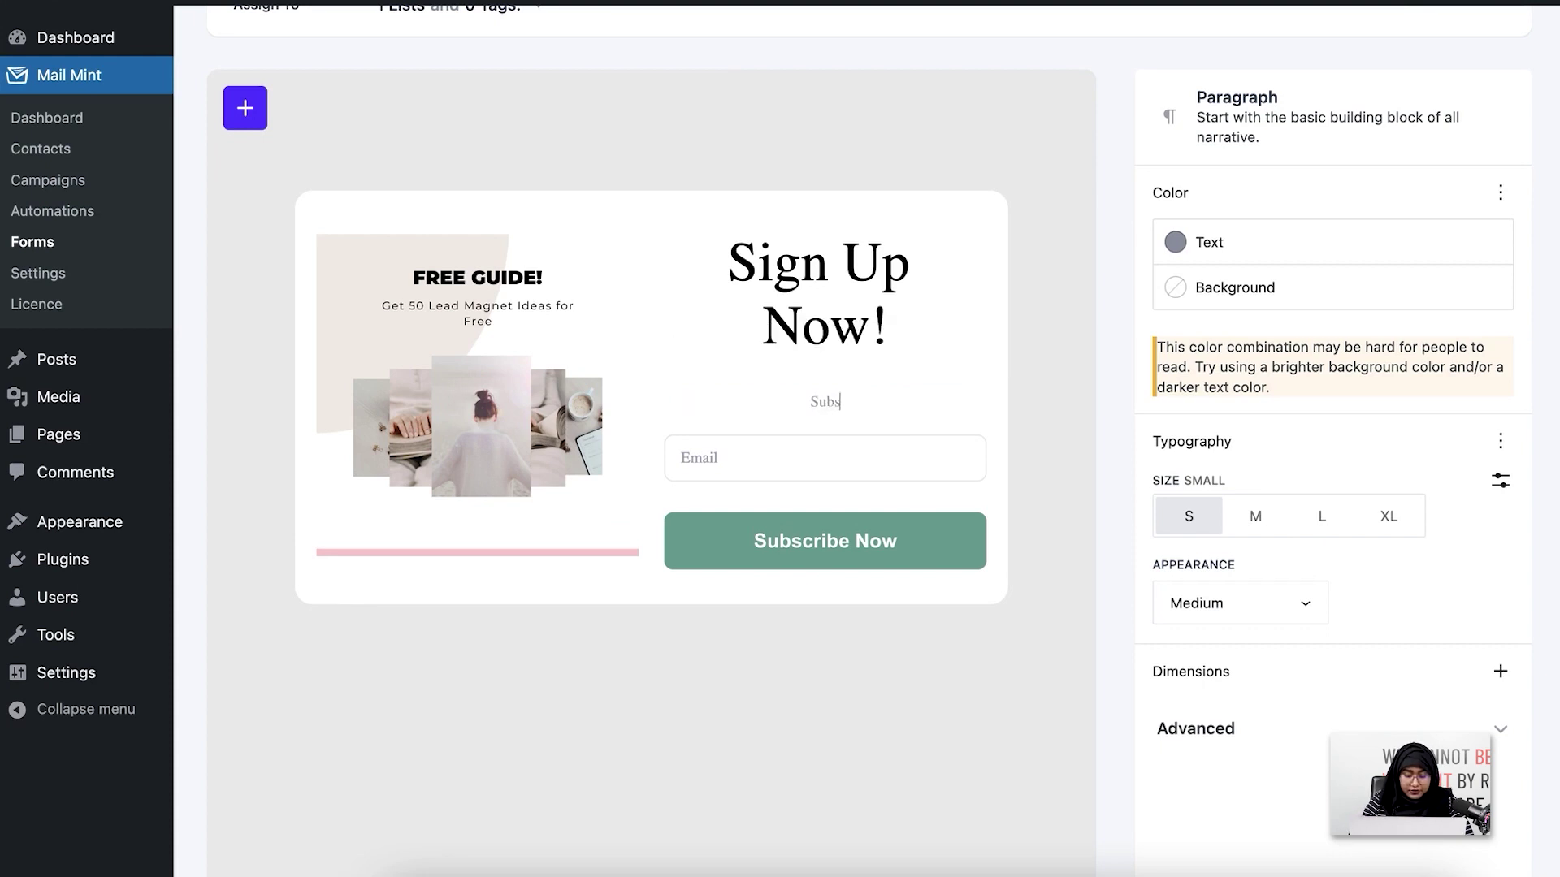
{"action": "type", "text": "cribe to get the"}
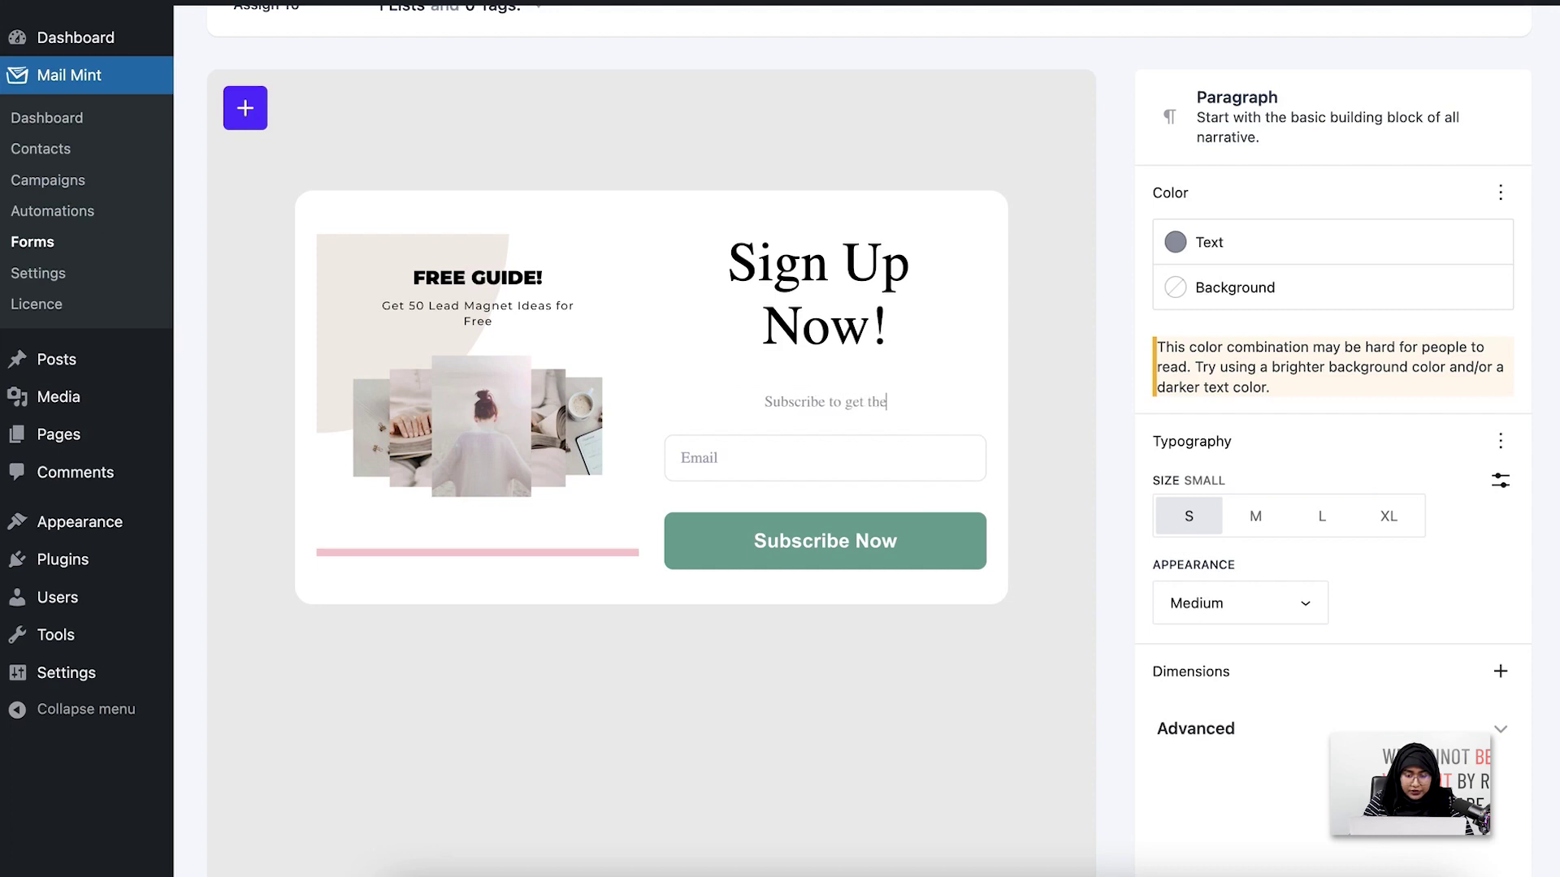
{"action": "type", "text": " freebie"}
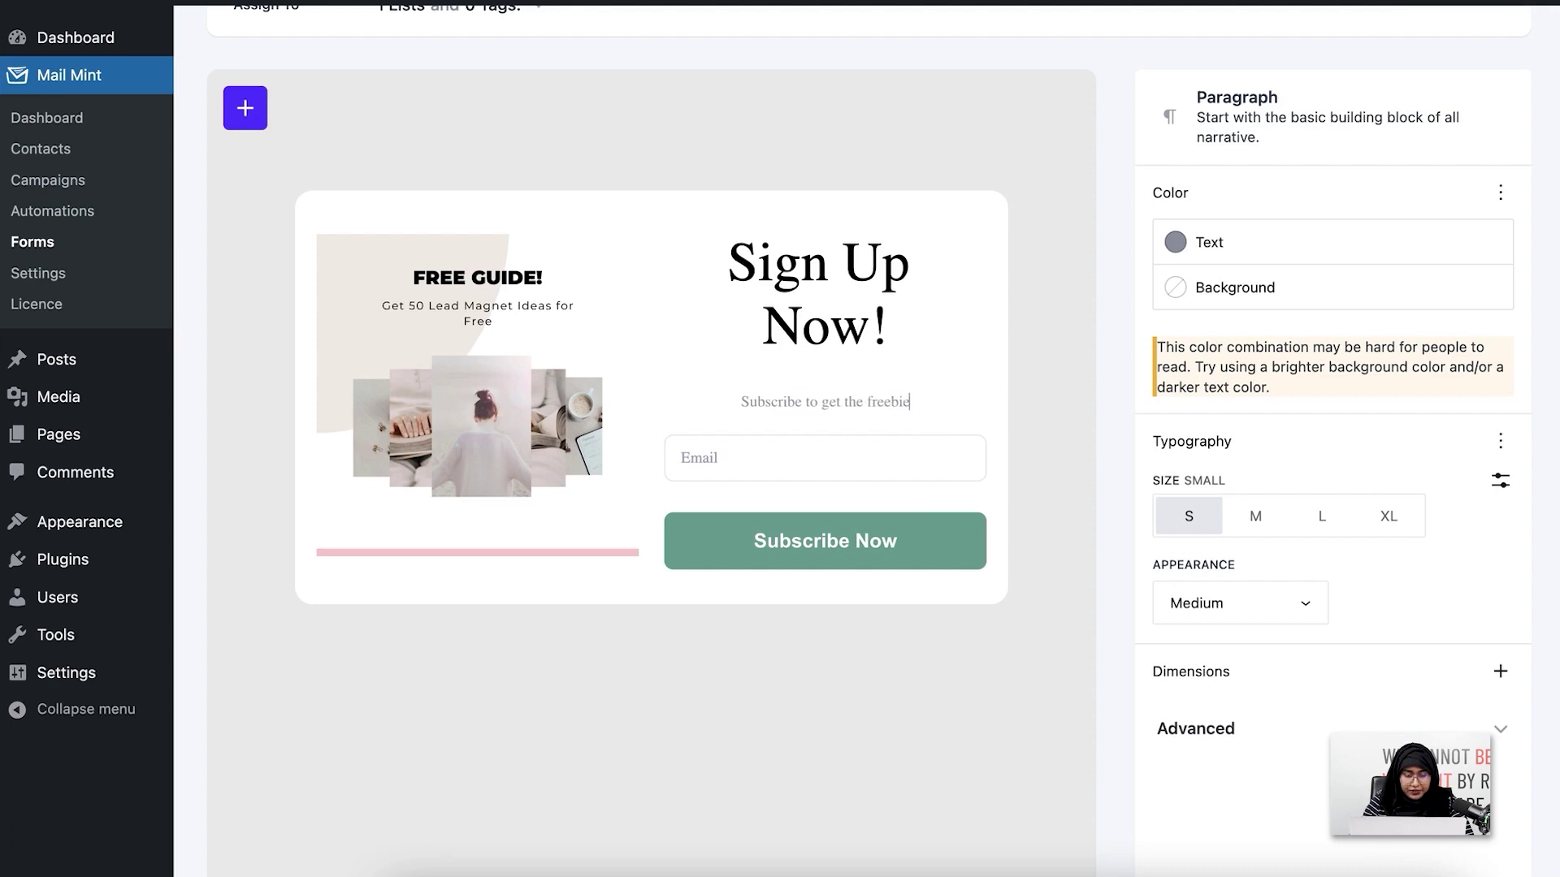
{"action": "type", "text": "!"}
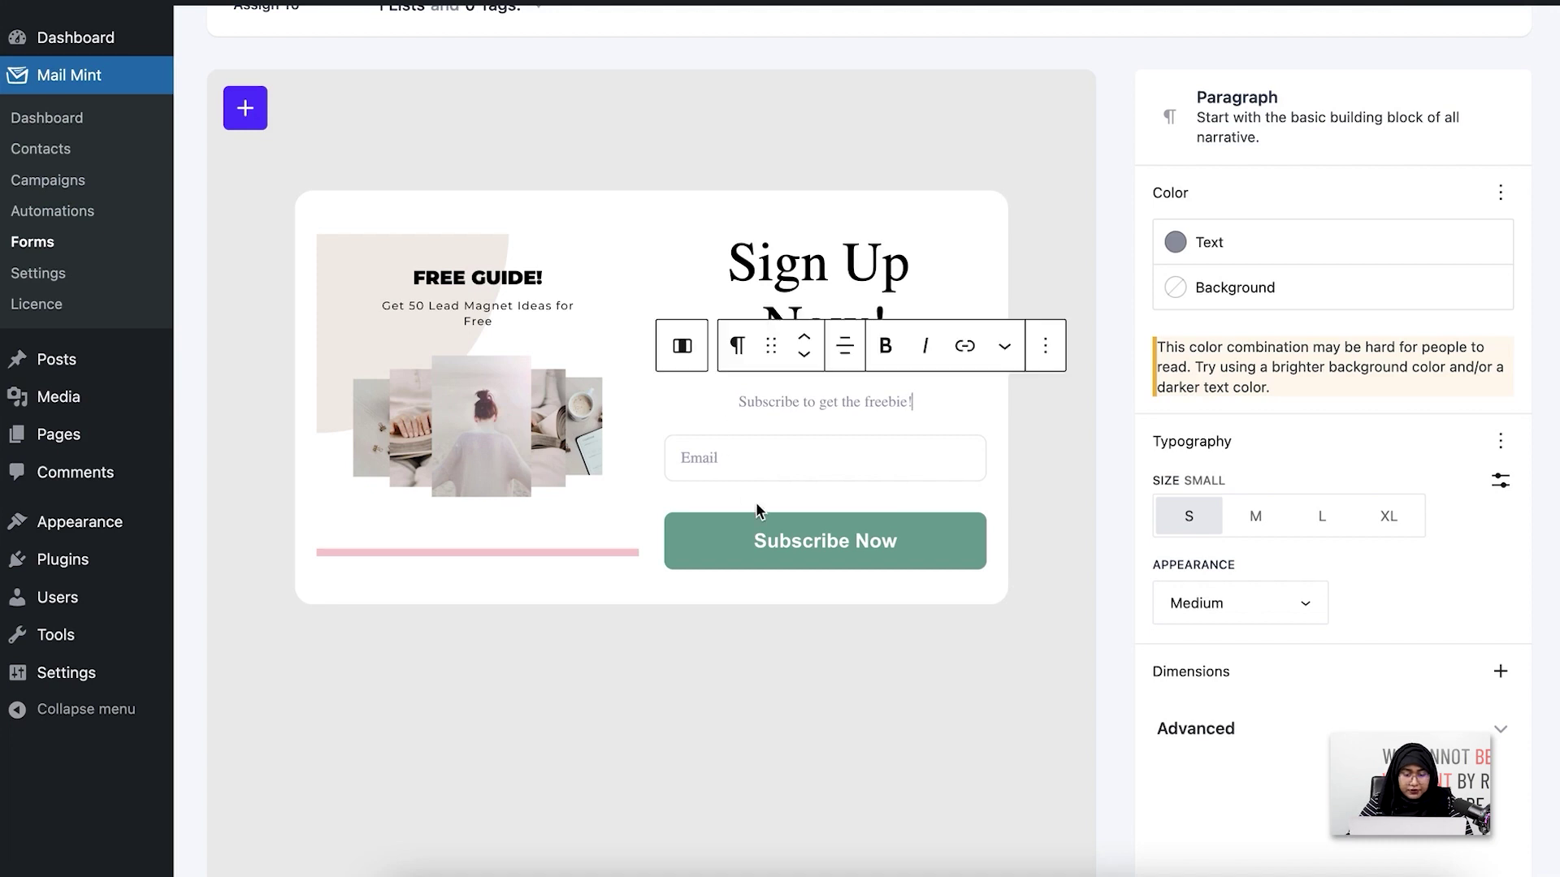
{"action": "left_click", "coordinate": [762, 497]}
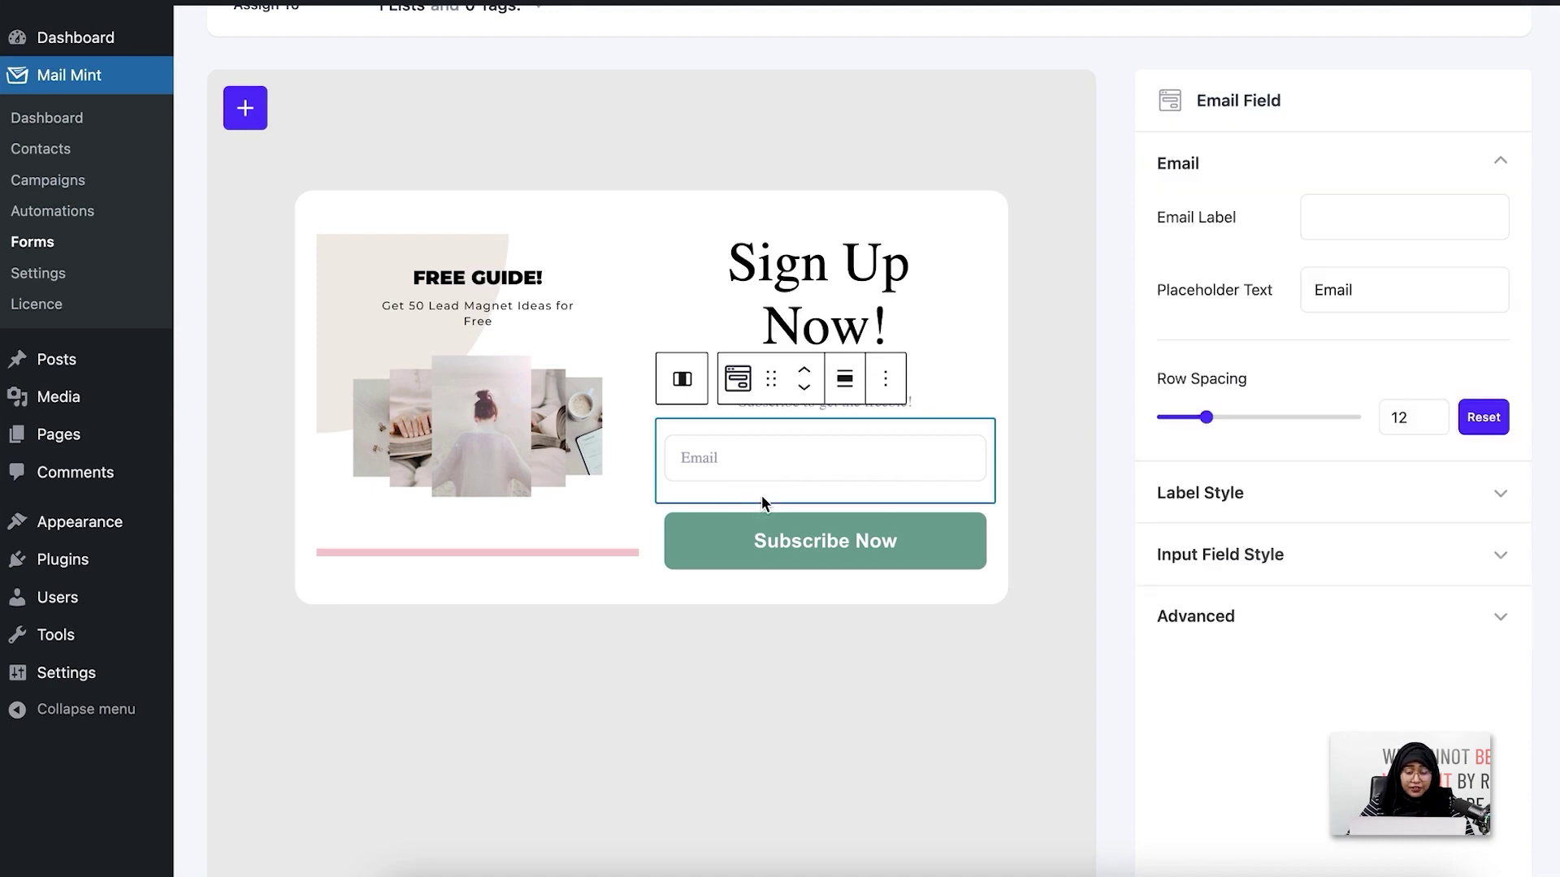
Add a First Name field block below the email field
{"action": "left_click", "coordinate": [244, 108]}
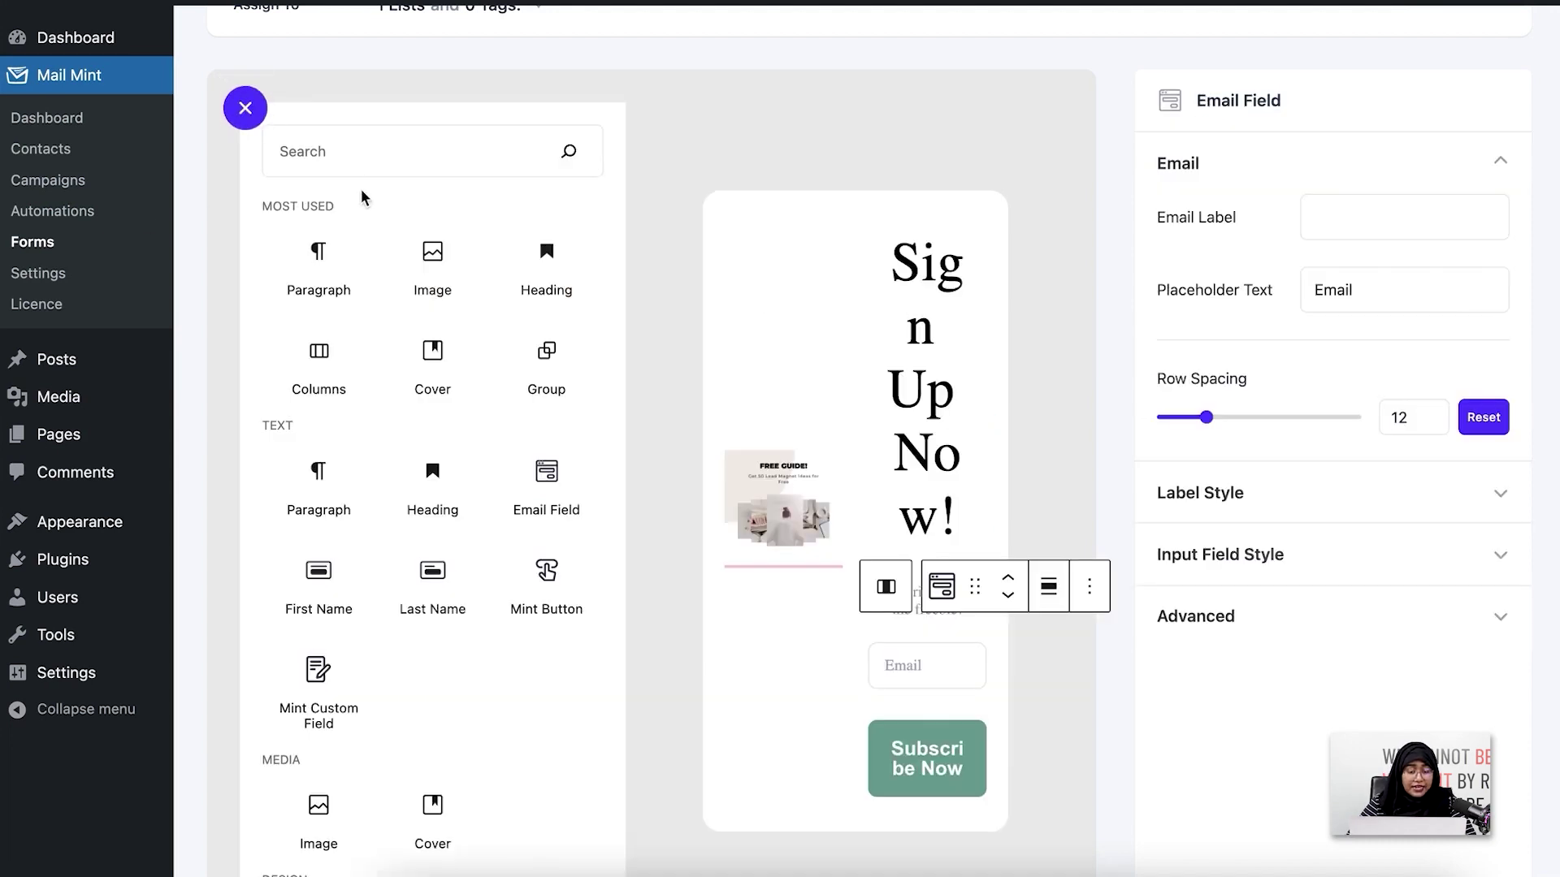
{"action": "left_click", "coordinate": [318, 585]}
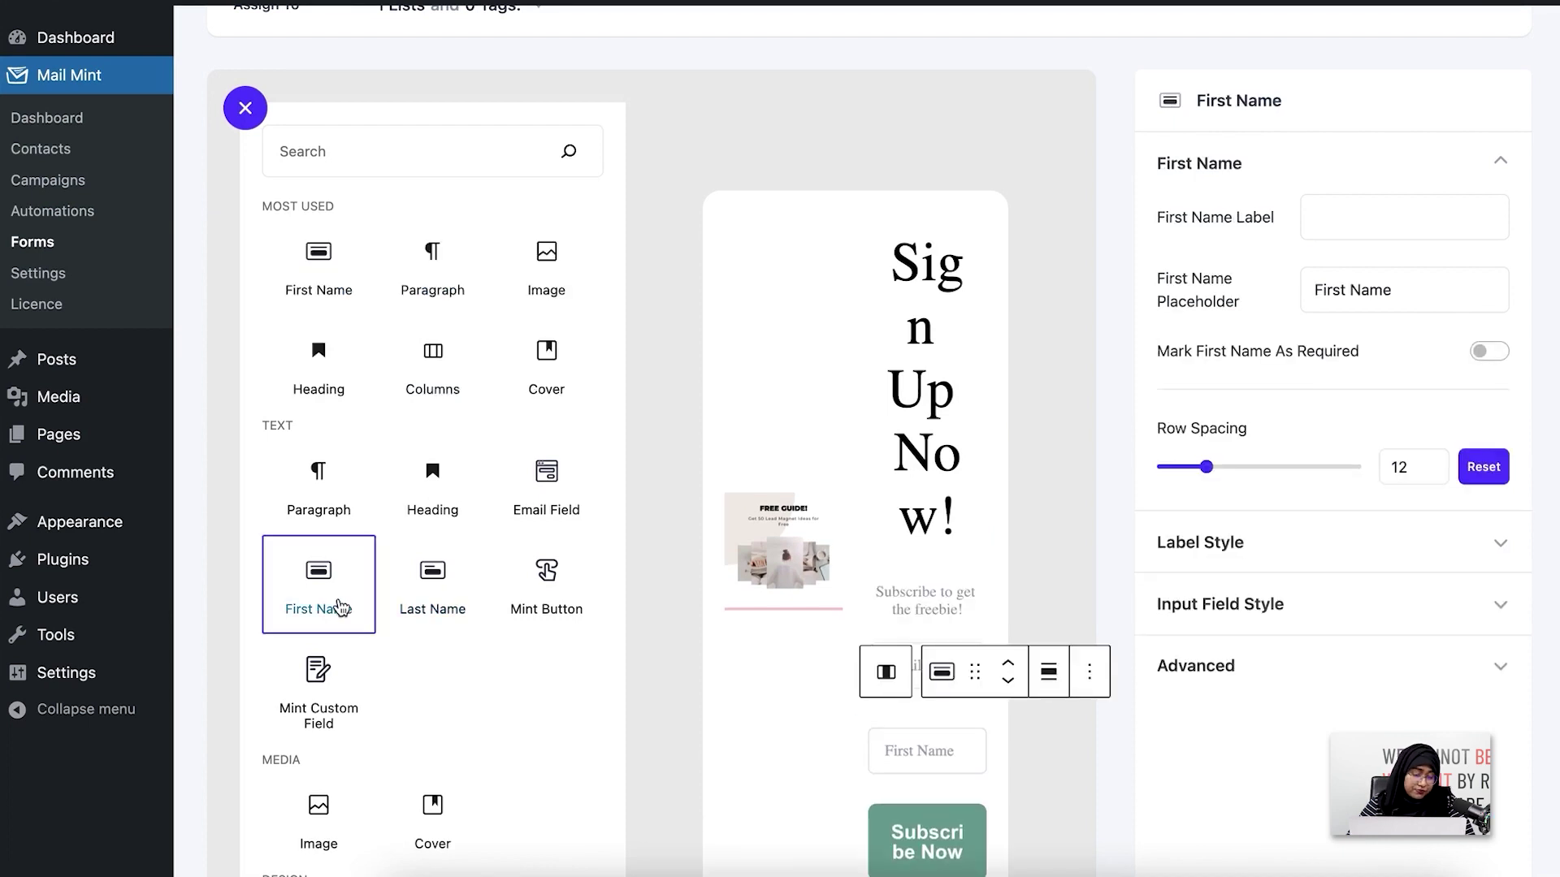
{"action": "left_click", "coordinate": [244, 108]}
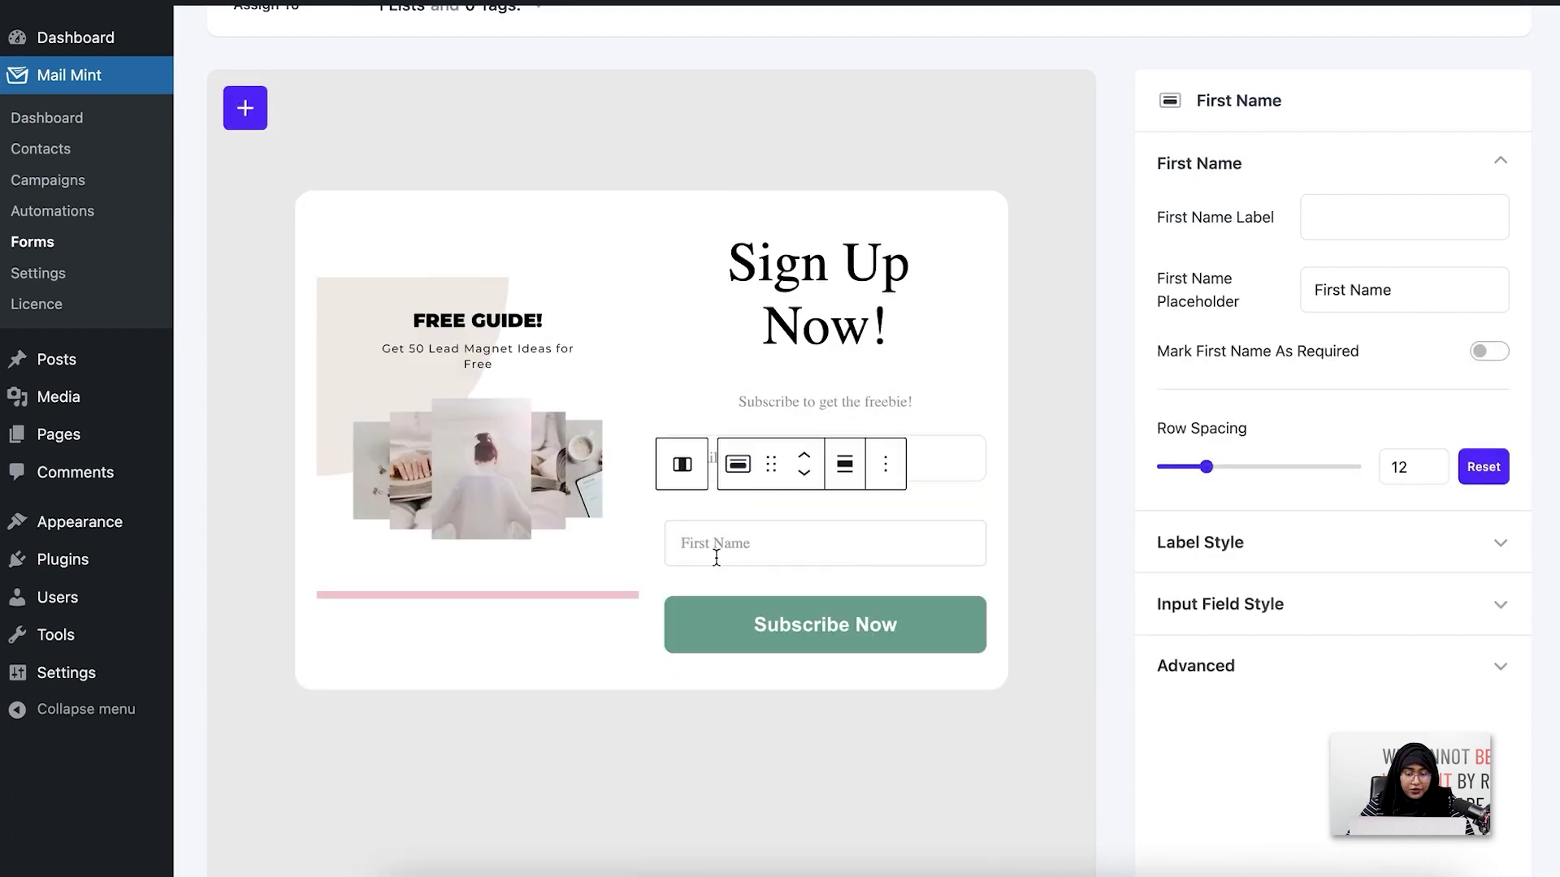
Color the 'Sign Up Now!' heading text pink
{"action": "left_click", "coordinate": [901, 258]}
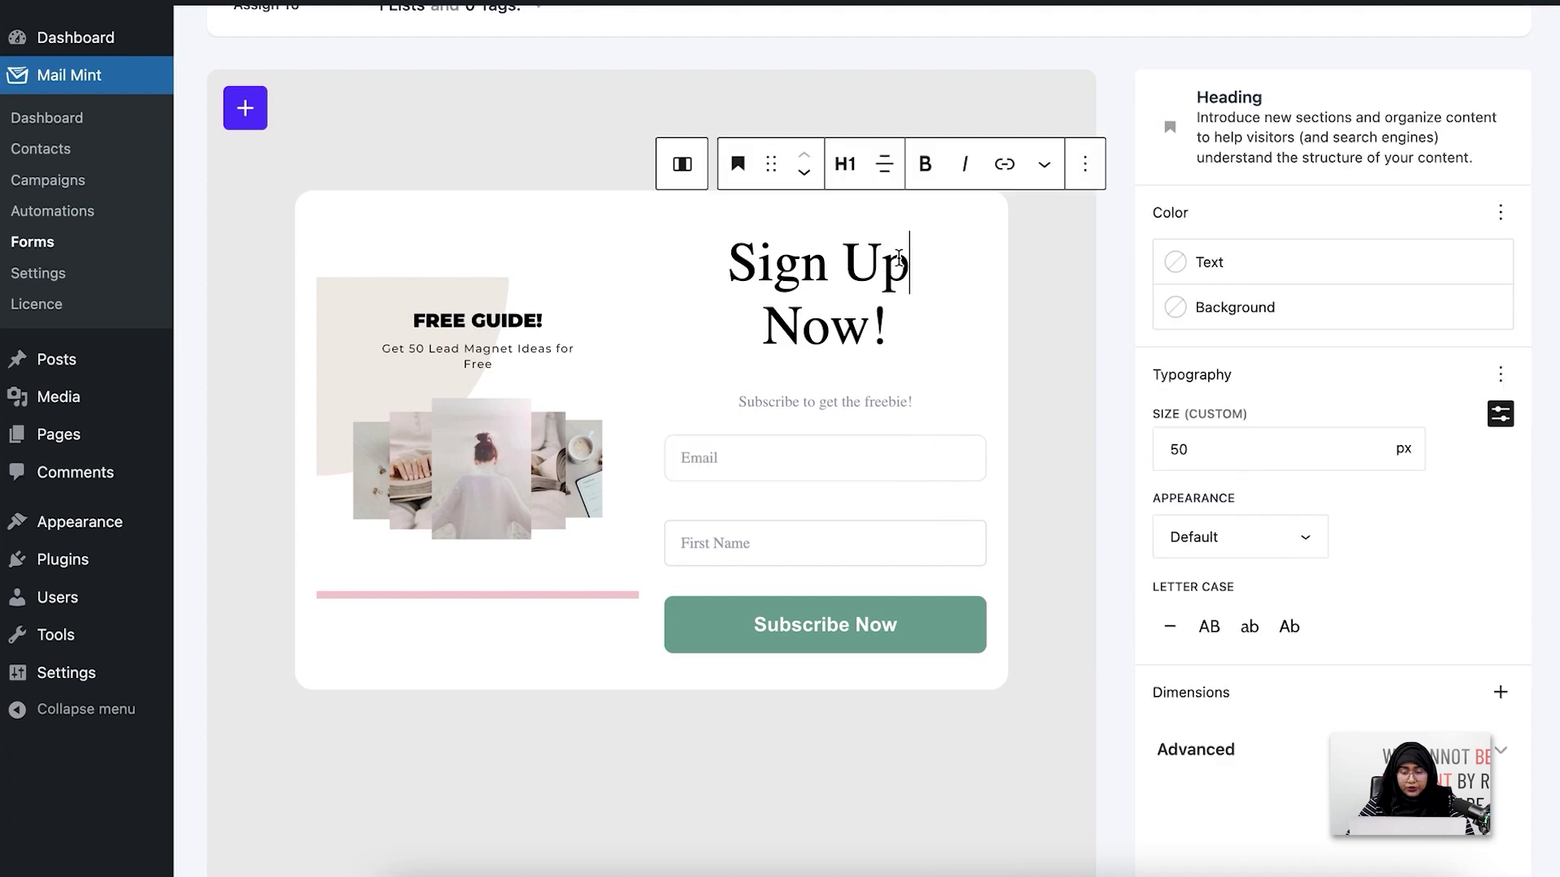
{"action": "left_click", "coordinate": [871, 310]}
{"action": "left_click_drag", "start_coordinate": [872, 310], "coordinate": [707, 247]}
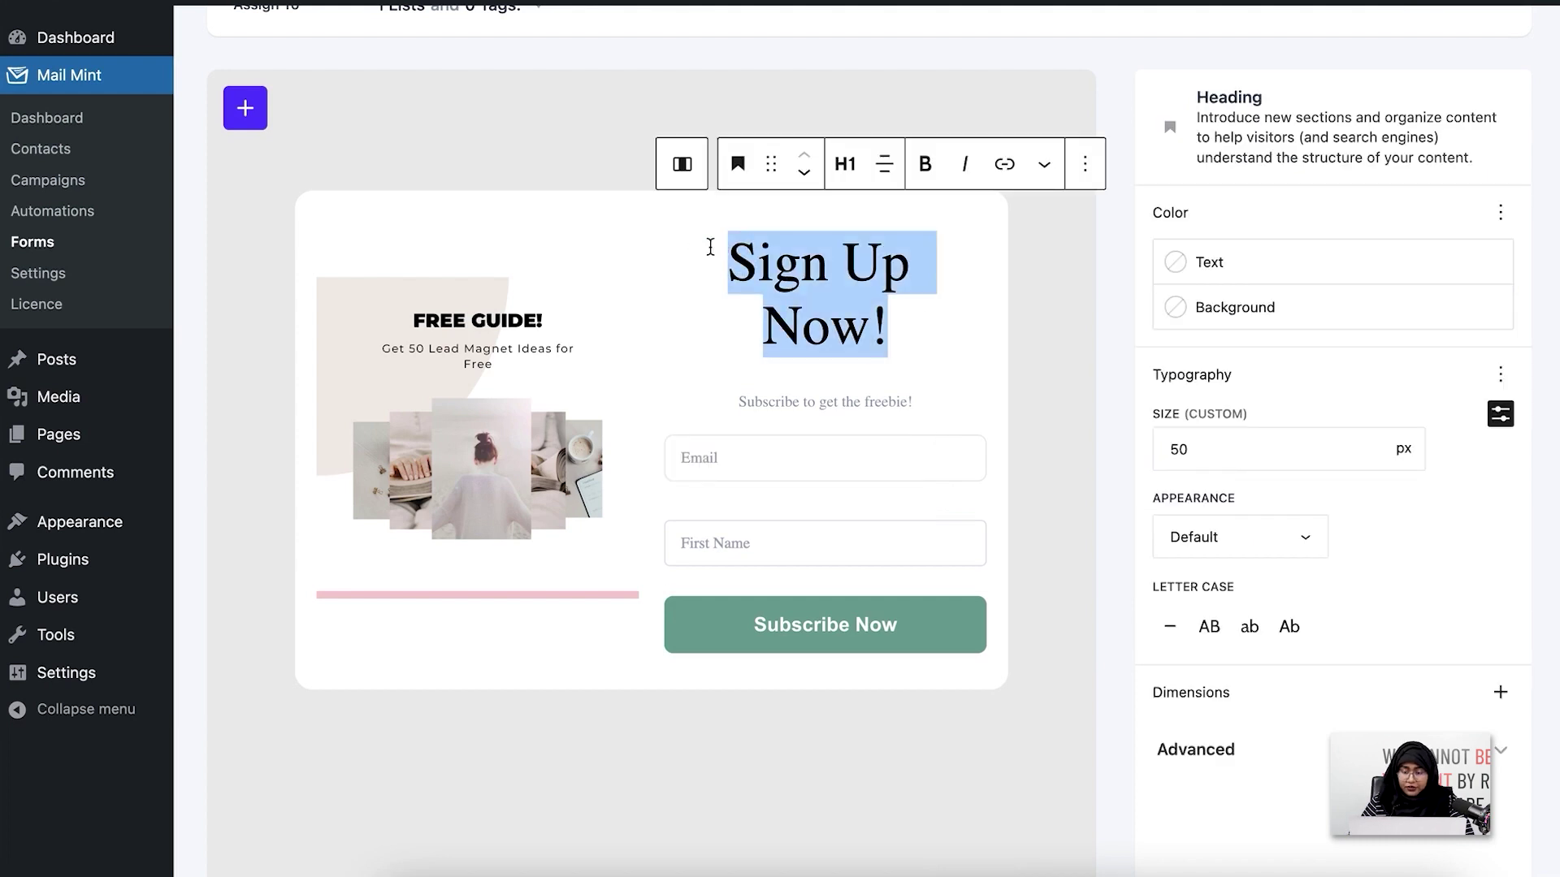
{"action": "left_click", "coordinate": [1232, 265]}
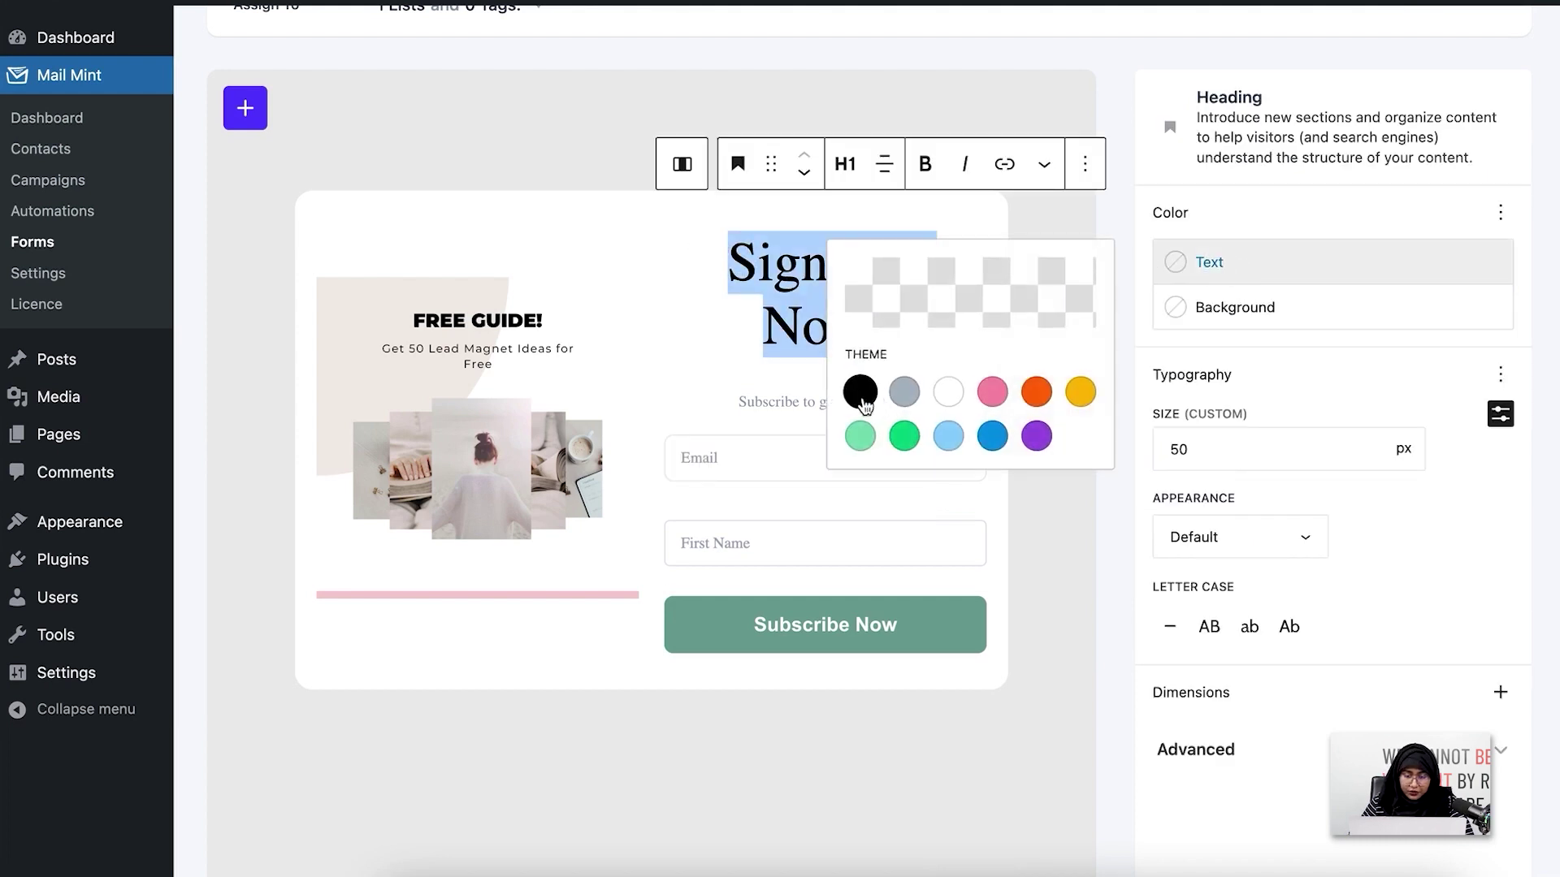
{"action": "left_click", "coordinate": [992, 391]}
{"action": "left_click", "coordinate": [746, 365]}
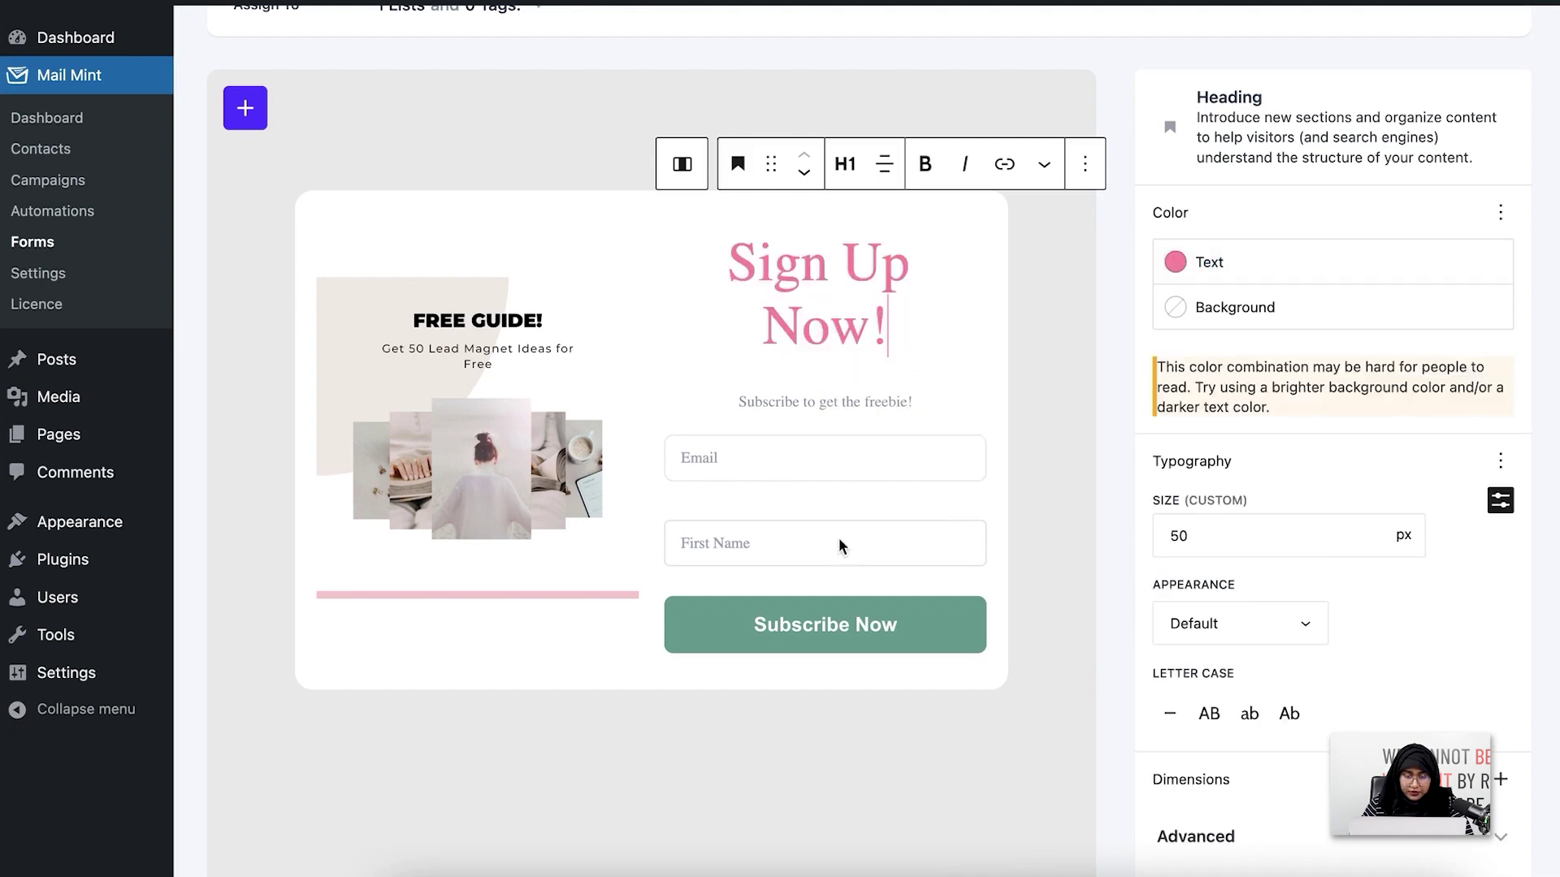
{"action": "left_click", "coordinate": [942, 651]}
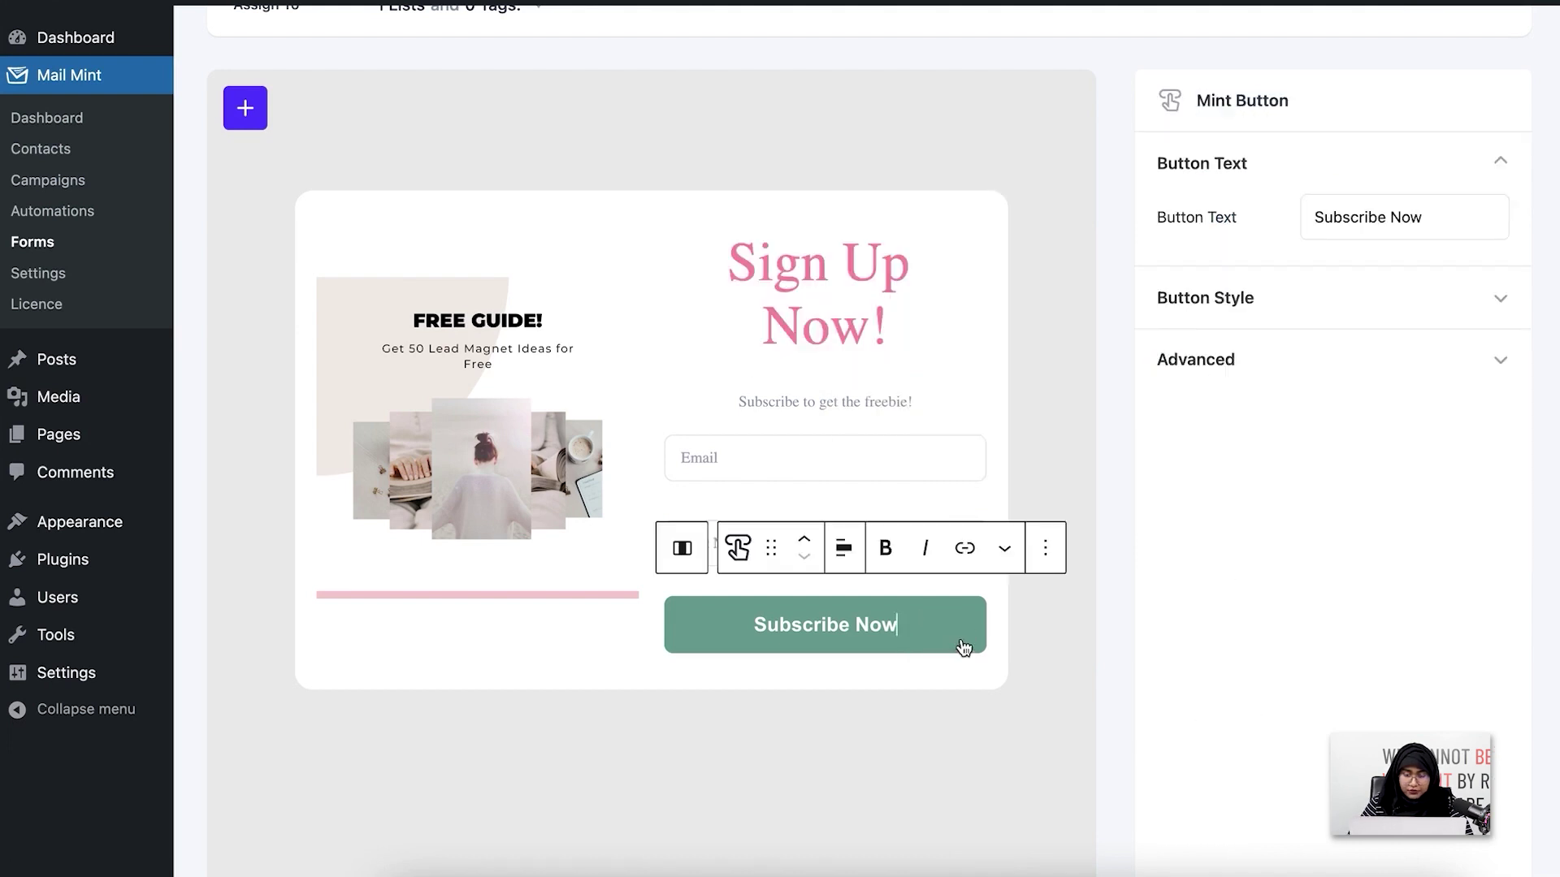
Give the Subscribe Now button a soft pink DD9BAA background colour
{"action": "left_click", "coordinate": [1290, 321]}
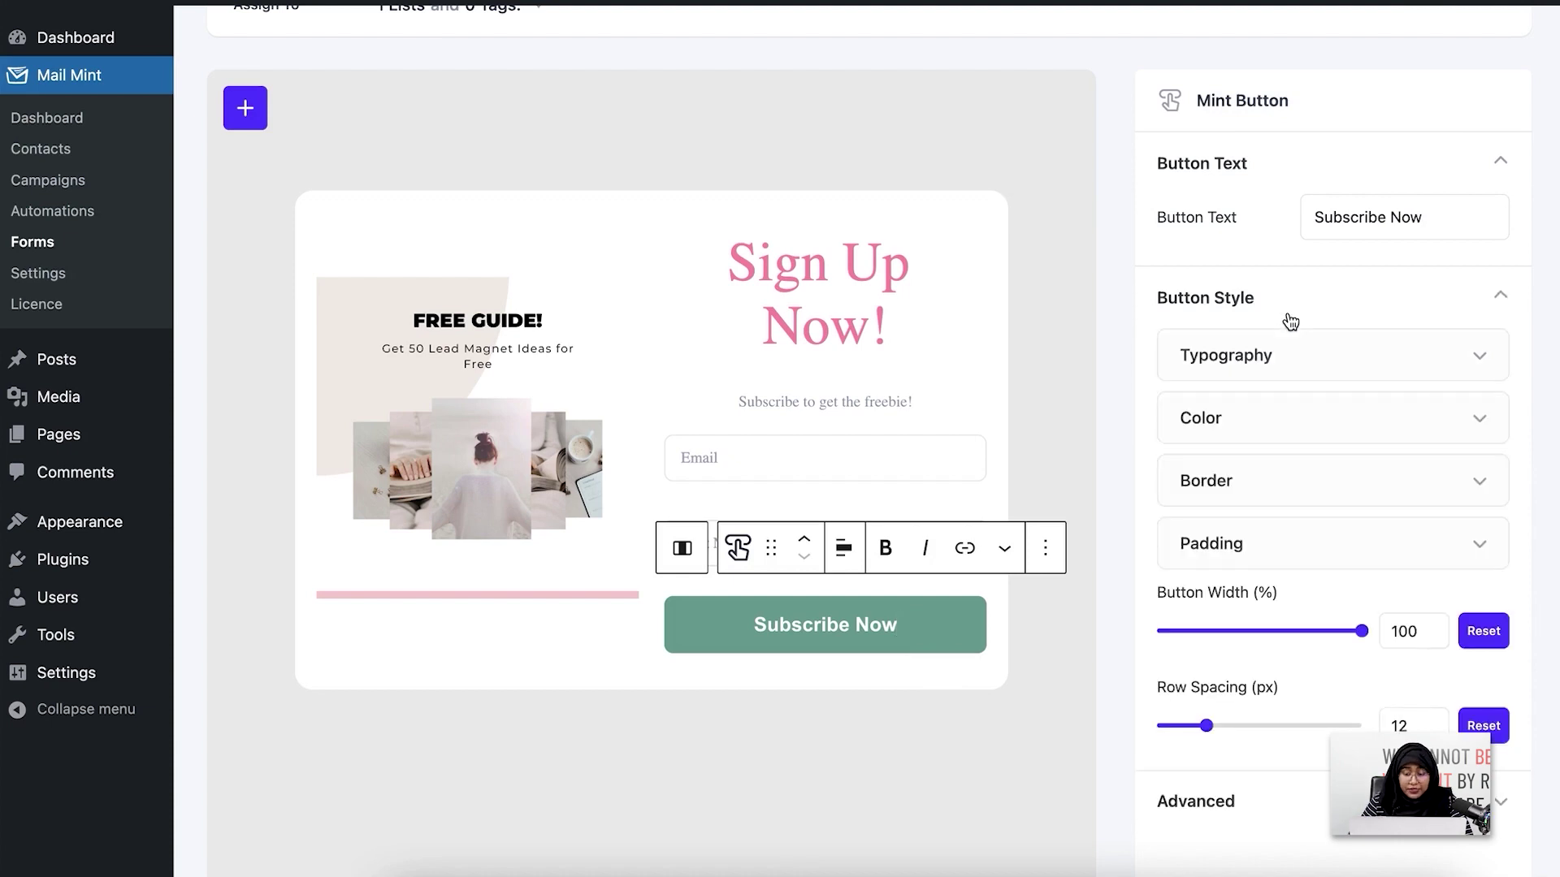
{"action": "left_click", "coordinate": [1310, 441]}
{"action": "scroll", "coordinate": [1311, 488], "scroll_direction": "down", "scroll_amount": 2}
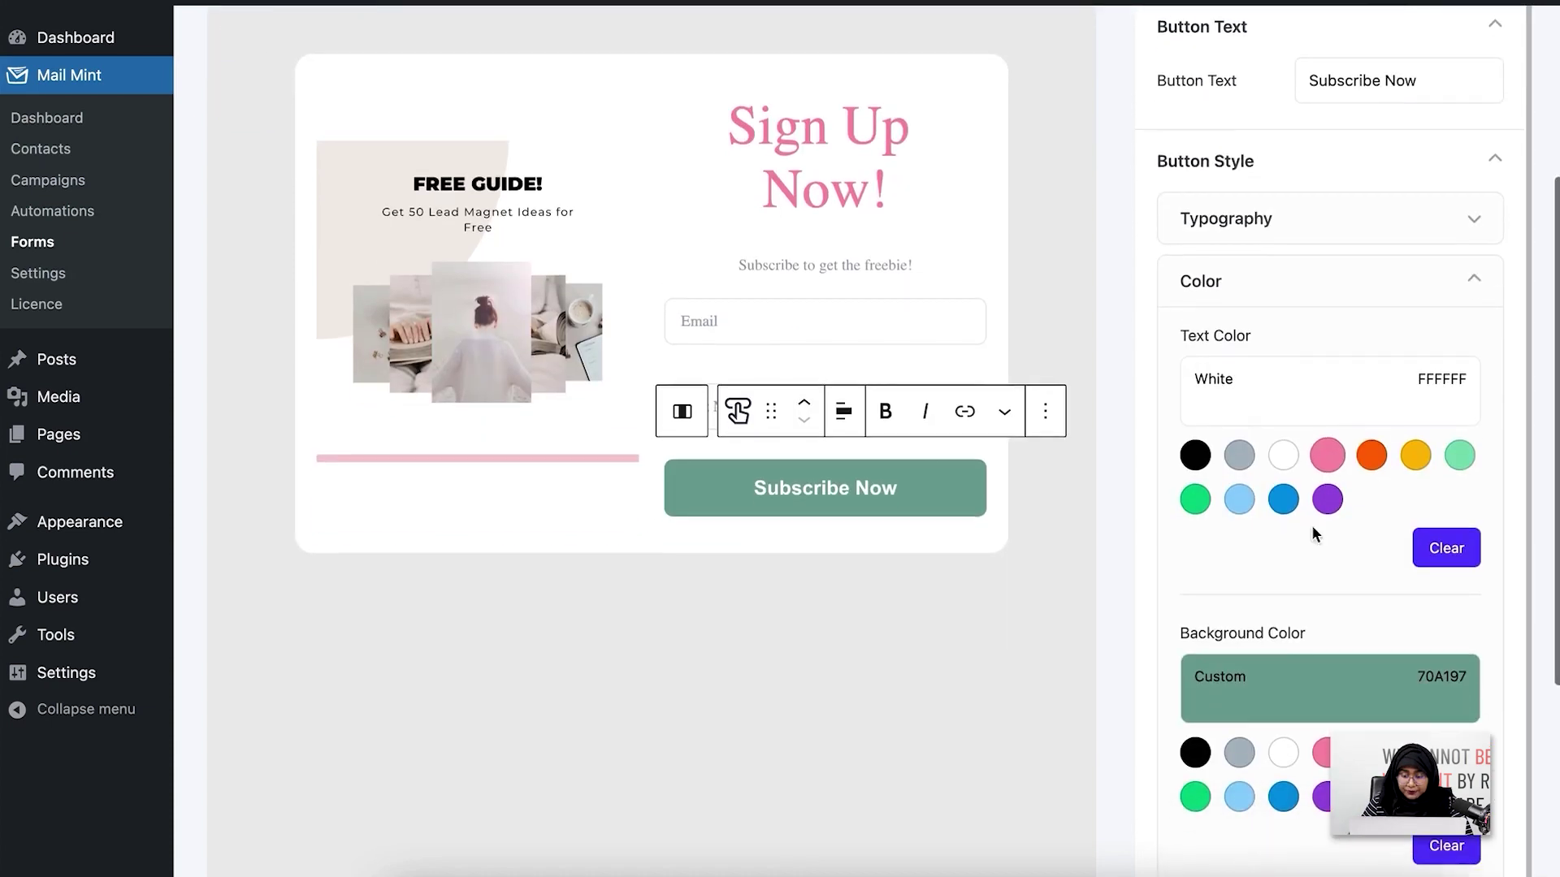
{"action": "left_click", "coordinate": [1289, 687]}
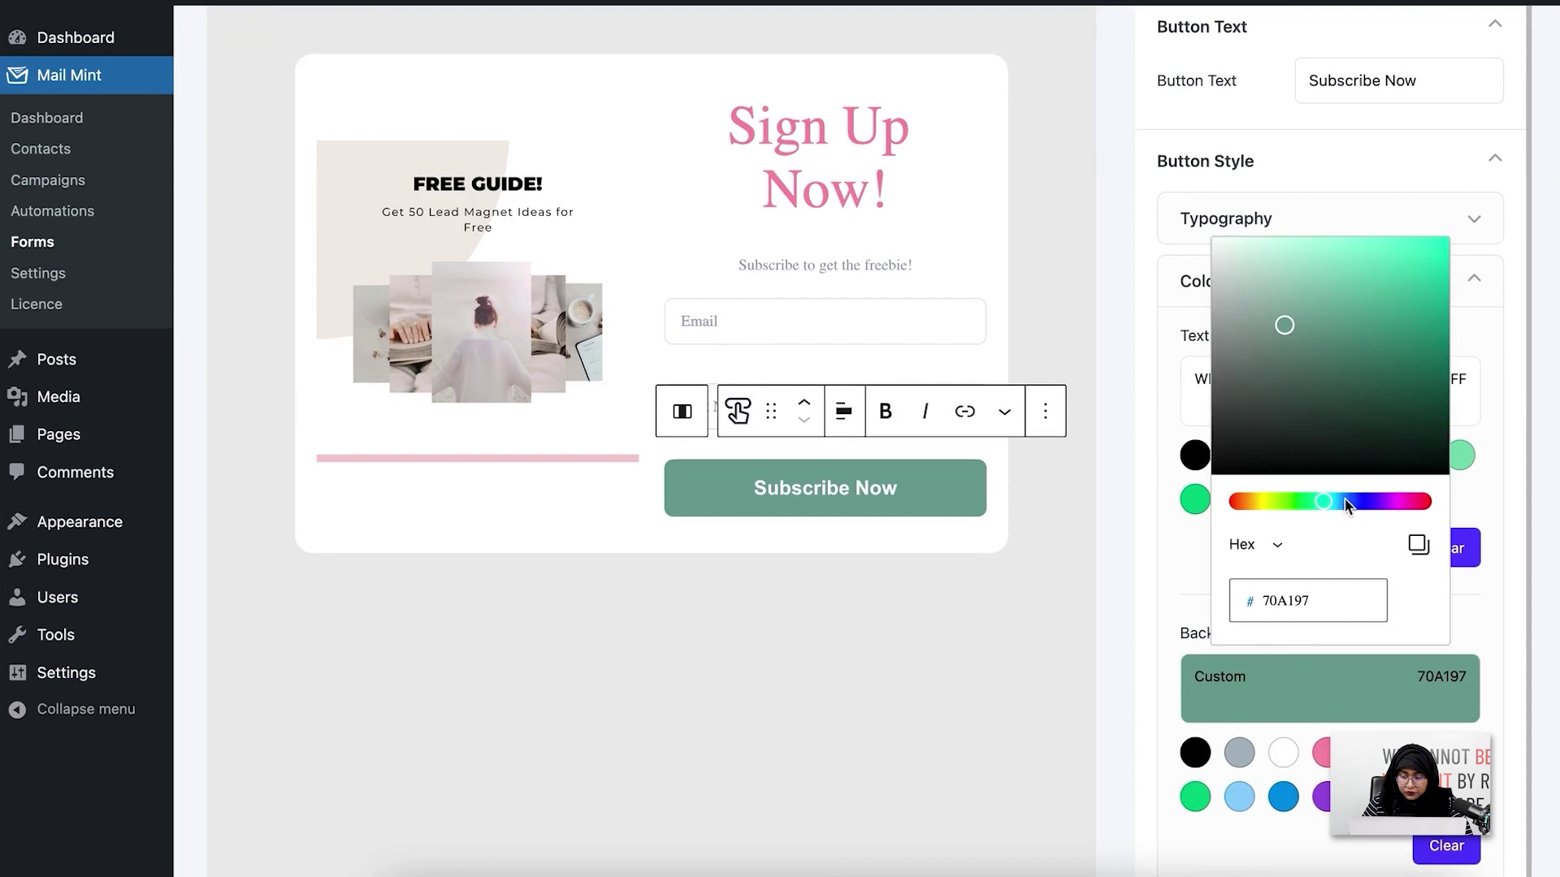
{"action": "left_click_drag", "start_coordinate": [1326, 501], "coordinate": [1423, 505]}
{"action": "left_click_drag", "start_coordinate": [1285, 325], "coordinate": [1283, 268]}
{"action": "left_click", "coordinate": [1088, 561]}
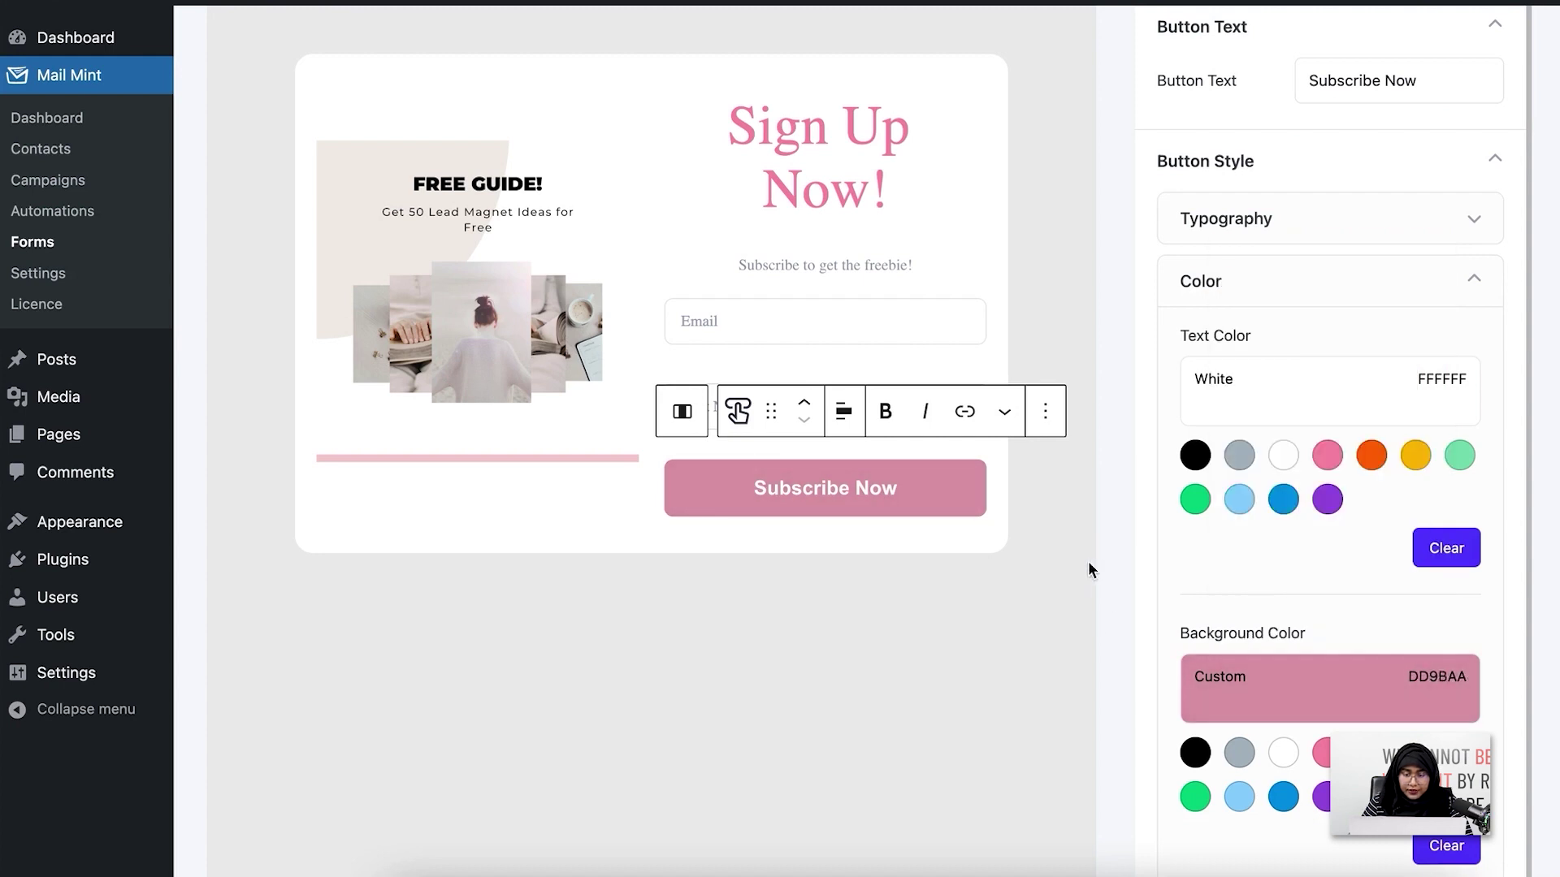
{"action": "left_click", "coordinate": [988, 530]}
Save the Lead Generation Form with the restyled button
{"action": "scroll", "coordinate": [954, 507], "scroll_direction": "up", "scroll_amount": 3}
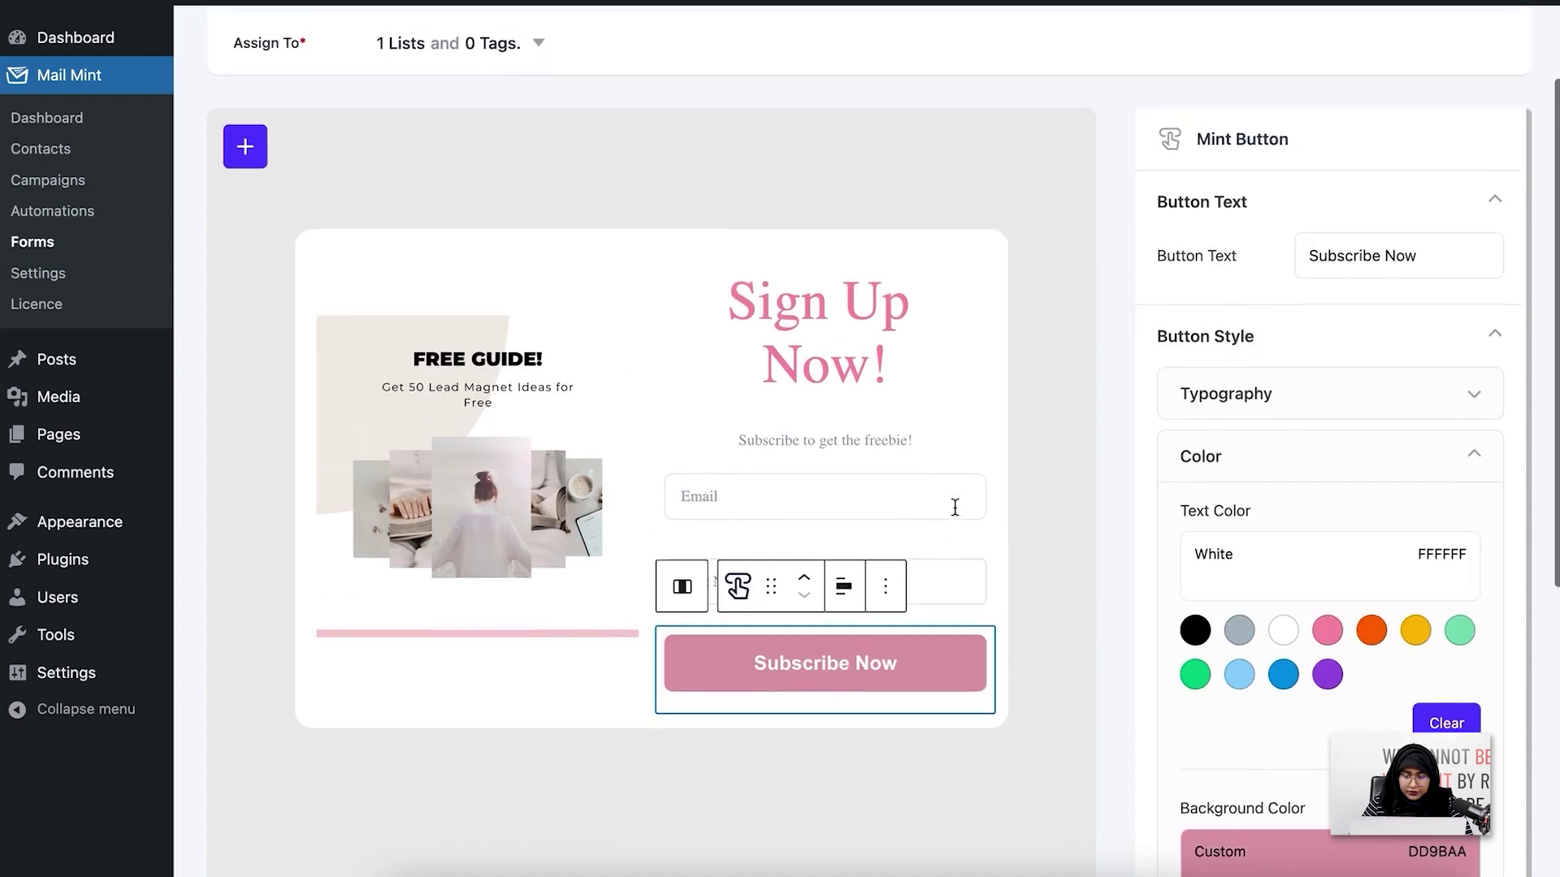
{"action": "scroll", "coordinate": [1428, 488], "scroll_direction": "up", "scroll_amount": 1}
{"action": "scroll", "coordinate": [1333, 569], "scroll_direction": "down", "scroll_amount": 3}
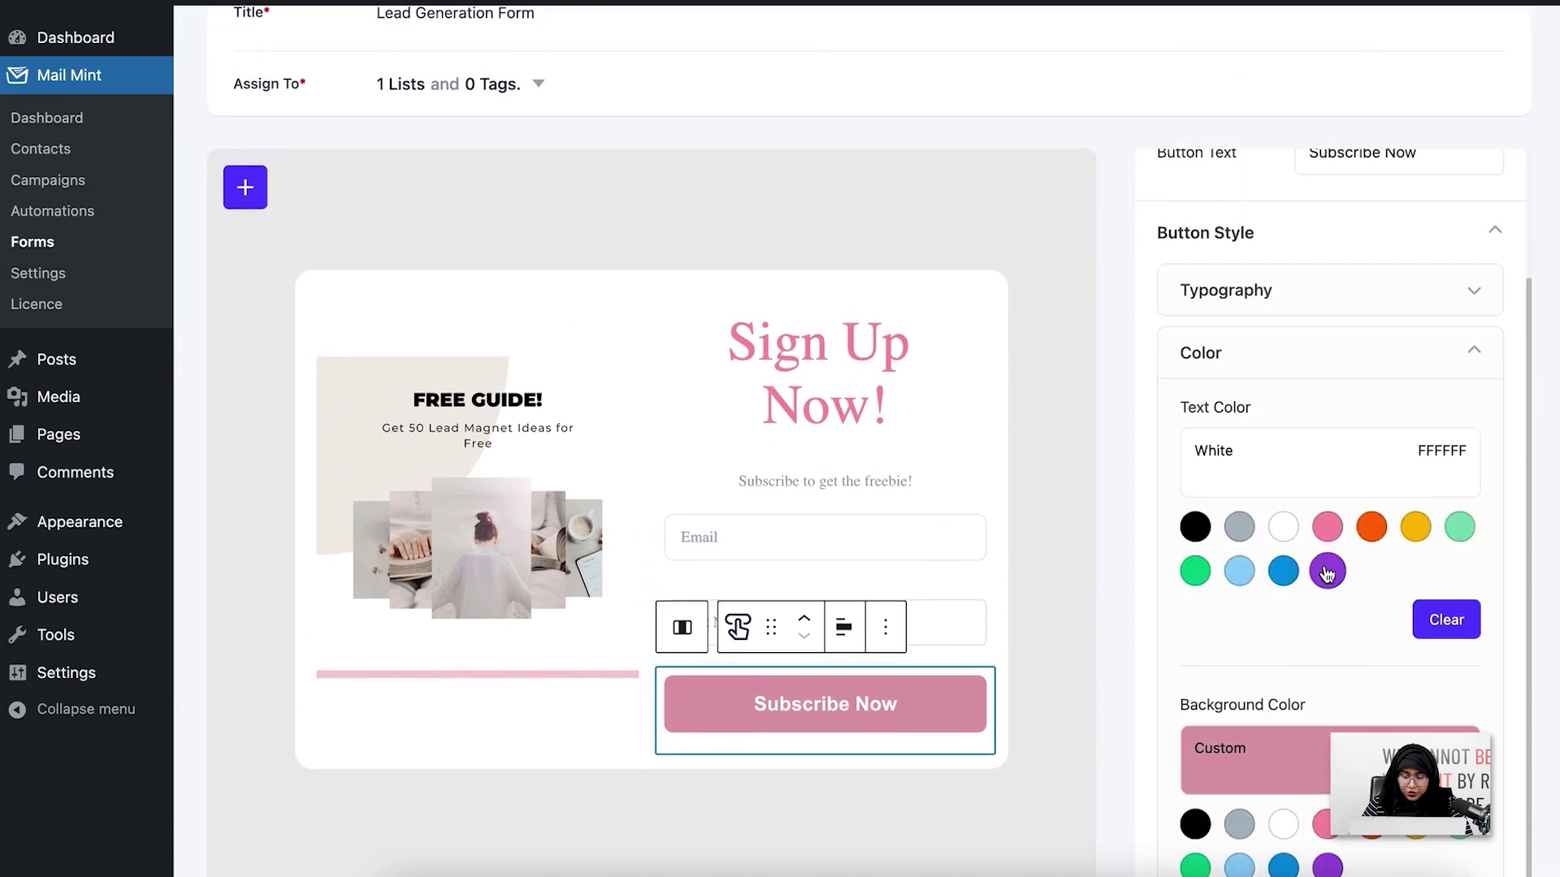
{"action": "scroll", "coordinate": [934, 573], "scroll_direction": "up", "scroll_amount": 3}
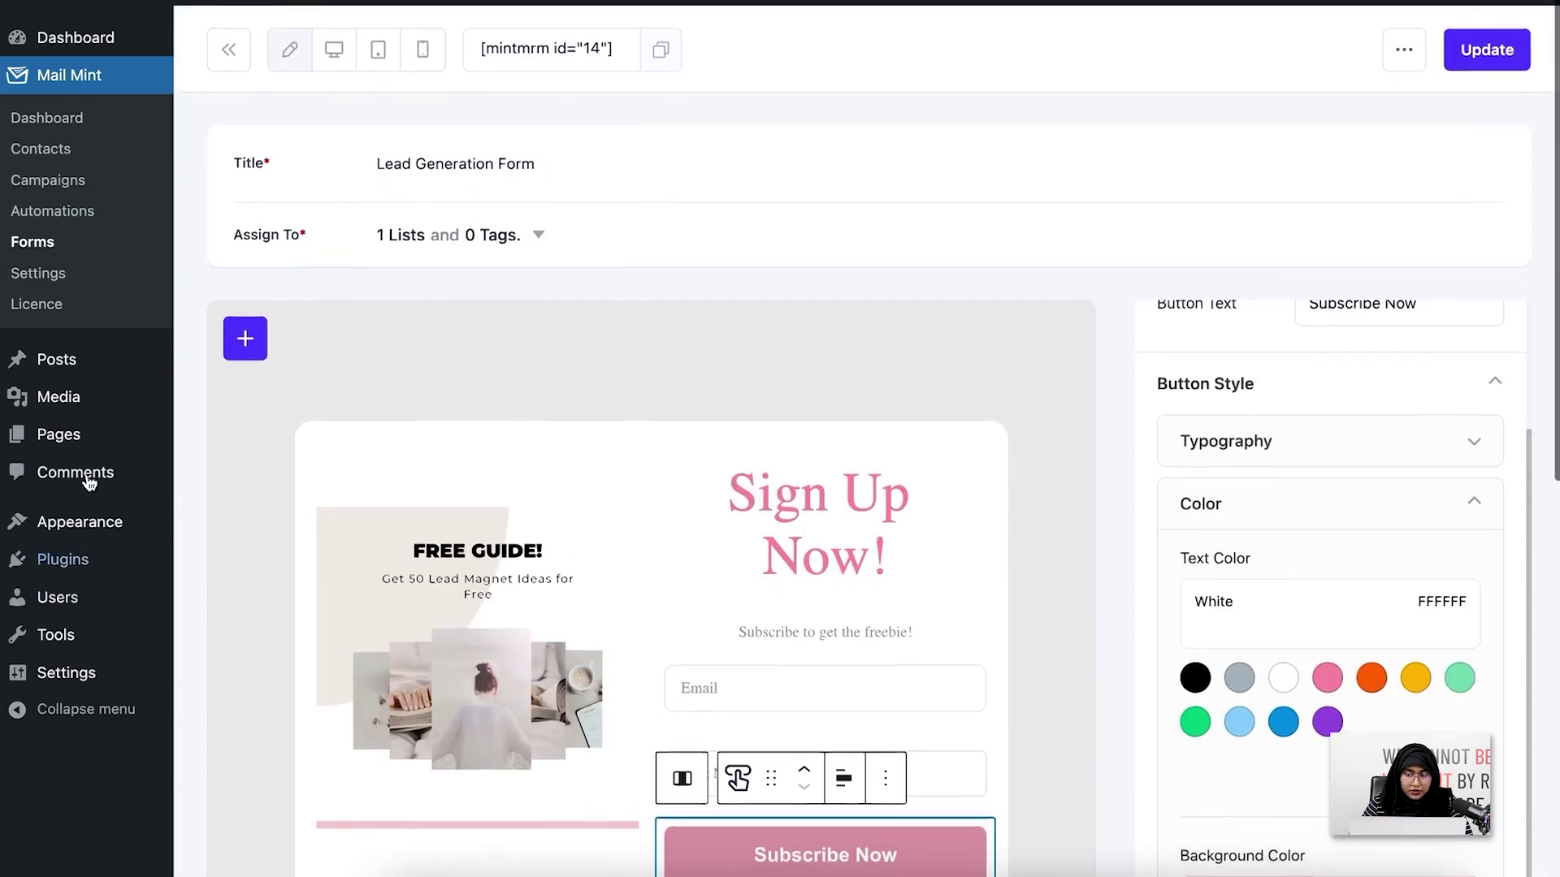
{"action": "left_click", "coordinate": [1497, 65]}
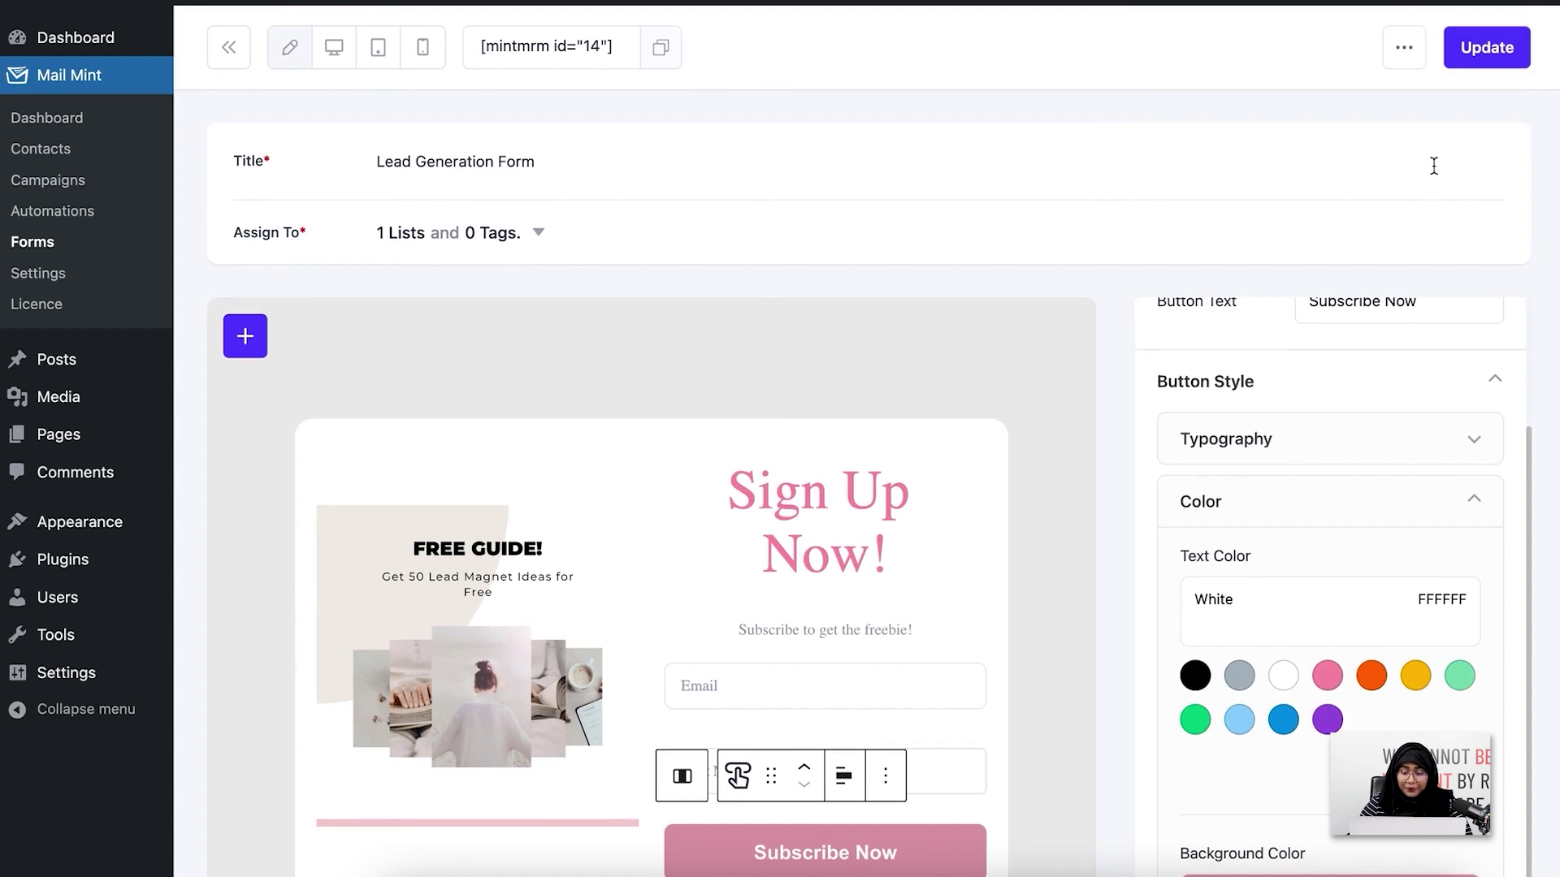
{"action": "scroll", "coordinate": [1332, 423], "scroll_direction": "up", "scroll_amount": 3}
{"action": "scroll", "coordinate": [1087, 634], "scroll_direction": "down", "scroll_amount": 3}
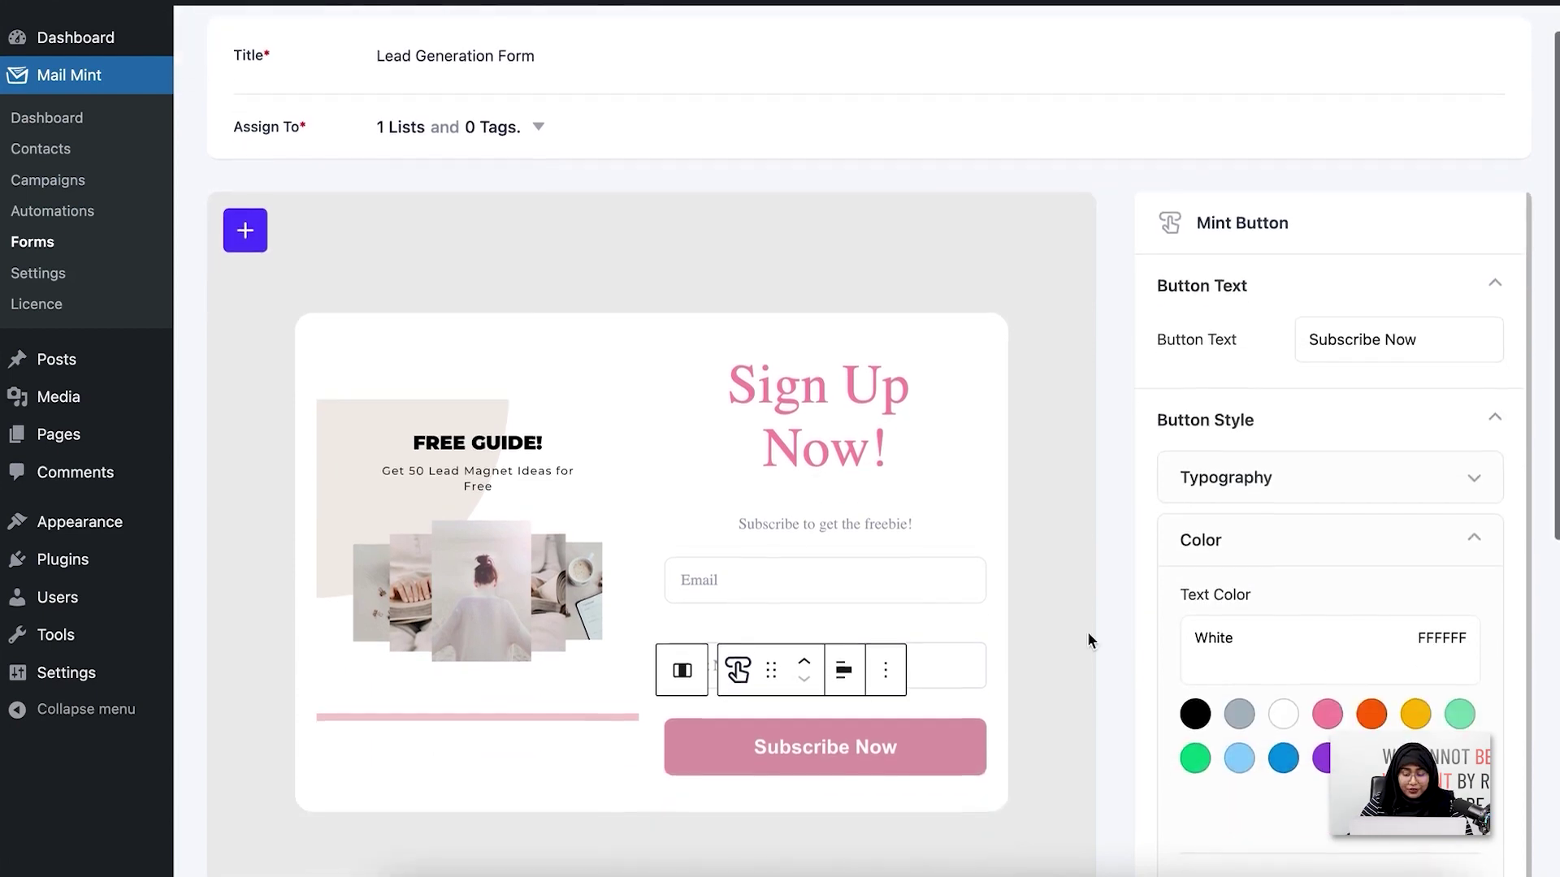
{"action": "scroll", "coordinate": [1081, 637], "scroll_direction": "down", "scroll_amount": 1}
Assign the form to display on the 'Best Lead Generation Tactics For Your Business' post and save
{"action": "left_click", "coordinate": [1045, 621]}
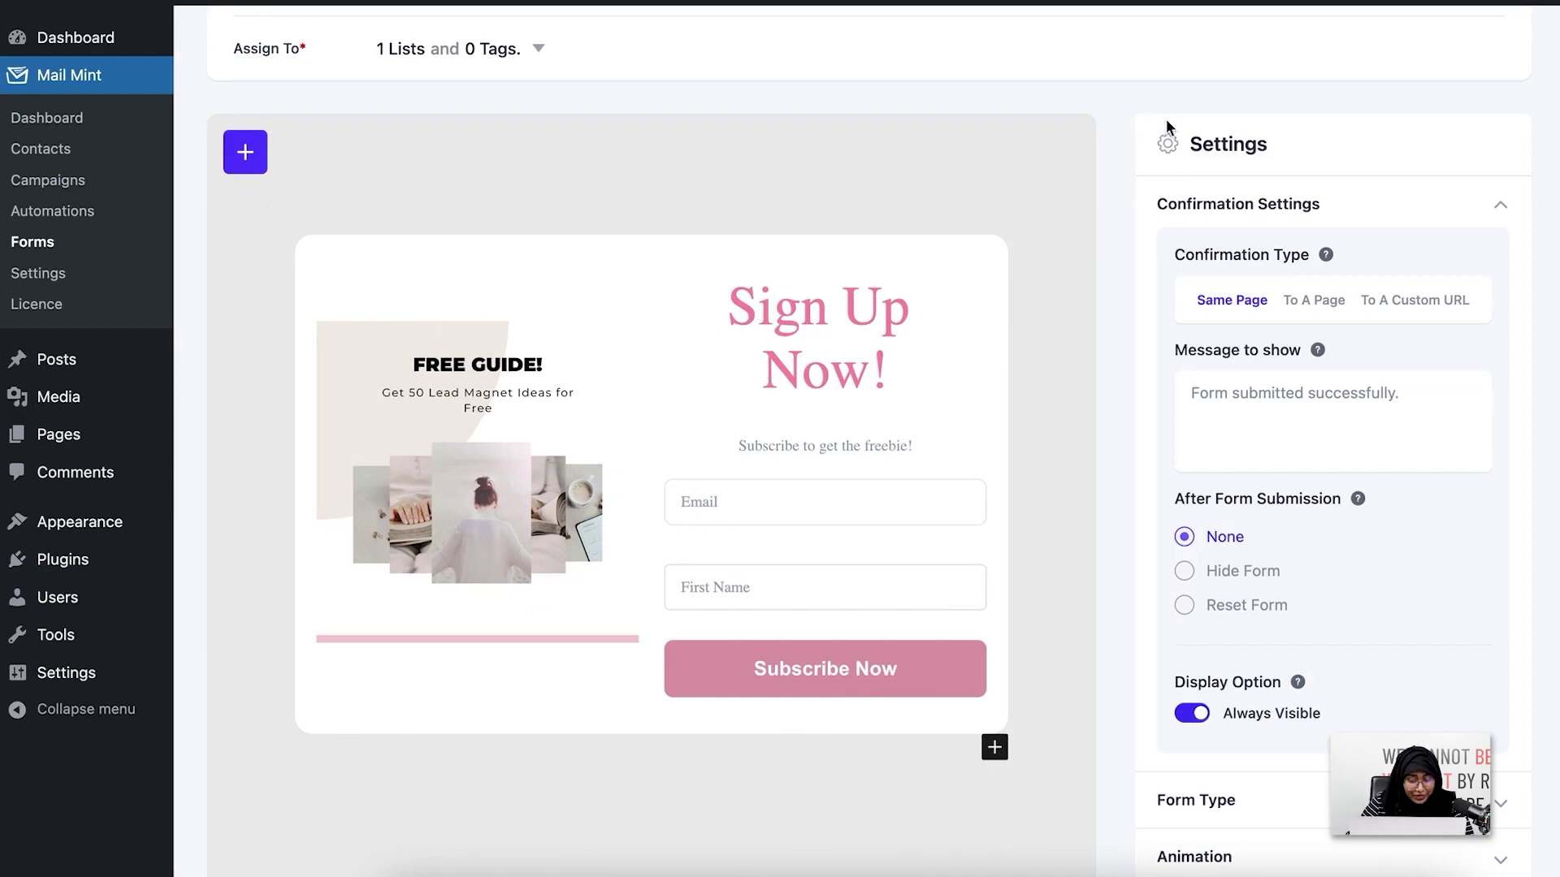
{"action": "scroll", "coordinate": [1272, 201], "scroll_direction": "down", "scroll_amount": 1}
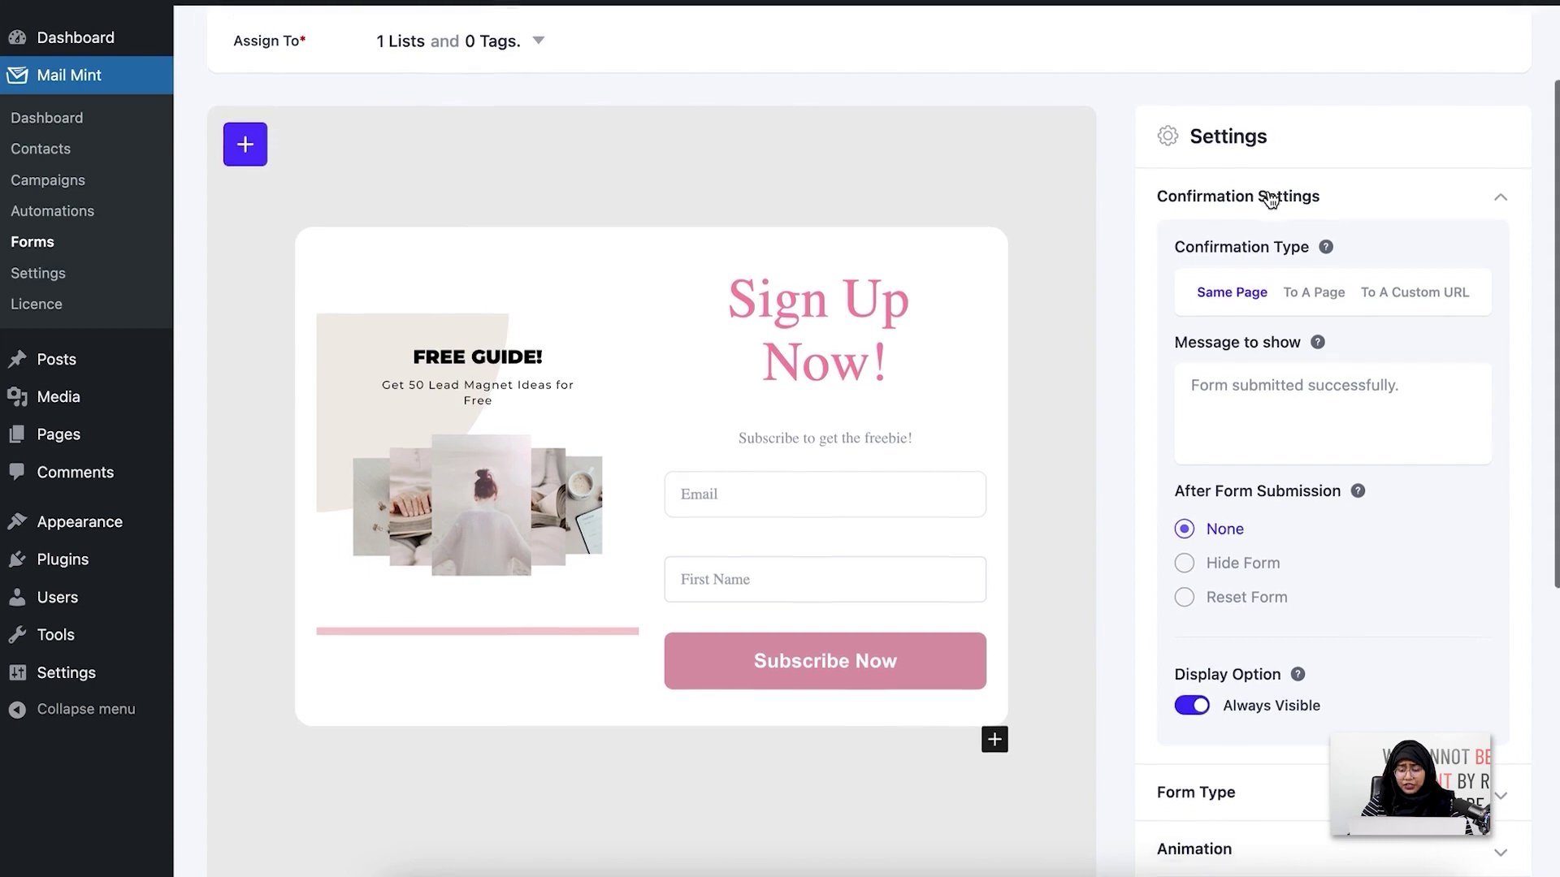
{"action": "scroll", "coordinate": [1272, 199], "scroll_direction": "down", "scroll_amount": 5}
{"action": "left_click", "coordinate": [1381, 448]}
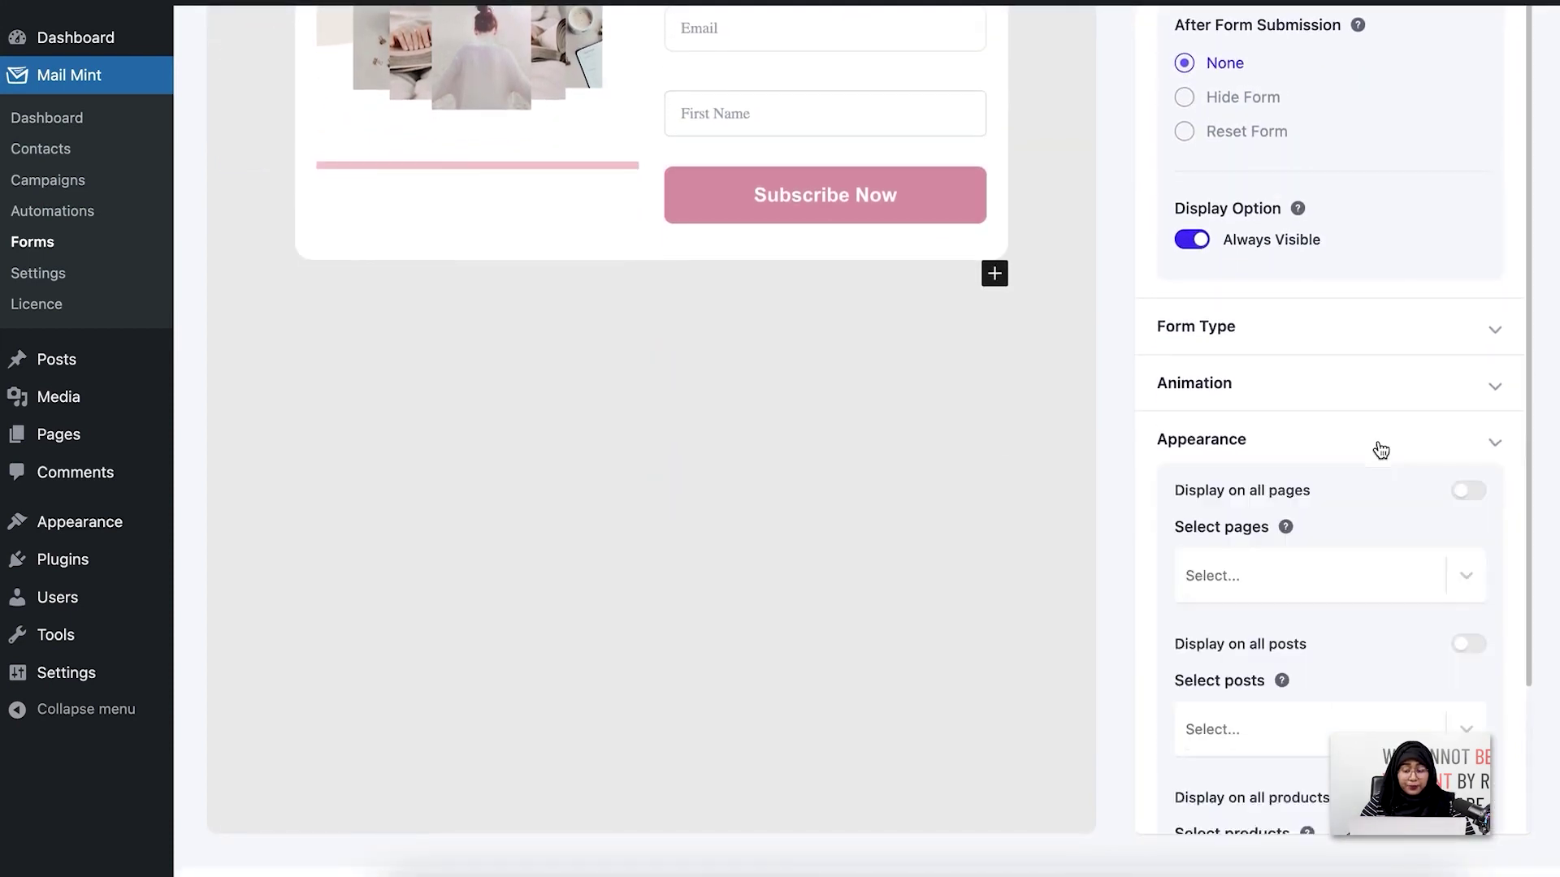
{"action": "scroll", "coordinate": [1380, 450], "scroll_direction": "down", "scroll_amount": 3}
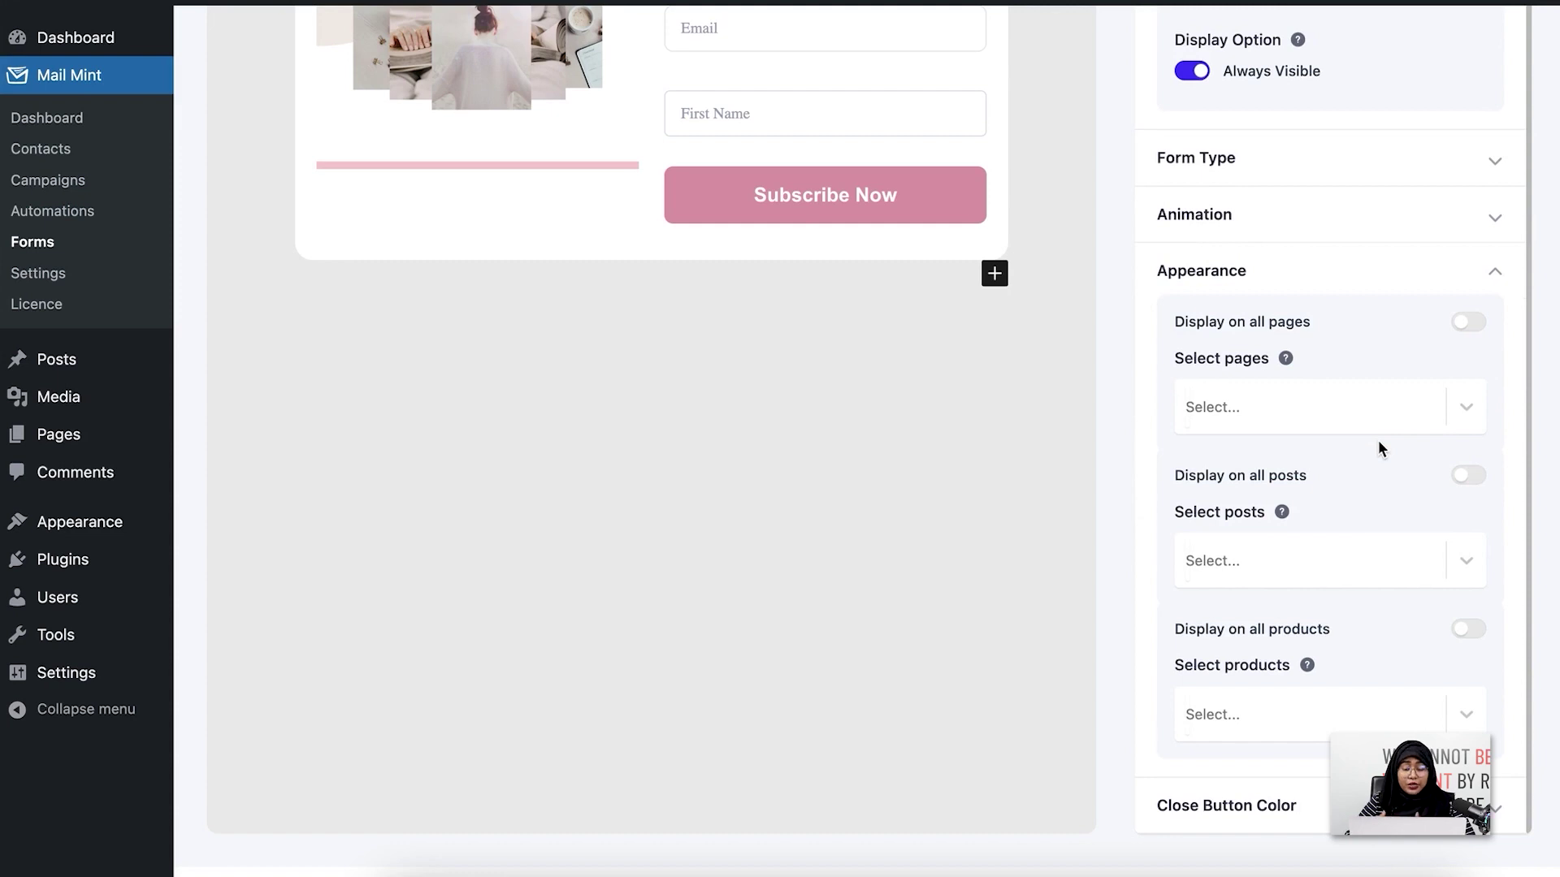
{"action": "left_click", "coordinate": [1473, 578]}
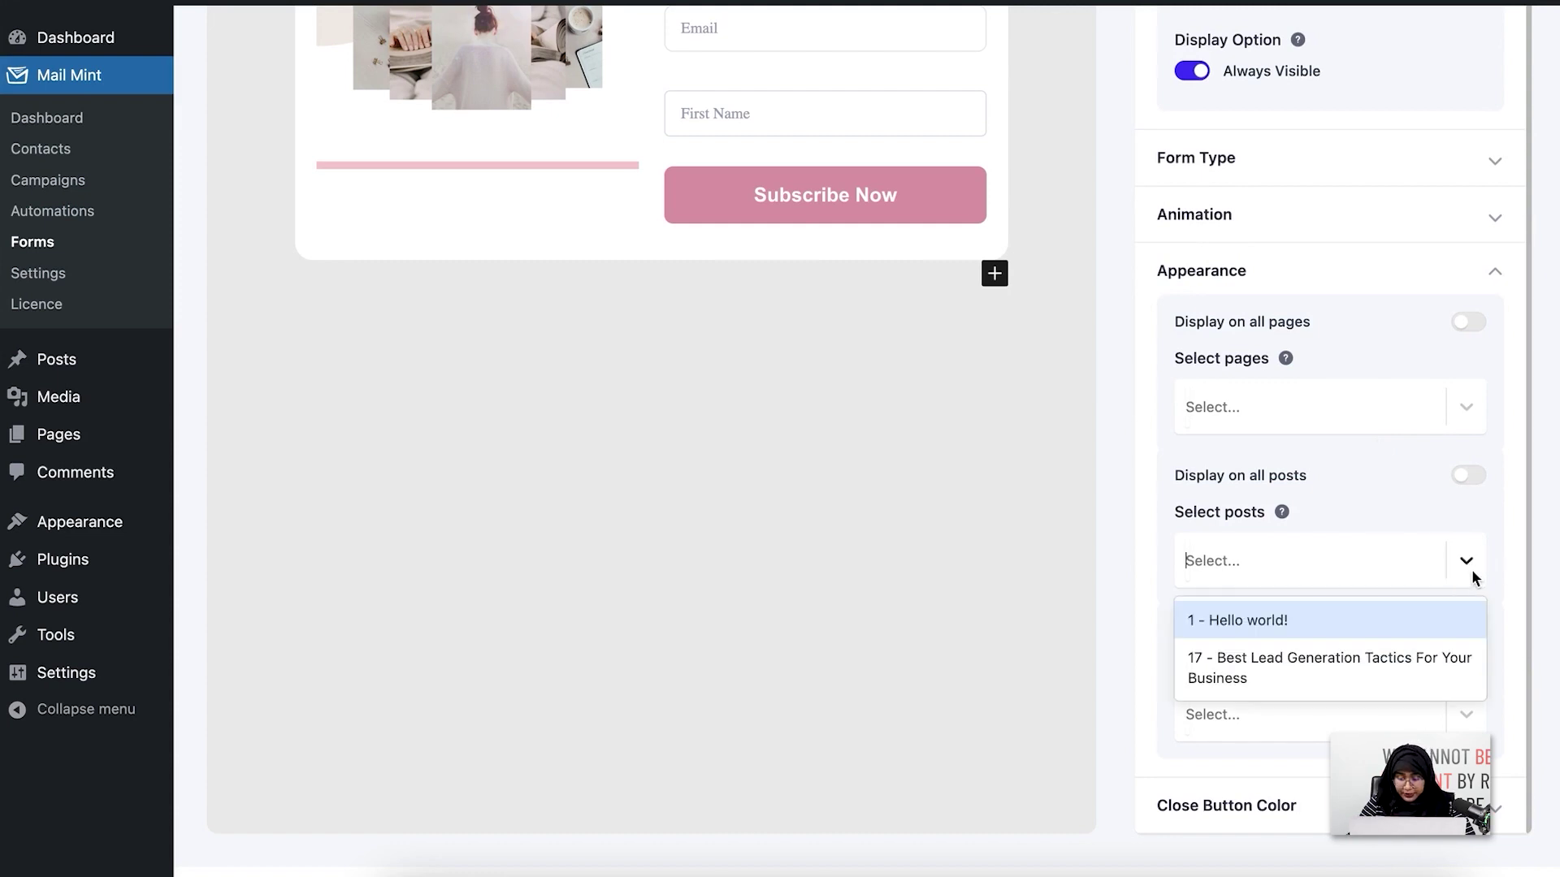
{"action": "left_click", "coordinate": [1309, 679]}
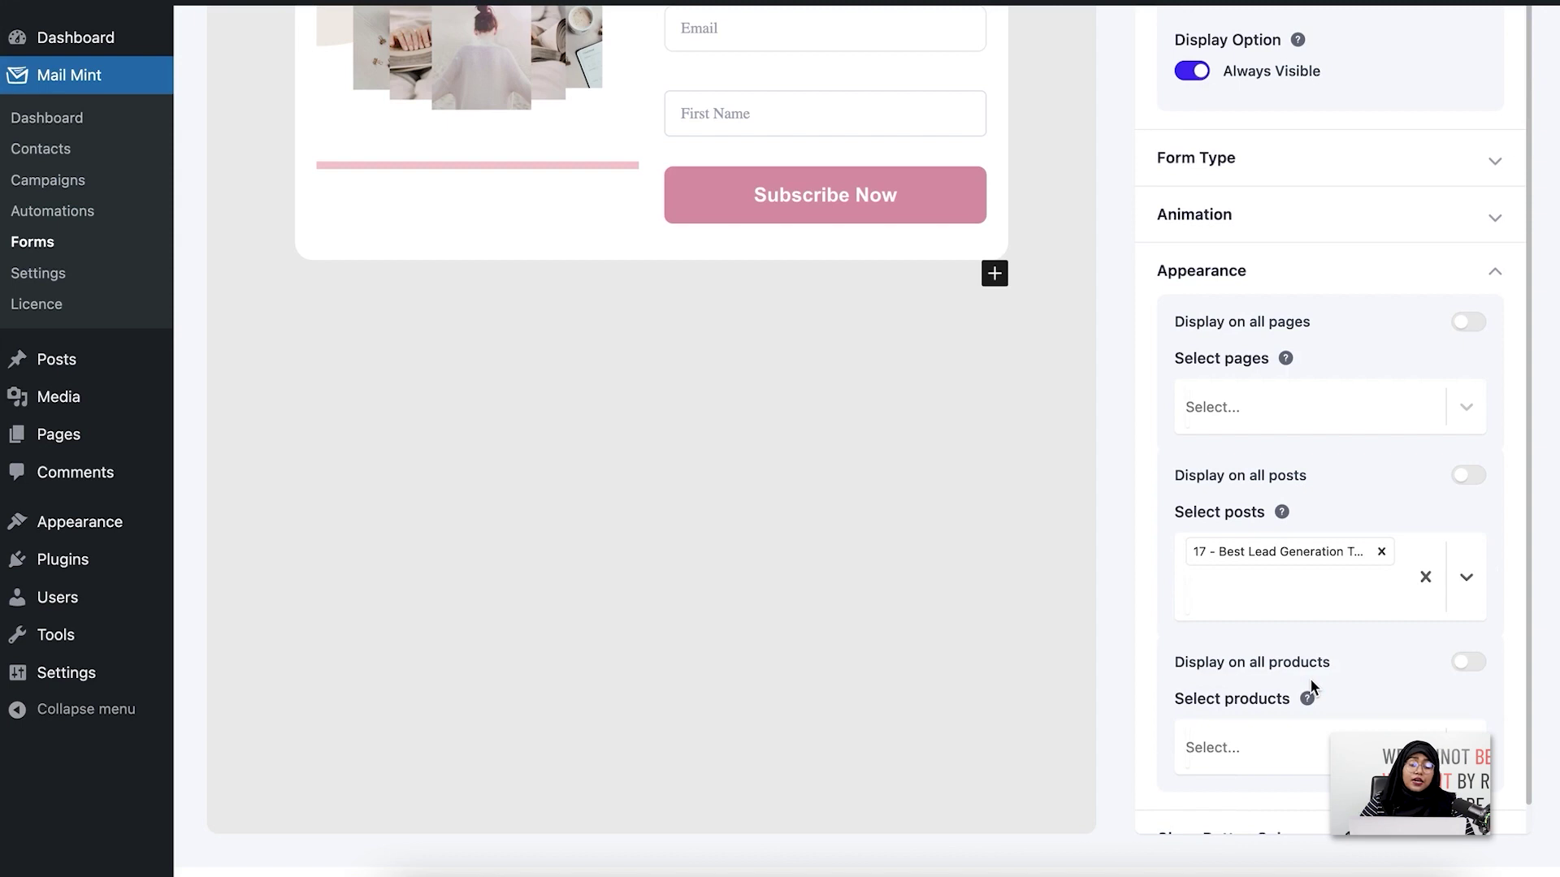
{"action": "scroll", "coordinate": [1309, 679], "scroll_direction": "up", "scroll_amount": 2}
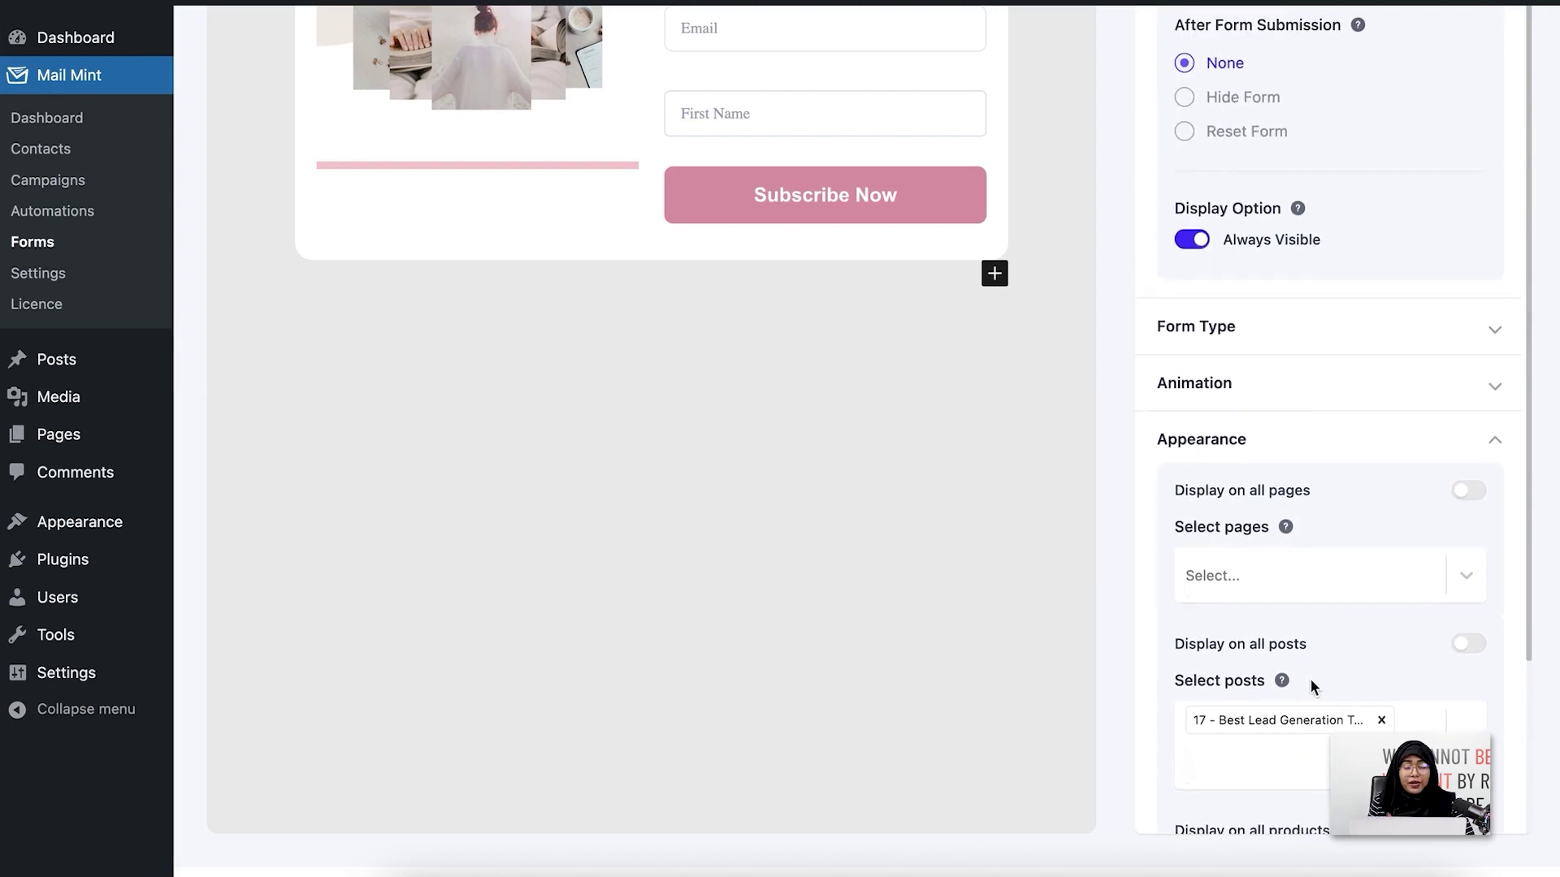
{"action": "scroll", "coordinate": [1310, 679], "scroll_direction": "up", "scroll_amount": 8}
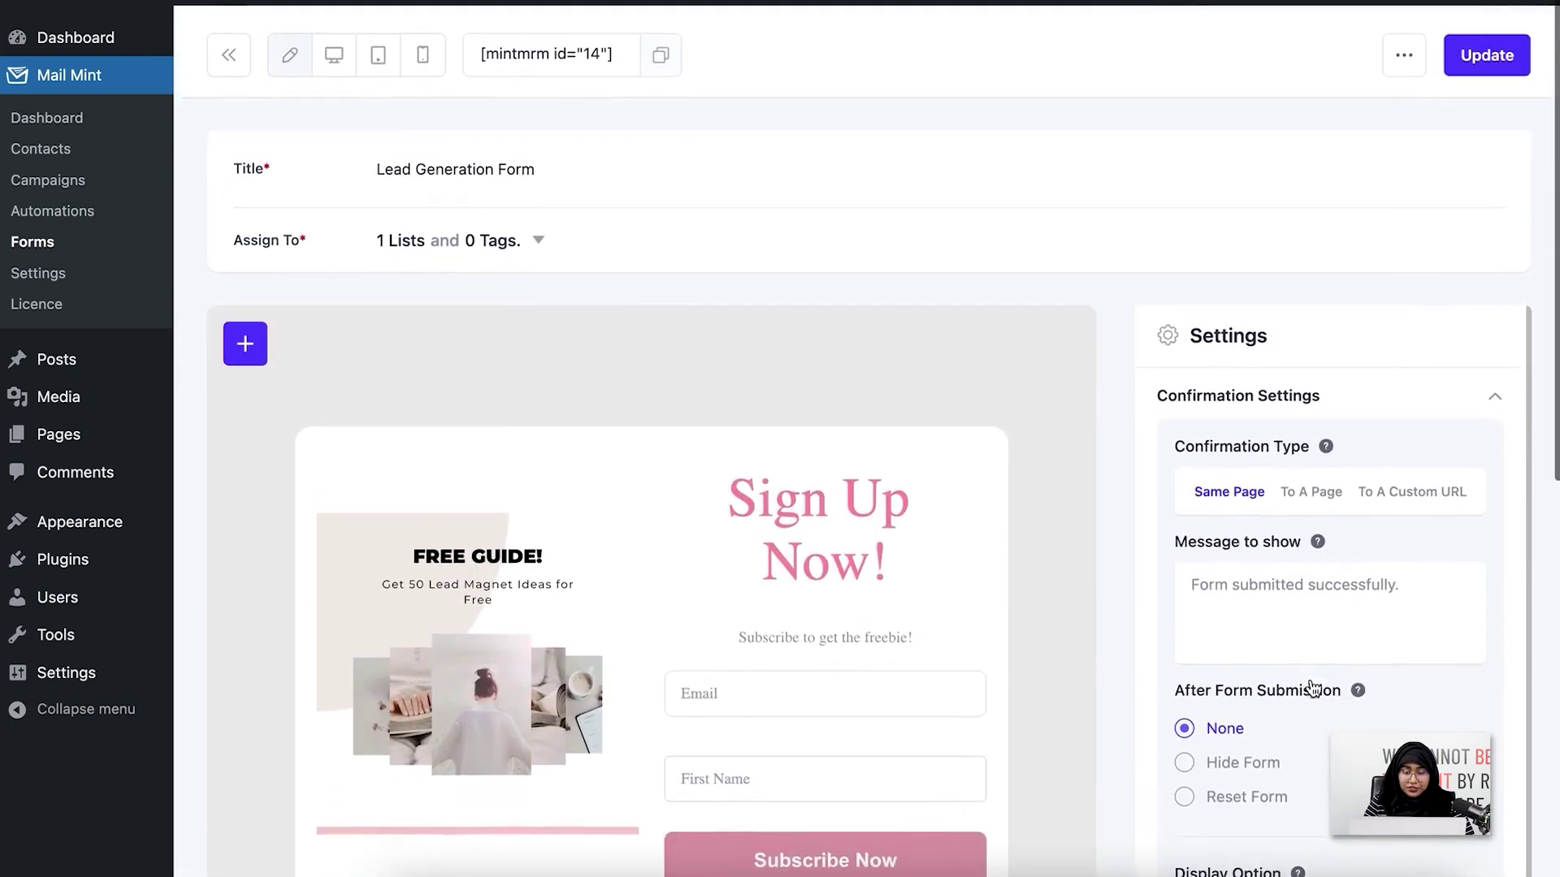
{"action": "left_click", "coordinate": [1503, 63]}
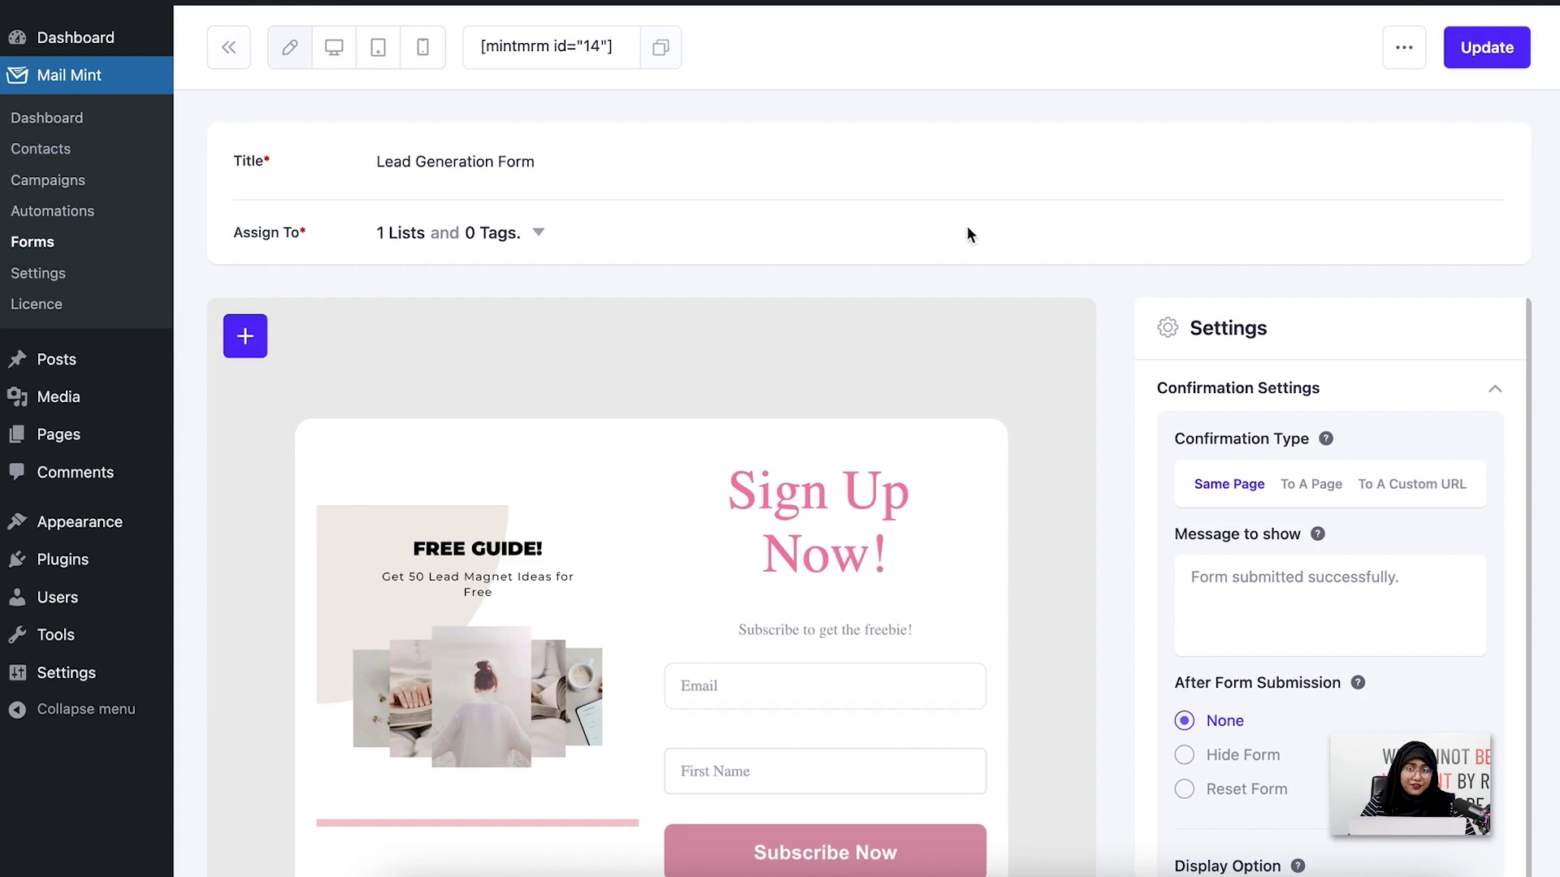
Open the Best Lead Generation Tactics post from All Posts in an incognito window
{"action": "mouse_move", "coordinate": [101, 355]}
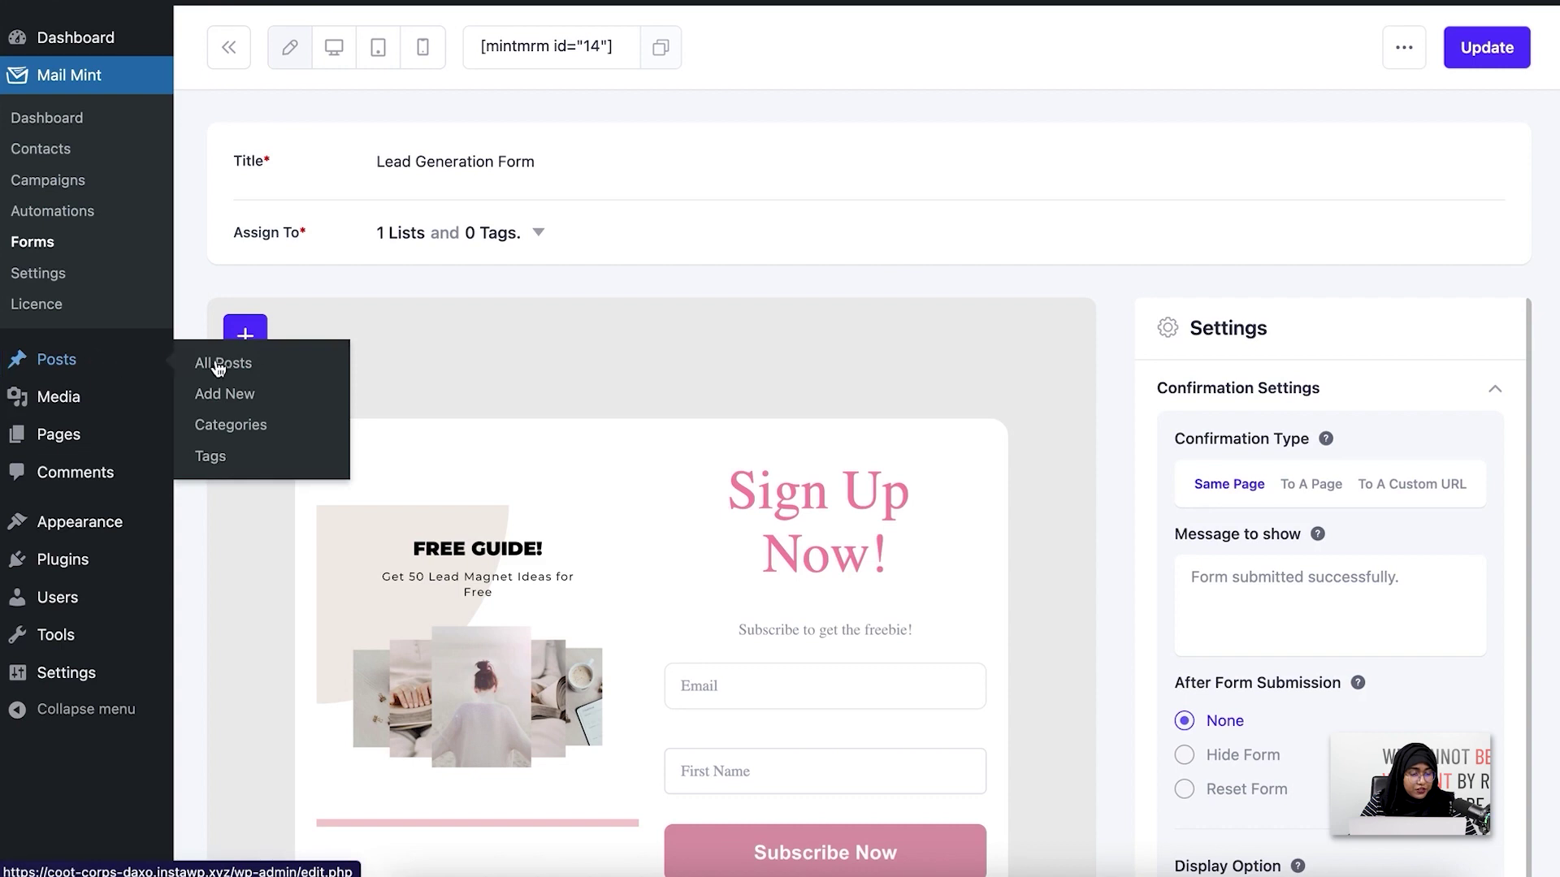
{"action": "left_click", "coordinate": [277, 380]}
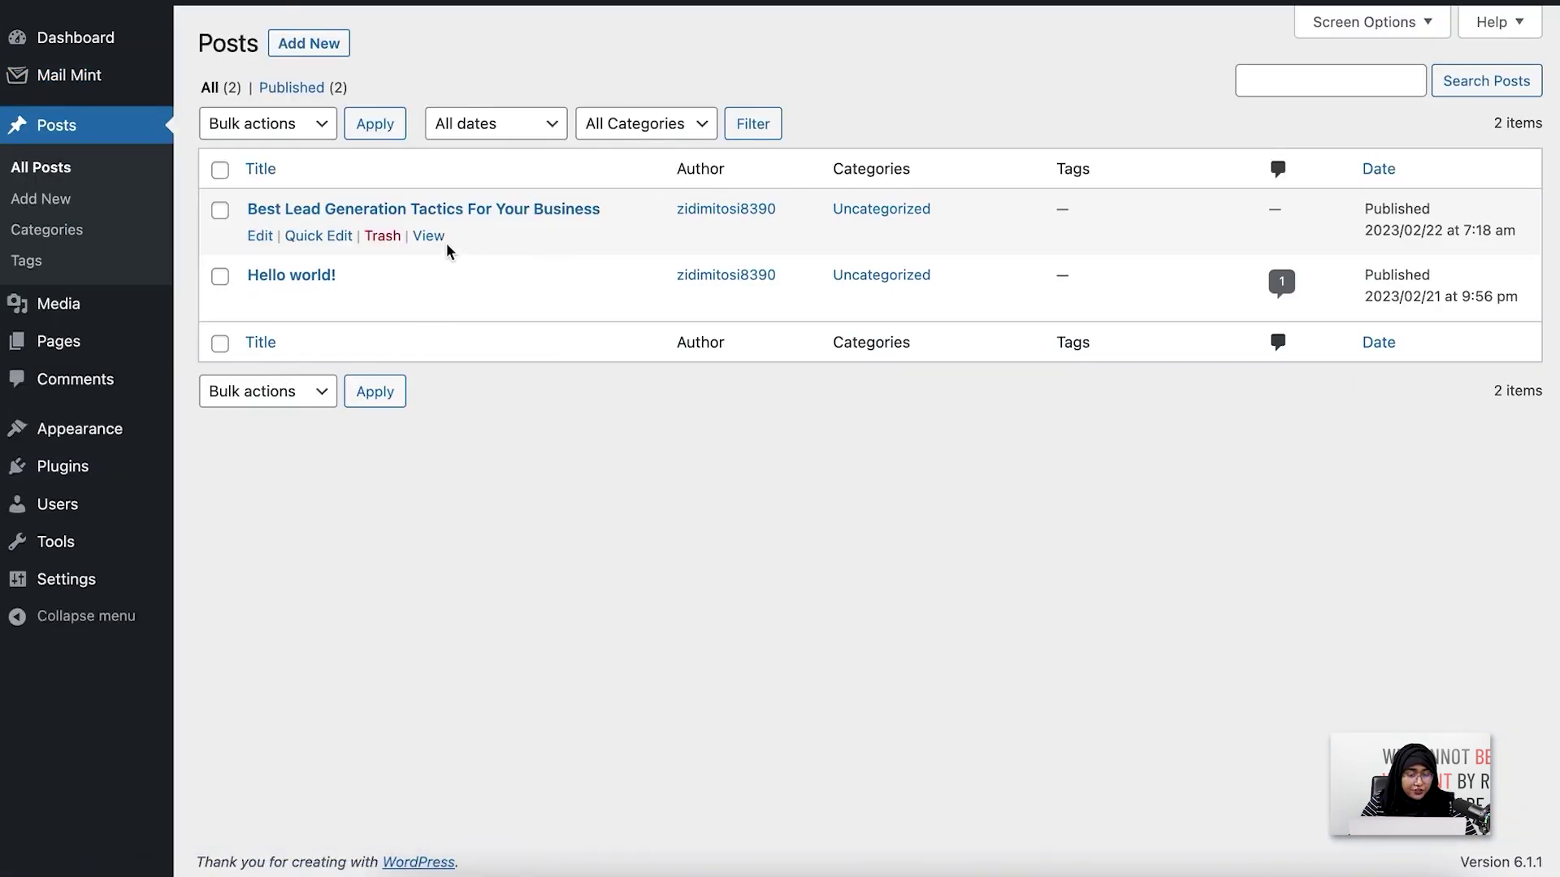
{"action": "right_click", "coordinate": [430, 237]}
{"action": "left_click", "coordinate": [449, 244]}
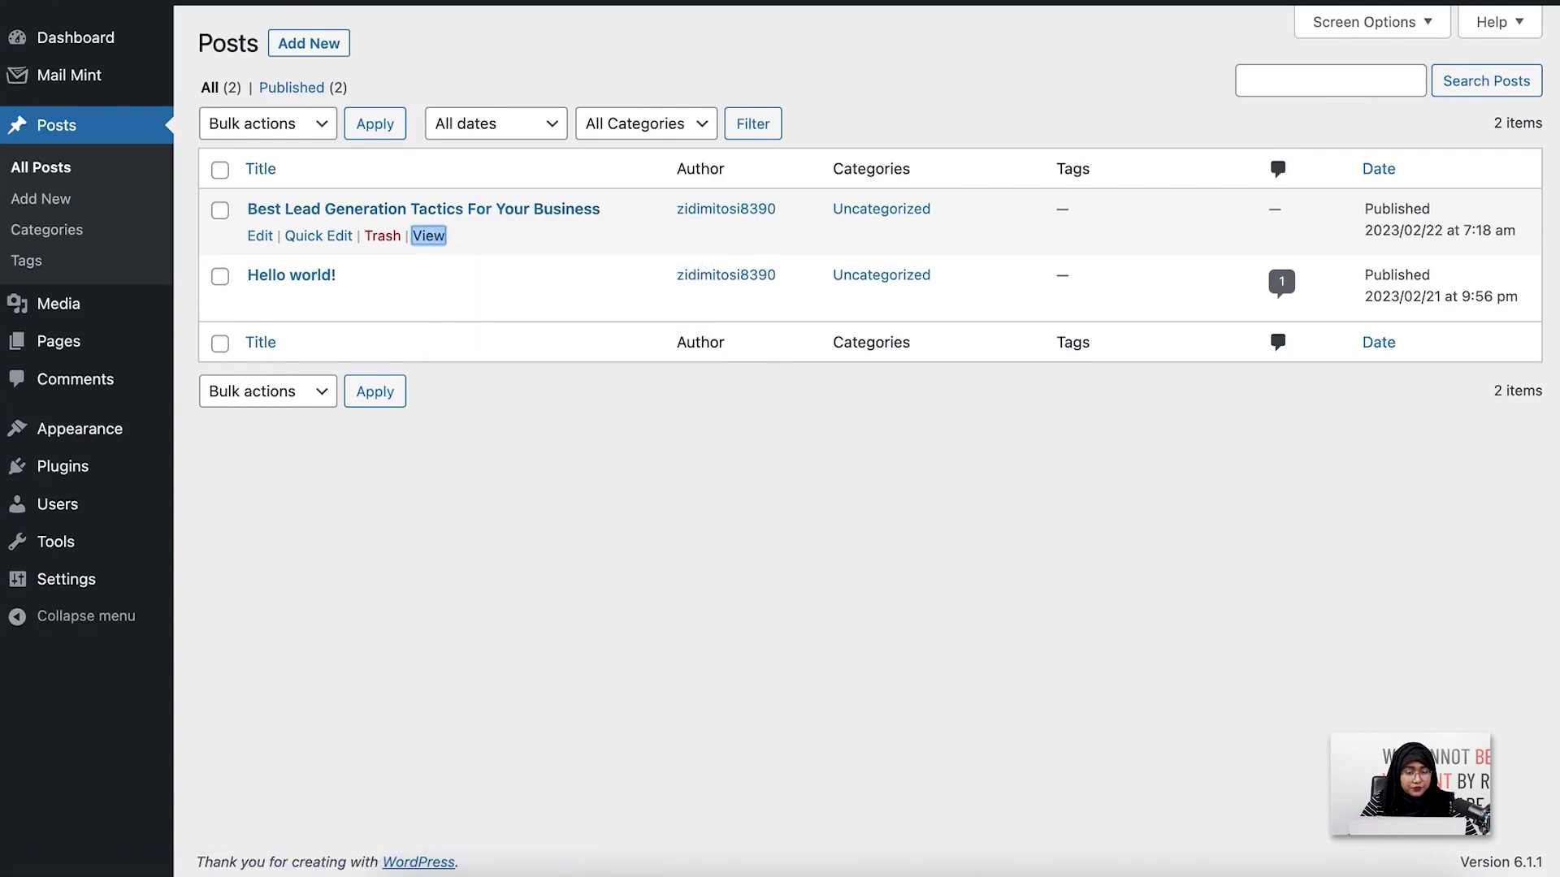
{"action": "right_click", "coordinate": [420, 248]}
{"action": "left_click", "coordinate": [475, 290]}
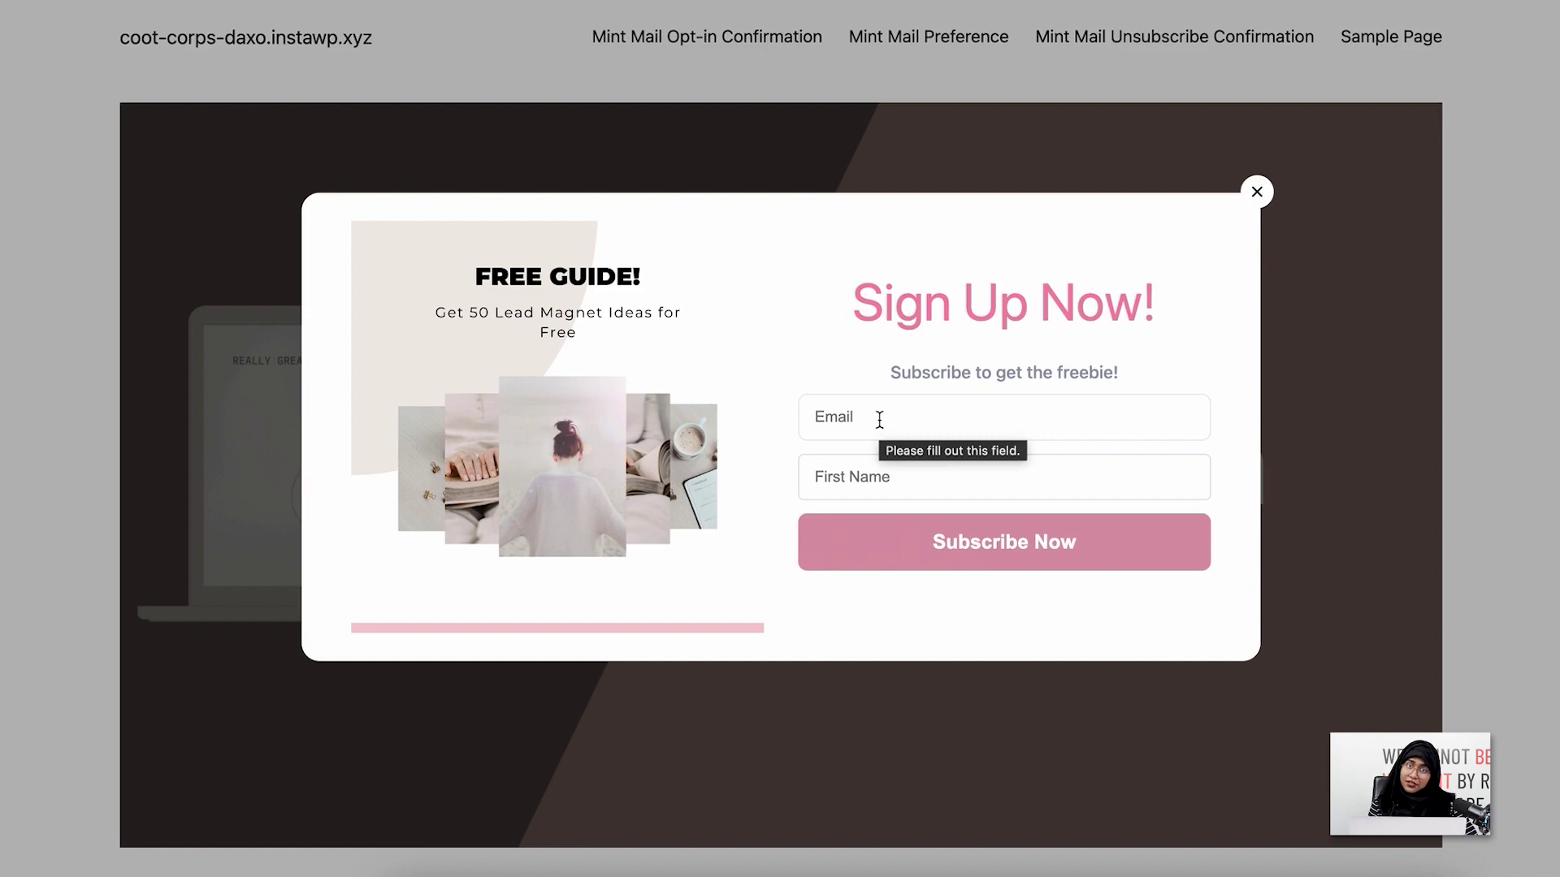
Enter a test email address and first name in the popup and submit with Subscribe Now
{"action": "left_click", "coordinate": [879, 419]}
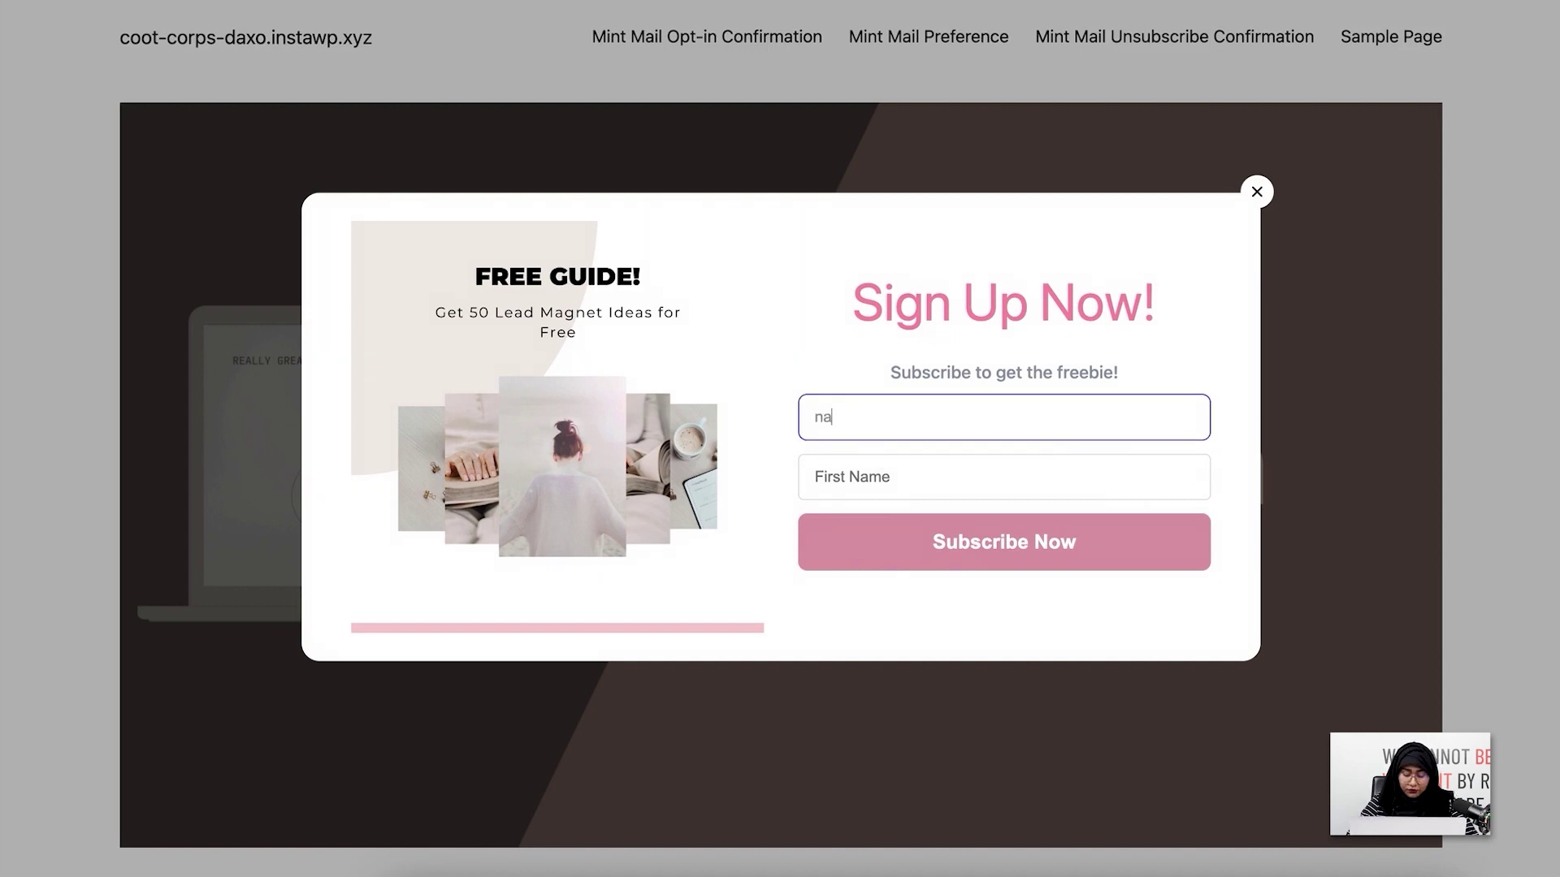
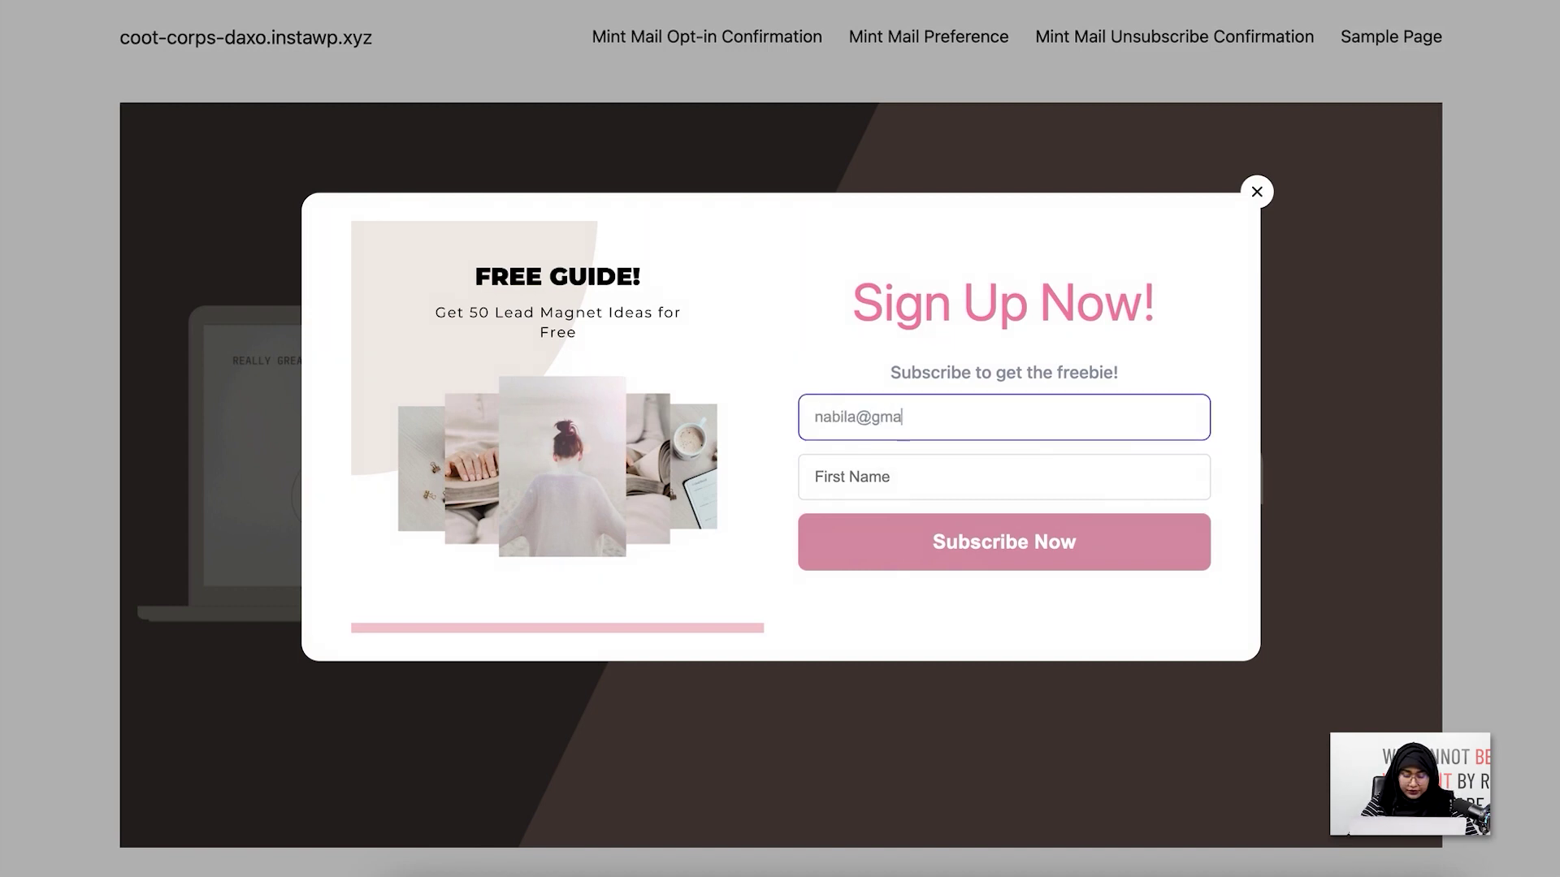
{"action": "left_click", "coordinate": [876, 475]}
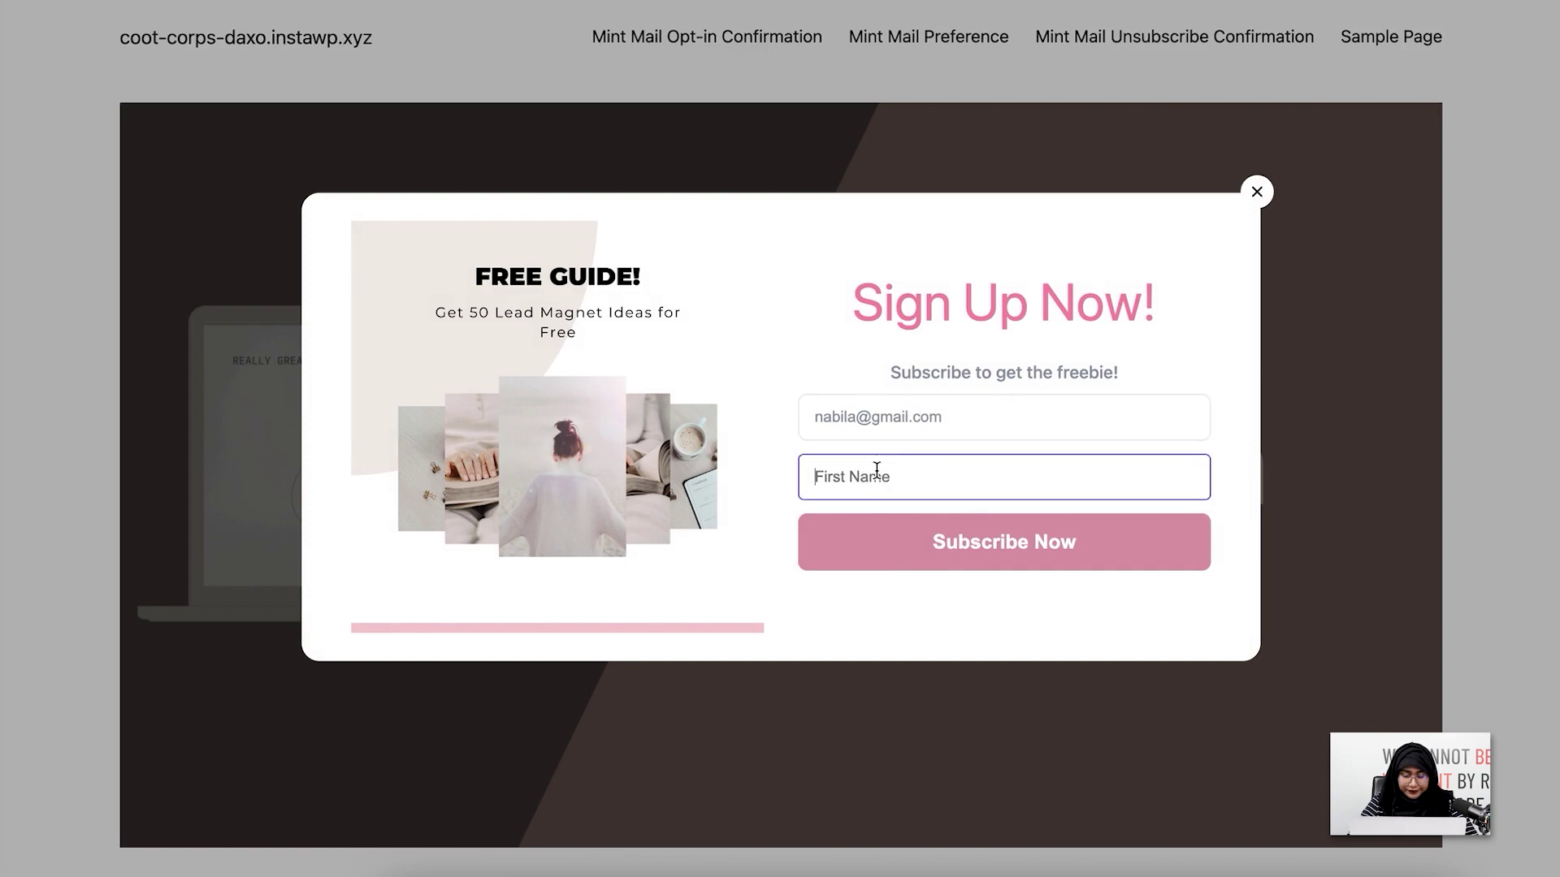
{"action": "type", "text": "Nabila"}
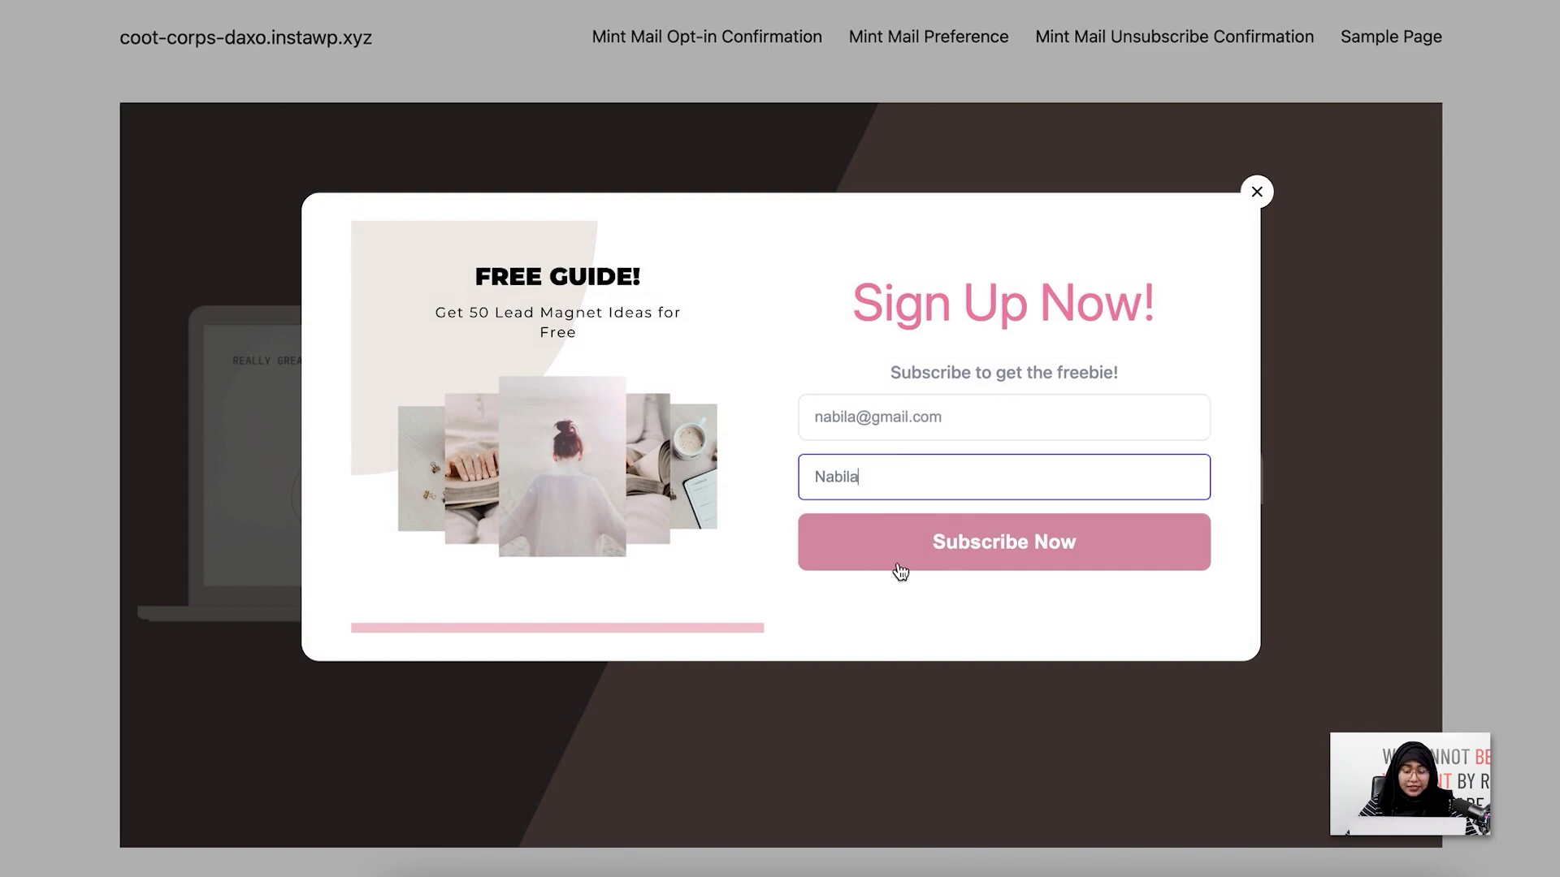
{"action": "left_click", "coordinate": [898, 566]}
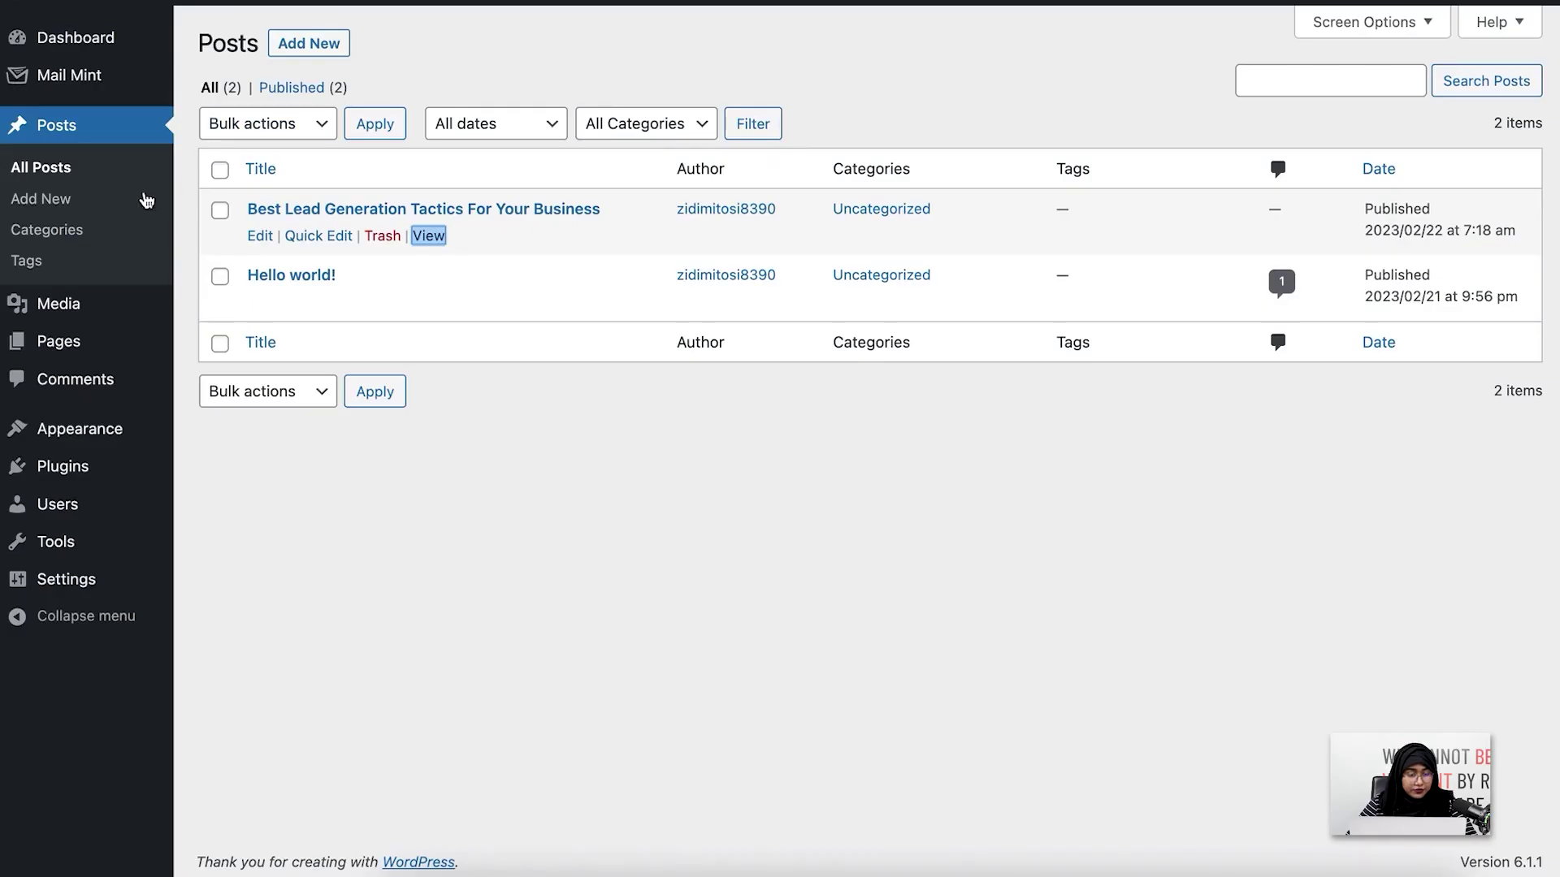
Open the new test contact in Mail Mint Contacts and change its status from Pending to Subscribed
{"action": "mouse_move", "coordinate": [151, 81]}
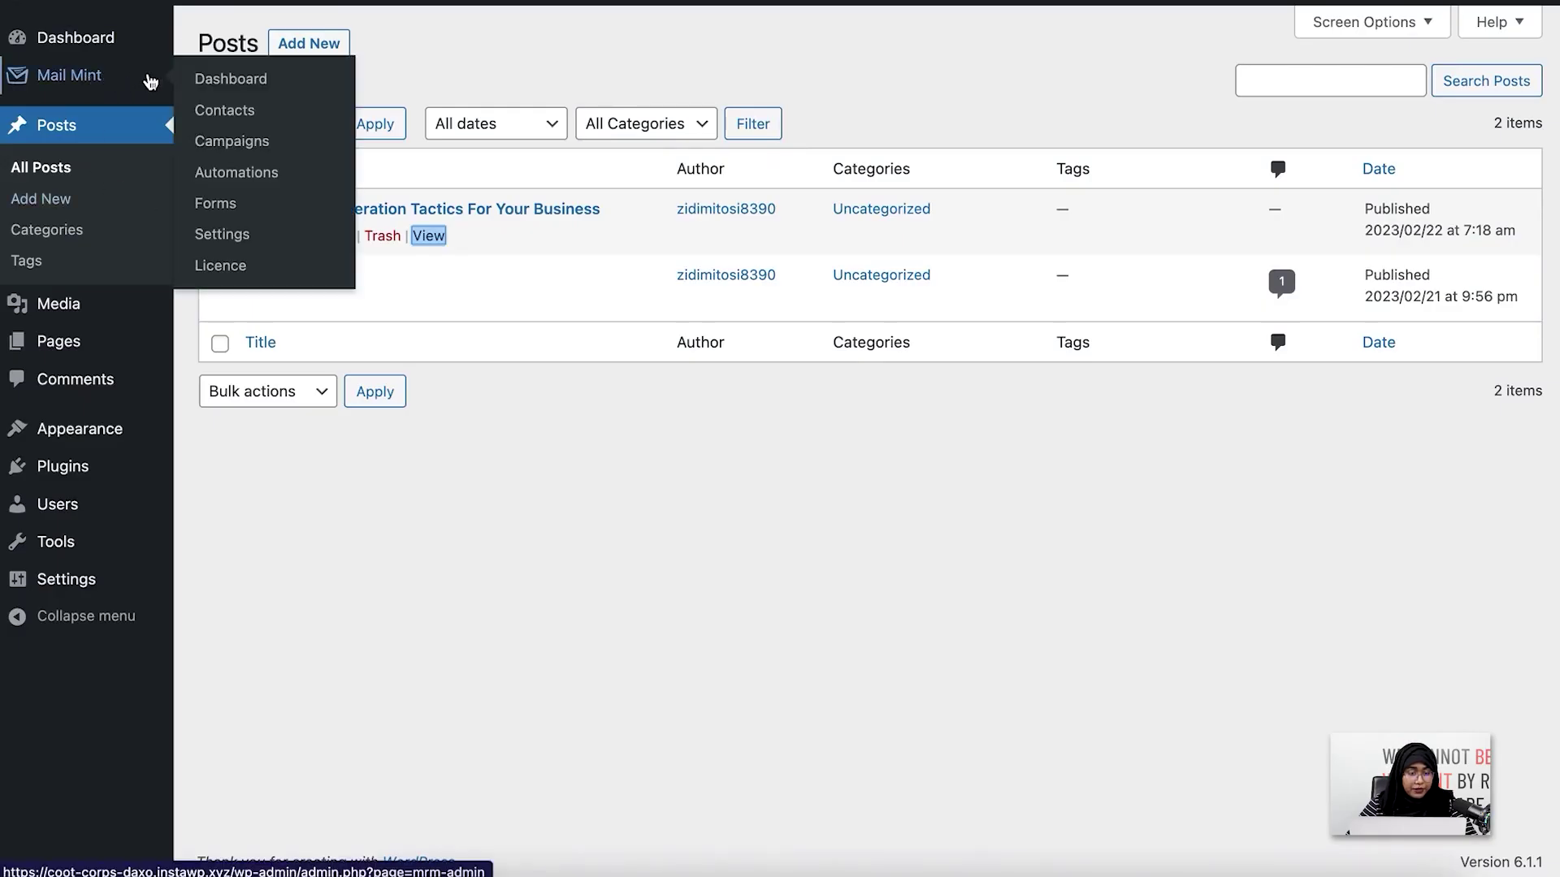
{"action": "left_click", "coordinate": [227, 107]}
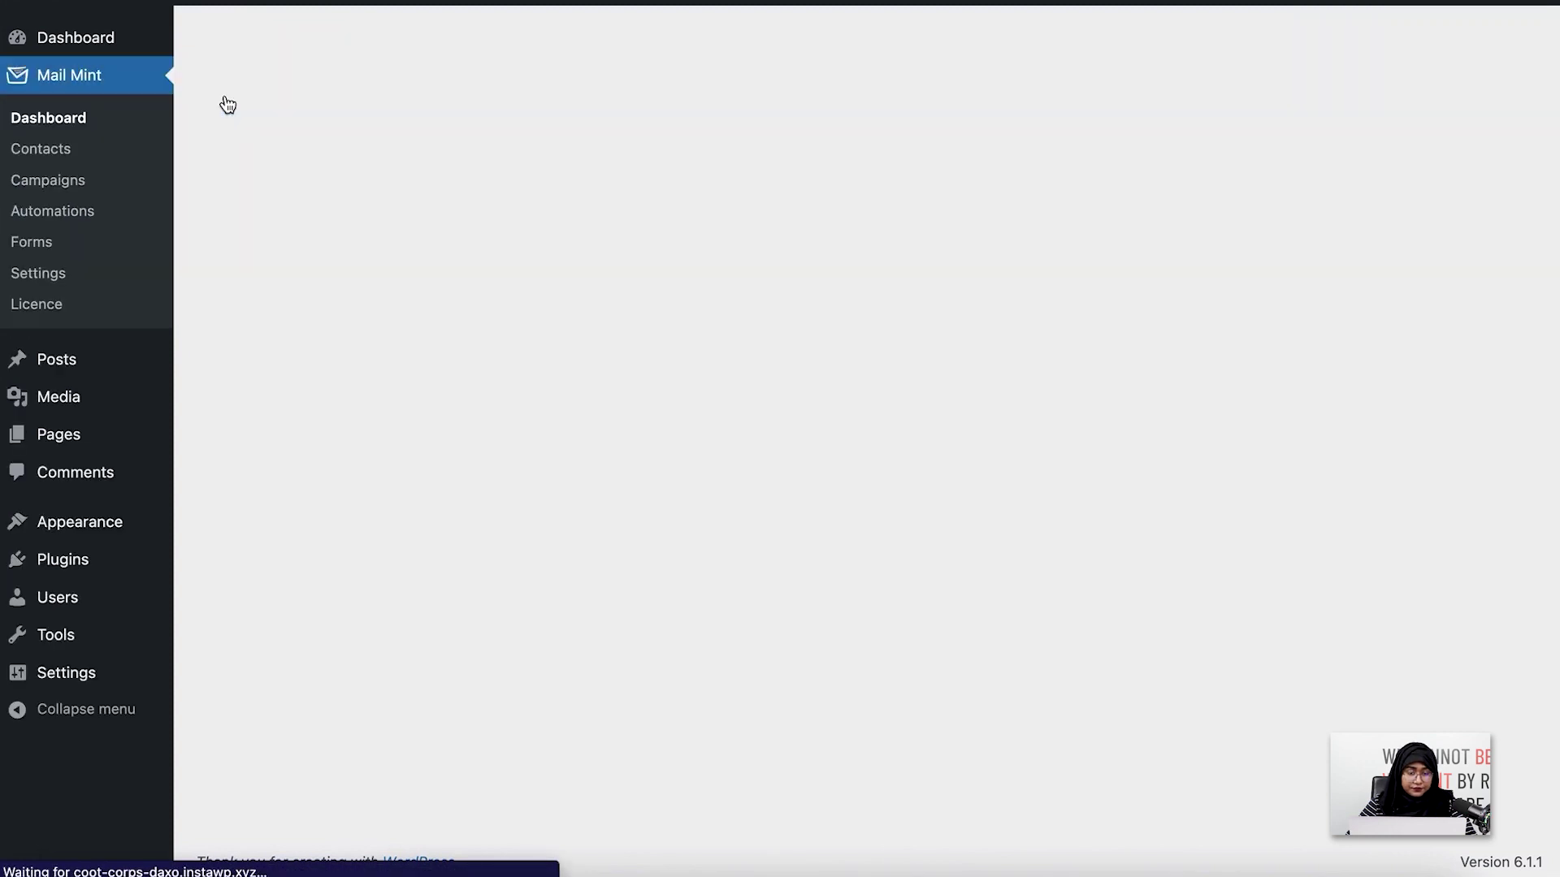
{"action": "scroll", "coordinate": [227, 105], "scroll_direction": "down", "scroll_amount": 2}
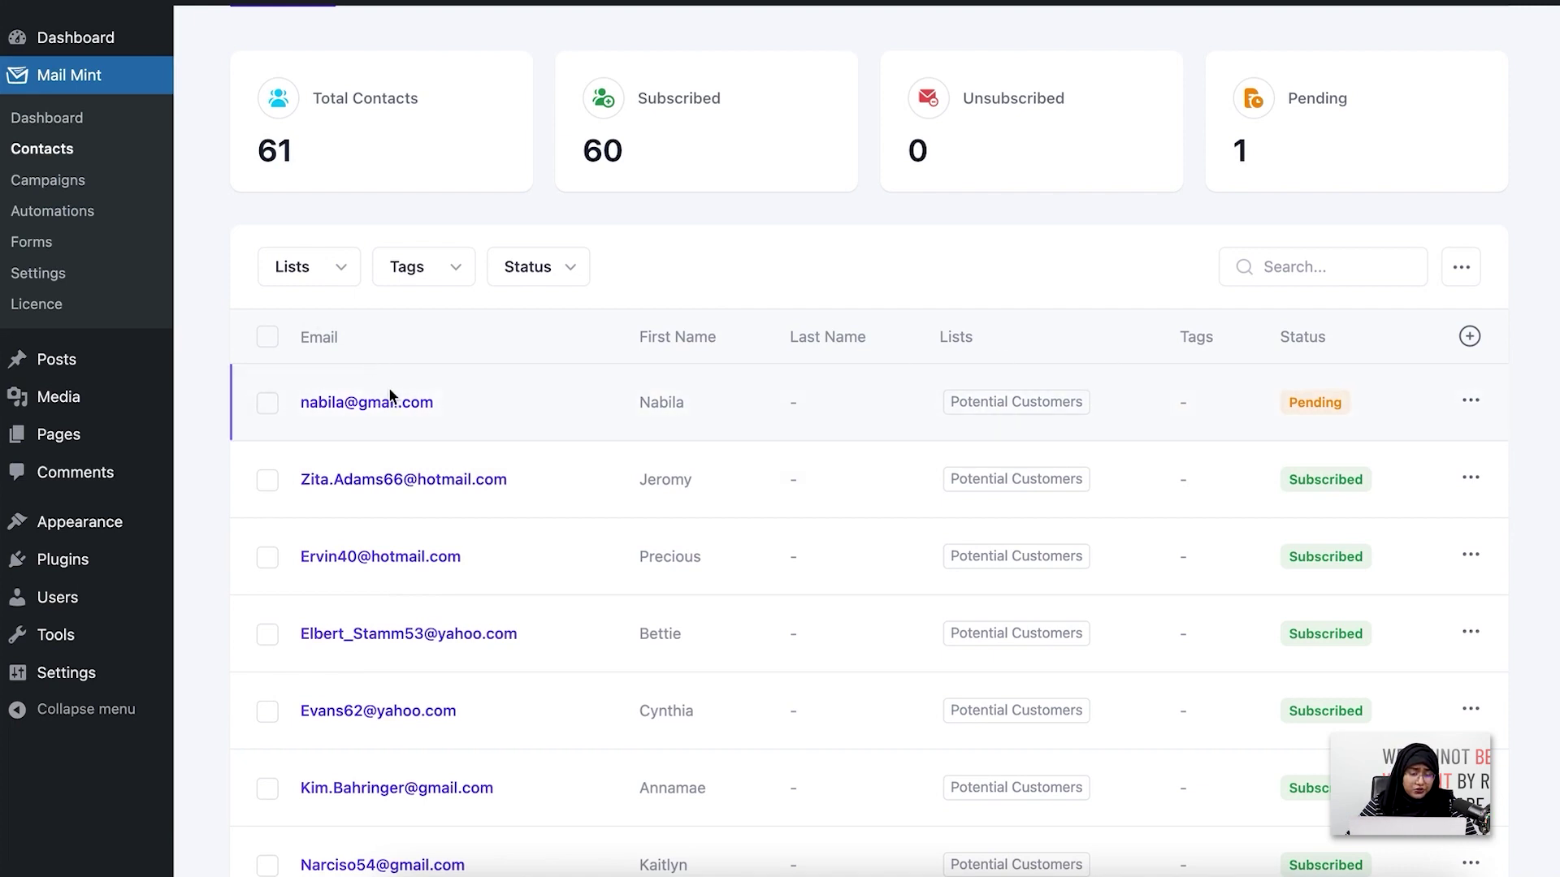
{"action": "left_click", "coordinate": [433, 403]}
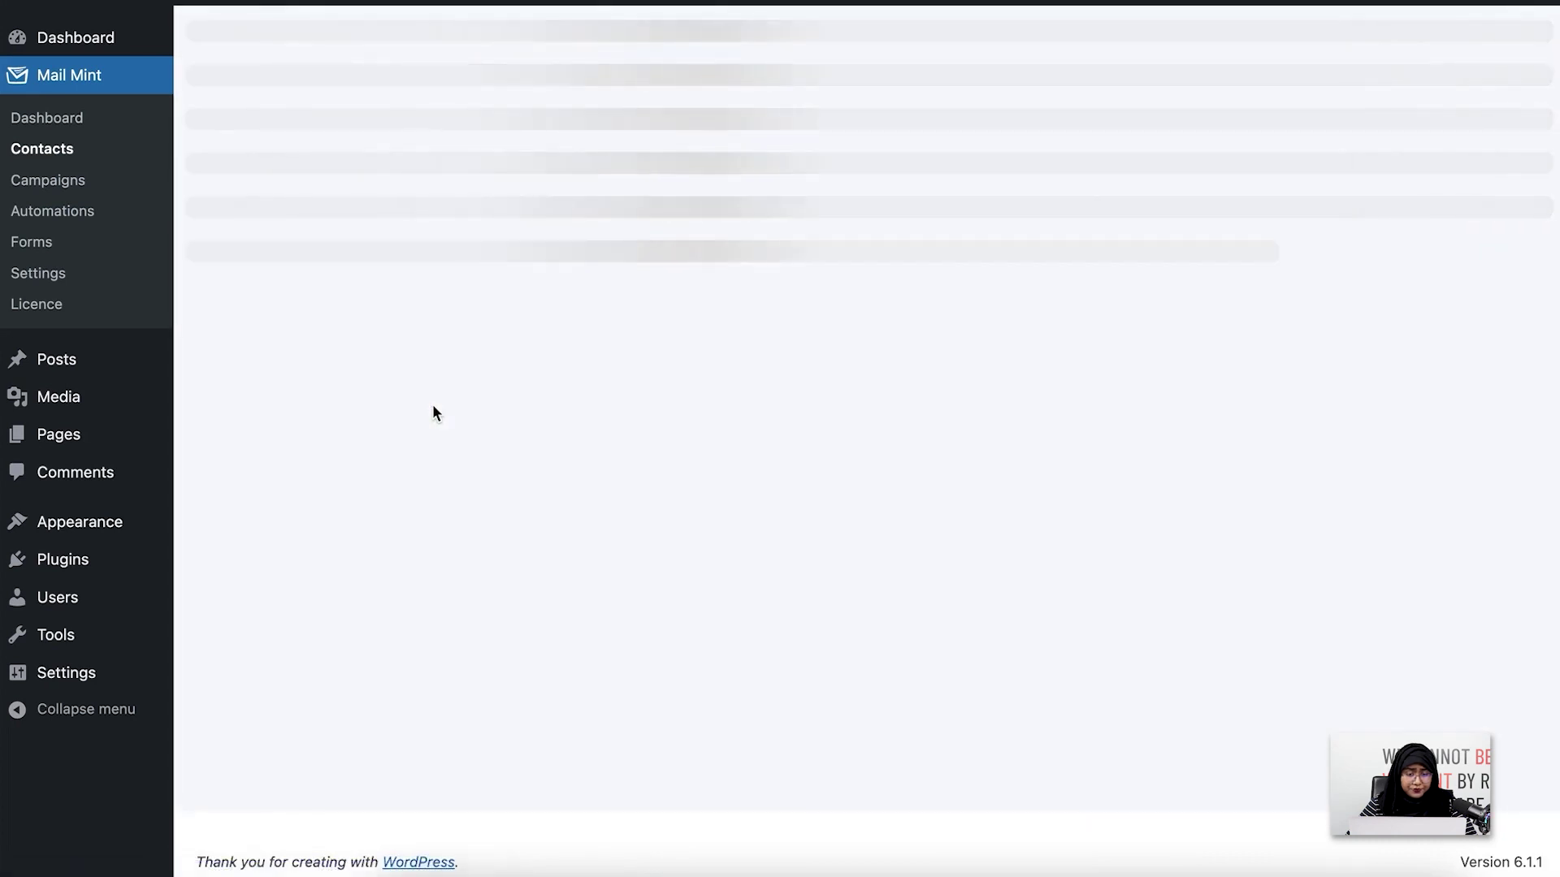
{"action": "scroll", "coordinate": [477, 300], "scroll_direction": "up", "scroll_amount": 2}
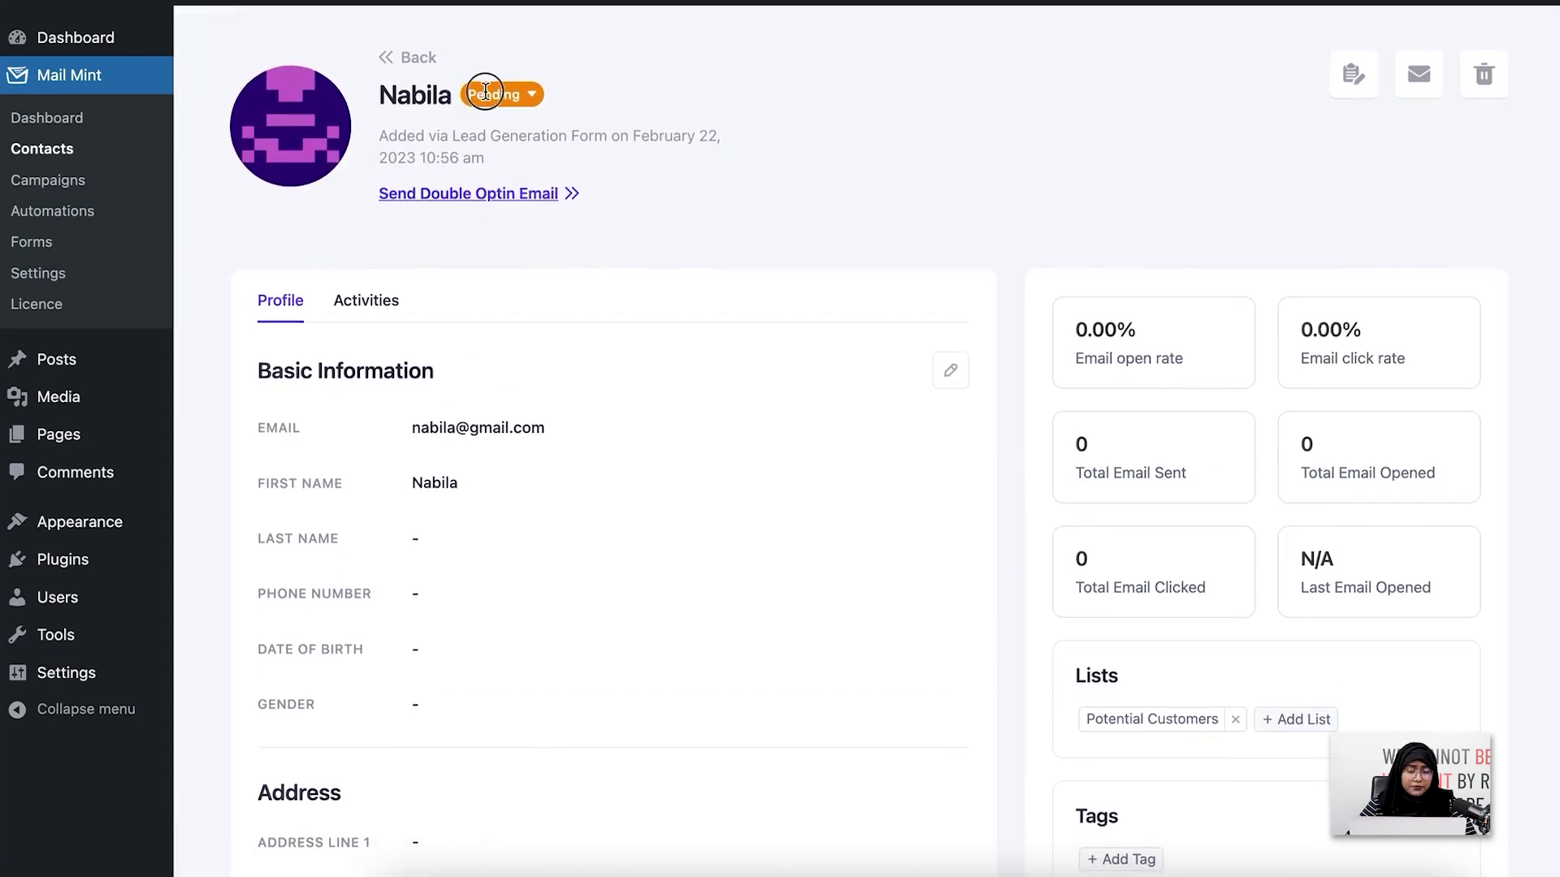
{"action": "left_click", "coordinate": [486, 91]}
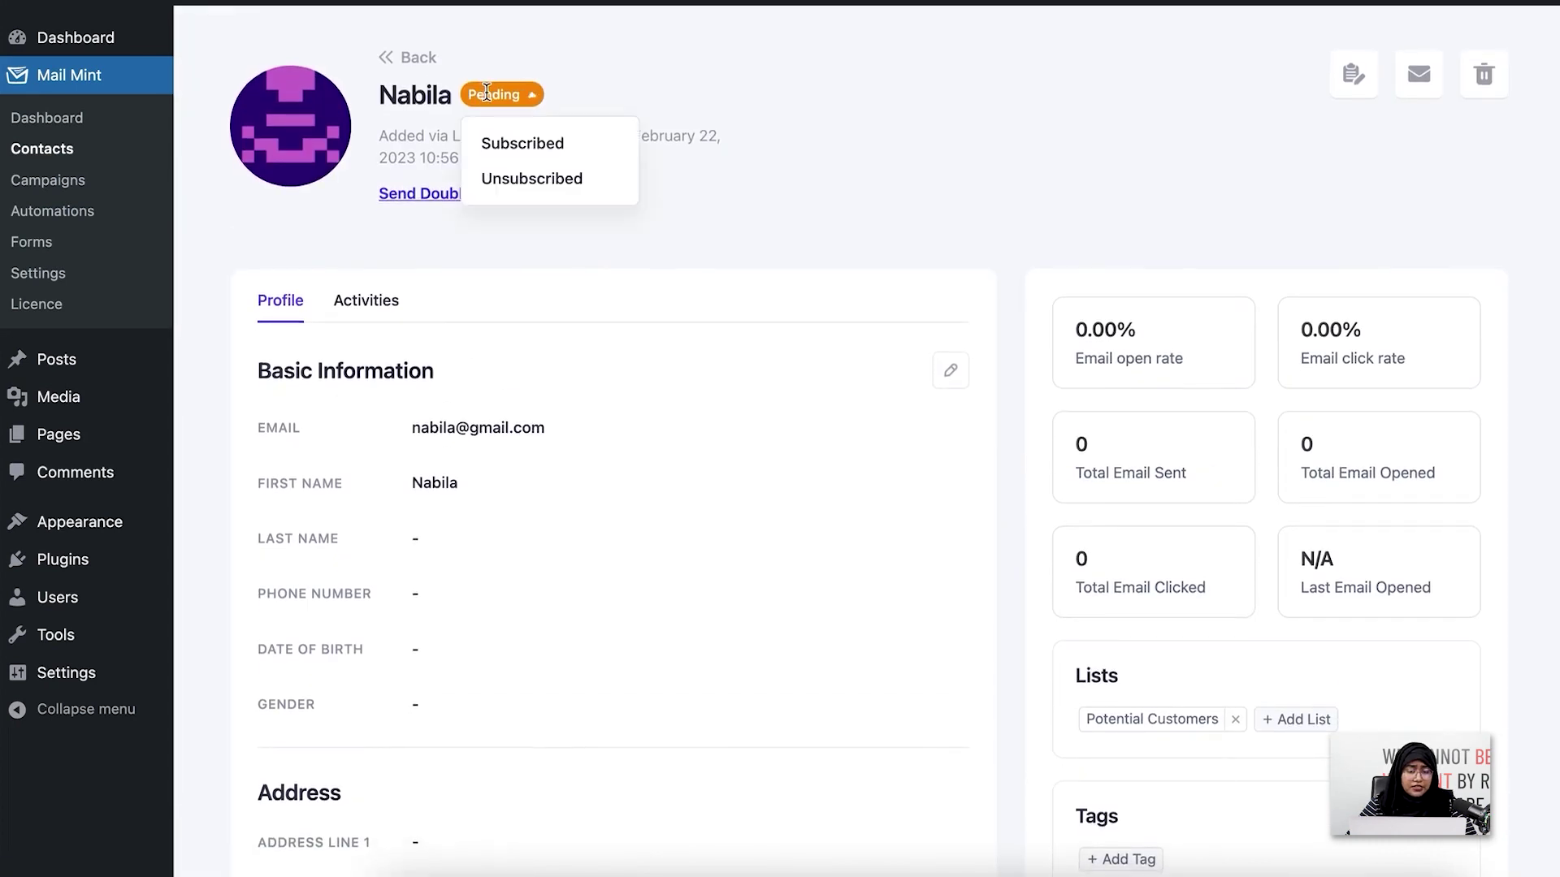
{"action": "left_click", "coordinate": [529, 143]}
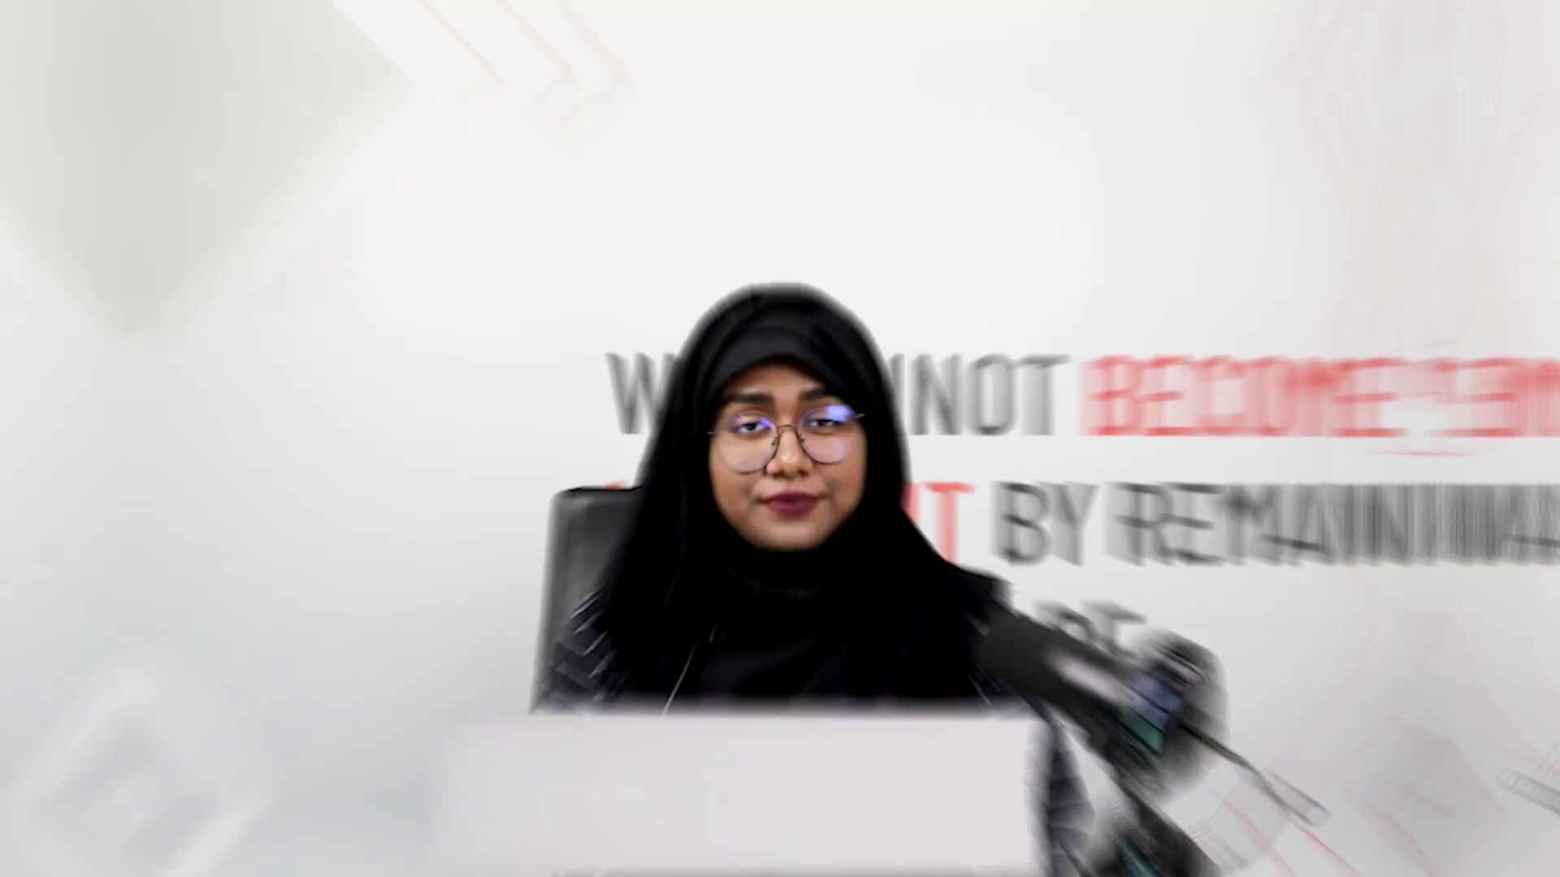